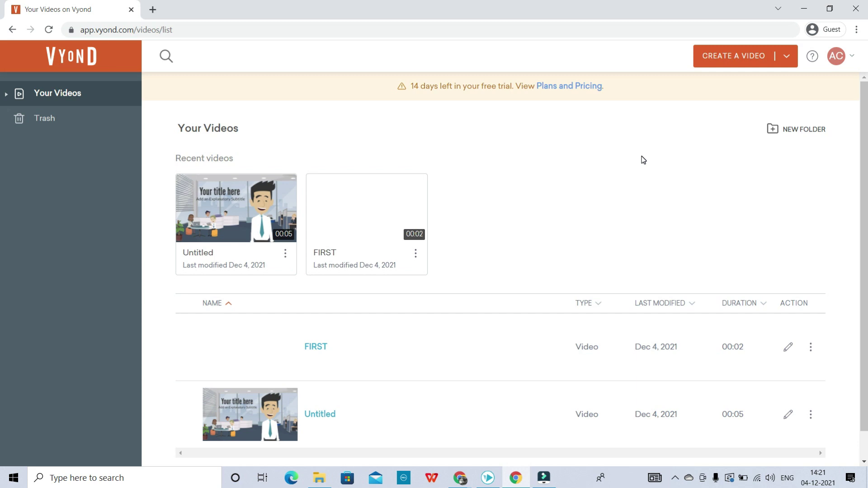
pyautogui.hotkey('alt', 'Tab')
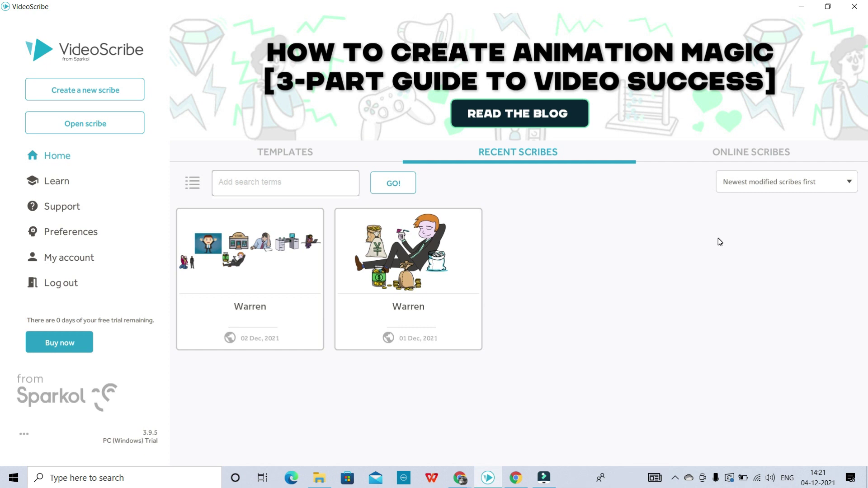
pyautogui.click(804, 7)
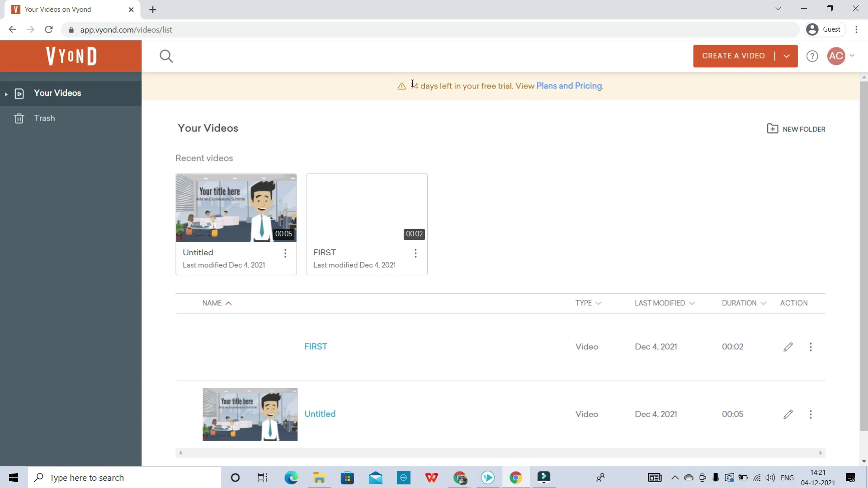
pyautogui.moveTo(413, 85); pyautogui.dragTo(513, 86)
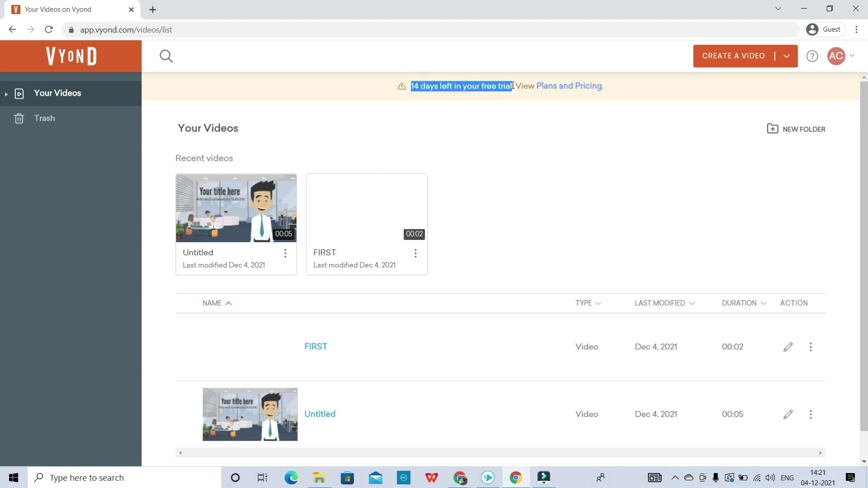
pyautogui.click(654, 112)
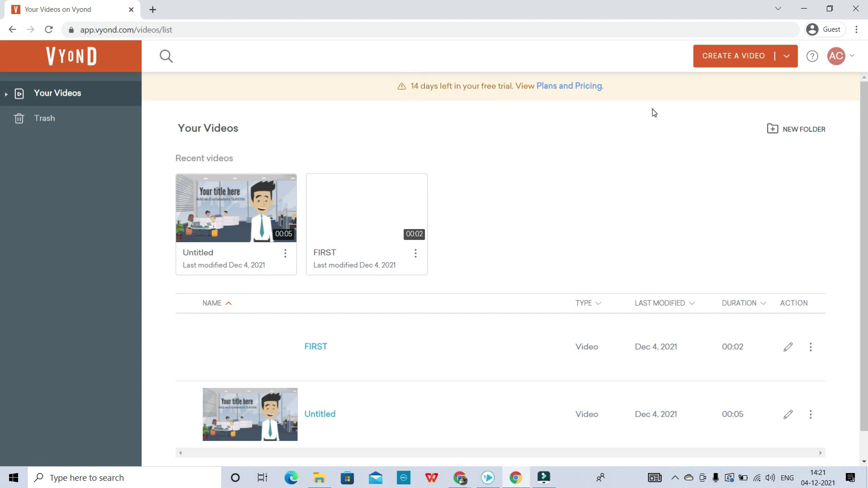
# Review the monthly prices of the Essential, Premium, Professional and Enterprise plans, and return to the video list
pyautogui.click(572, 90)
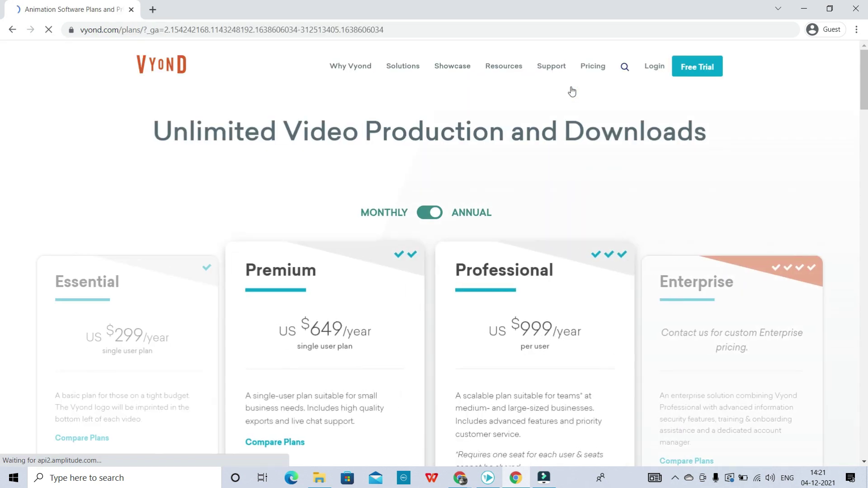
pyautogui.click(434, 213)
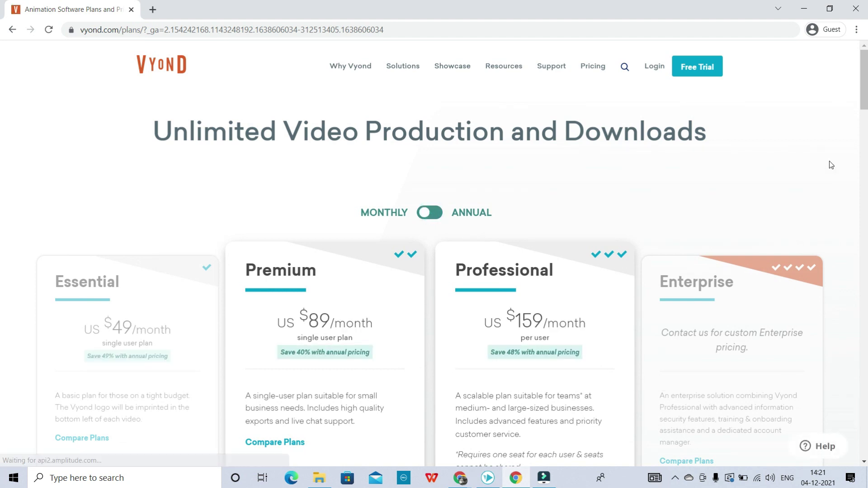
pyautogui.scroll(-3, 830, 161)
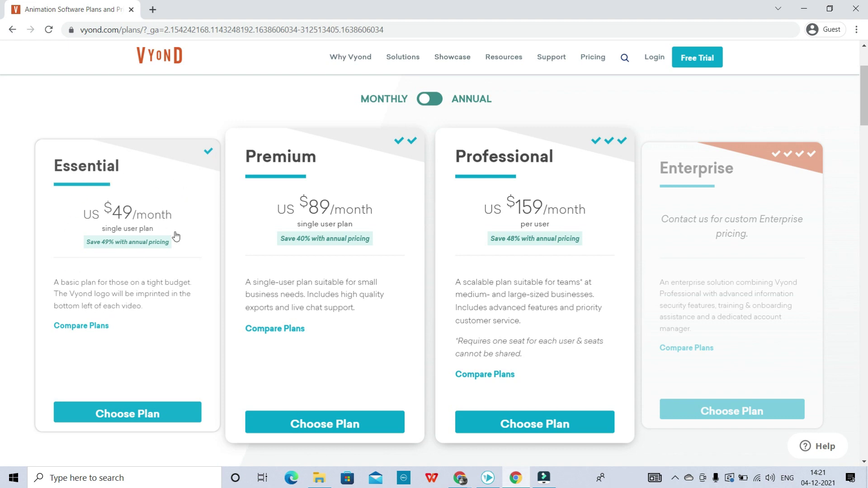
pyautogui.scroll(3, 175, 239)
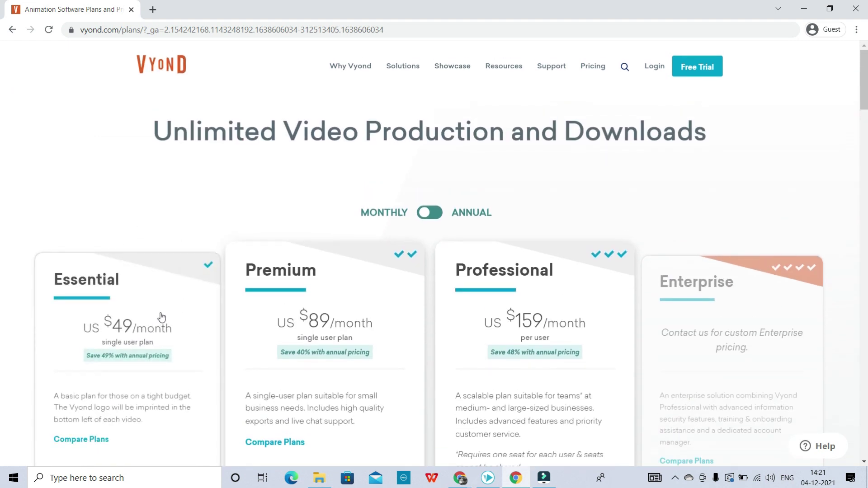
pyautogui.scroll(-5, 165, 324)
pyautogui.scroll(5, 167, 324)
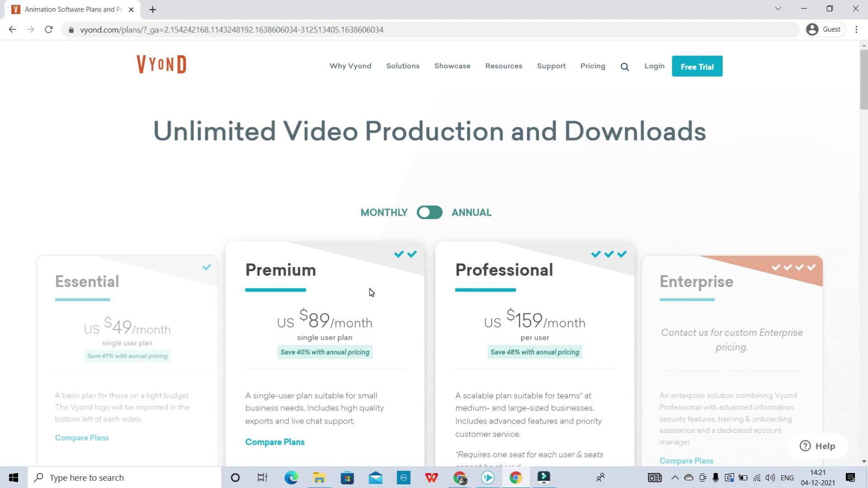
pyautogui.scroll(-4, 607, 324)
pyautogui.scroll(3, 607, 326)
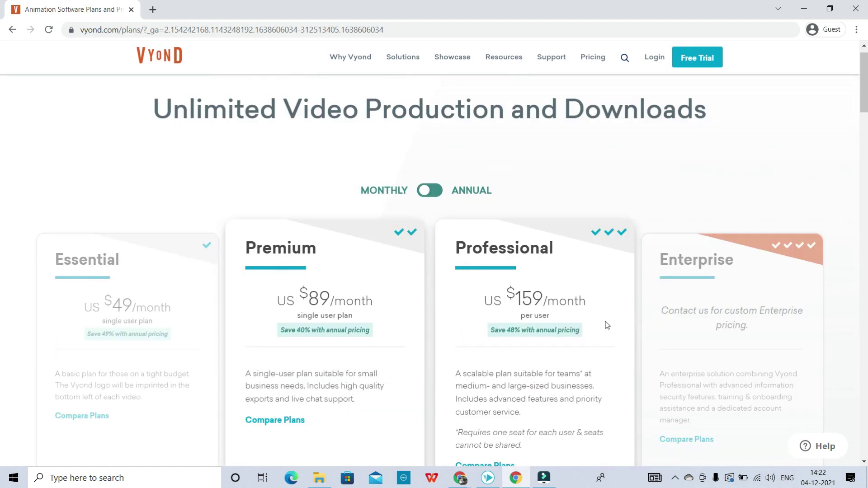
pyautogui.scroll(1, 607, 326)
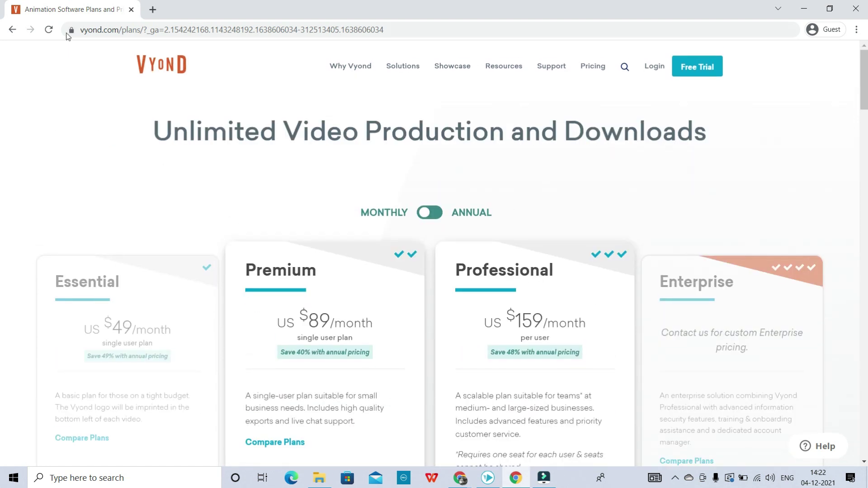
pyautogui.click(12, 29)
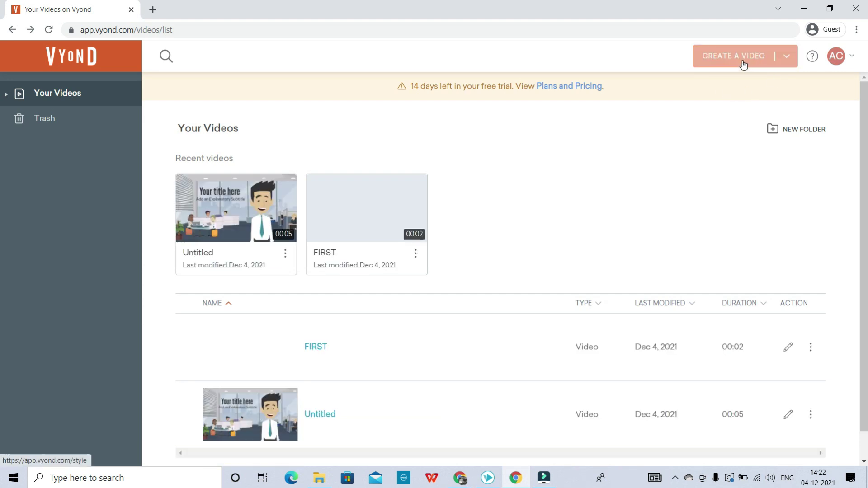
# Start a new character in the Business Friendly style with the male body and the slimmest adult build
pyautogui.click(786, 57)
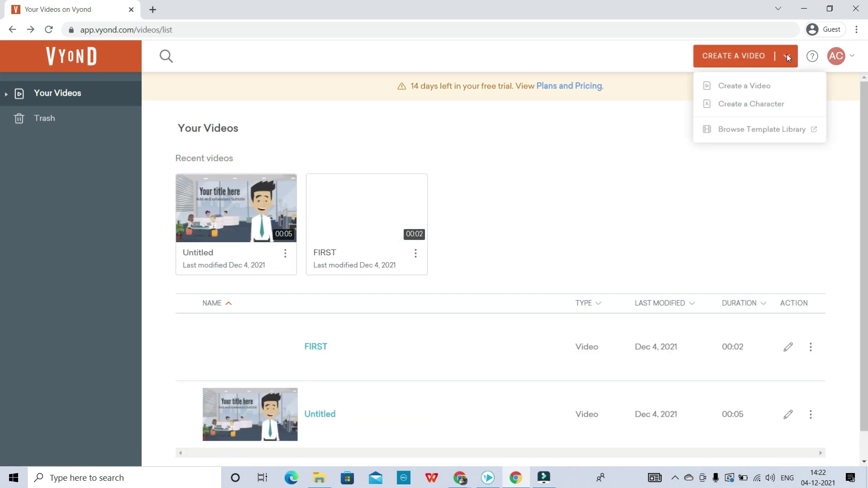
pyautogui.click(771, 108)
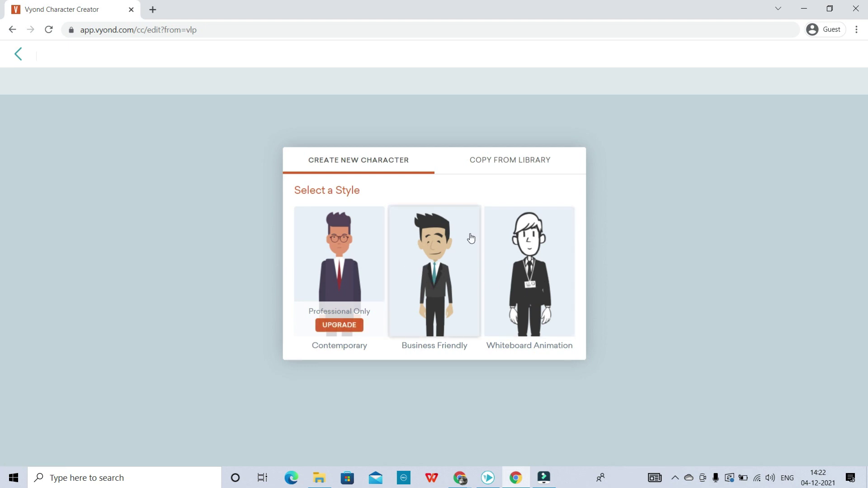
pyautogui.click(432, 269)
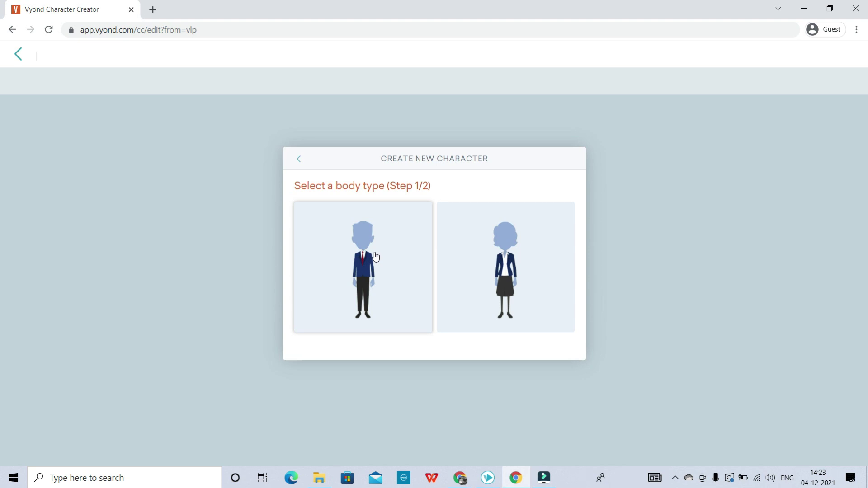
pyautogui.click(371, 280)
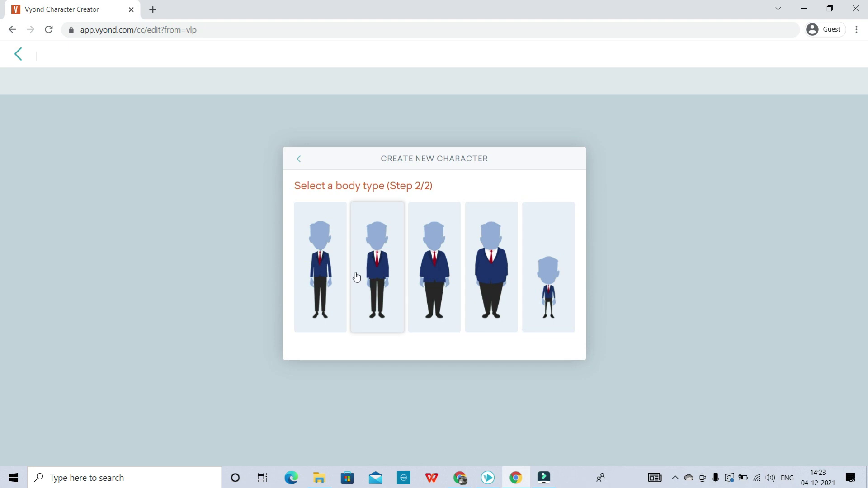
pyautogui.click(322, 248)
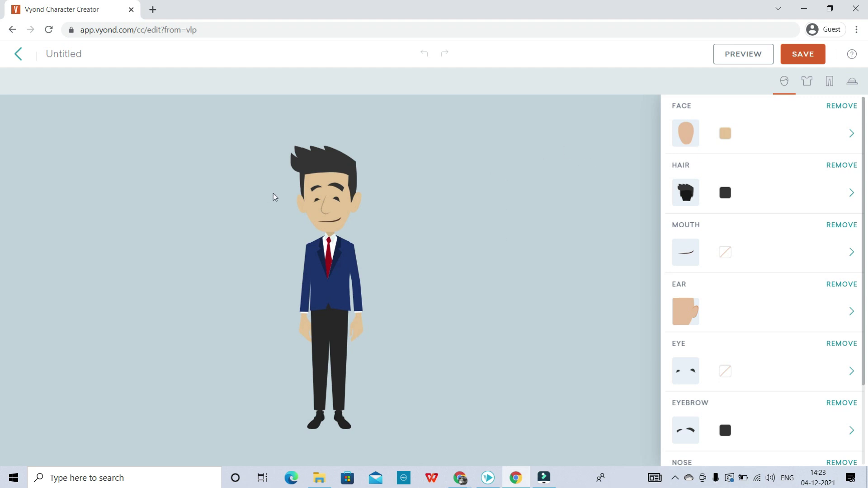
# Try the orange hard hat, the blue-and-orange football helmet and the red football helmet on the character
pyautogui.click(686, 197)
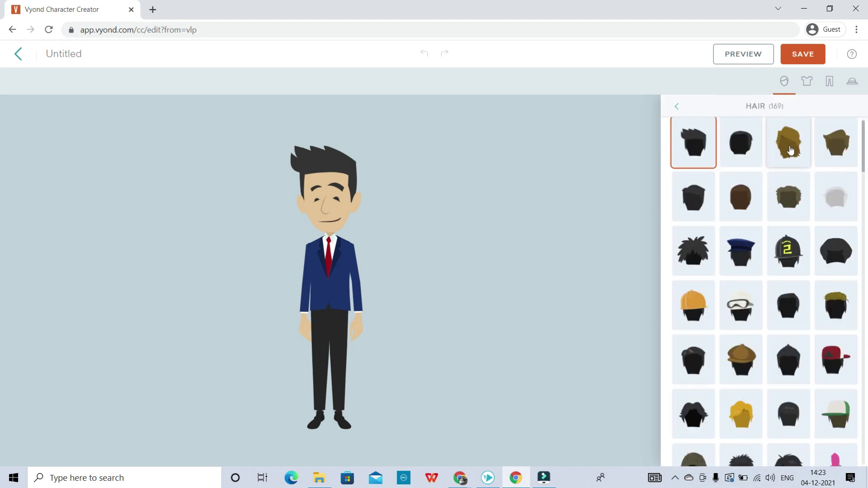
pyautogui.click(698, 310)
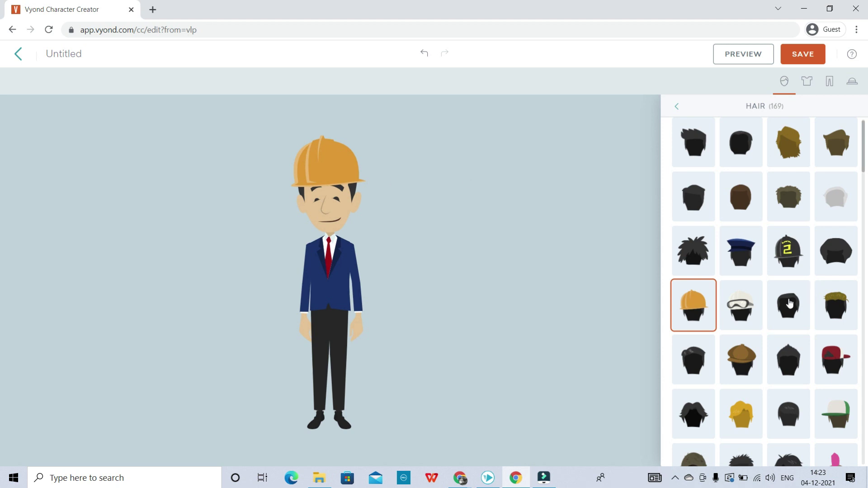
pyautogui.scroll(-6, 809, 298)
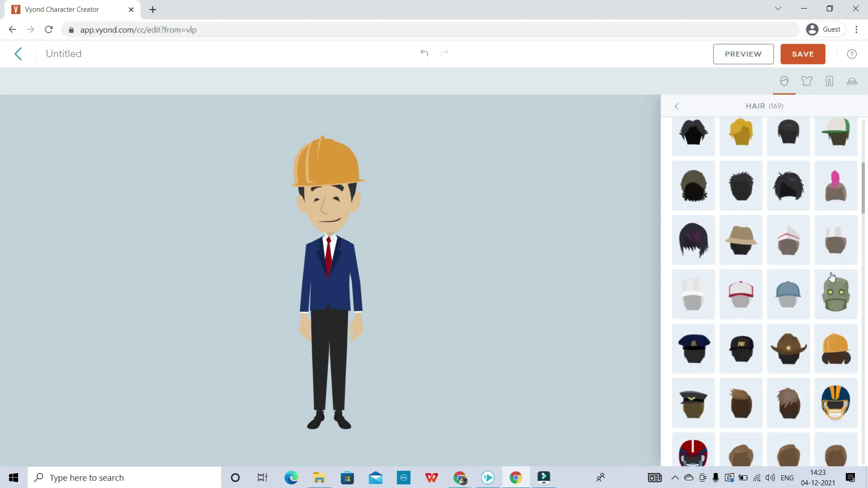
pyautogui.click(835, 402)
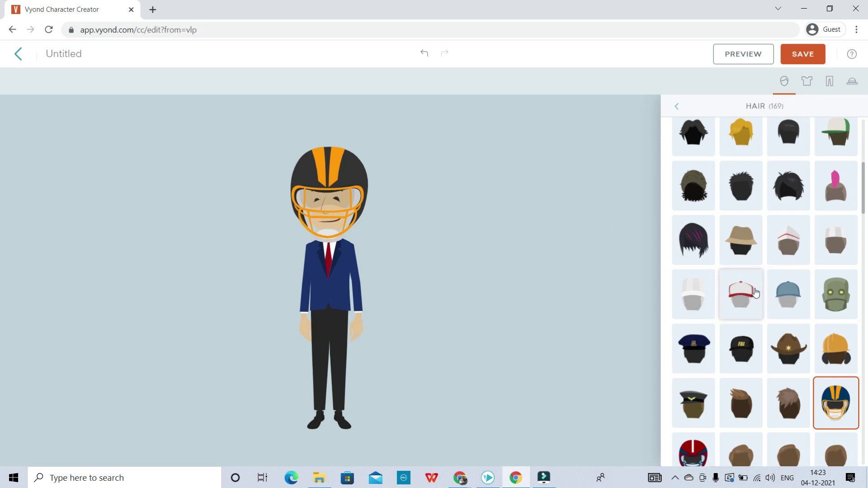
pyautogui.scroll(-3, 699, 323)
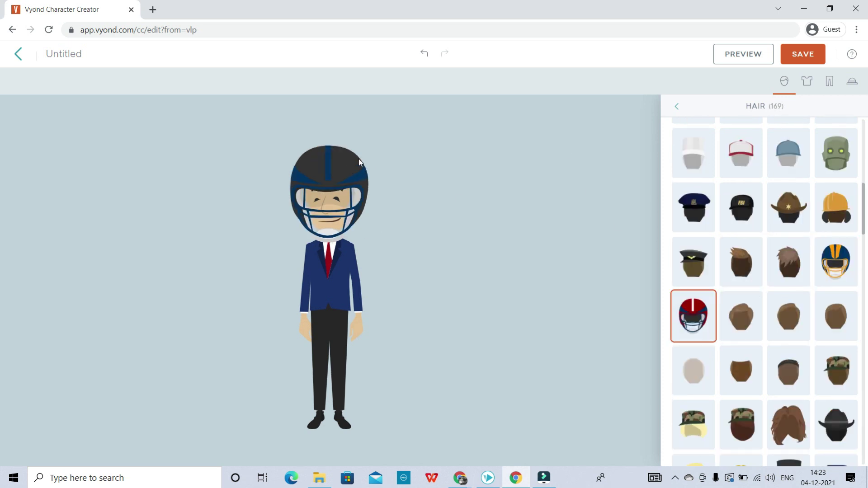
# Browse the full hair selection and try the shaggy hair, the swept-up hair, the number 2 firefighter helmet and the backwards red cap
pyautogui.scroll(-3, 736, 234)
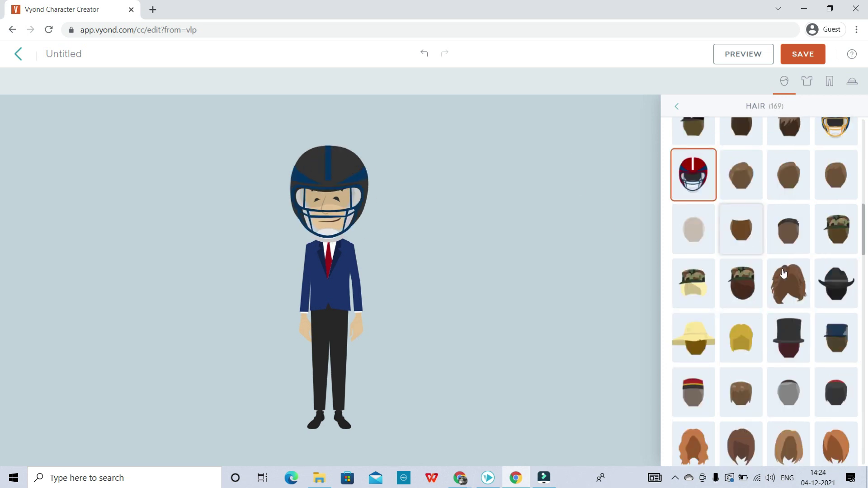
pyautogui.scroll(-5, 771, 276)
pyautogui.scroll(-5, 766, 282)
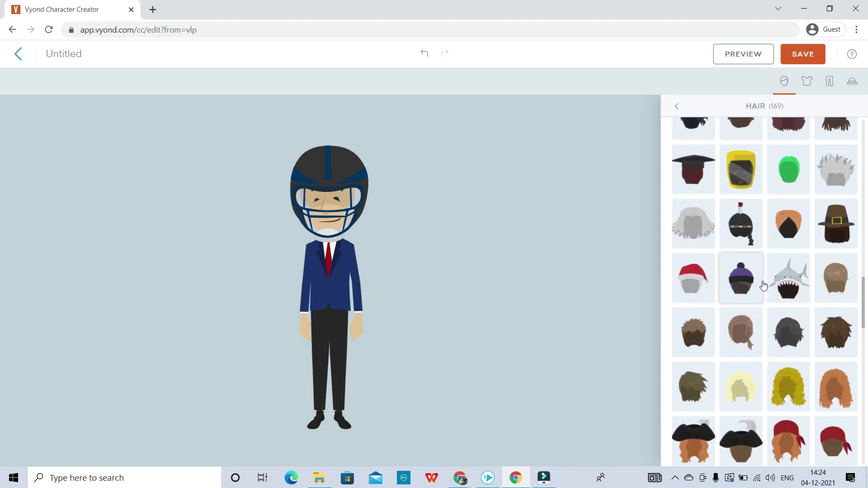
pyautogui.scroll(-8, 769, 289)
pyautogui.scroll(-5, 776, 307)
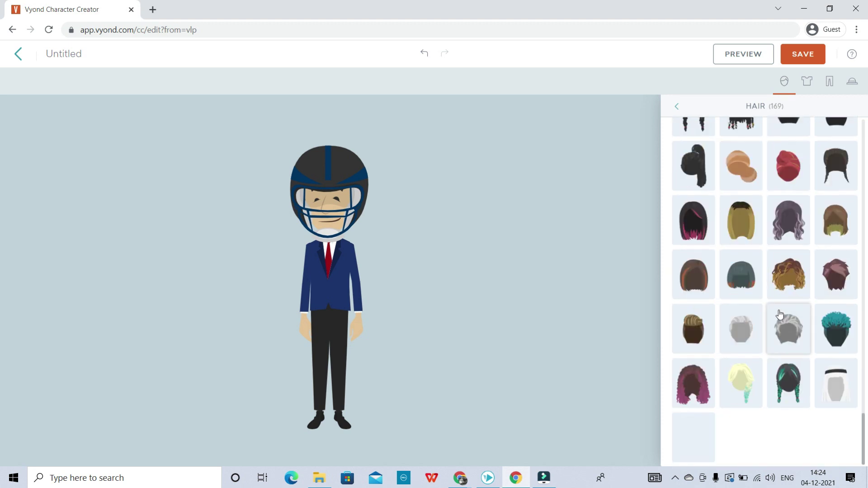
pyautogui.scroll(15, 778, 311)
pyautogui.scroll(10, 778, 312)
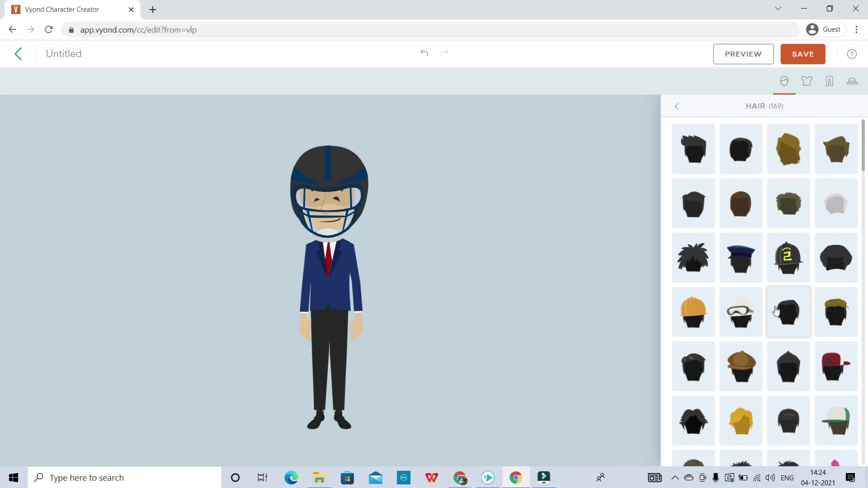
pyautogui.click(782, 141)
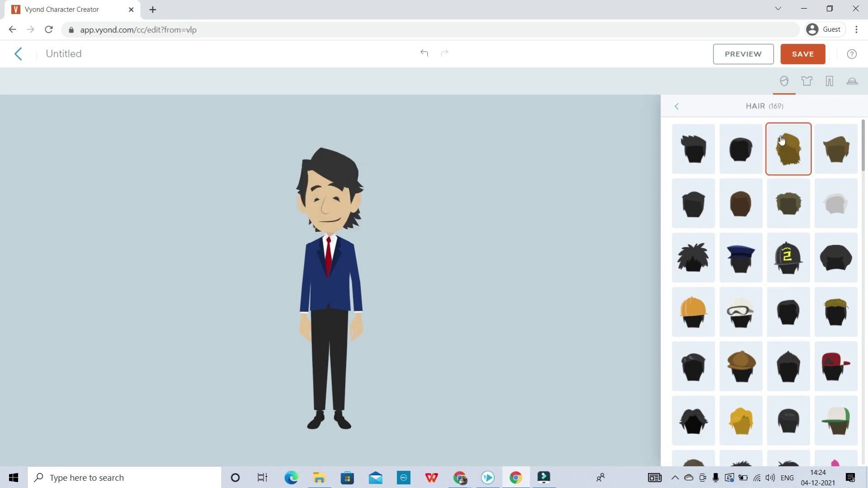
pyautogui.click(830, 148)
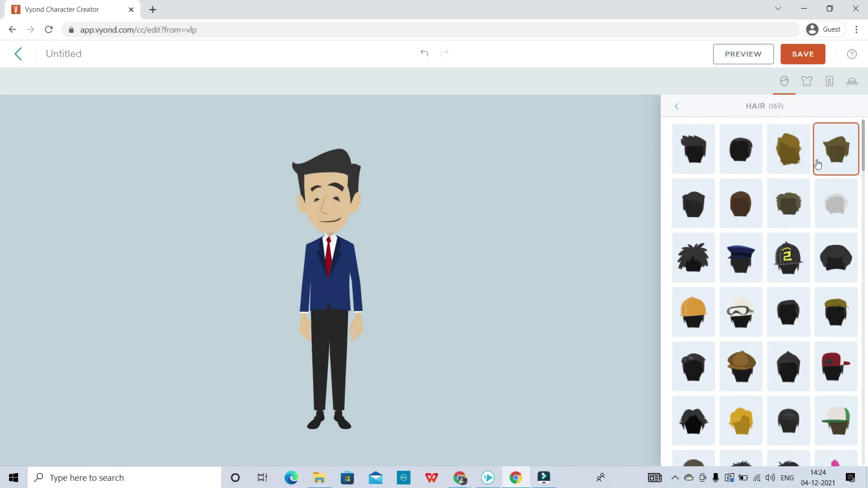
pyautogui.click(786, 257)
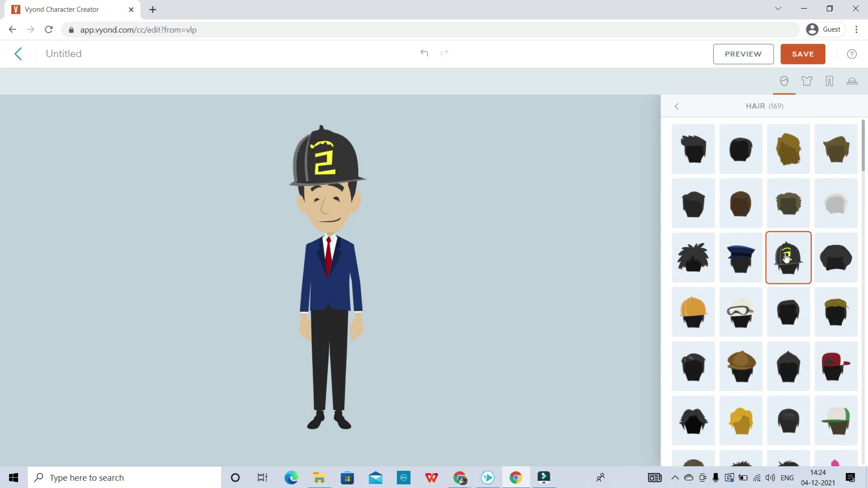
pyautogui.click(829, 382)
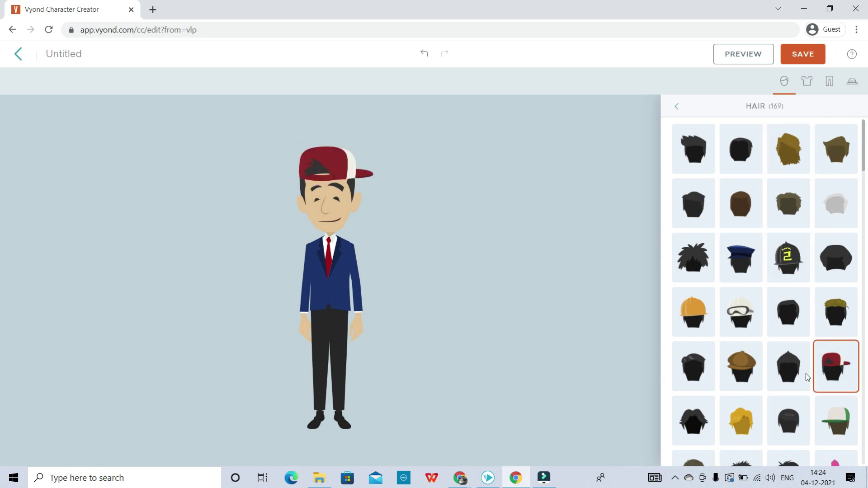
# Try the short black and brown hairstyles, and return the character to the original spiky black hair
pyautogui.click(736, 155)
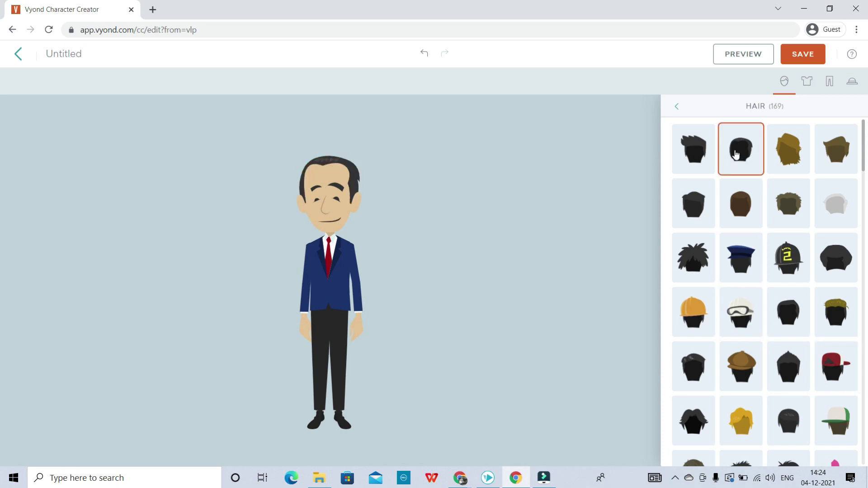
pyautogui.click(744, 210)
pyautogui.click(699, 157)
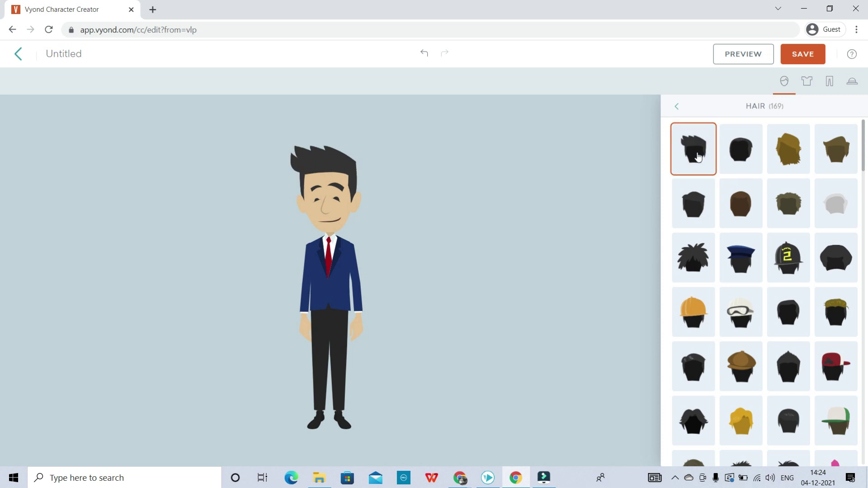
pyautogui.scroll(-2, 798, 294)
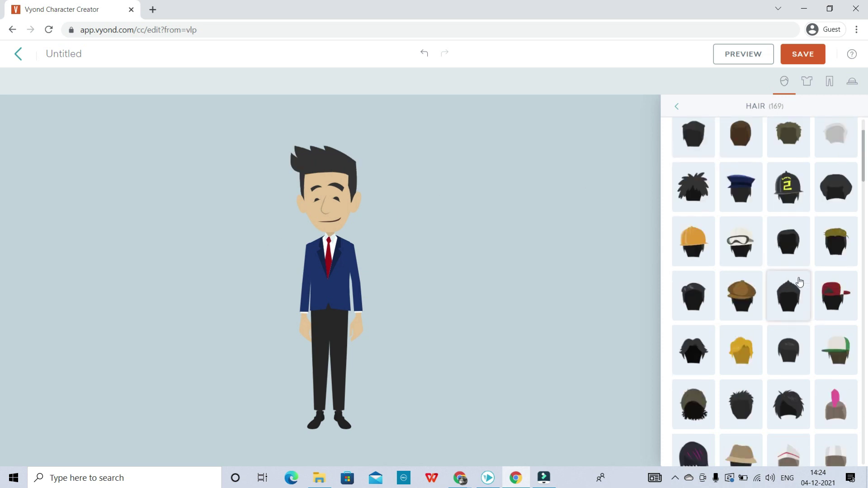
pyautogui.scroll(2, 795, 281)
# Try the orange top with blue harness, the red football jersey, the yellow tank top and the black muscle tank on the character
pyautogui.click(808, 82)
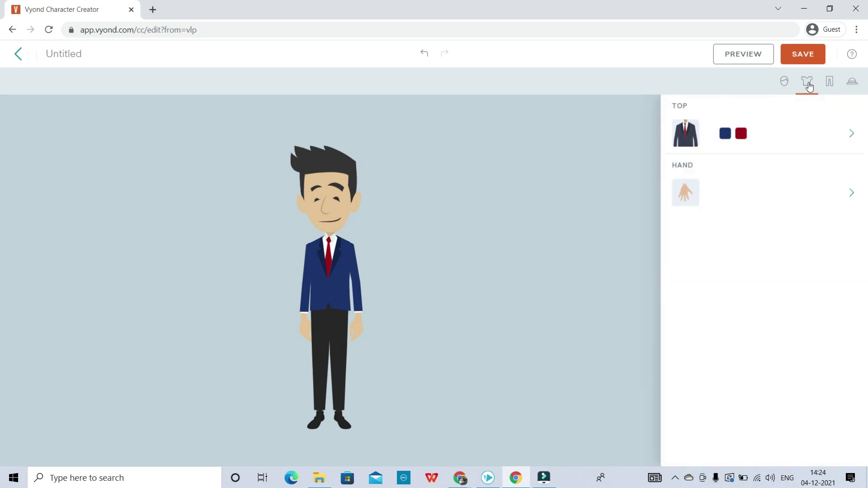
pyautogui.click(688, 141)
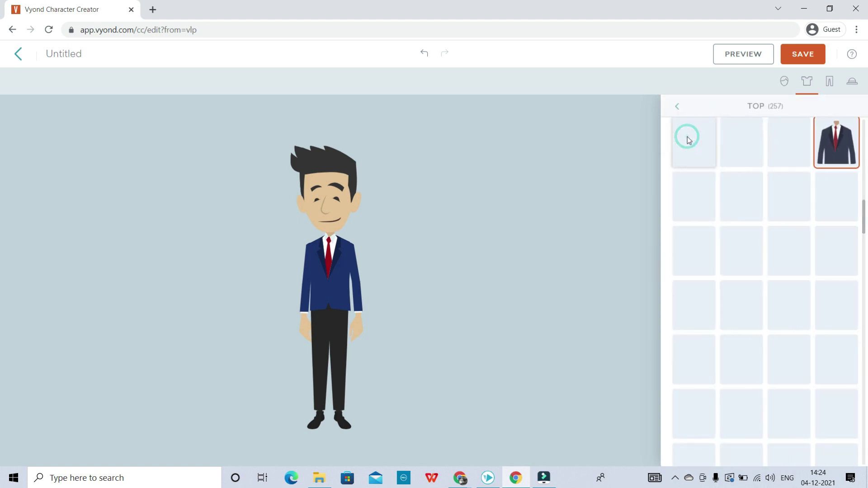
pyautogui.click(832, 253)
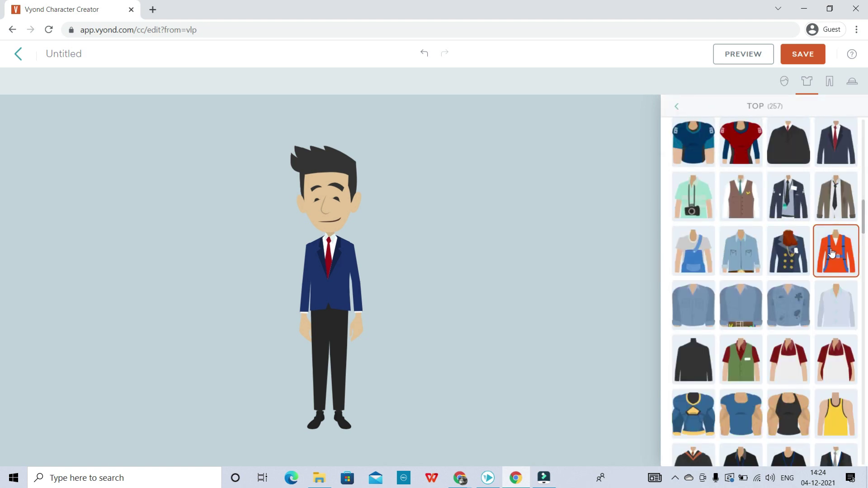
pyautogui.click(735, 129)
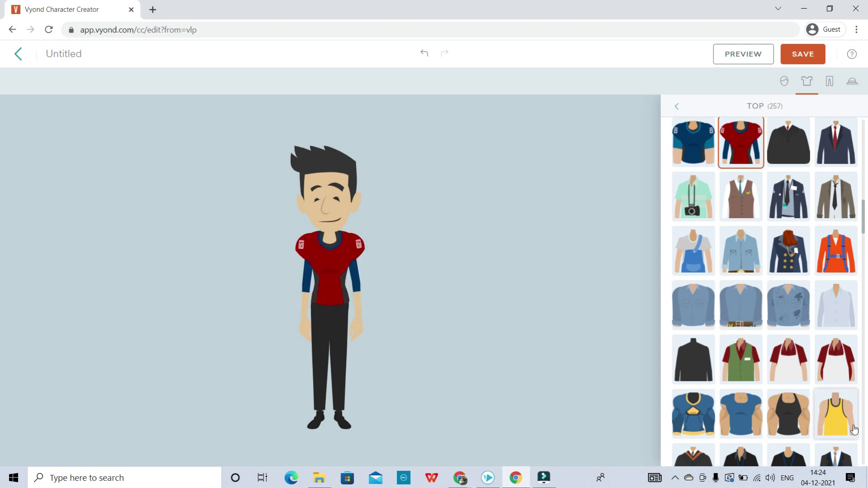
pyautogui.click(826, 414)
pyautogui.click(789, 414)
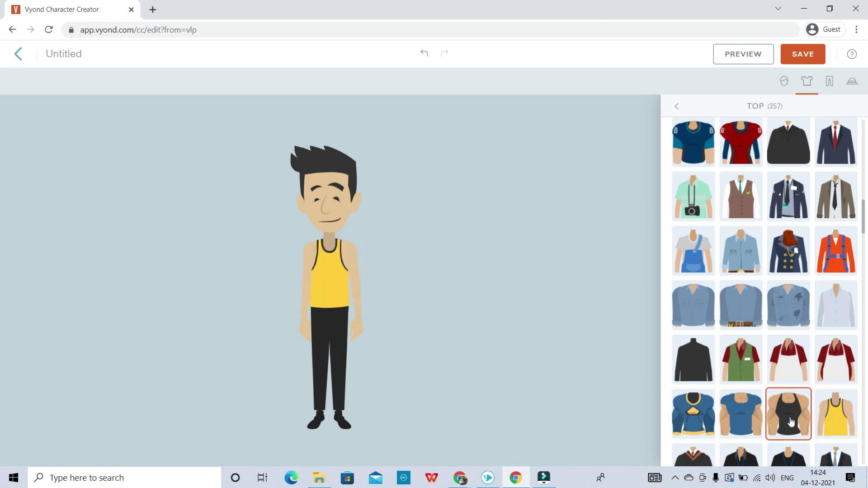
# Try the white T-shirt with blue sleeves, the open blue checked shirt and the light blue smock with white collar
pyautogui.scroll(-5, 750, 300)
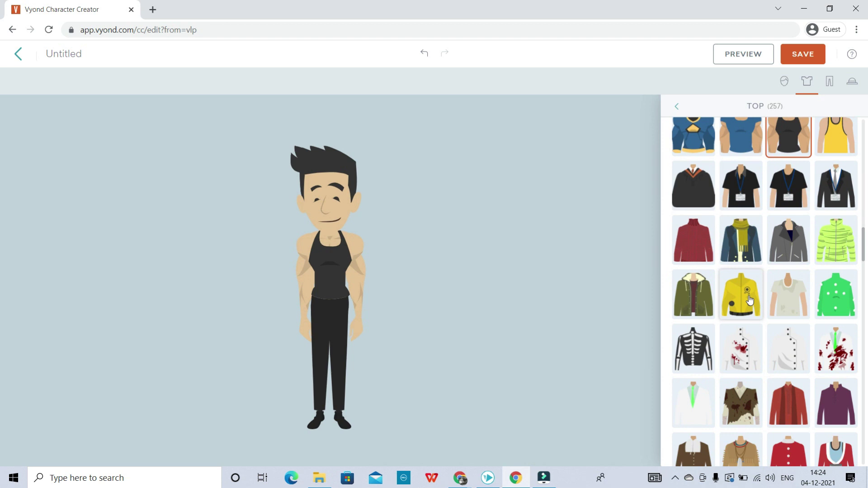
pyautogui.scroll(-4, 747, 302)
pyautogui.click(741, 410)
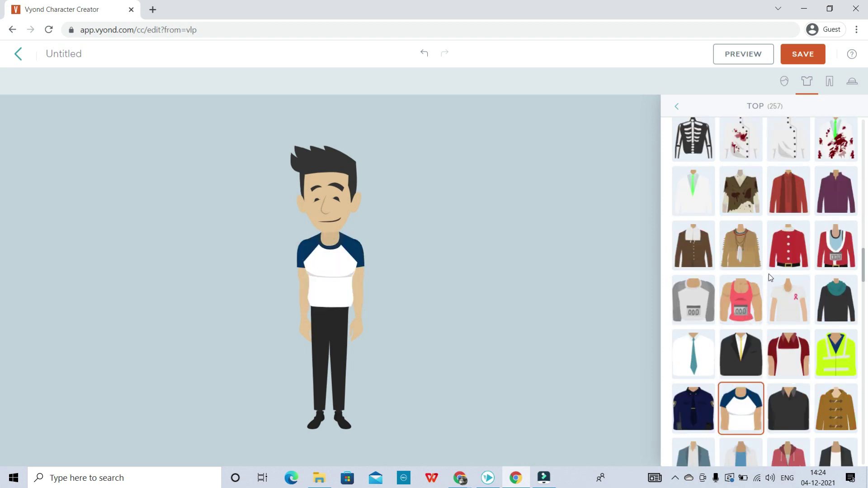
pyautogui.scroll(20, 769, 274)
pyautogui.scroll(-3, 778, 240)
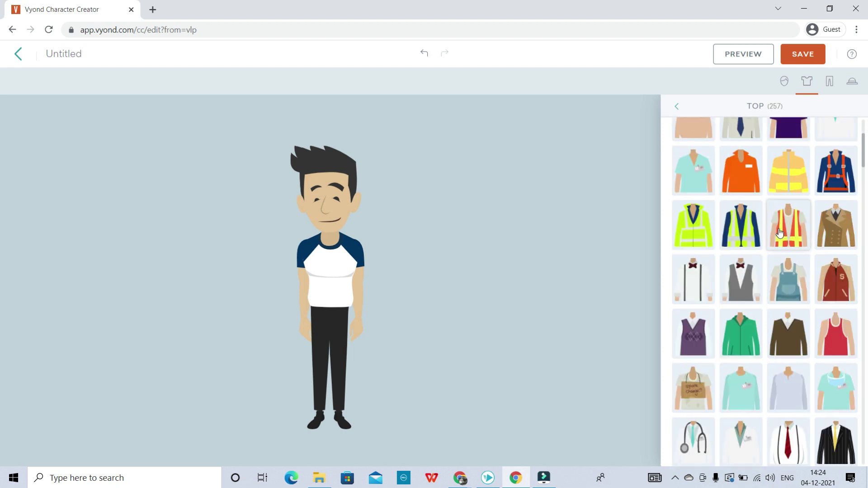
pyautogui.scroll(-20, 779, 232)
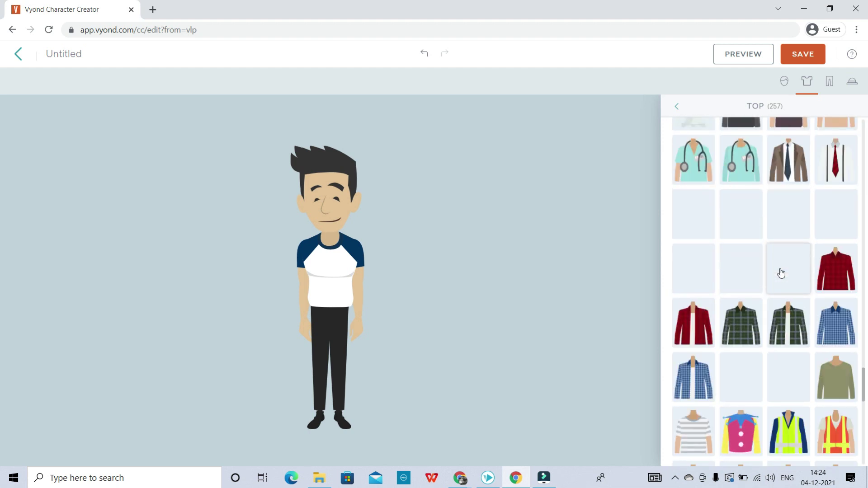
pyautogui.click(708, 384)
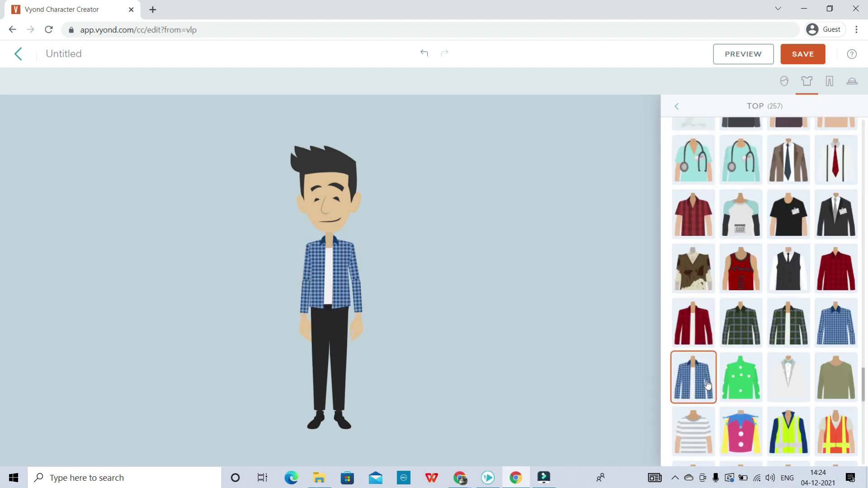
pyautogui.scroll(-5, 837, 337)
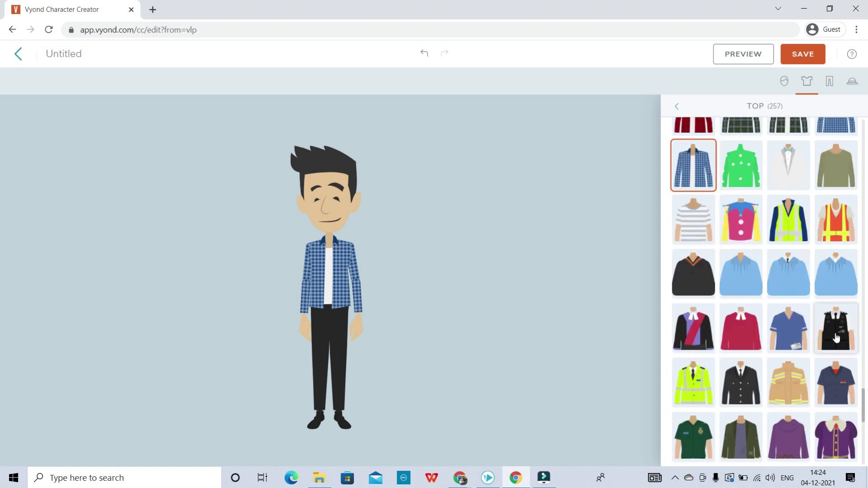
pyautogui.click(832, 202)
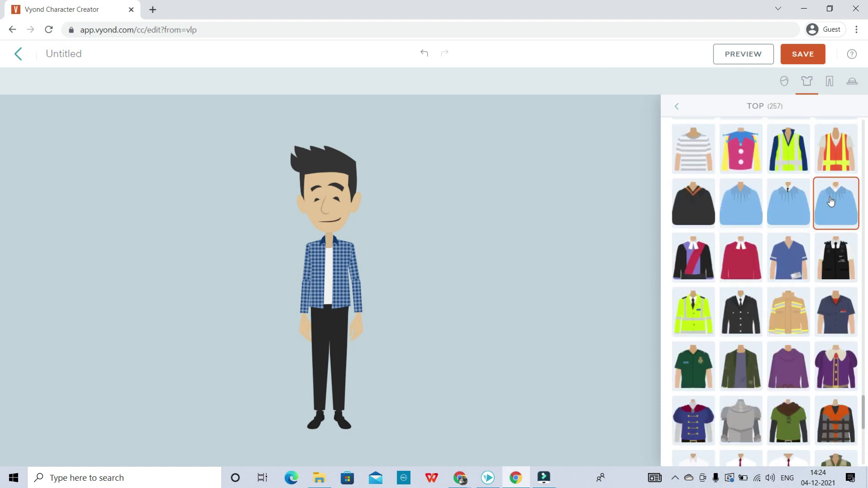
# Try the black badge T-shirt and the teal-shouldered race top, and dress the character in the black suit with grey tie and name badge
pyautogui.scroll(5, 831, 201)
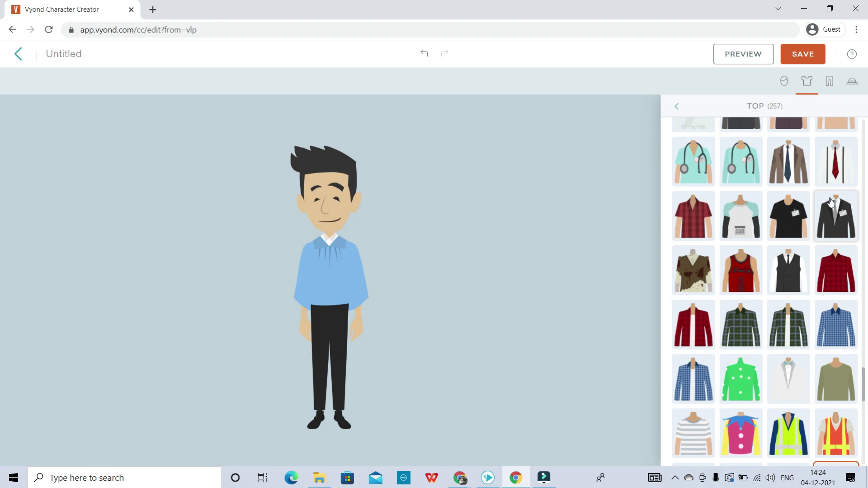
pyautogui.click(795, 221)
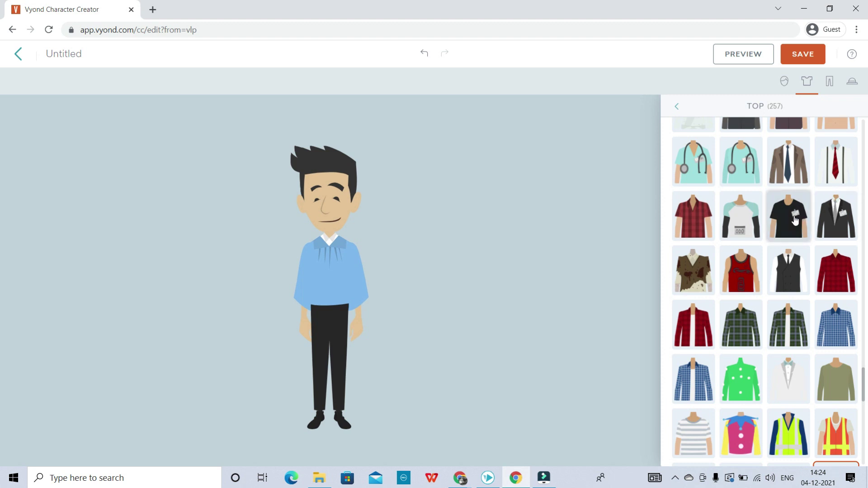
pyautogui.click(741, 224)
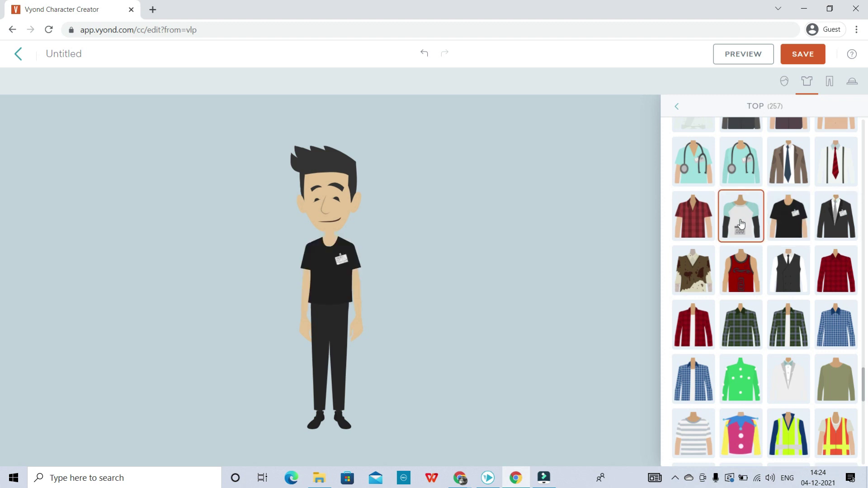
pyautogui.click(836, 215)
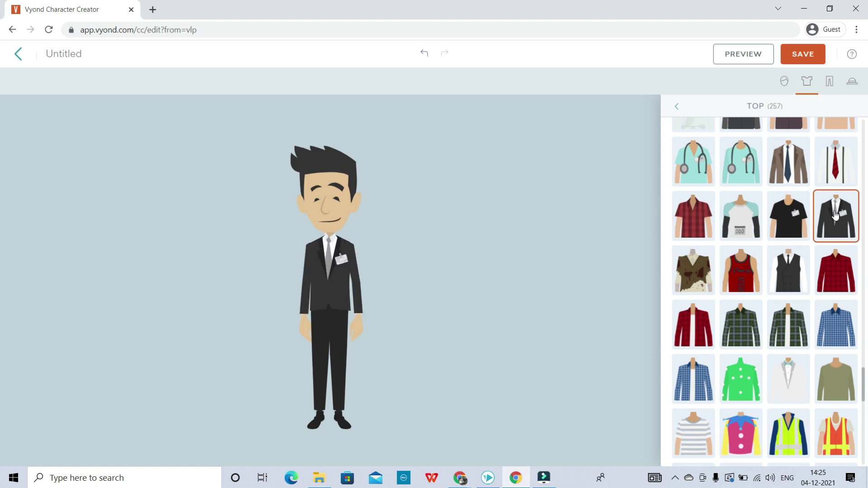
pyautogui.scroll(20, 836, 215)
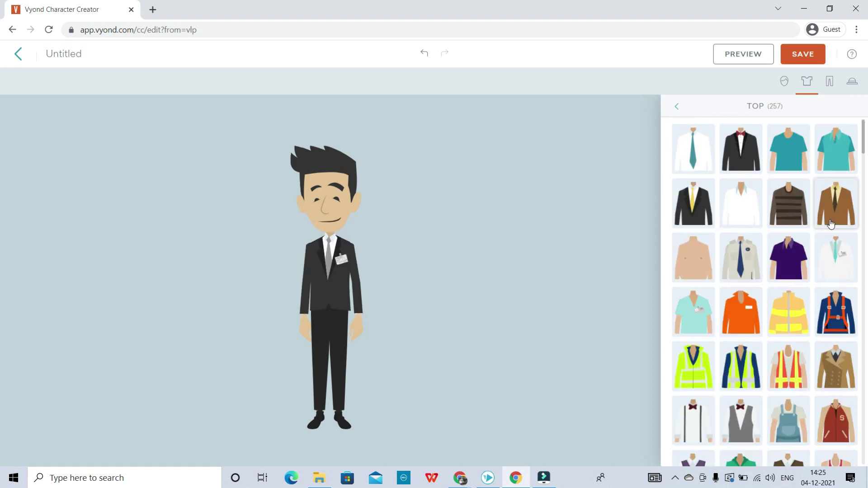
# Browse the footwear selection and try the black loafers, the dark green lace-up boots and the brown strapped sandals
pyautogui.click(836, 82)
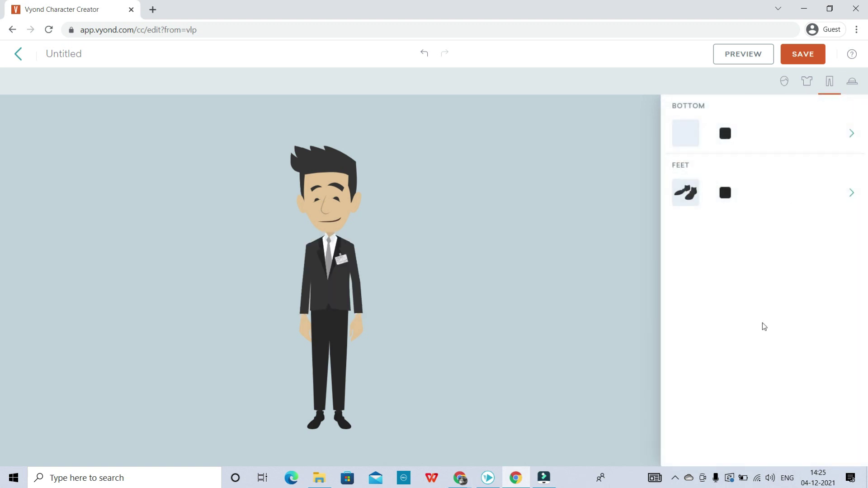
pyautogui.click(687, 197)
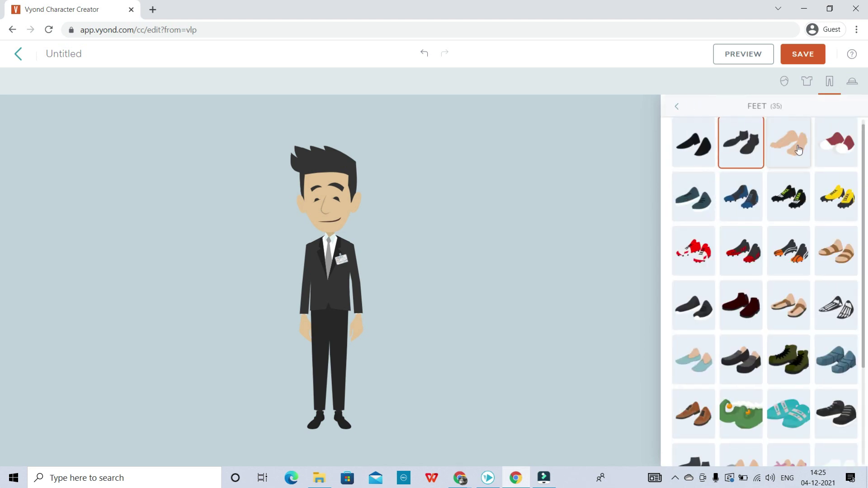
pyautogui.click(748, 374)
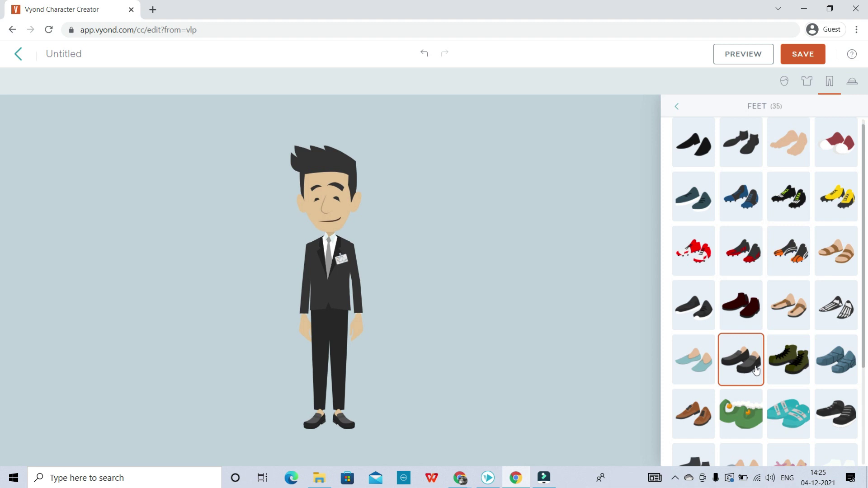
pyautogui.click(789, 362)
pyautogui.click(839, 250)
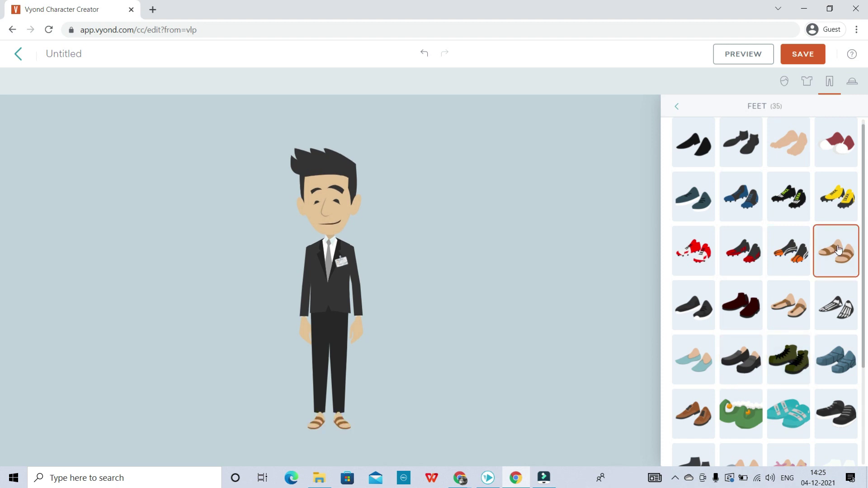
# Try the black-and-red cleats, the red-and-white cleats, the bare feet and the pointed black shoes on the character
pyautogui.click(721, 231)
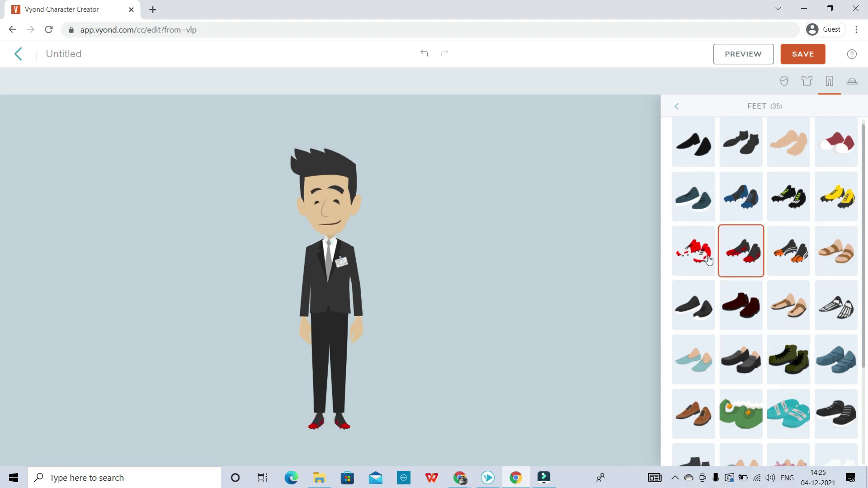
pyautogui.click(689, 261)
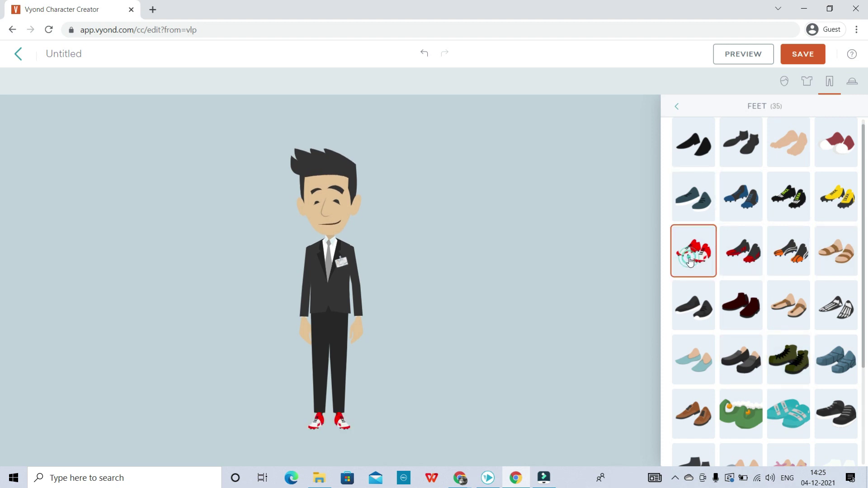
pyautogui.click(785, 138)
pyautogui.click(699, 151)
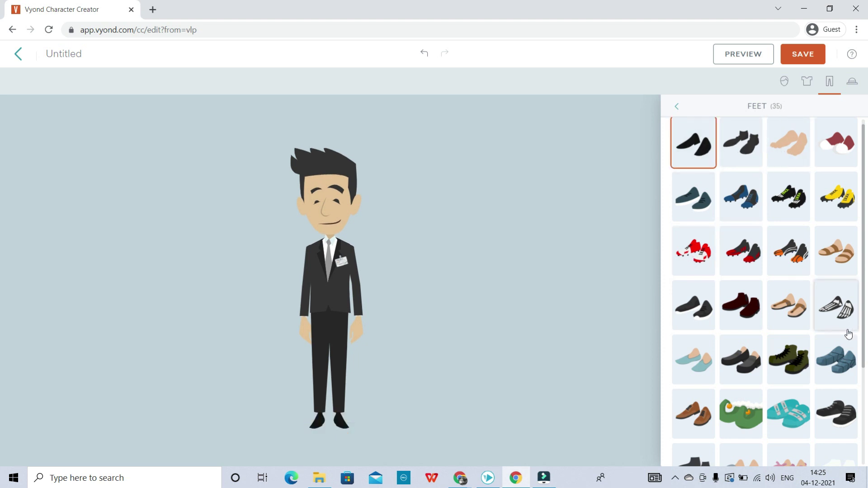
# Try the flip-flops and the barefoot wooden sandals, and put the wooden sandals with white socks on the character
pyautogui.scroll(-3, 847, 333)
pyautogui.click(839, 399)
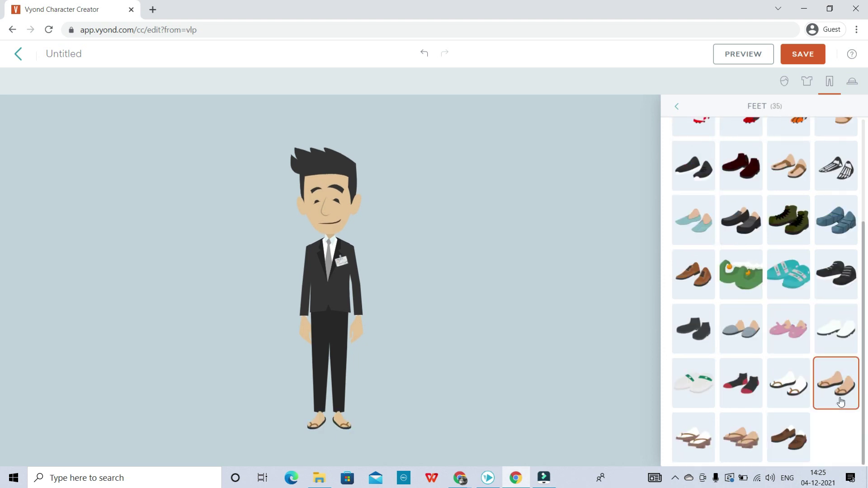
pyautogui.click(747, 442)
pyautogui.click(694, 436)
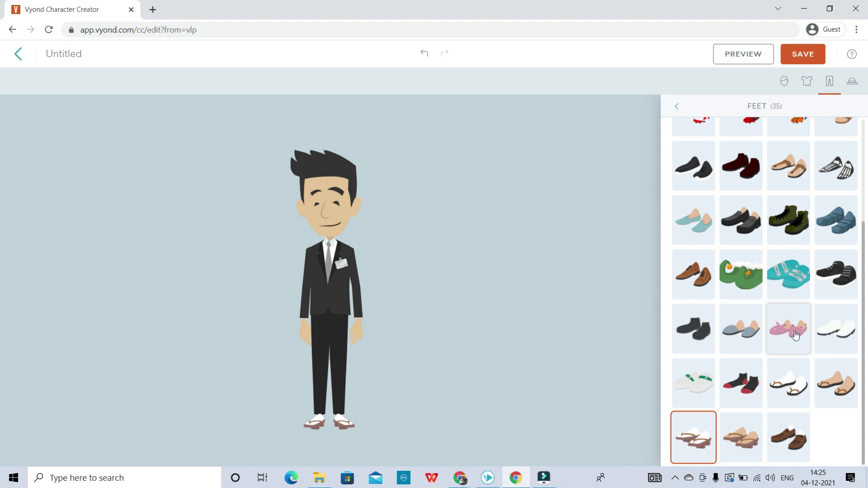
pyautogui.scroll(3, 838, 177)
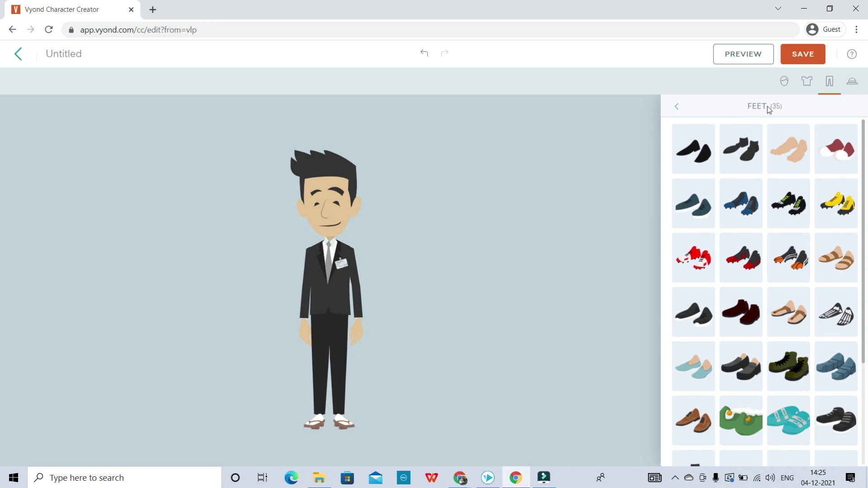
# Browse the bottoms and try the black trousers with blue patterned socks and the navy trousers with red side stripes
pyautogui.click(677, 107)
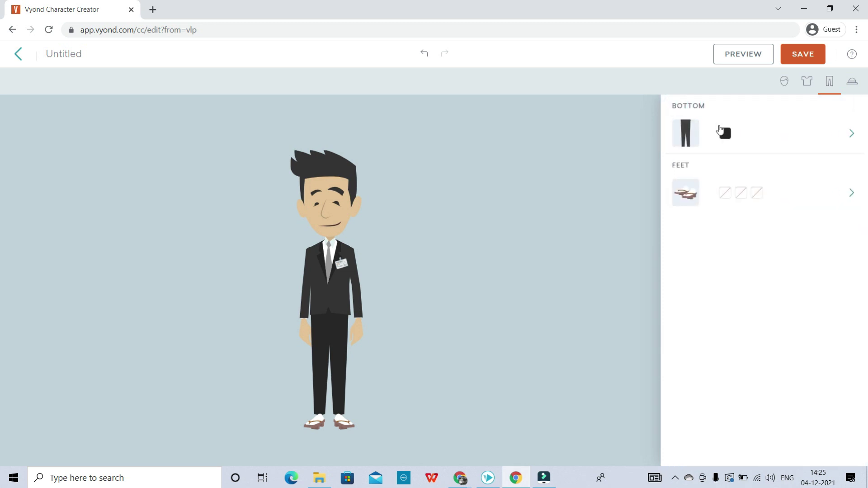
pyautogui.click(687, 137)
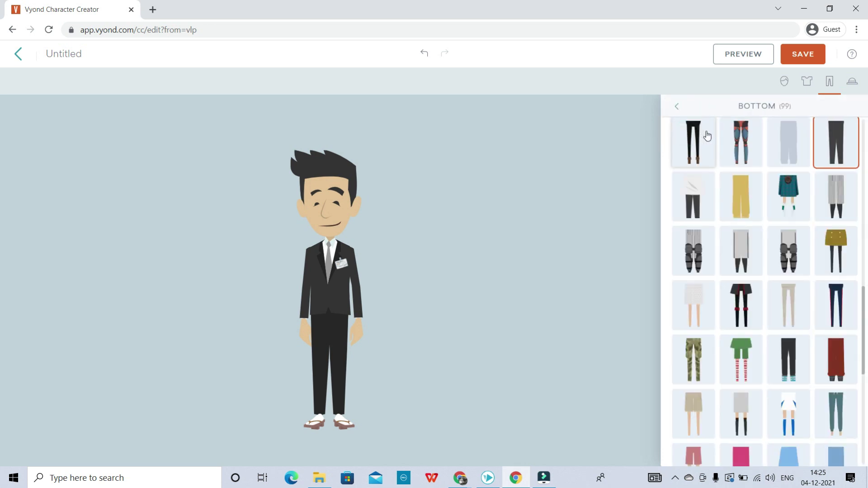
pyautogui.scroll(1, 769, 181)
pyautogui.scroll(-8, 775, 188)
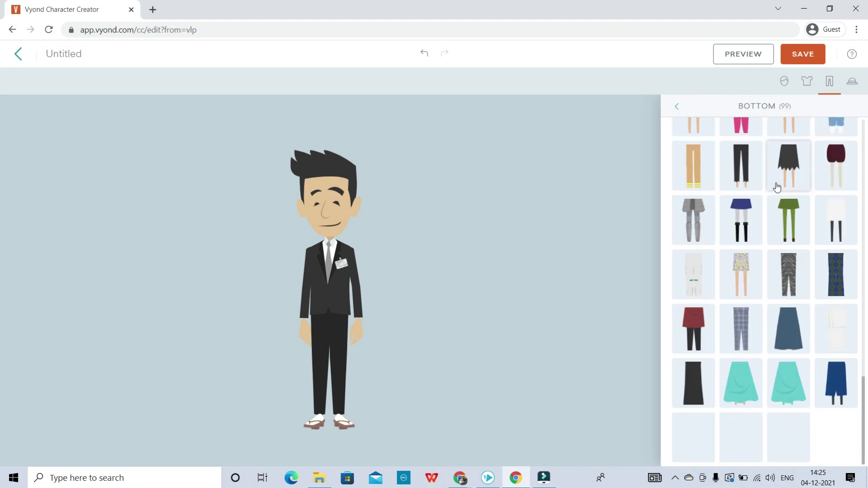
pyautogui.scroll(4, 794, 185)
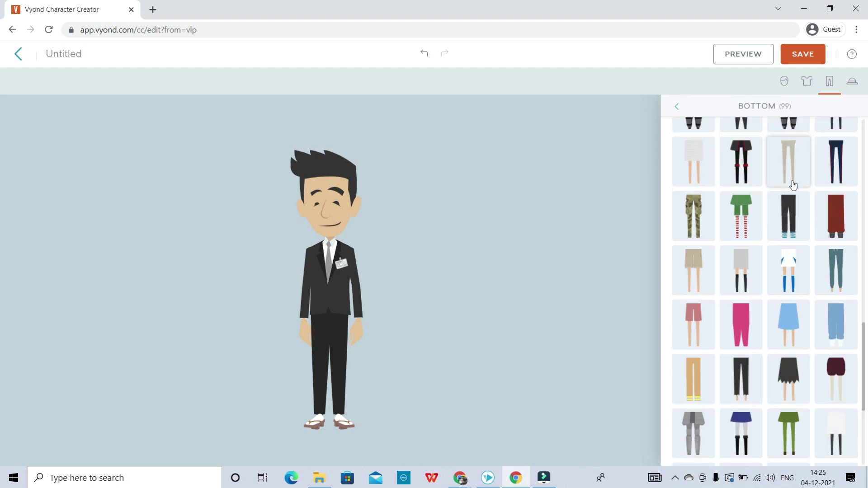
pyautogui.click(791, 211)
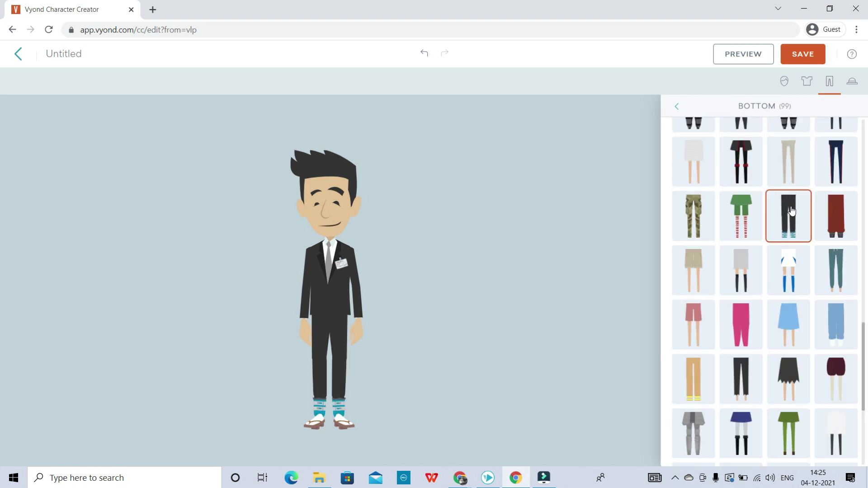
pyautogui.click(843, 166)
# Try the short black shorts and the brown fur skirt, and dress the character in the cropped dark blue jeans
pyautogui.scroll(-5, 844, 165)
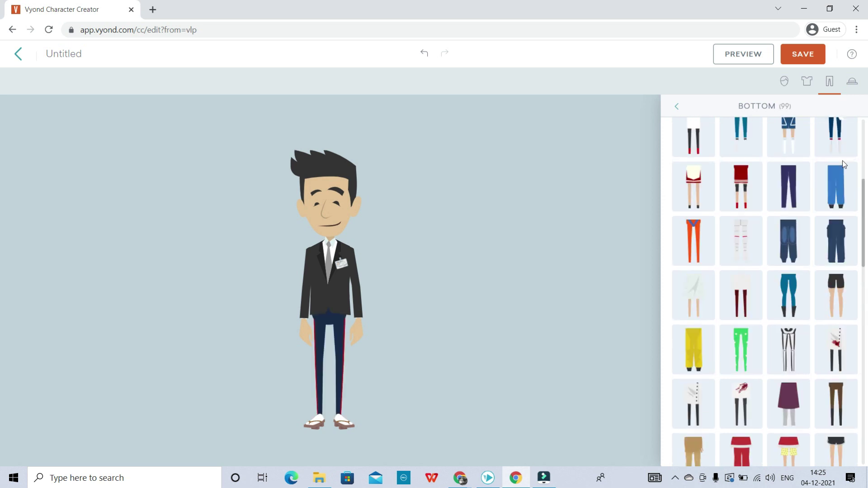
pyautogui.click(836, 287)
pyautogui.scroll(5, 836, 286)
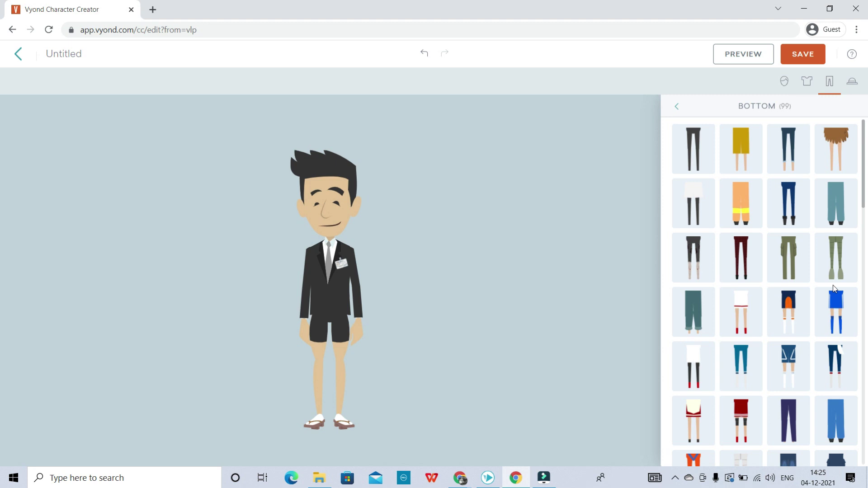
pyautogui.click(842, 150)
pyautogui.click(790, 156)
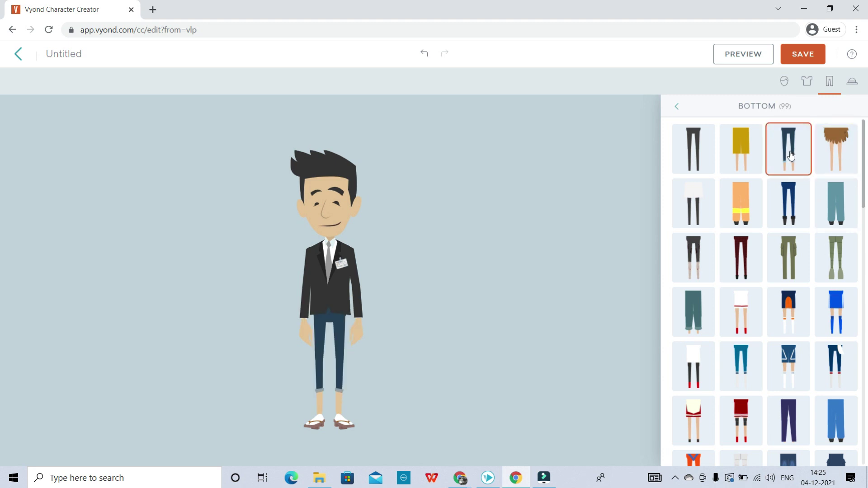
# Browse the accessories and try the headset, the respirator mask, the black eye mask and the graduation cap on the character
pyautogui.click(852, 81)
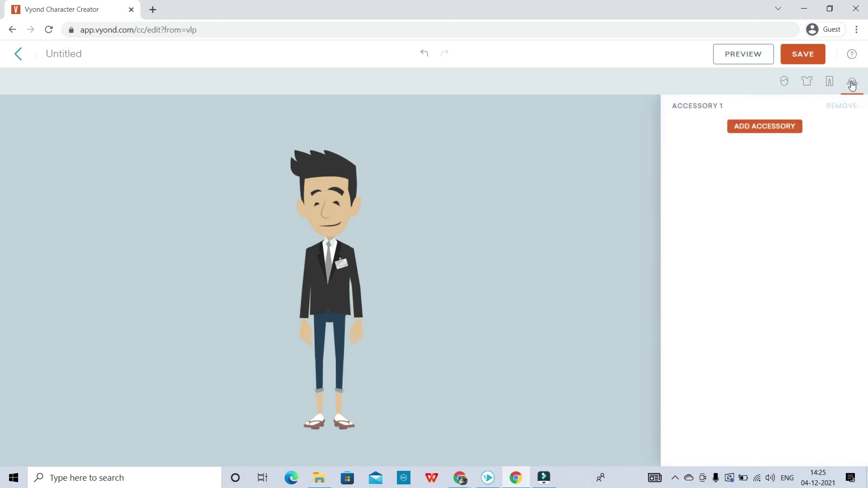
pyautogui.click(772, 130)
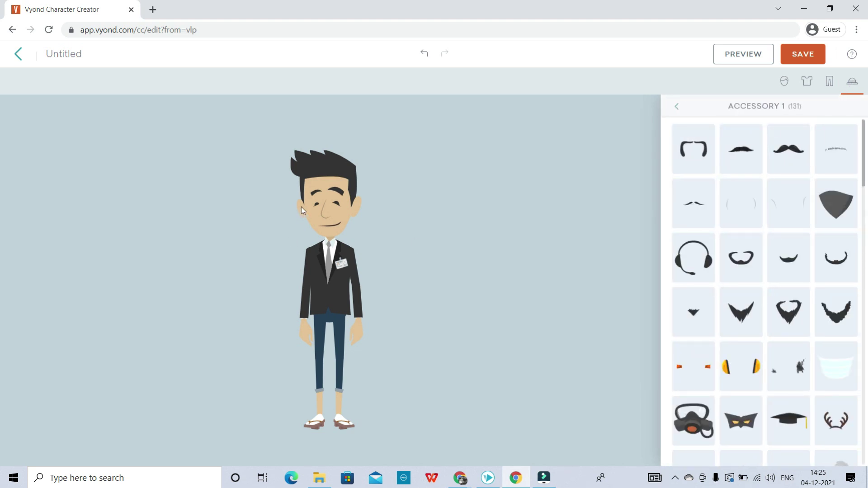
pyautogui.click(697, 266)
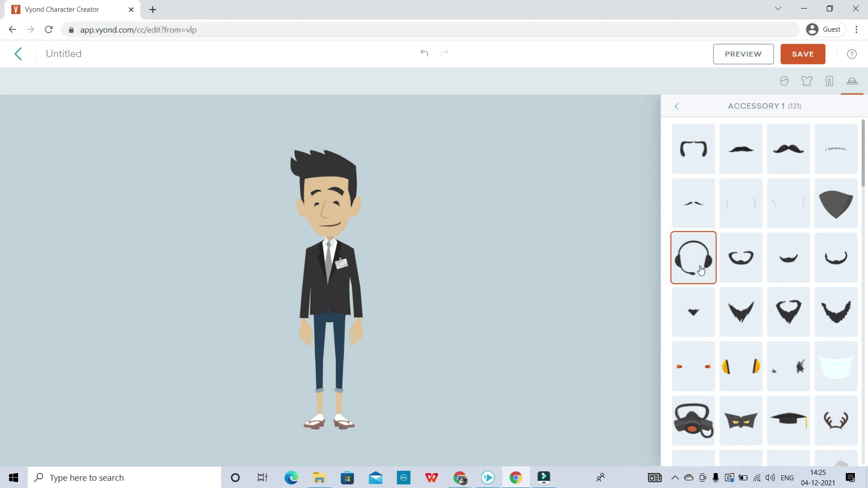
pyautogui.scroll(-3, 812, 248)
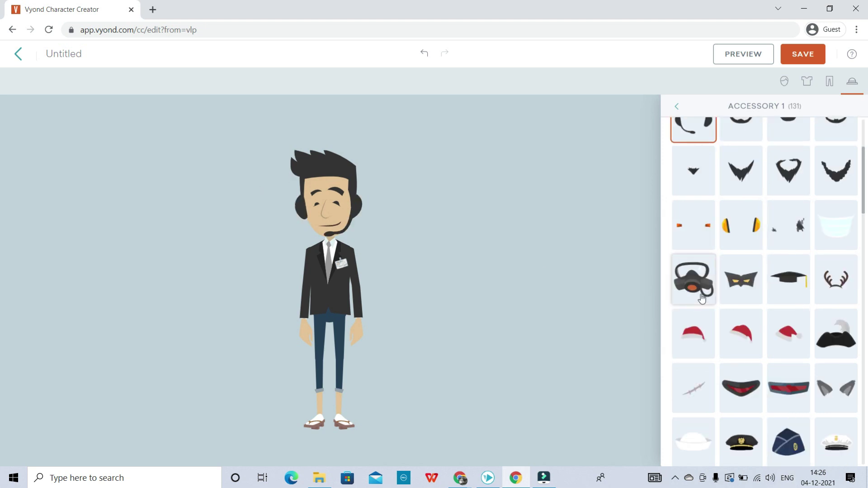
pyautogui.click(687, 293)
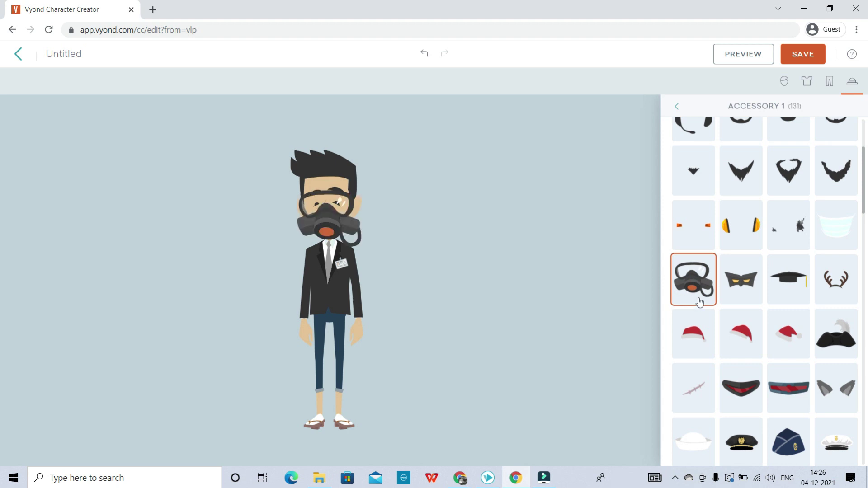
pyautogui.click(745, 280)
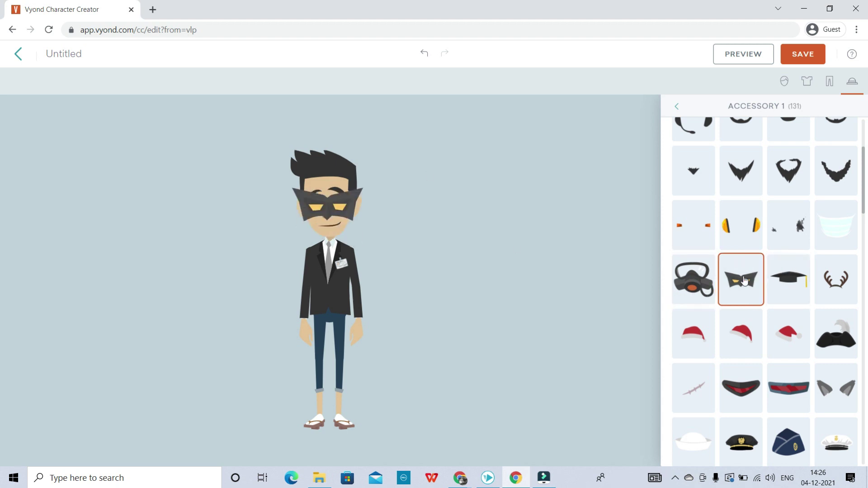
pyautogui.click(772, 289)
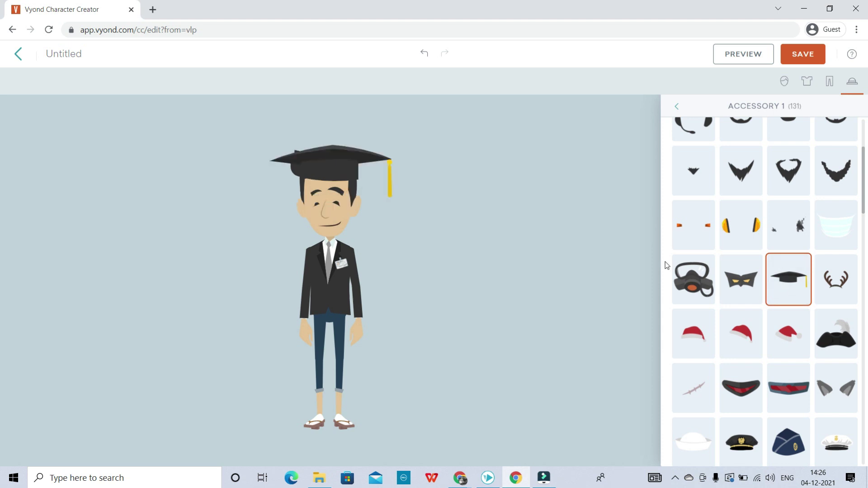
# Try the brown newsboy cap and the red bellhop hat, and set the navy cap with yellow lettering as the character's accessory
pyautogui.scroll(-5, 817, 276)
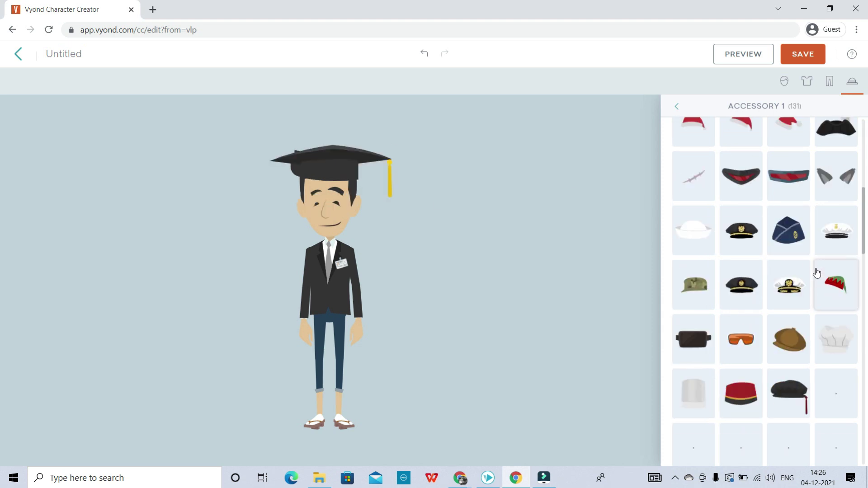
pyautogui.click(795, 348)
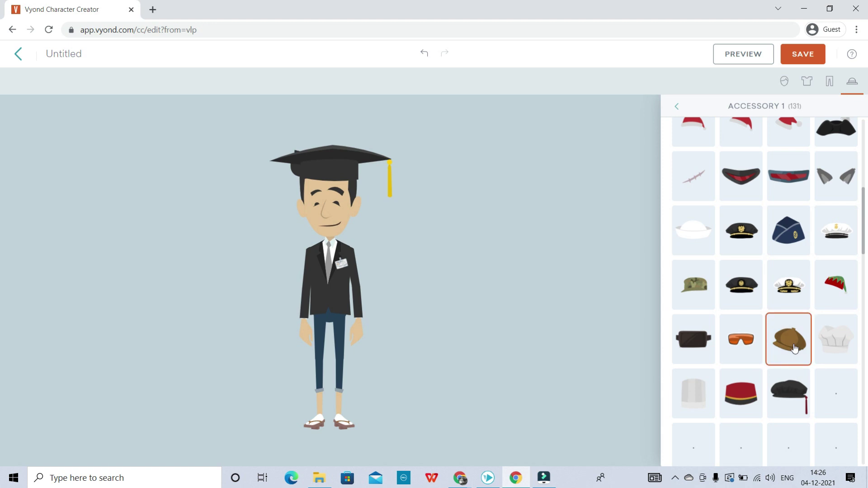
pyautogui.click(762, 385)
pyautogui.scroll(-15, 792, 325)
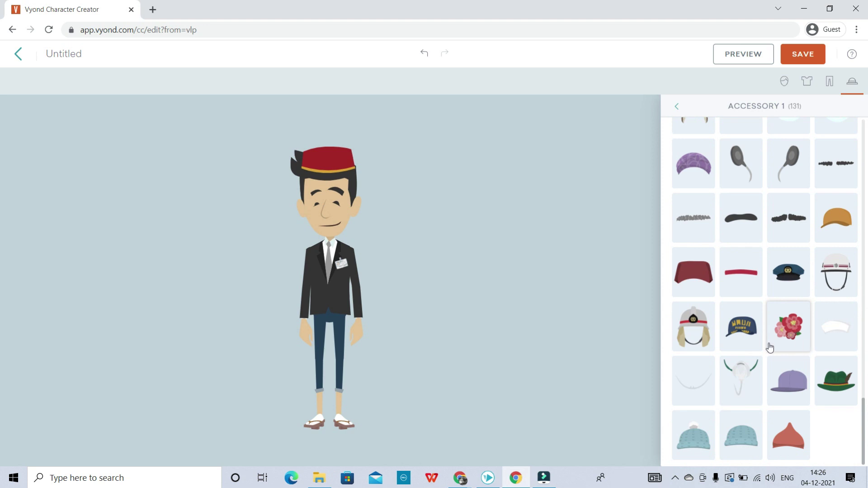
pyautogui.click(751, 344)
pyautogui.scroll(10, 789, 286)
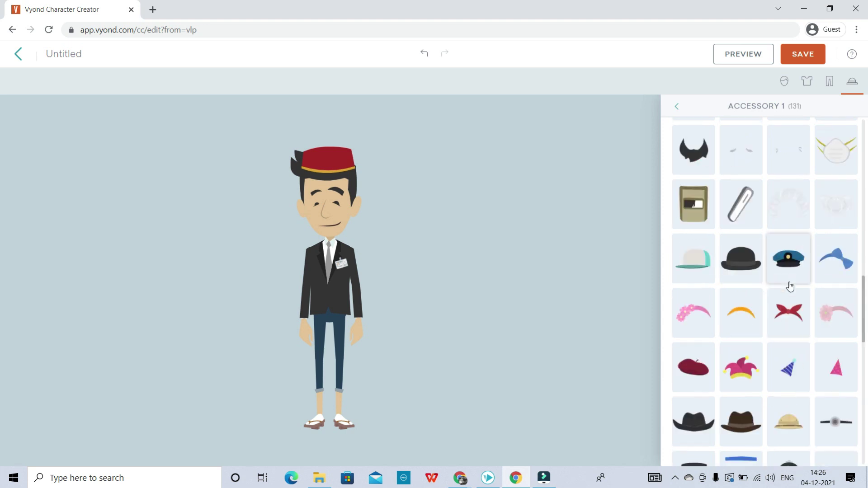
pyautogui.click(678, 108)
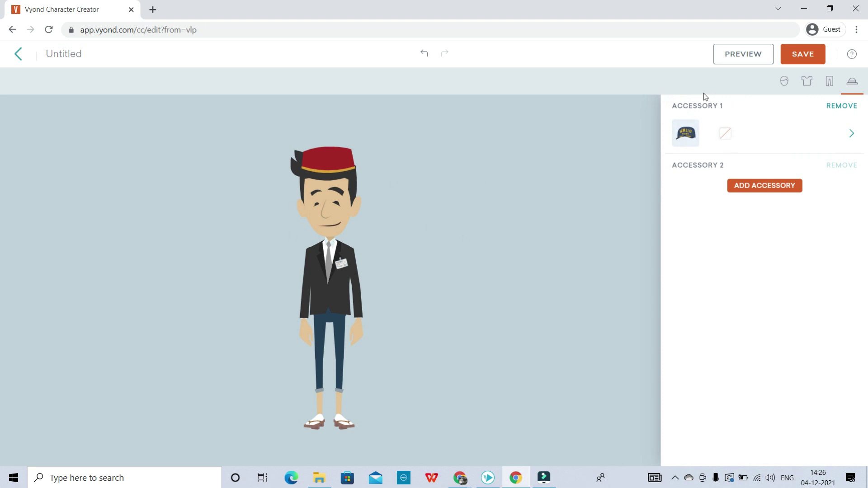
# Save the finished character and add it to a video
pyautogui.click(799, 62)
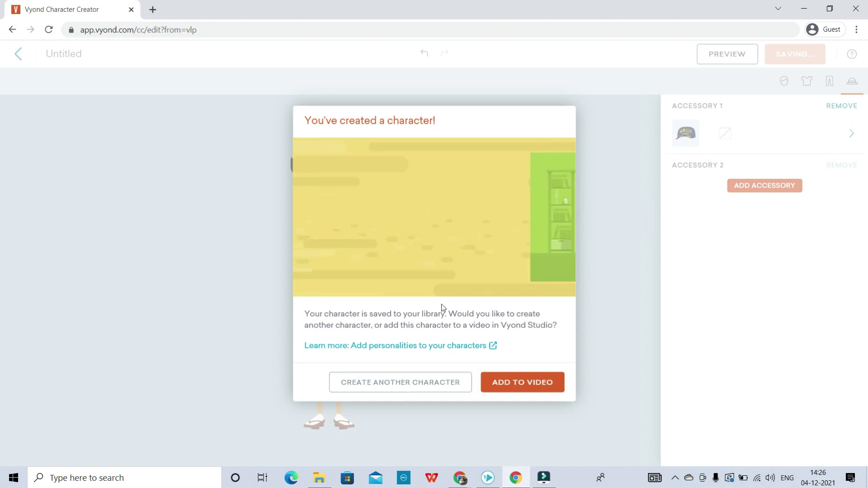
pyautogui.click(525, 385)
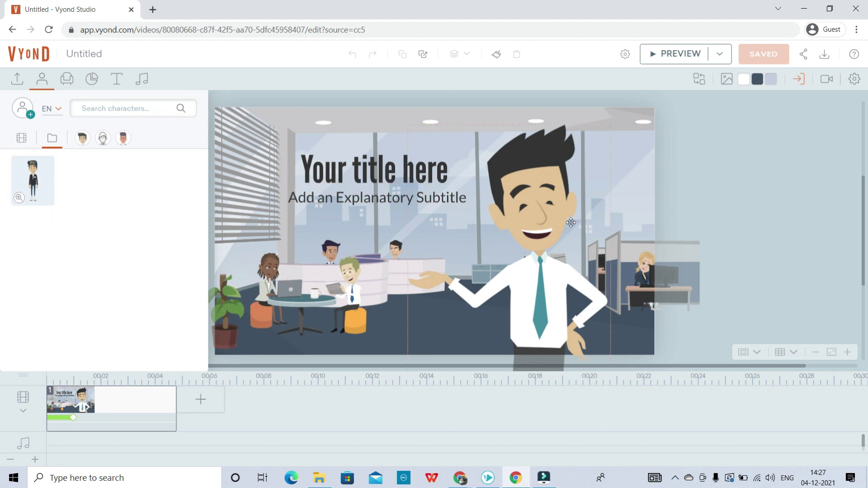
# Delete the explanatory subtitle and the rest of the office template scene to leave a blank scene
pyautogui.rightClick(457, 196)
pyautogui.click(494, 446)
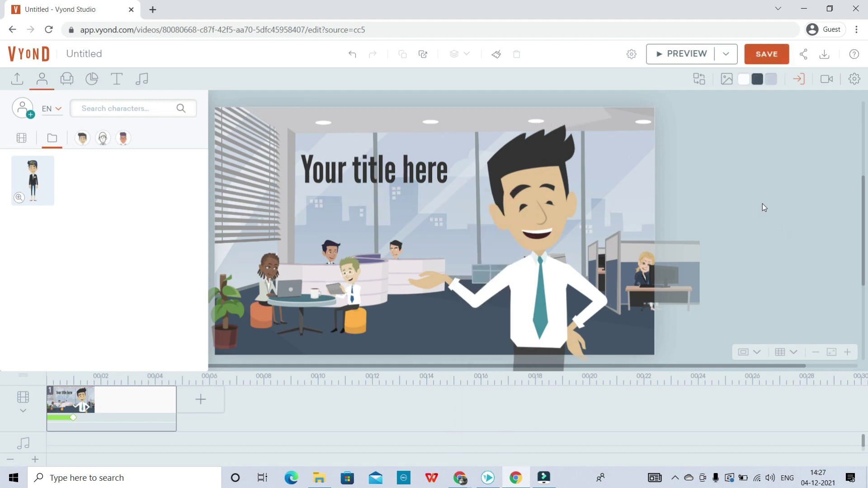
pyautogui.rightClick(403, 203)
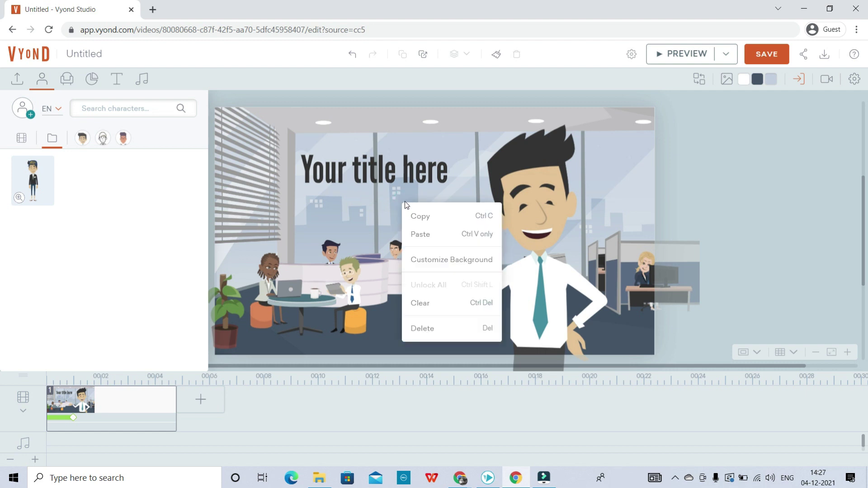
pyautogui.click(446, 331)
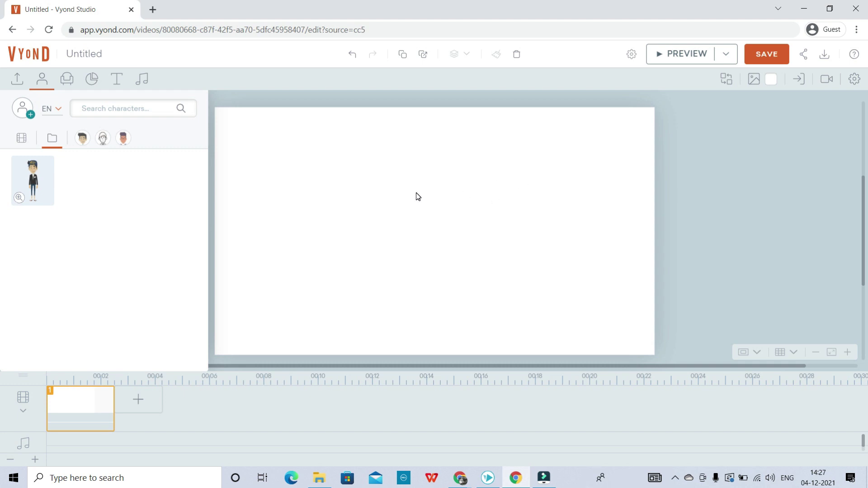
# Browse the location backgrounds and set the scene's background to the beige Bedroom with green curtains
pyautogui.click(754, 80)
pyautogui.click(744, 131)
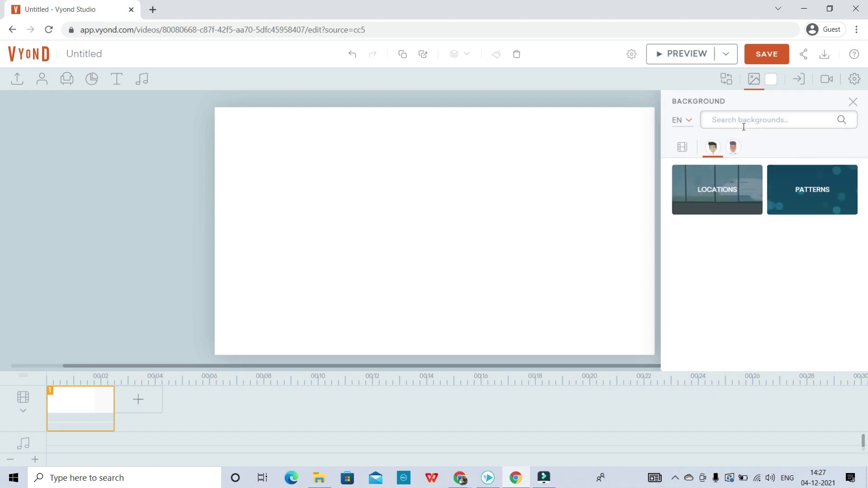
pyautogui.click(726, 191)
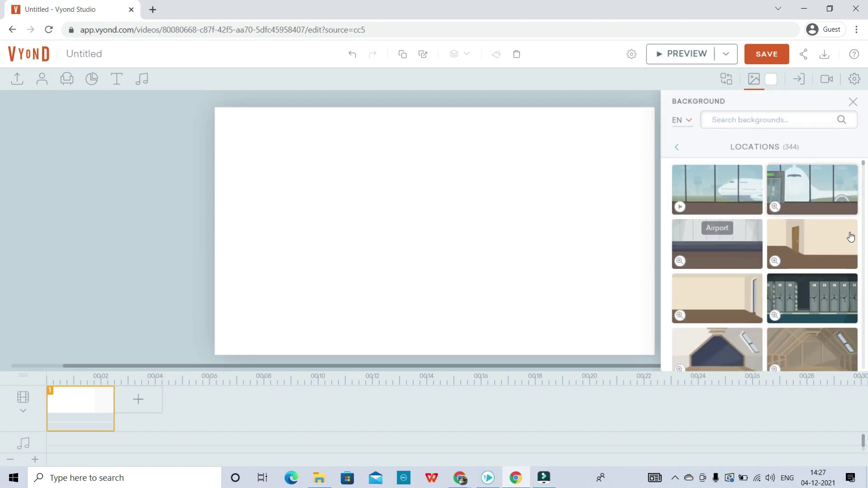
pyautogui.scroll(-5, 826, 246)
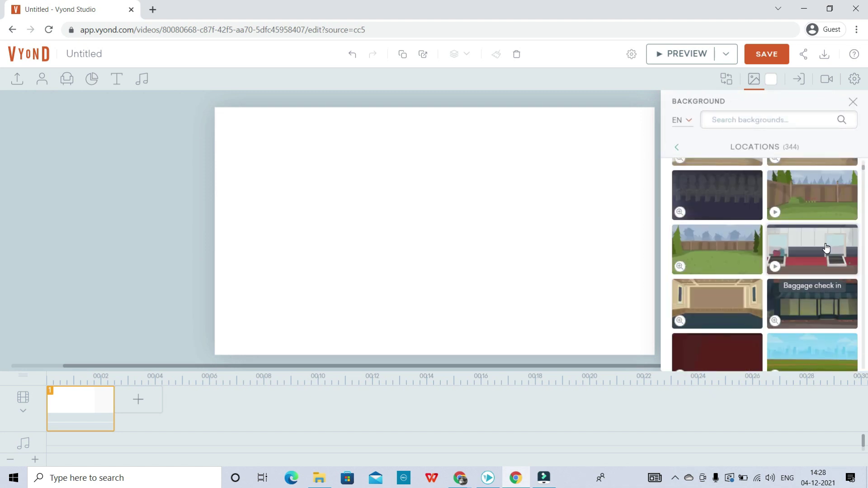
pyautogui.scroll(-3, 825, 246)
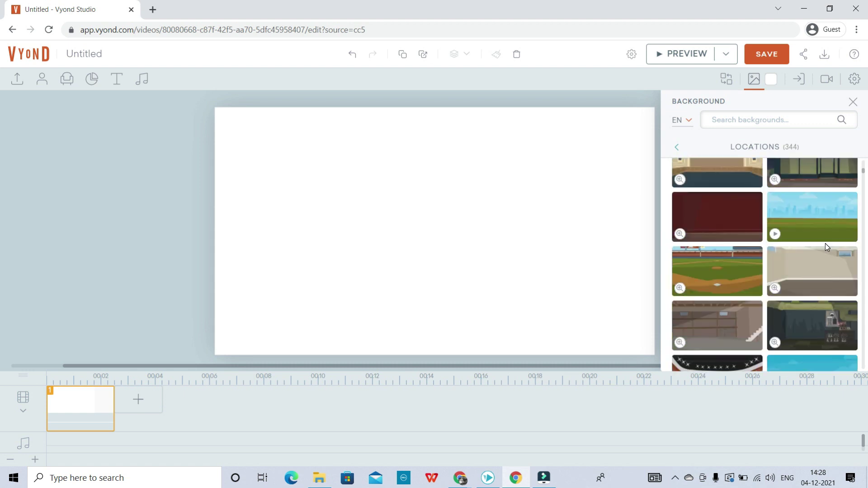
pyautogui.scroll(3, 825, 247)
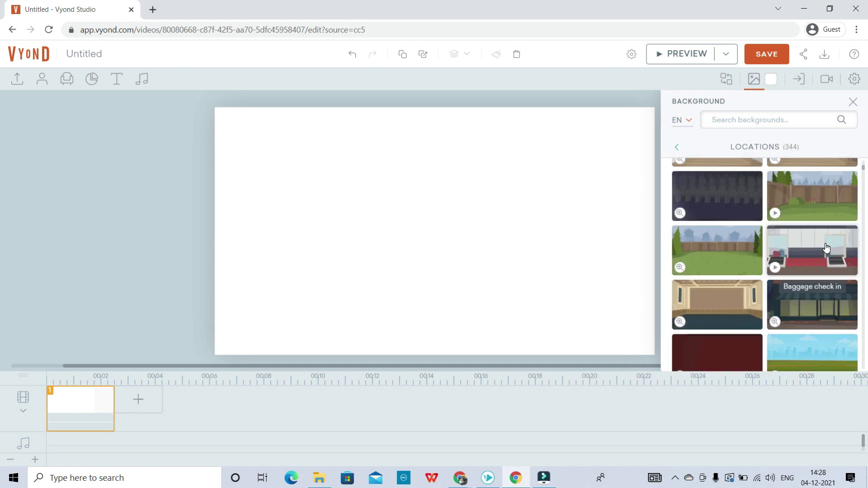
pyautogui.scroll(-3, 803, 256)
pyautogui.scroll(-3, 803, 256)
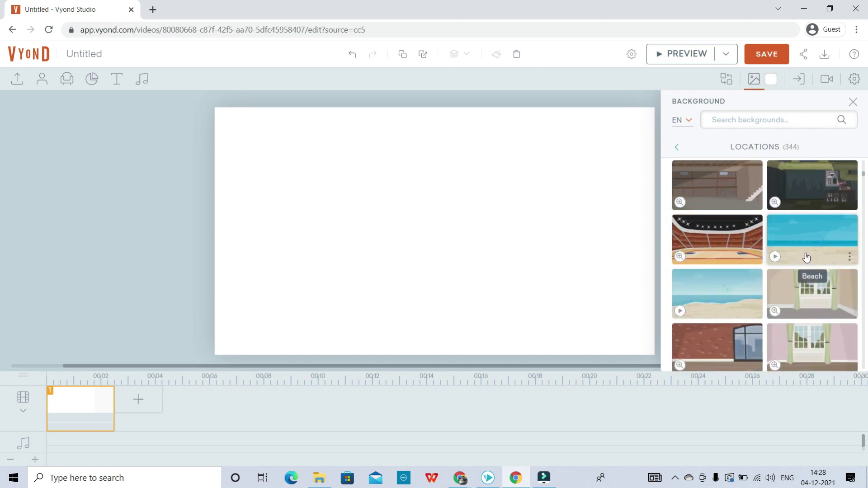
pyautogui.click(814, 292)
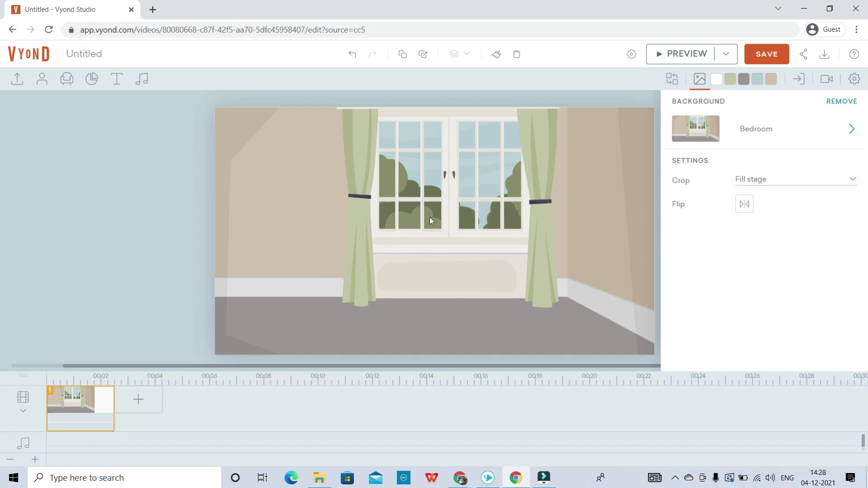
# Add the casual character with black glasses and a green shirt, and place him on the floor beside the left curtain
pyautogui.click(42, 80)
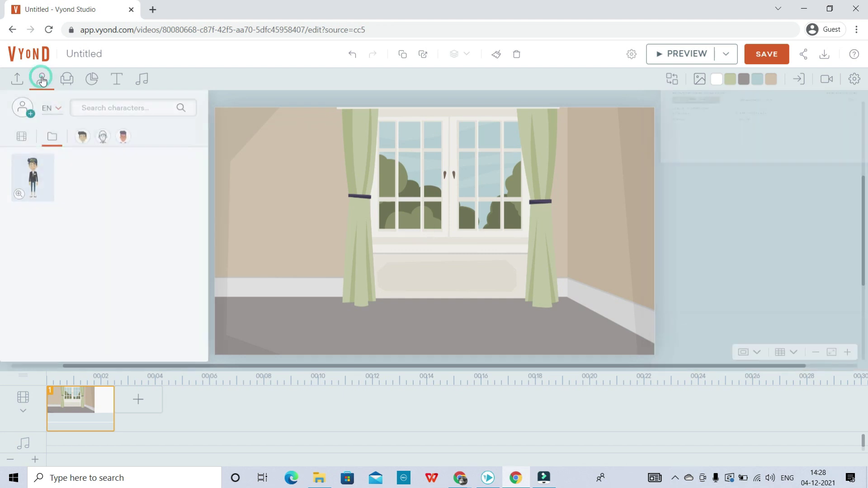
pyautogui.click(82, 138)
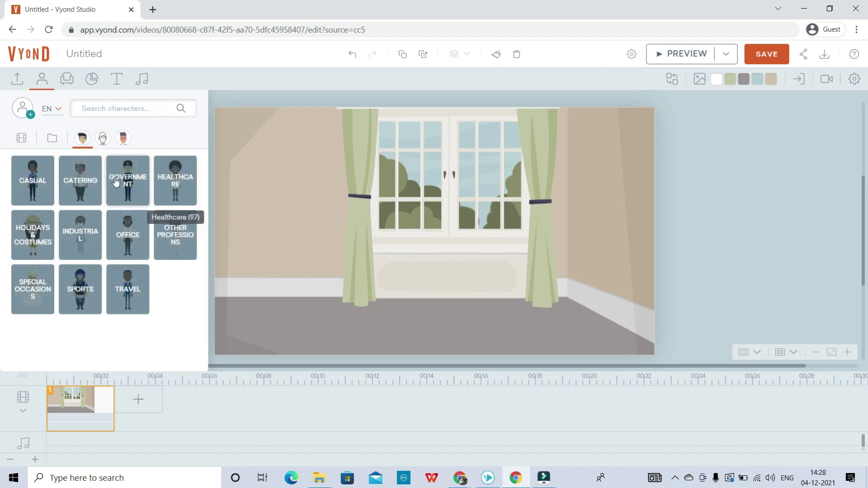
pyautogui.click(25, 178)
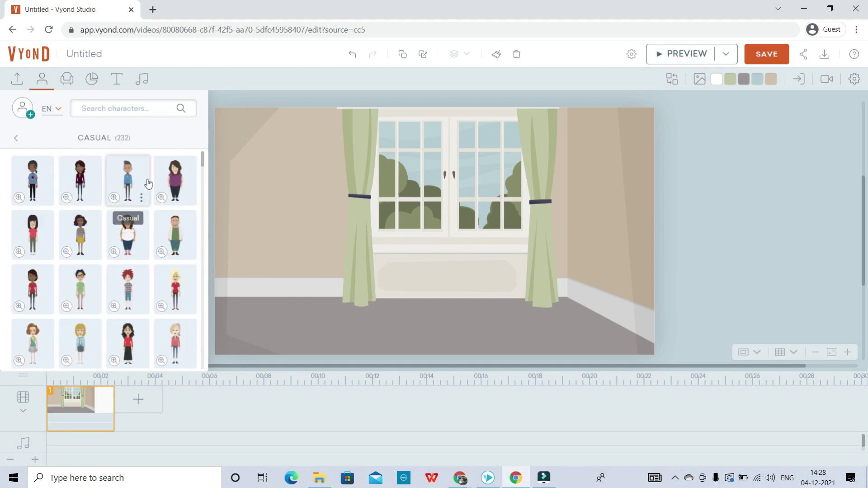
pyautogui.scroll(-10, 155, 207)
pyautogui.scroll(-5, 158, 224)
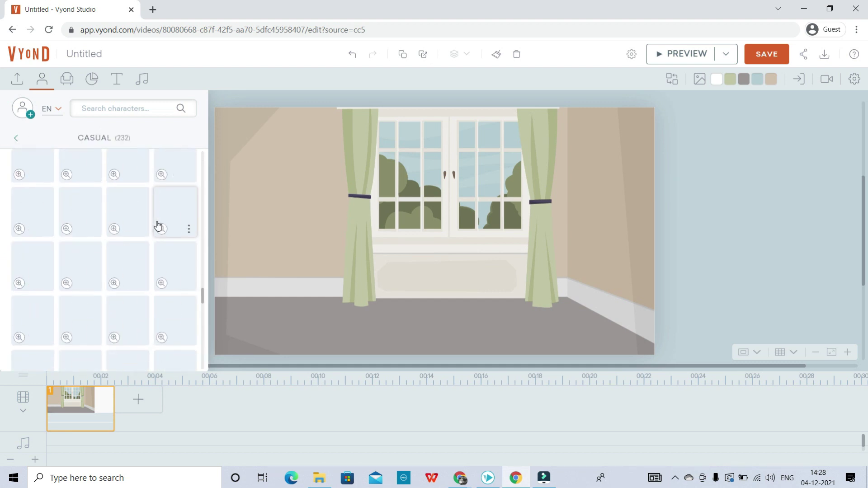
pyautogui.scroll(-7, 163, 235)
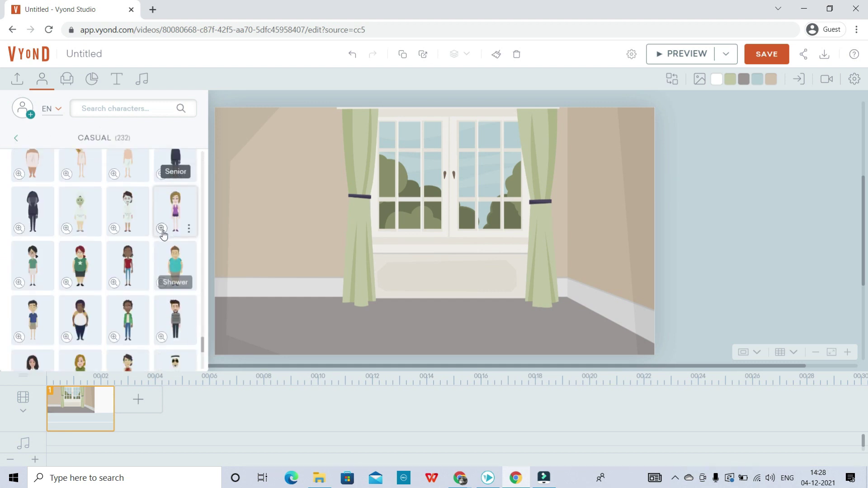
pyautogui.scroll(15, 164, 235)
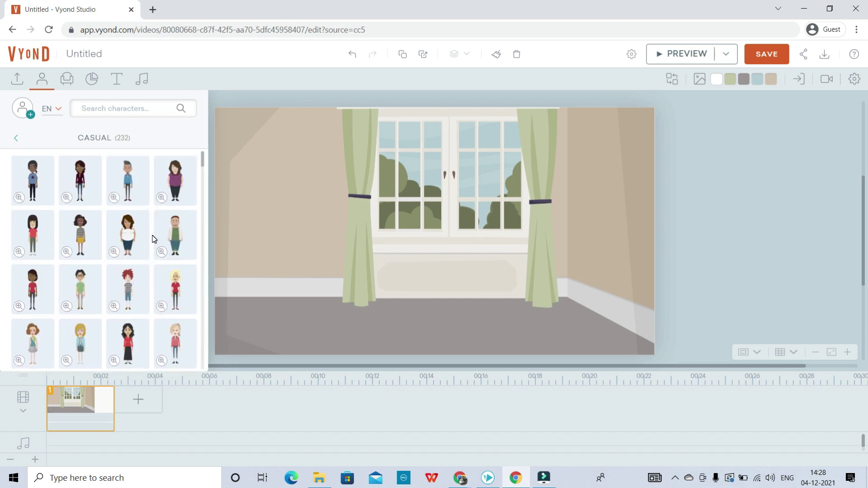
pyautogui.scroll(-1, 139, 246)
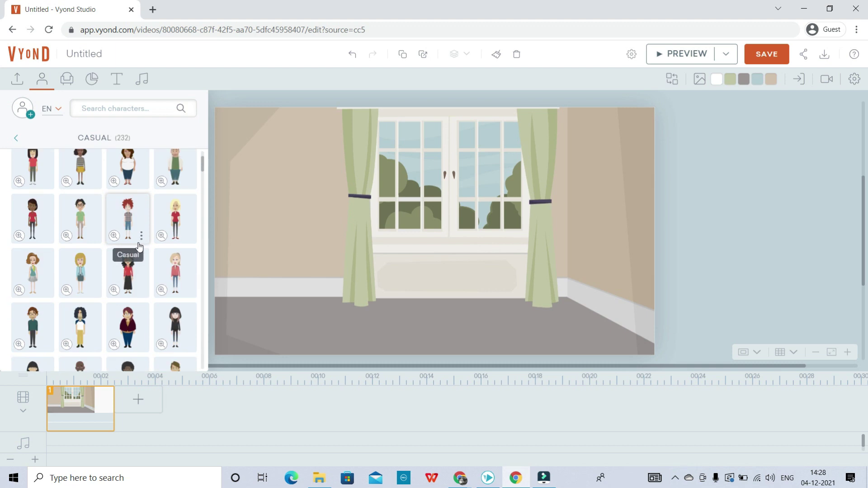
pyautogui.click(81, 217)
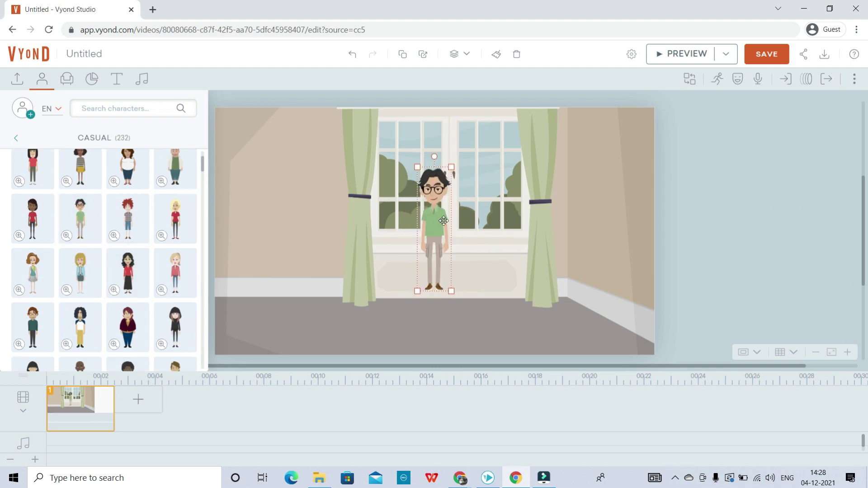
pyautogui.moveTo(434, 233); pyautogui.dragTo(323, 262)
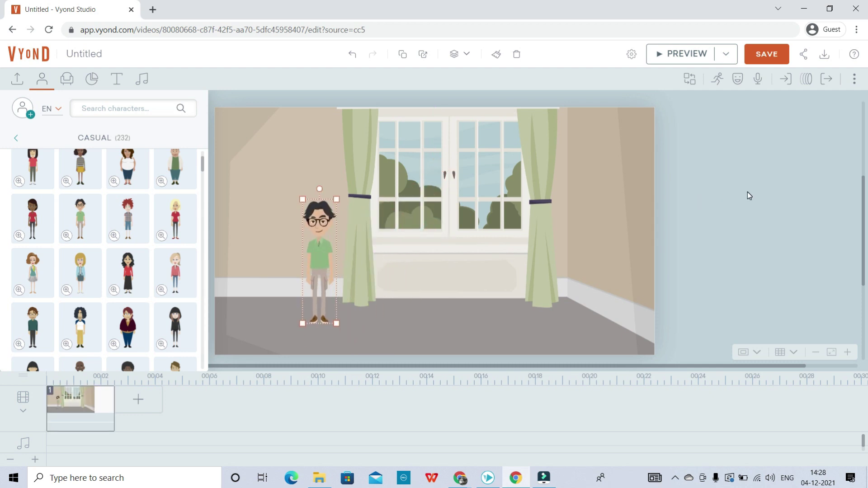
# Try Art & Music actions on the character: holding paintbrushes and a palette, playing drums, and playing an acoustic guitar
pyautogui.click(717, 80)
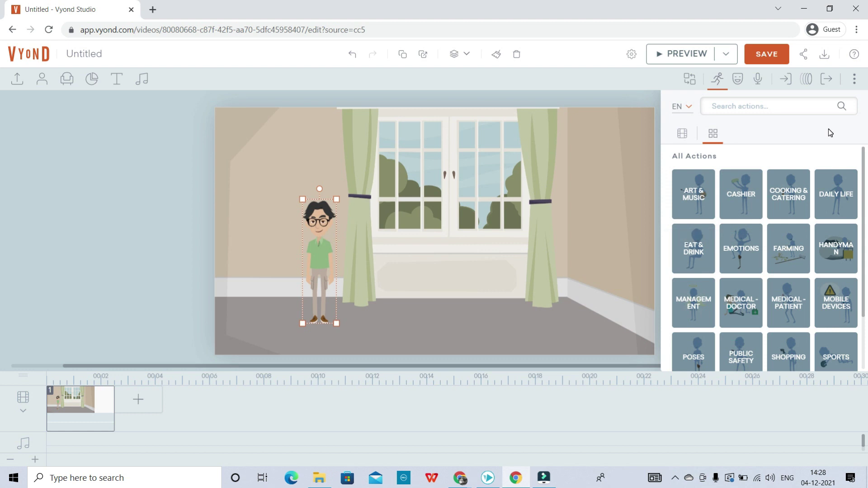
pyautogui.click(704, 202)
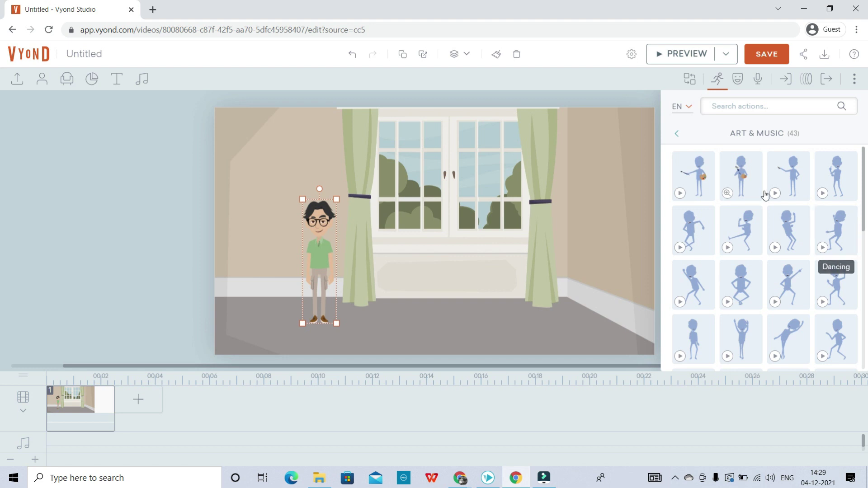
pyautogui.click(746, 177)
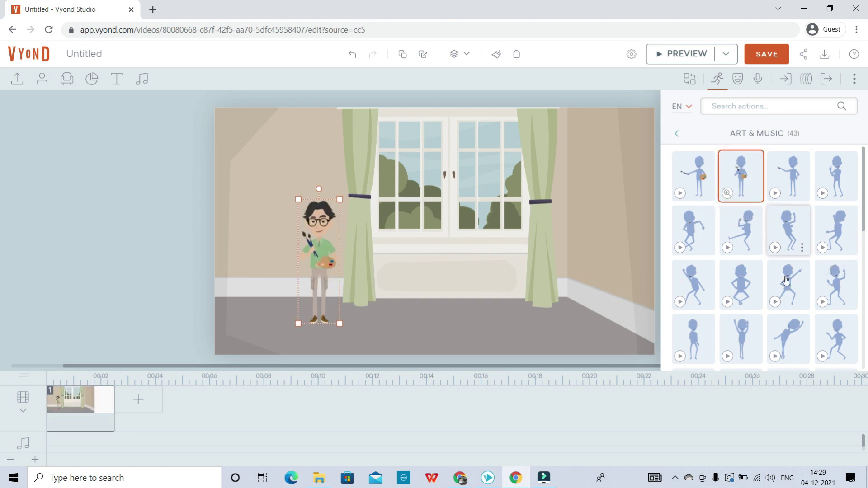
pyautogui.scroll(-5, 749, 203)
pyautogui.click(750, 222)
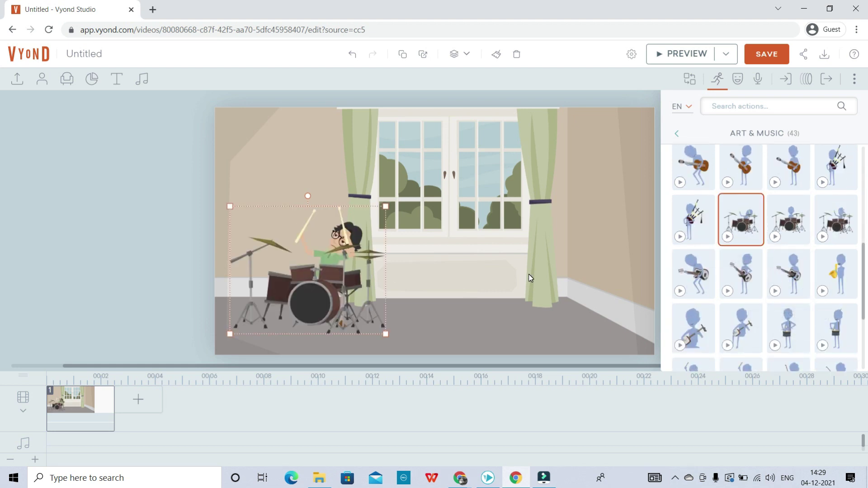
pyautogui.click(787, 170)
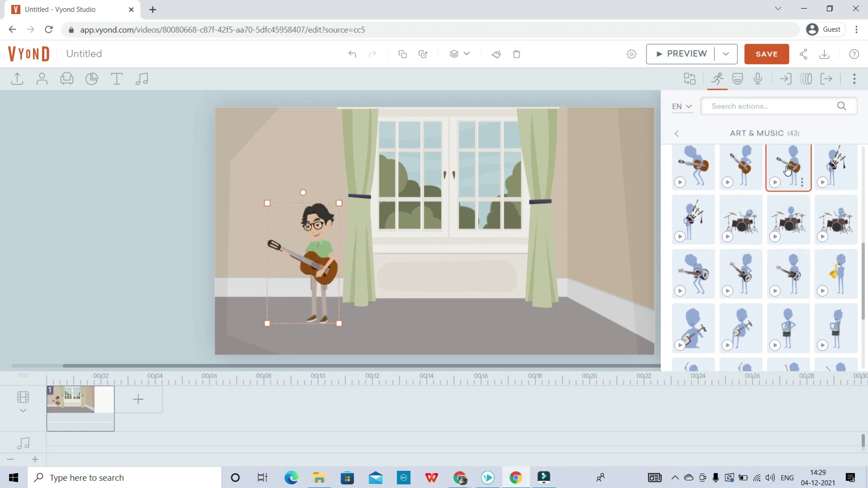
pyautogui.scroll(5, 787, 170)
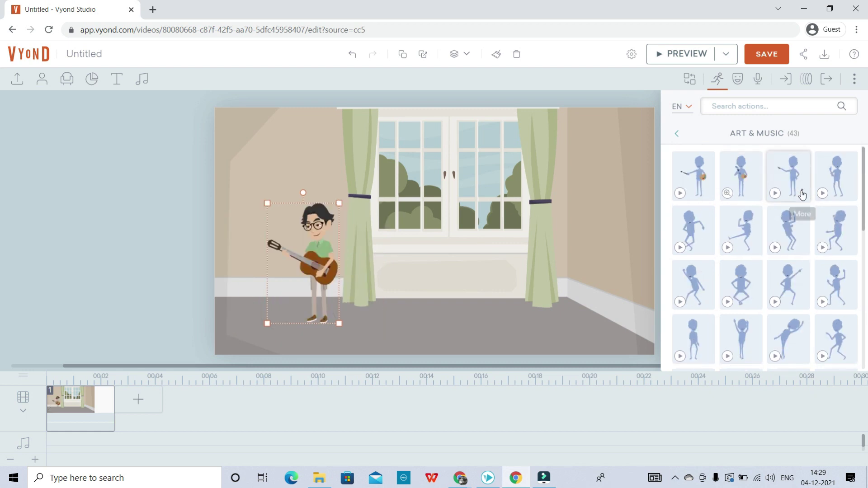
# Apply the Daily Life action that seats the character at a round coffee table opposite a woman in purple
pyautogui.click(677, 137)
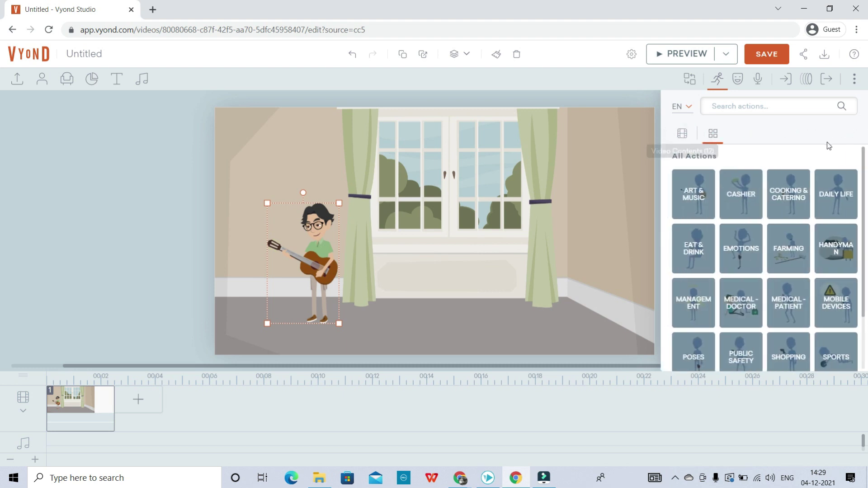
pyautogui.click(842, 181)
pyautogui.scroll(-3, 834, 212)
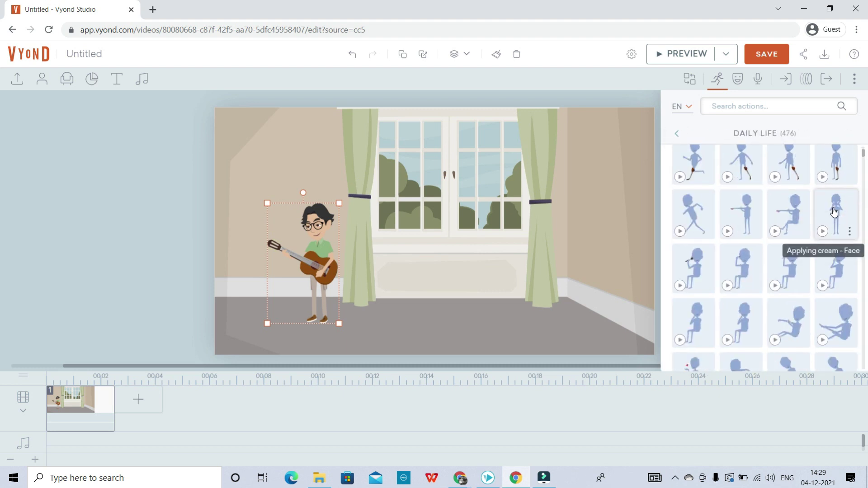
pyautogui.scroll(-12, 835, 211)
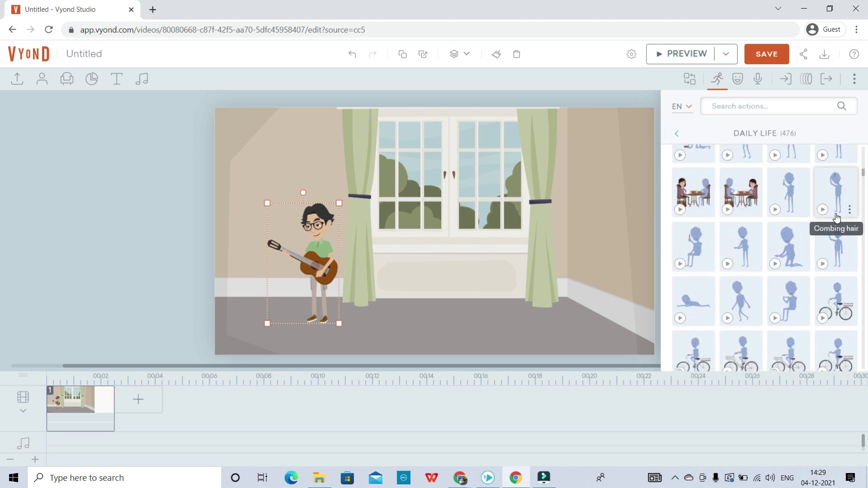
pyautogui.scroll(8, 837, 219)
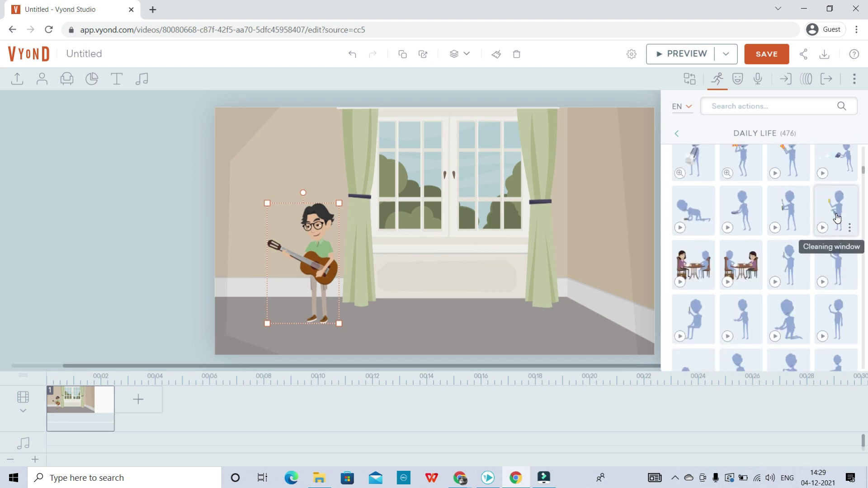
pyautogui.click(692, 262)
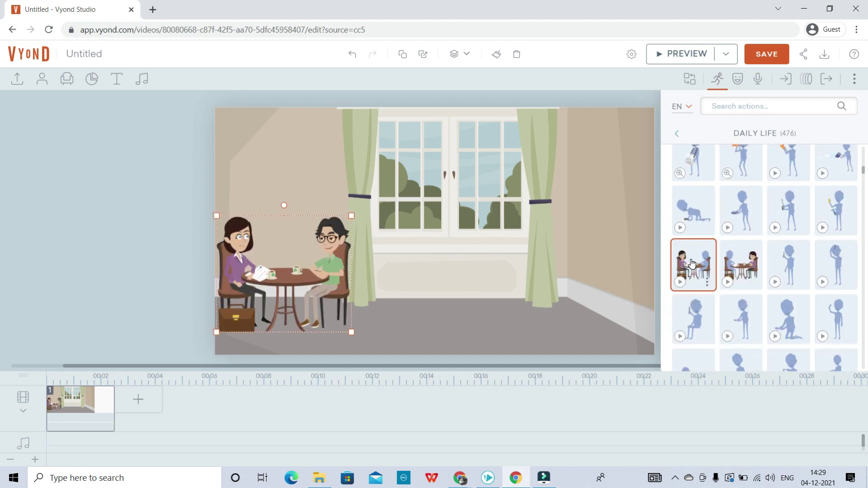
# Enlarge the seated pair with their table and place them in front of the window, toward the room's right side
pyautogui.click(284, 290)
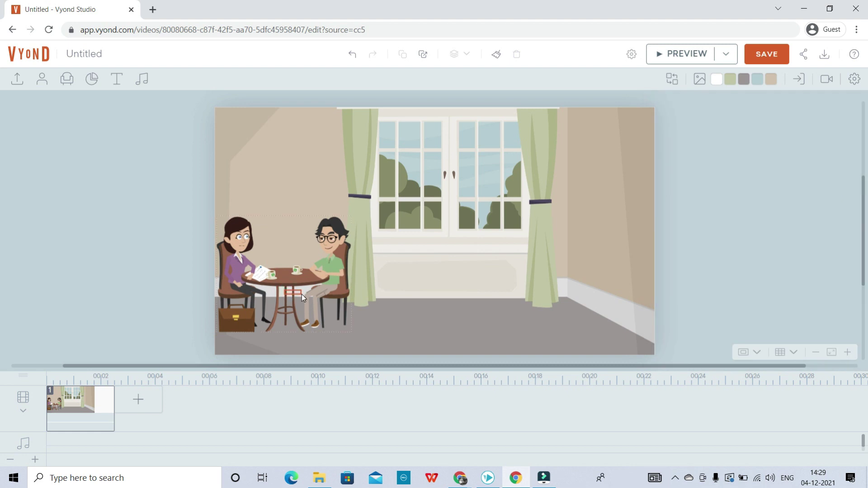
pyautogui.click(313, 283)
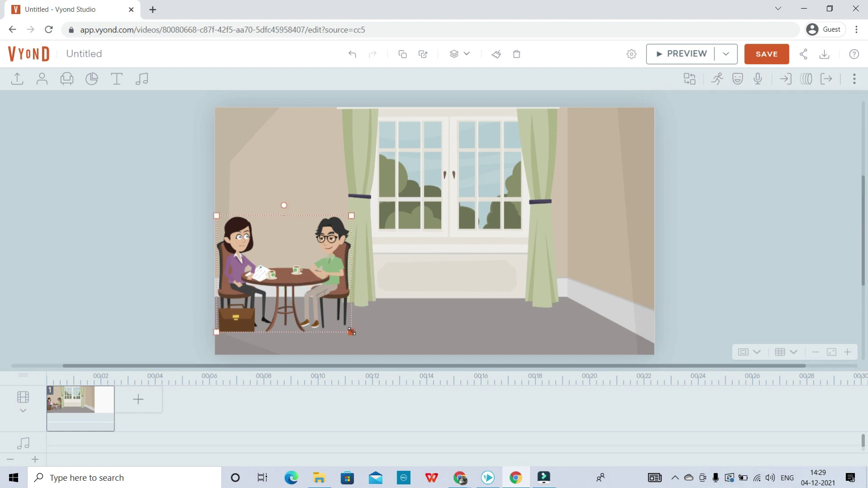
pyautogui.moveTo(351, 331); pyautogui.dragTo(400, 339)
pyautogui.moveTo(356, 309); pyautogui.dragTo(547, 290)
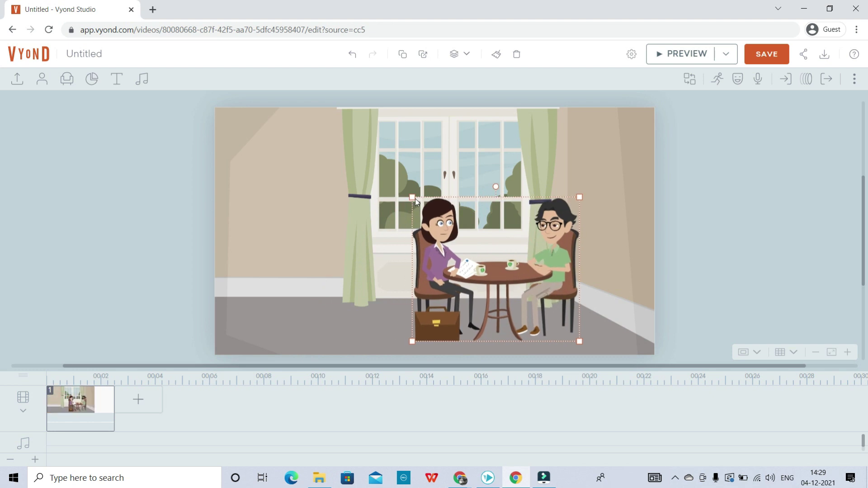
pyautogui.moveTo(405, 195); pyautogui.dragTo(374, 164)
pyautogui.click(645, 221)
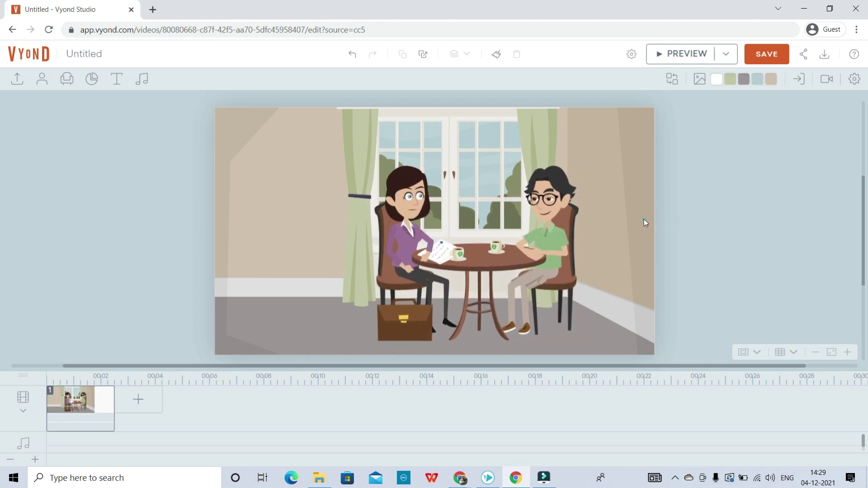
# Preview the scene and extend its duration to 10 seconds
pyautogui.click(692, 50)
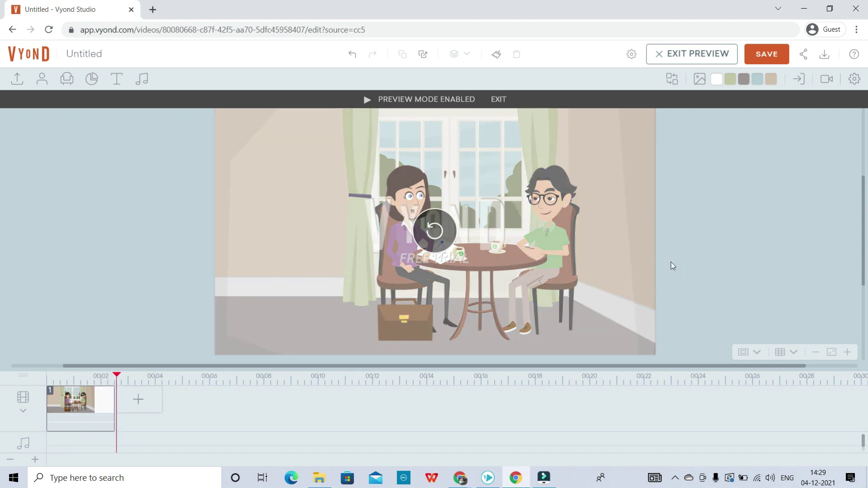
pyautogui.click(118, 378)
pyautogui.moveTo(116, 404); pyautogui.dragTo(318, 396)
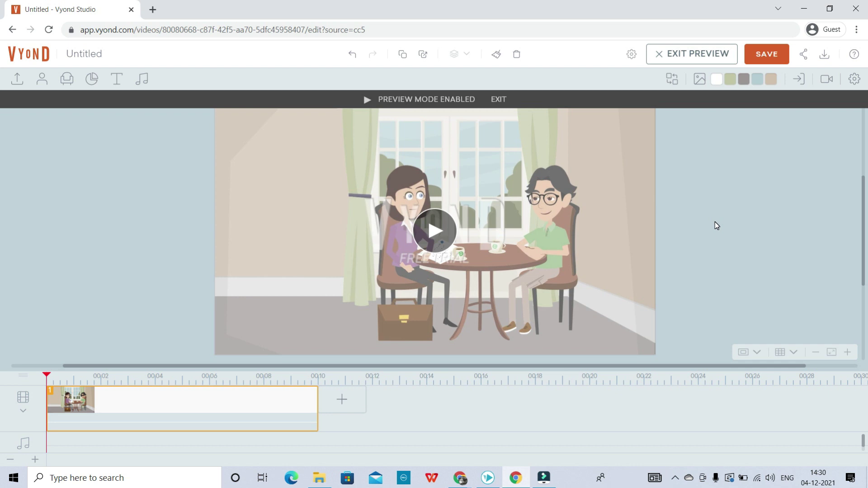
# Play back the extended scene to check the table conversation's animation
pyautogui.click(434, 231)
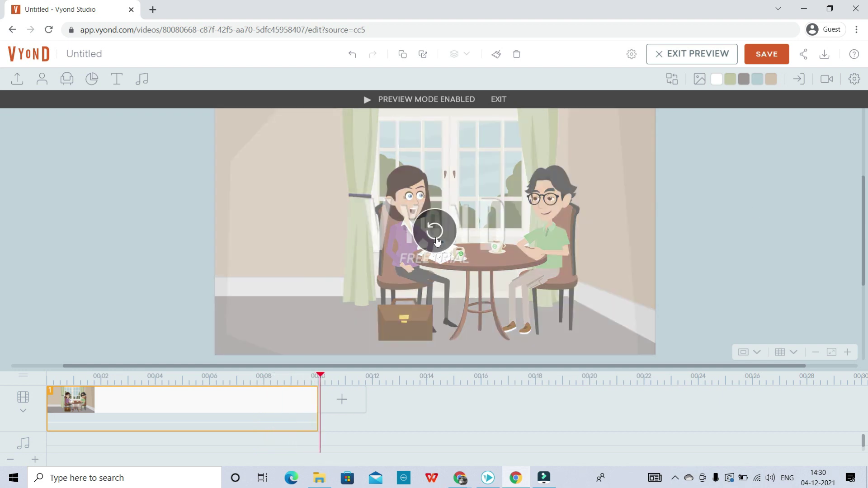
pyautogui.click(628, 237)
pyautogui.click(566, 227)
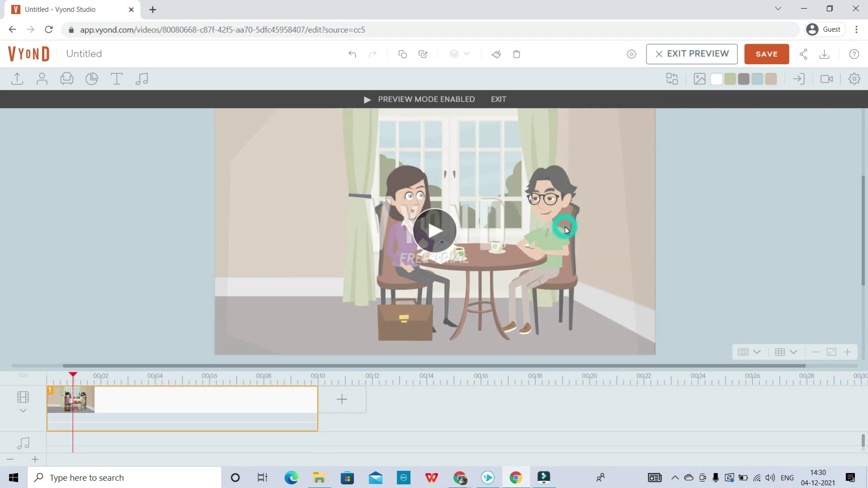
pyautogui.click(546, 213)
pyautogui.click(546, 211)
pyautogui.click(611, 221)
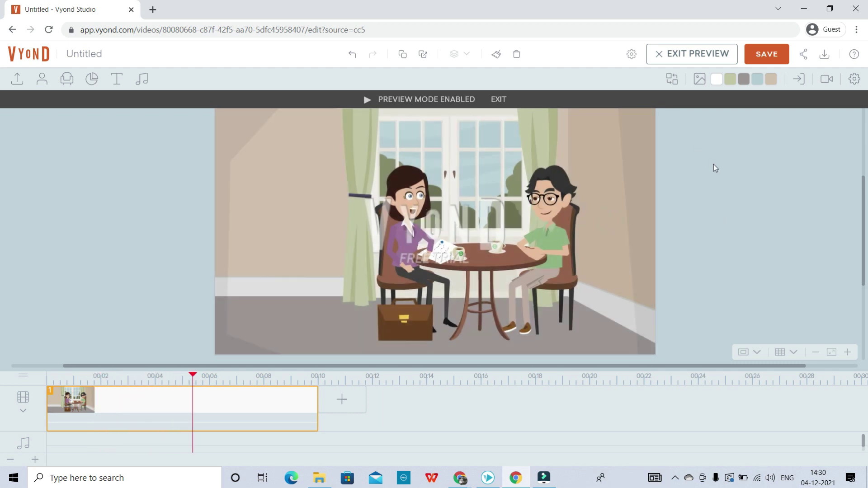
# Try a plain "Add a title" text over the scene, and delete it after browsing the other text styles
pyautogui.click(117, 79)
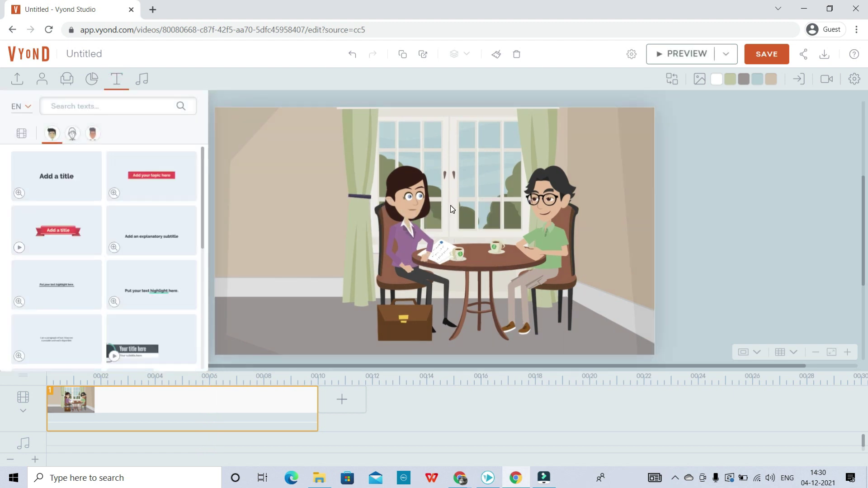
pyautogui.click(51, 183)
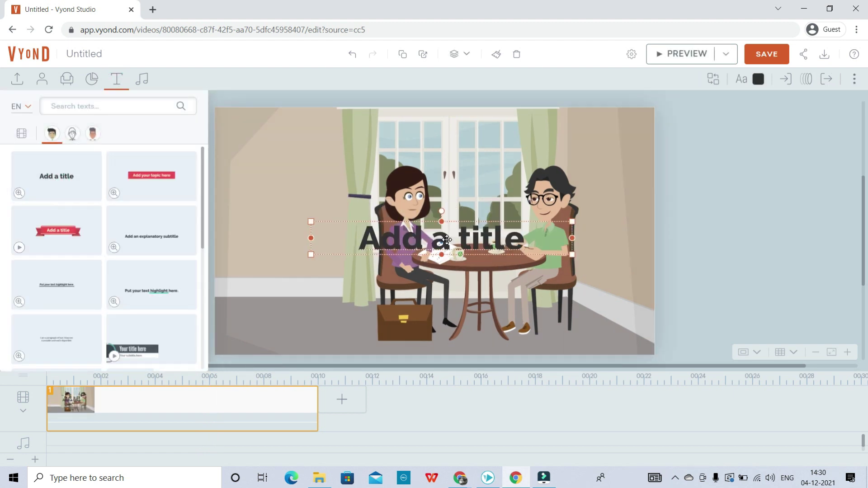
pyautogui.doubleClick(446, 240)
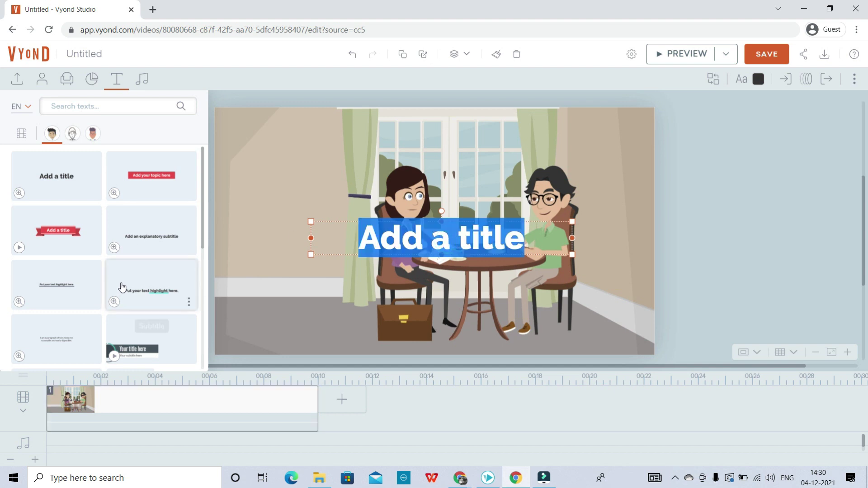
pyautogui.scroll(-5, 131, 294)
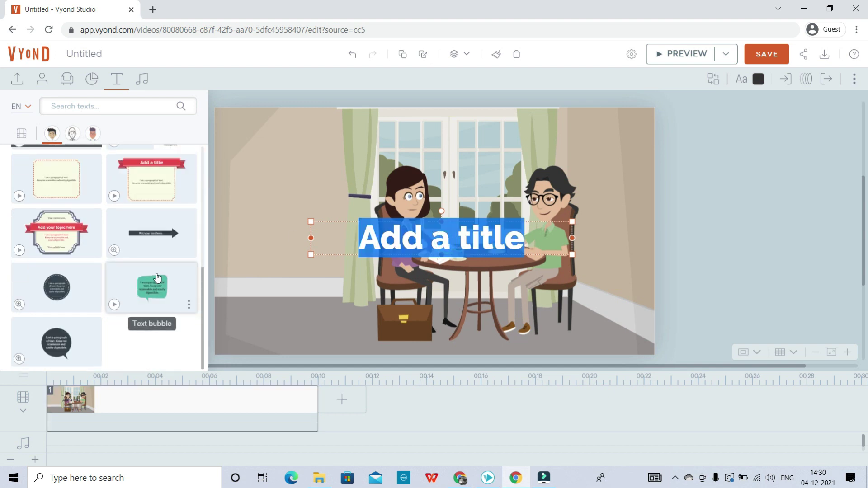
pyautogui.click(520, 245)
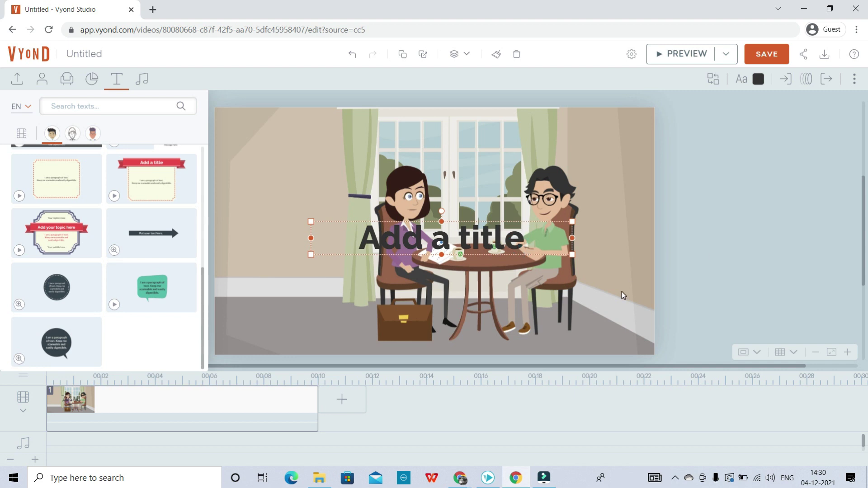
pyautogui.rightClick(459, 238)
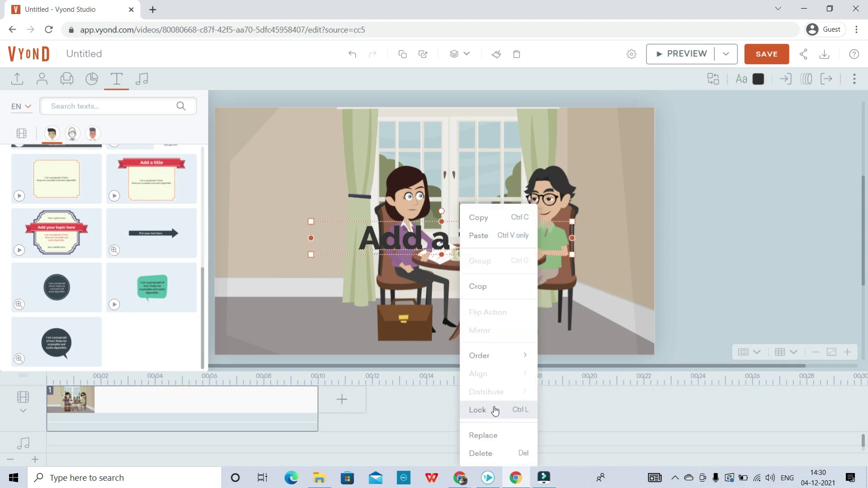
pyautogui.click(499, 454)
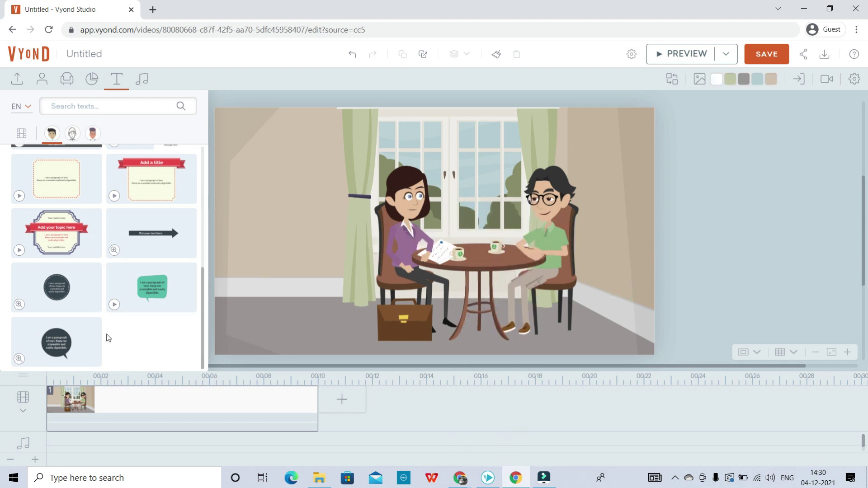
# Add the dark round speech bubble and replace its text with "I want to buy a house in city. Which Bank we should to take home loan?"
pyautogui.click(64, 343)
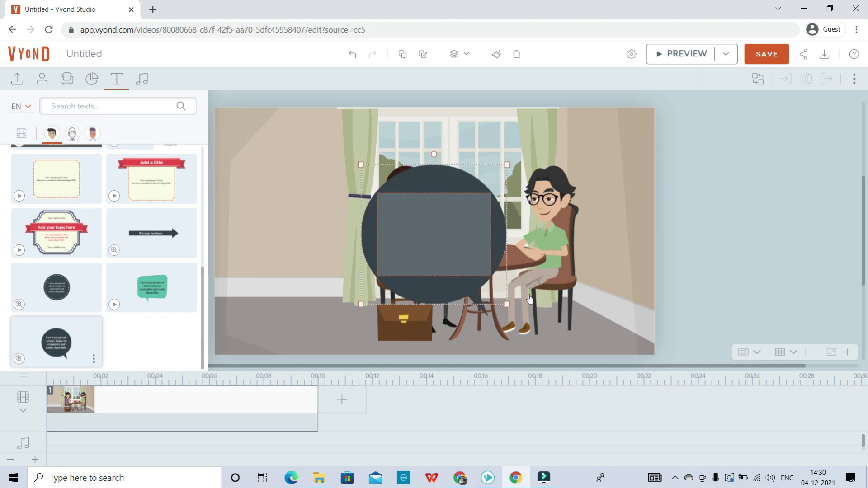
pyautogui.doubleClick(462, 246)
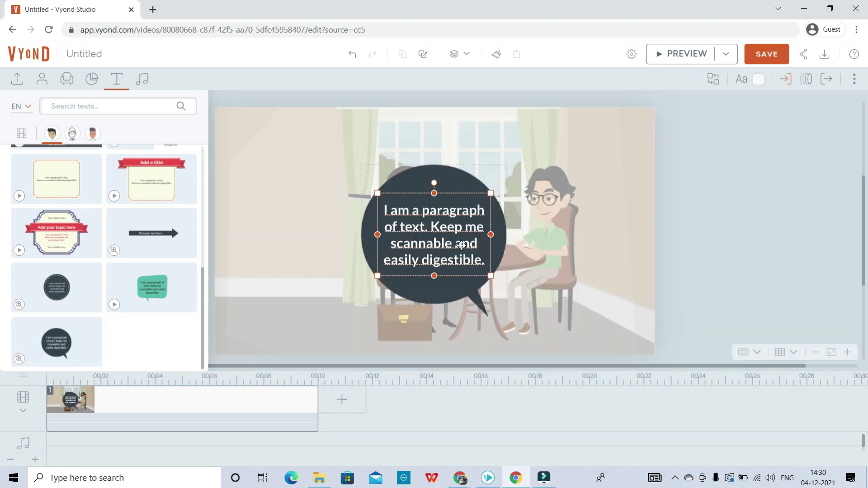
pyautogui.doubleClick(487, 261)
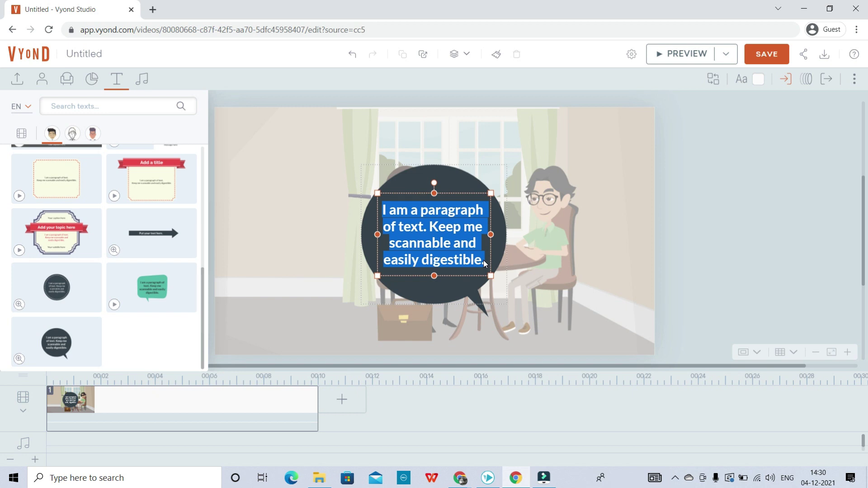
pyautogui.write('I')
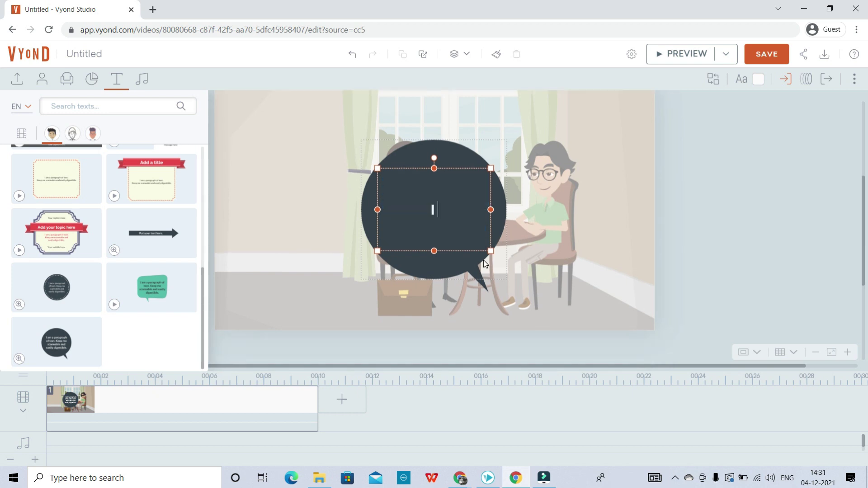
pyautogui.write(' want to buy a hous')
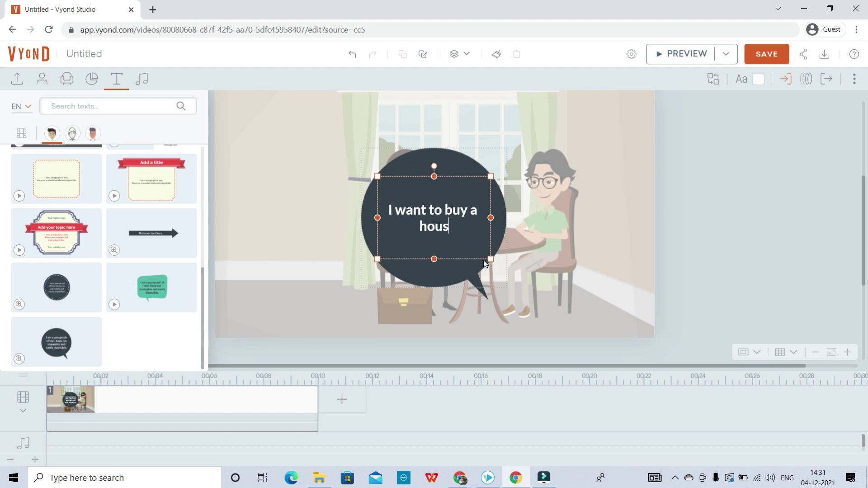
pyautogui.write('e in c')
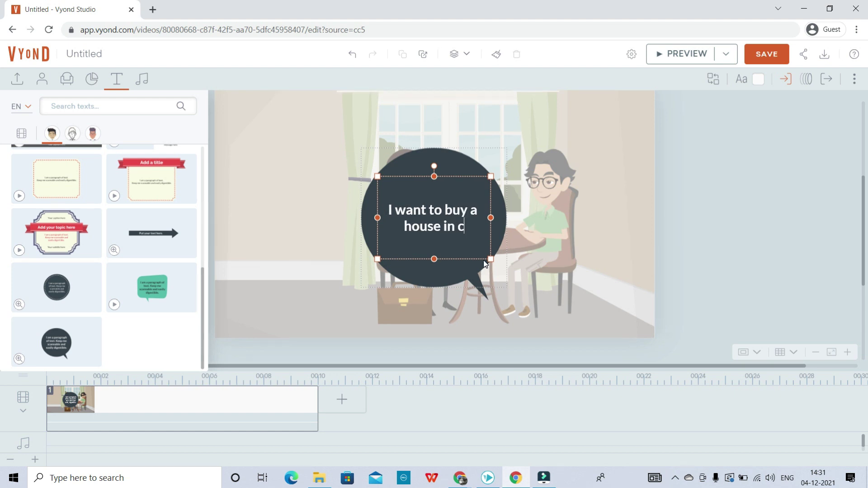
pyautogui.write('ity. ')
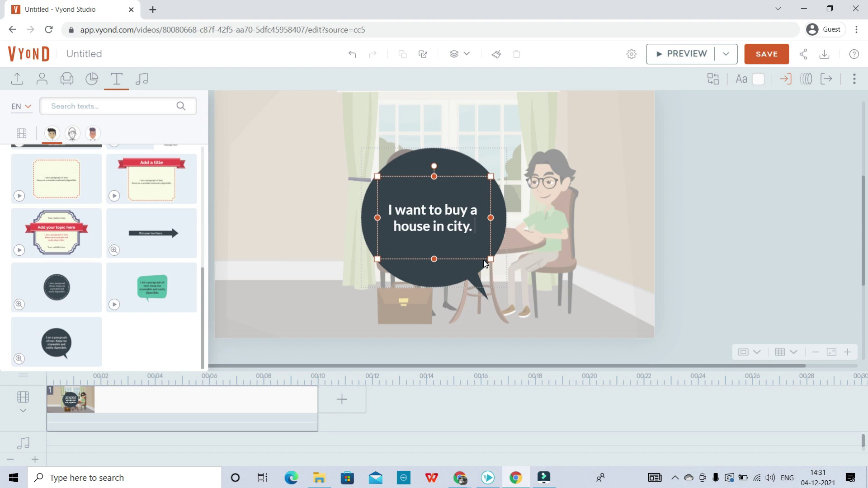
pyautogui.write('Which')
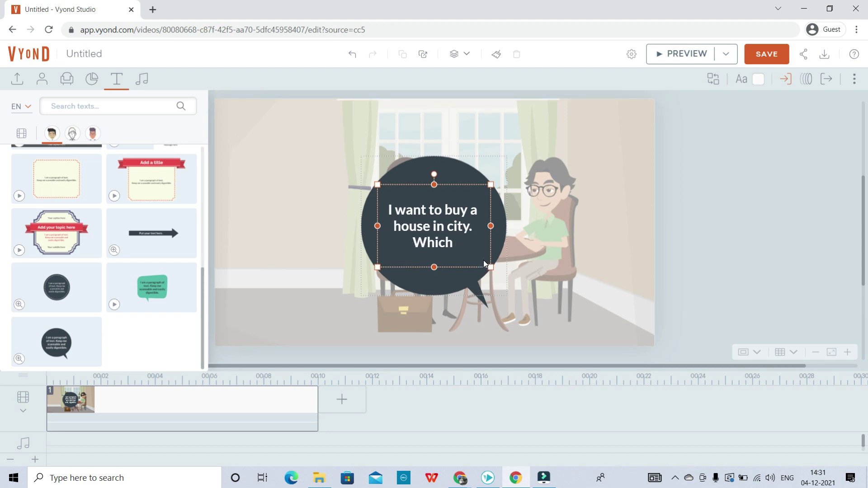
pyautogui.write(' Bank we sh')
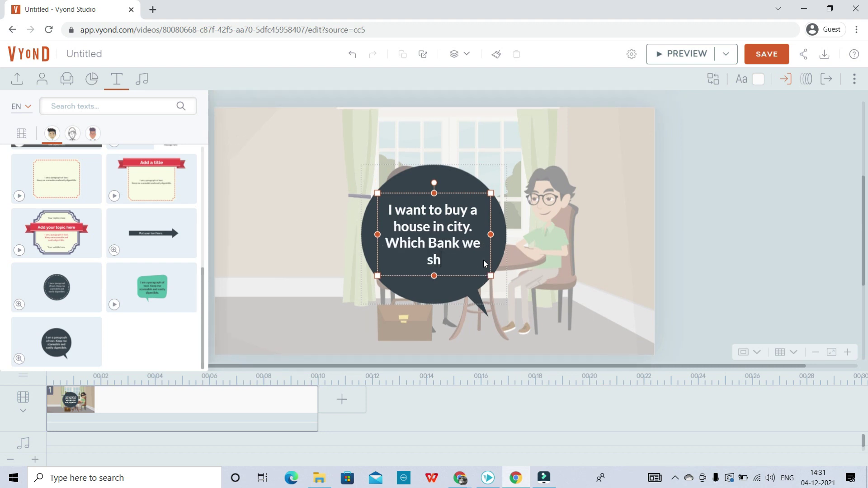
pyautogui.write('ould to ')
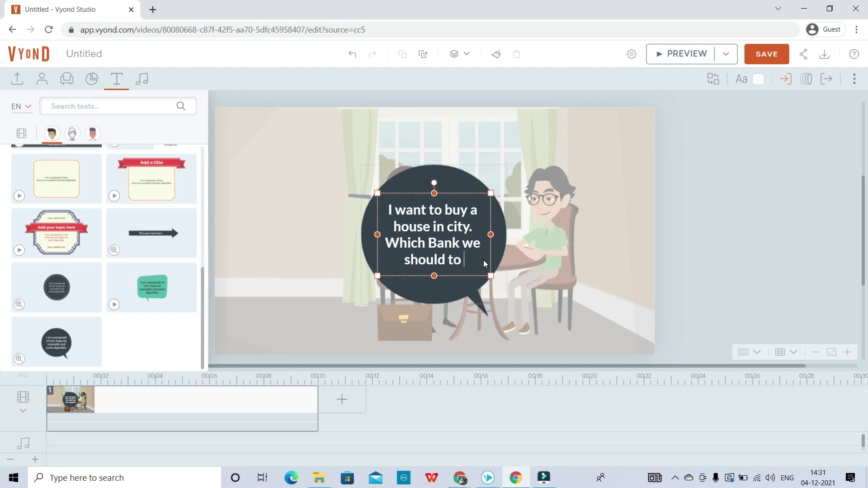
pyautogui.write('take home ')
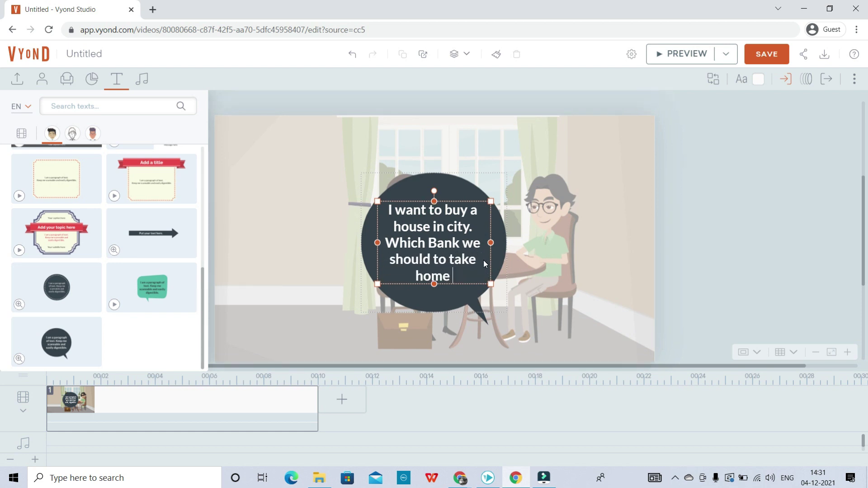
pyautogui.write('loan?')
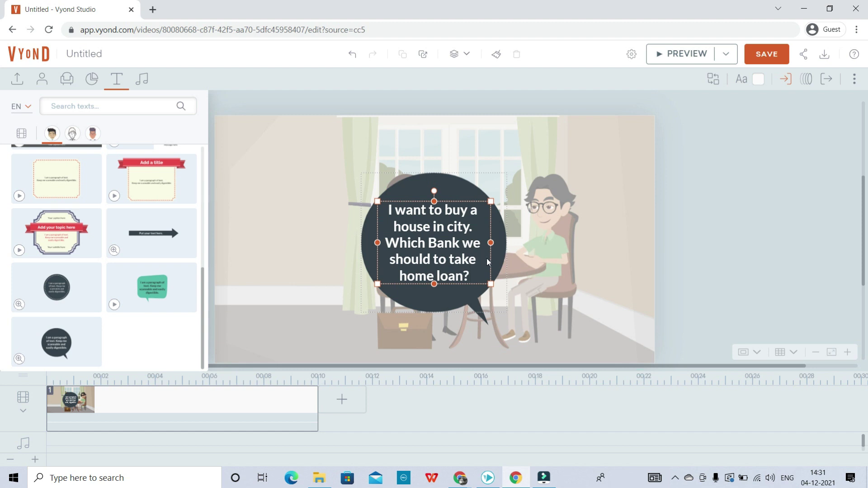
pyautogui.click(577, 270)
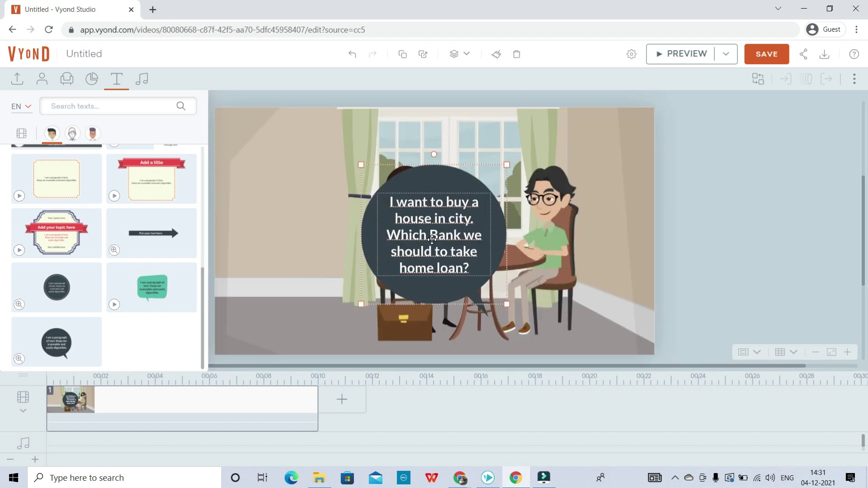
# Shrink the speech bubble and place it beside the woman's head, over the wall and the nearer curtain
pyautogui.click(758, 79)
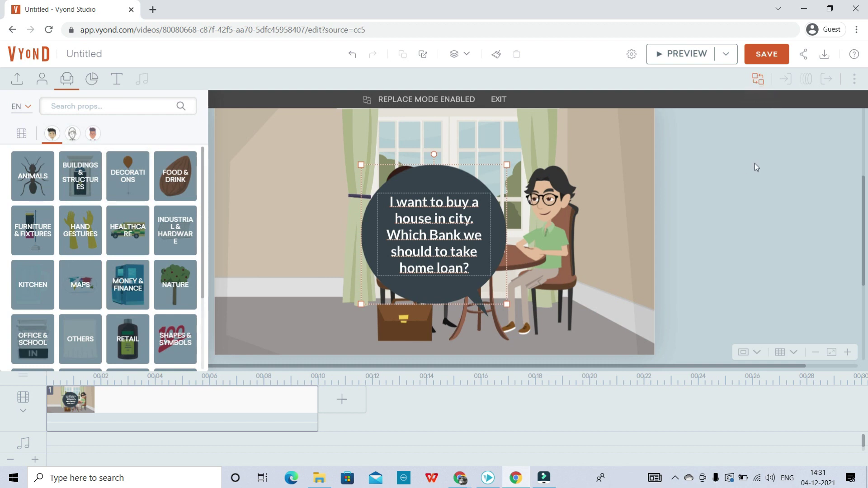
pyautogui.click(593, 228)
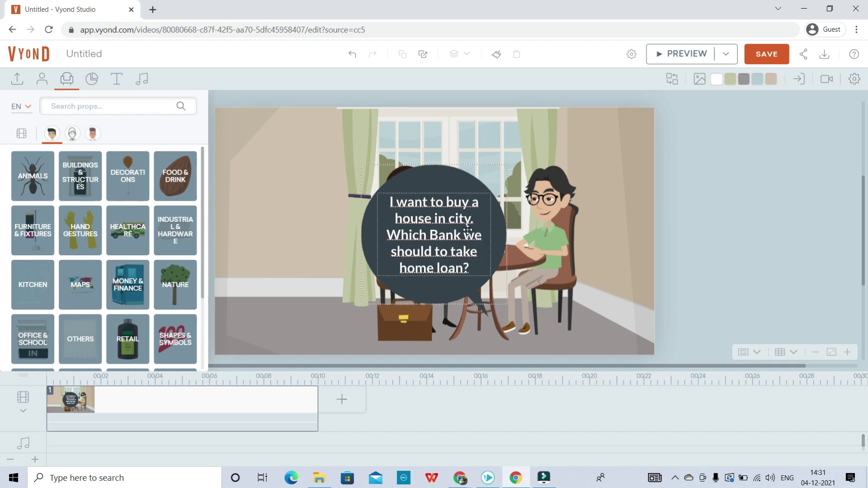
pyautogui.moveTo(421, 238); pyautogui.dragTo(513, 199)
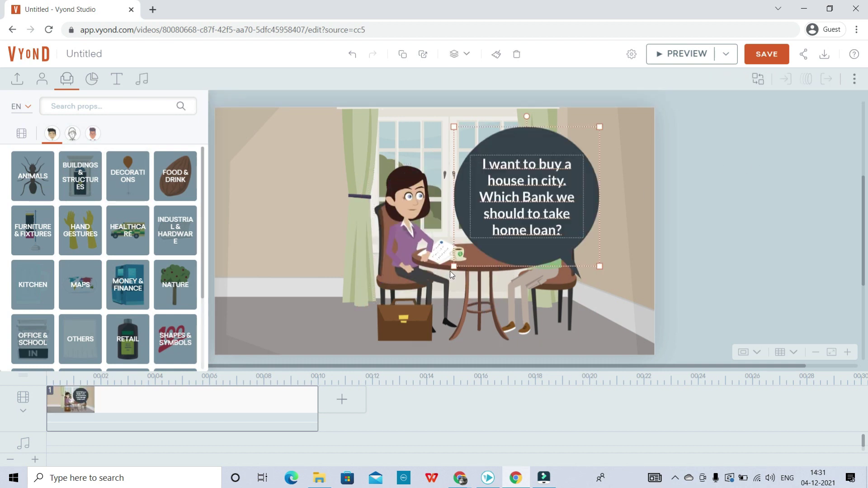
pyautogui.moveTo(454, 266); pyautogui.dragTo(482, 239)
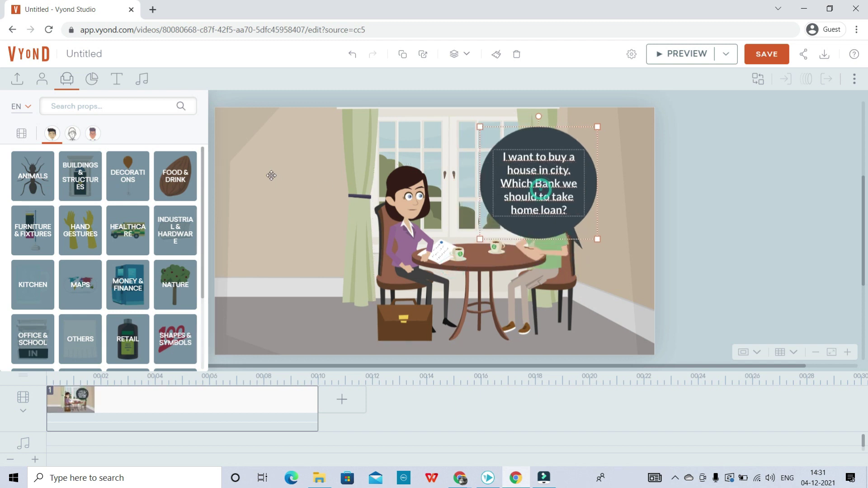
pyautogui.moveTo(561, 186); pyautogui.dragTo(318, 175)
pyautogui.click(327, 264)
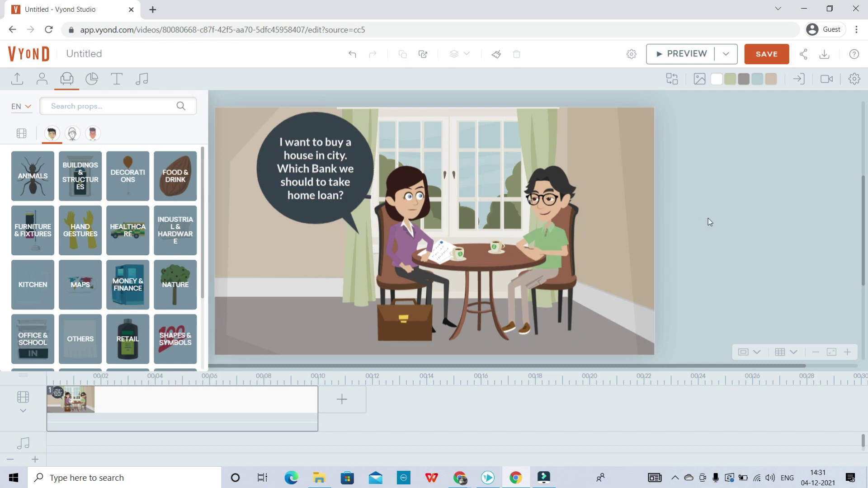
# Preview the table scene, replaying and pausing it to check how the bubble's text appears
pyautogui.click(695, 54)
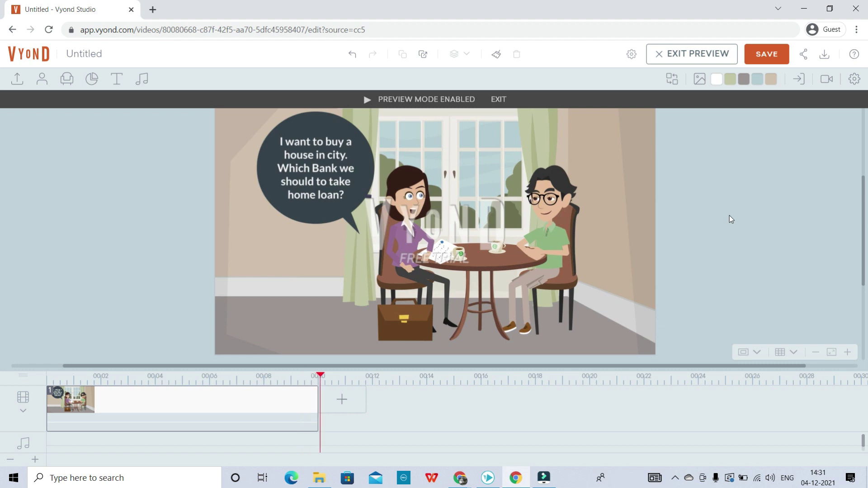
pyautogui.click(612, 237)
pyautogui.click(297, 166)
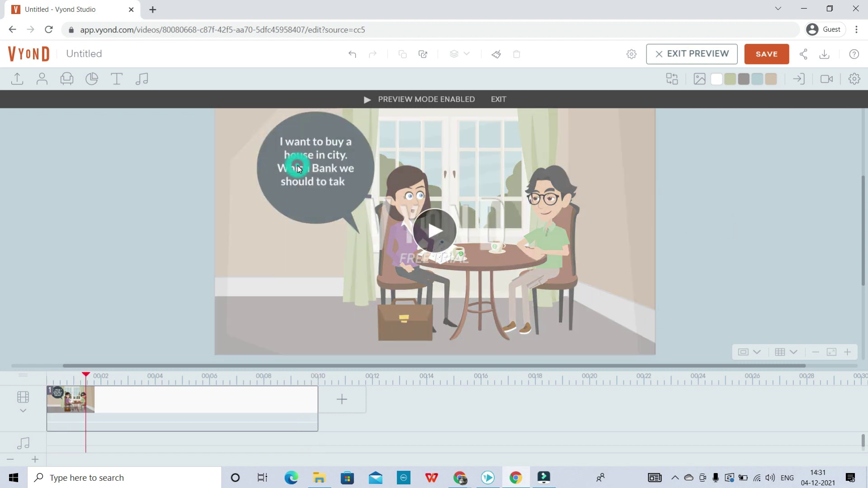
pyautogui.click(297, 165)
pyautogui.click(320, 182)
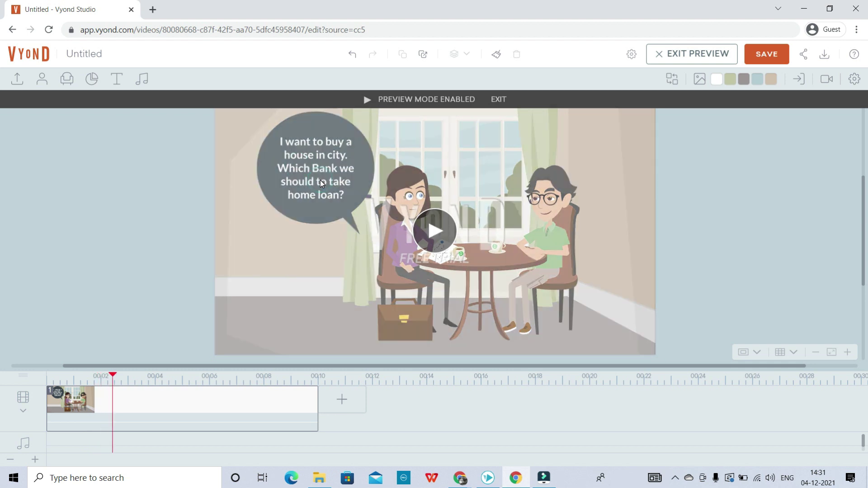
pyautogui.click(297, 201)
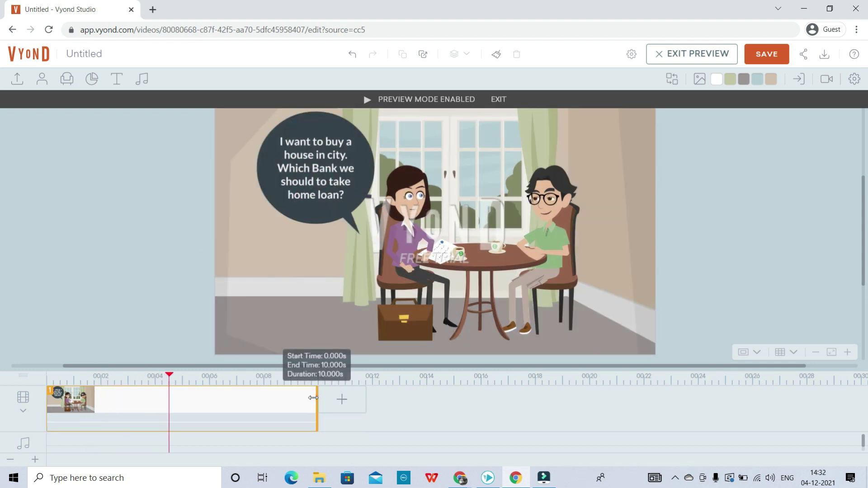
# Shorten the first scene to about 5 seconds and play it back
pyautogui.moveTo(313, 398); pyautogui.dragTo(182, 396)
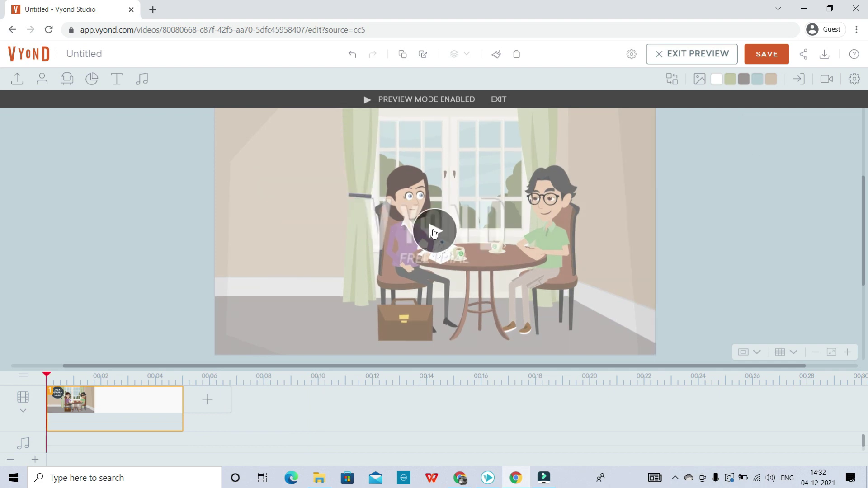
pyautogui.click(433, 231)
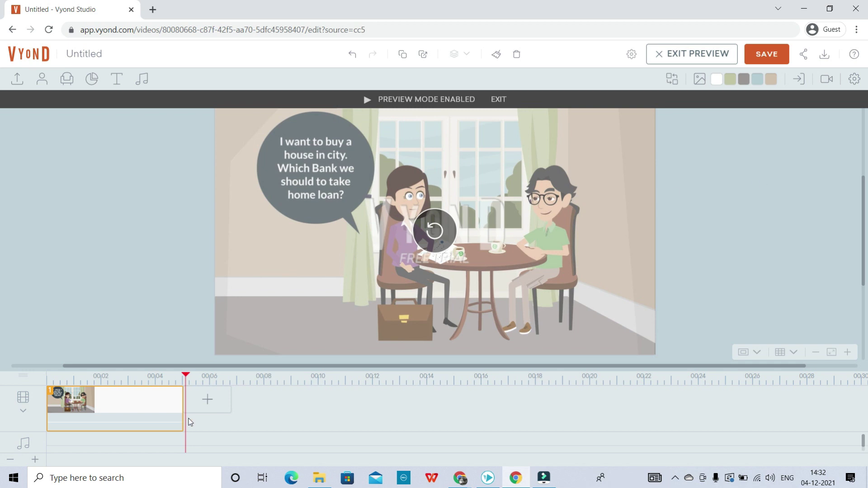
# Add a second scene using the bank building exterior template from the Finance category
pyautogui.click(207, 402)
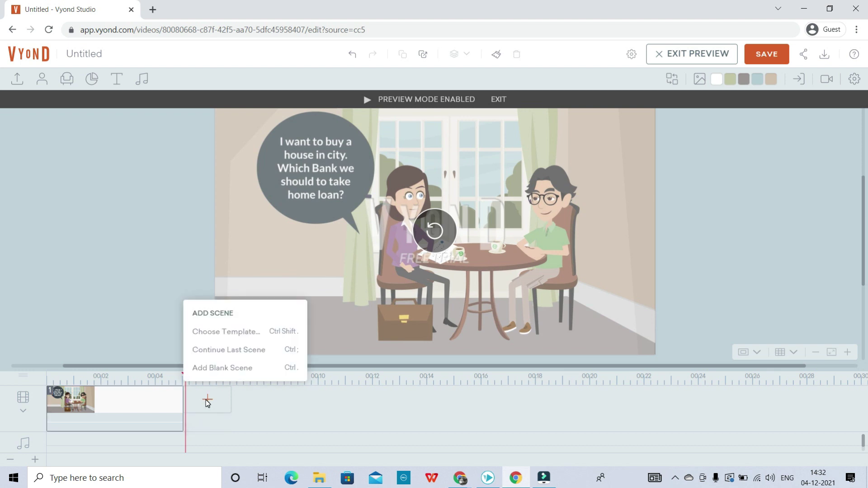
pyautogui.click(226, 332)
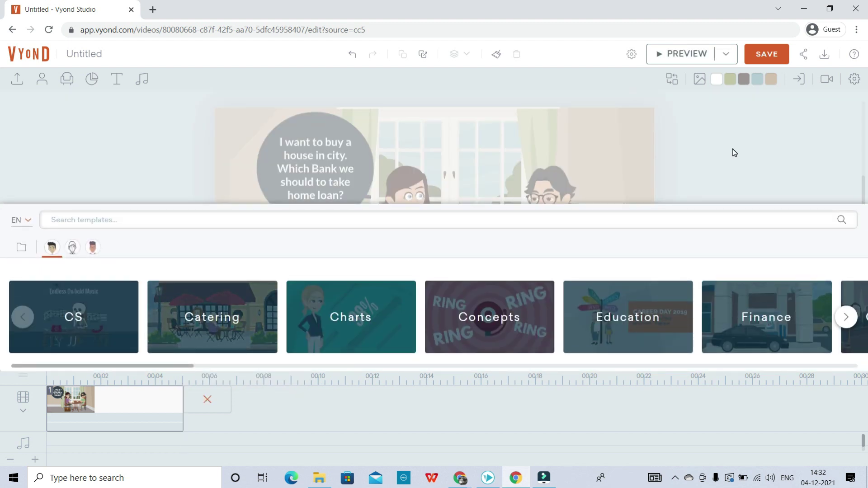
pyautogui.click(747, 332)
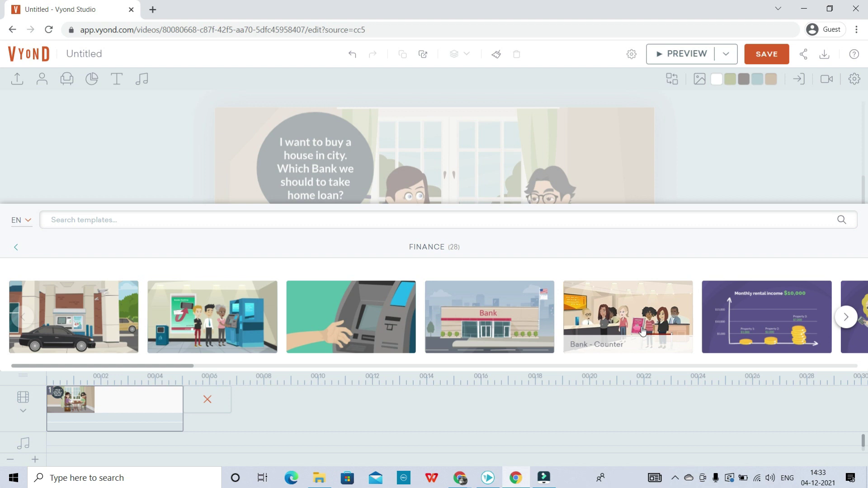
pyautogui.click(488, 336)
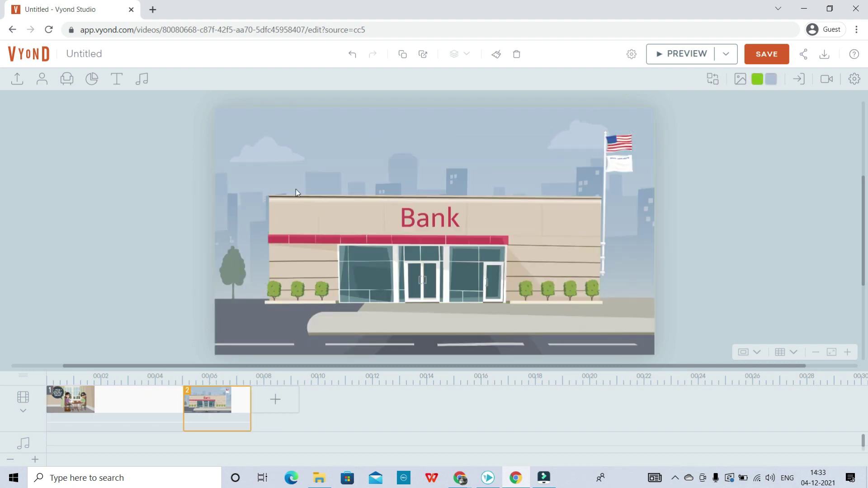
# Look through the Casual characters for someone suitable for the bank scene
pyautogui.click(42, 79)
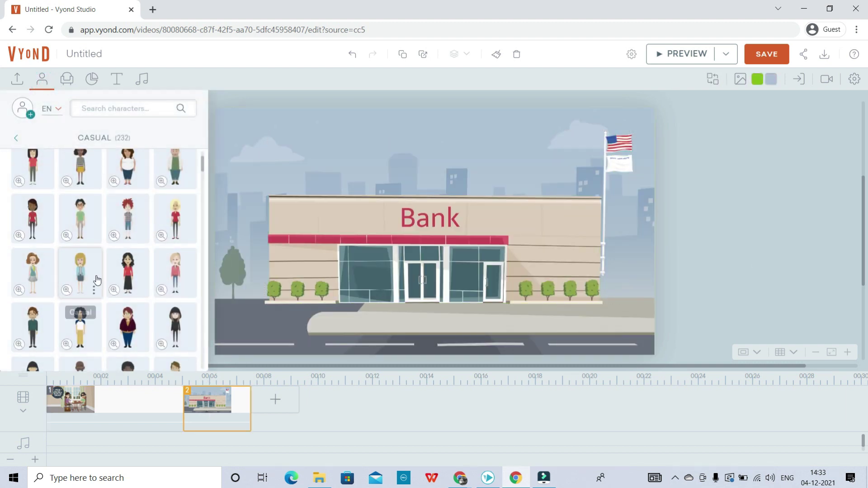
pyautogui.scroll(1, 100, 278)
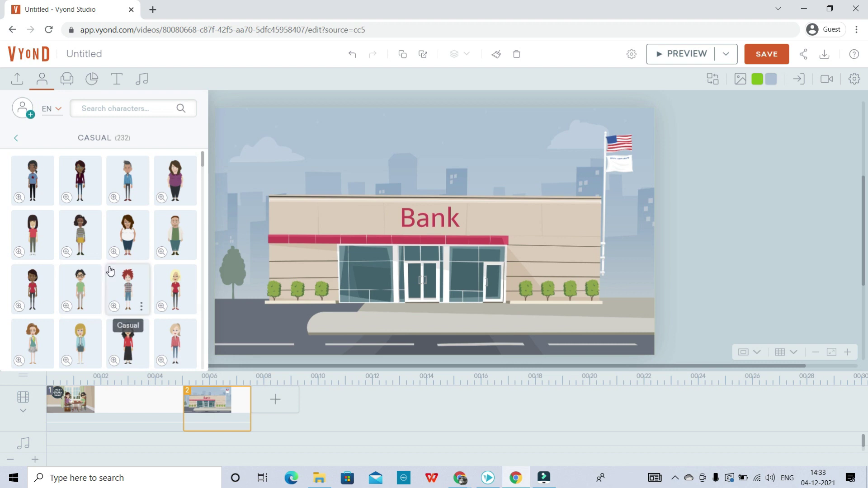
pyautogui.scroll(-3, 109, 274)
pyautogui.scroll(-3, 115, 273)
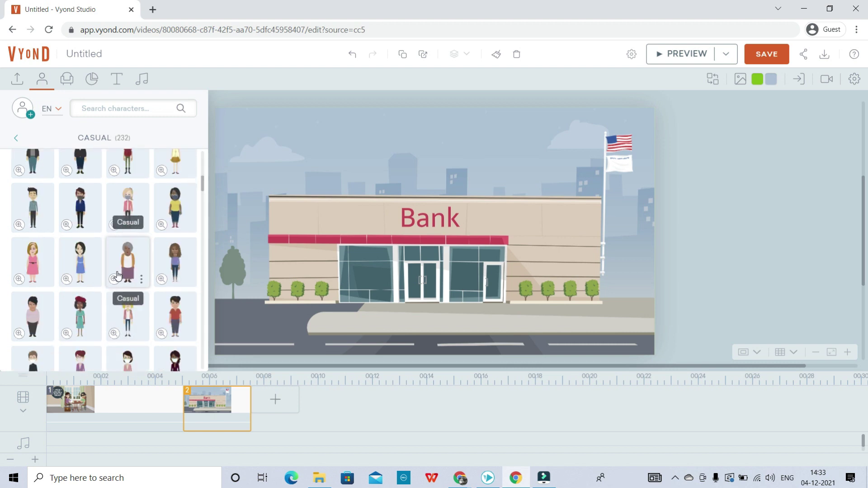
pyautogui.scroll(-3, 118, 279)
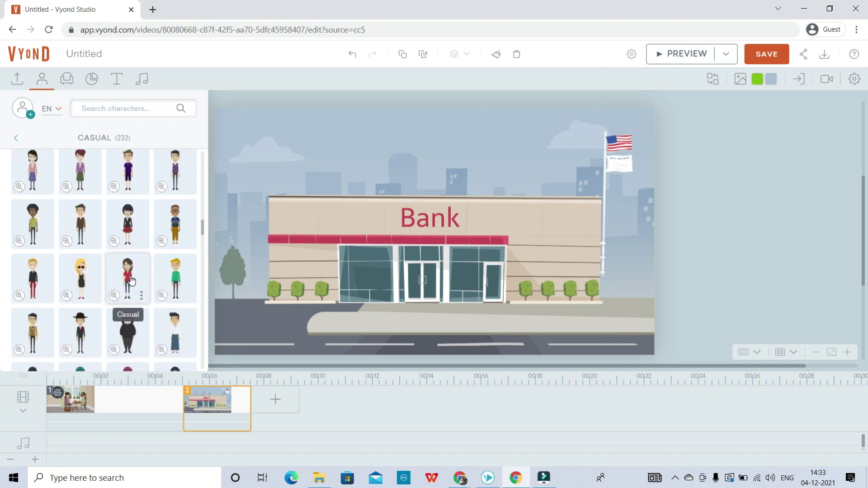
pyautogui.scroll(4, 131, 280)
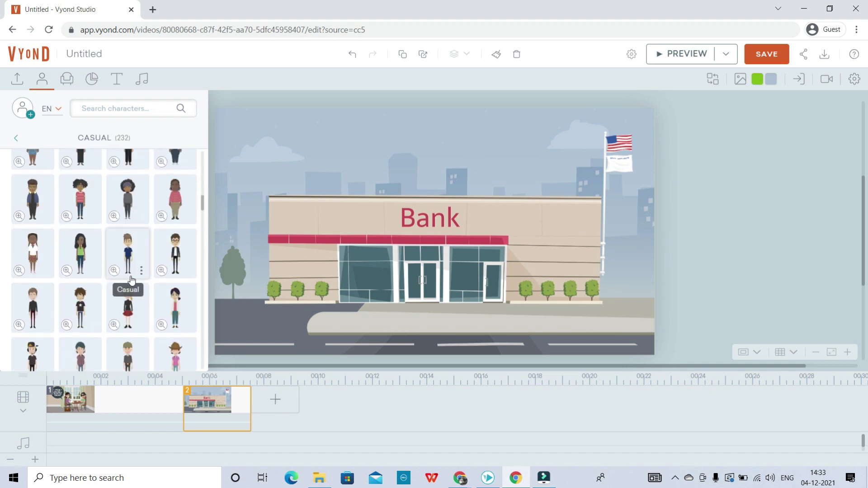
pyautogui.scroll(4, 131, 280)
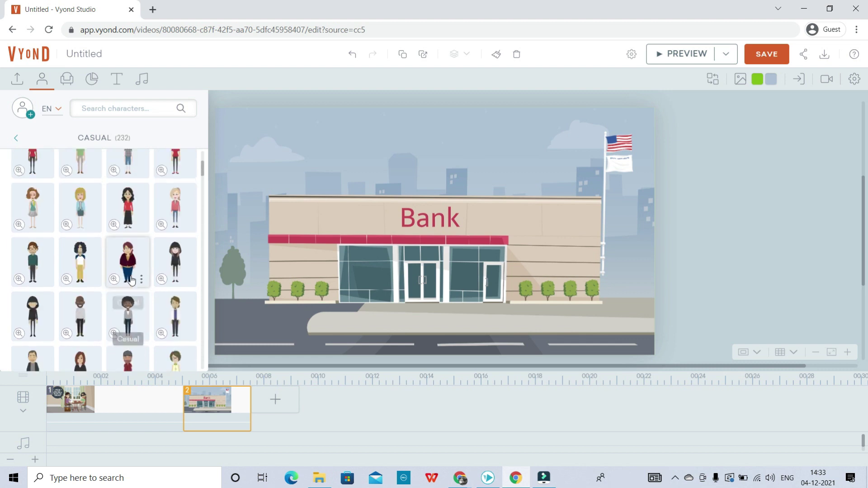
pyautogui.scroll(-5, 131, 279)
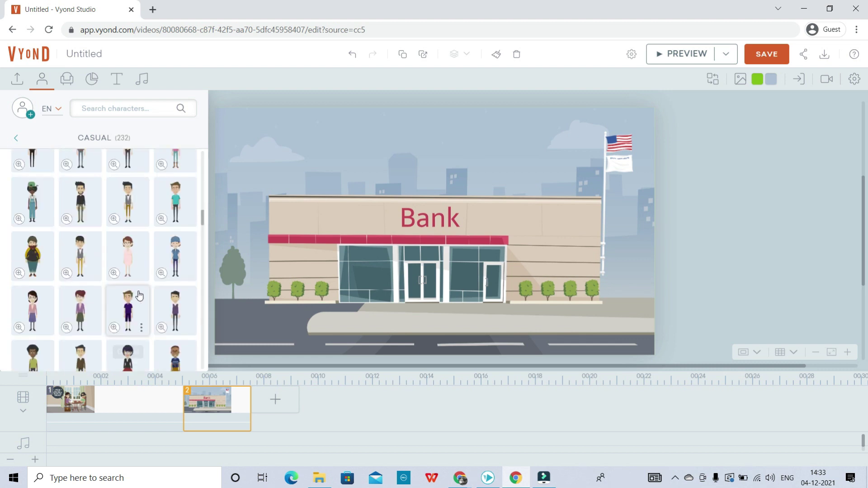
pyautogui.scroll(-2, 140, 297)
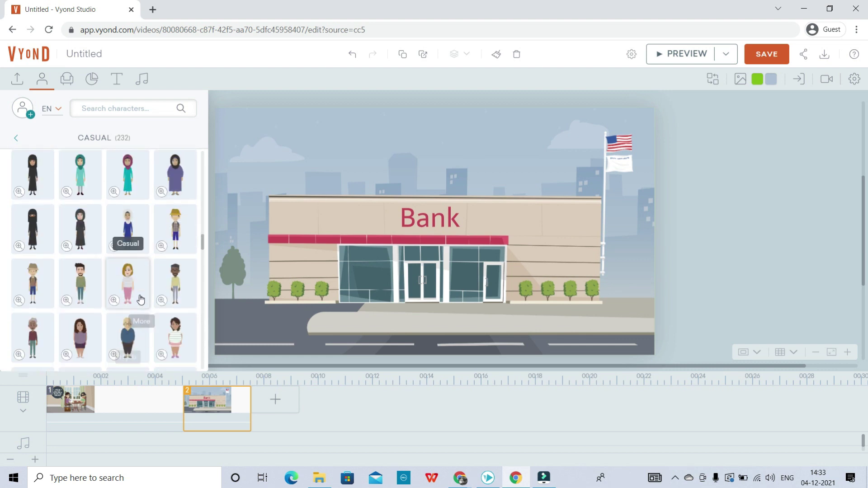
pyautogui.scroll(3, 141, 298)
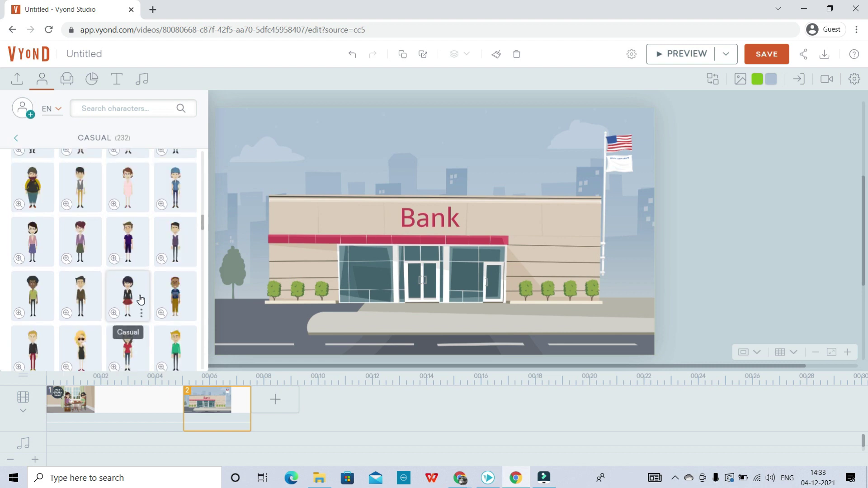
pyautogui.scroll(-3, 140, 299)
pyautogui.scroll(-15, 142, 300)
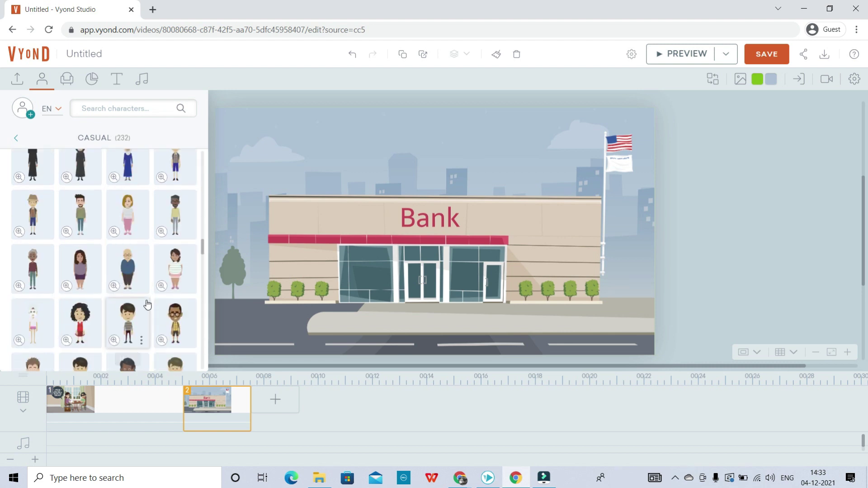
pyautogui.scroll(-6, 156, 313)
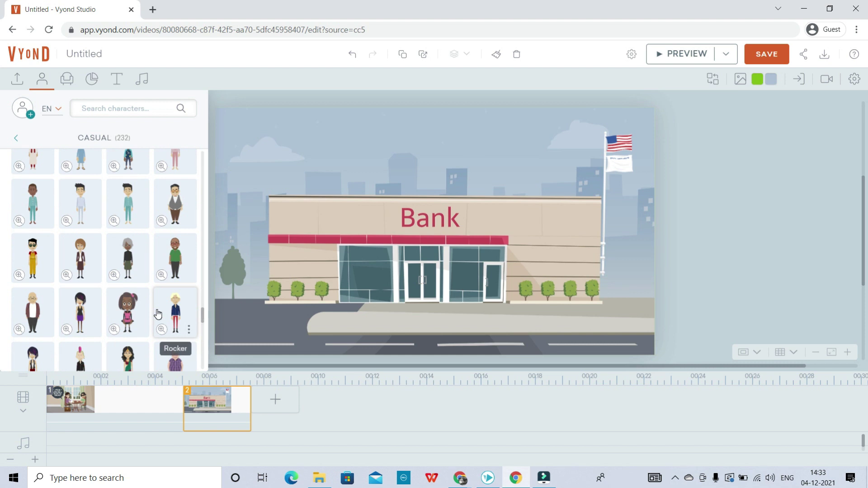
pyautogui.scroll(-5, 157, 313)
pyautogui.scroll(-3, 158, 313)
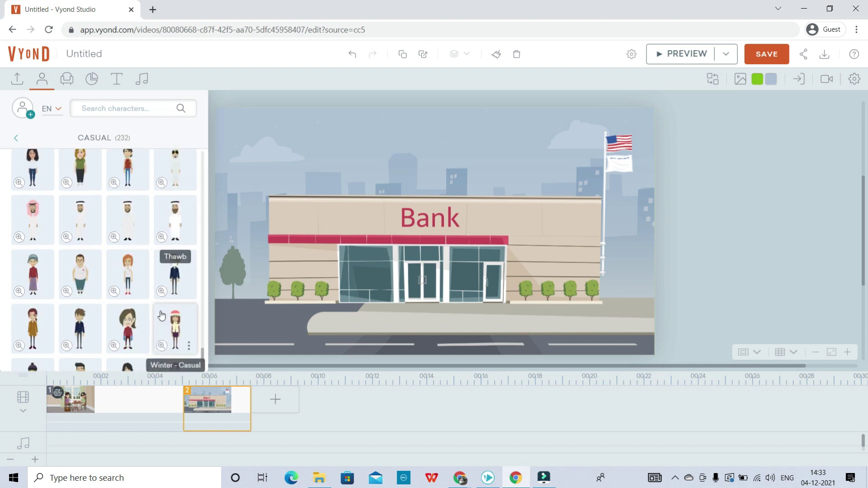
pyautogui.scroll(10, 168, 317)
pyautogui.scroll(5, 170, 318)
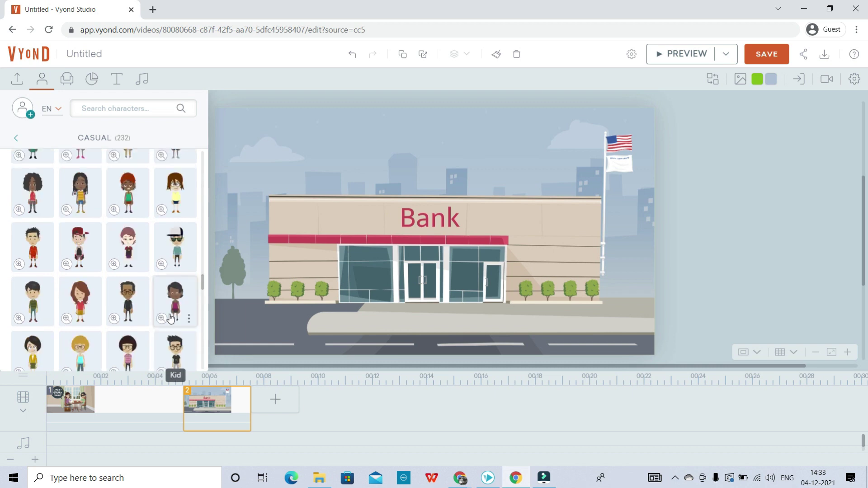
pyautogui.scroll(5, 170, 318)
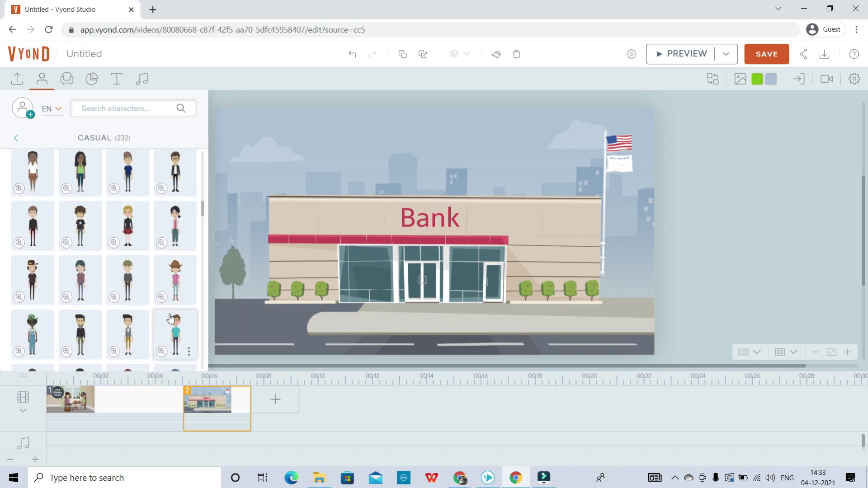
# Add the casual man with glasses and green shirt, placing him on the roadside in front of the bank's near end by the tree
pyautogui.scroll(3, 170, 318)
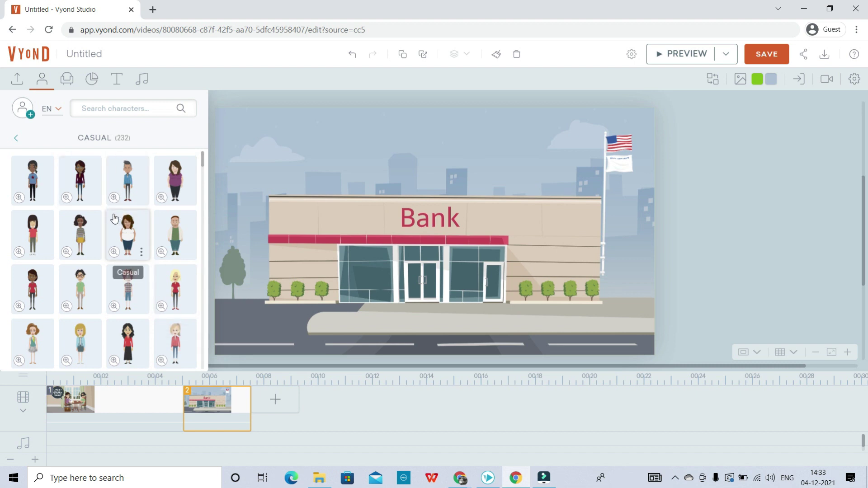
pyautogui.click(89, 272)
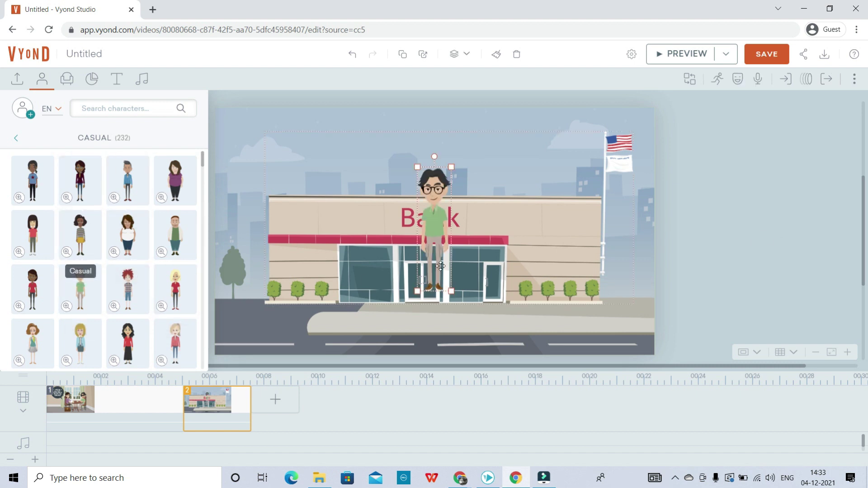
pyautogui.moveTo(438, 247); pyautogui.dragTo(305, 290)
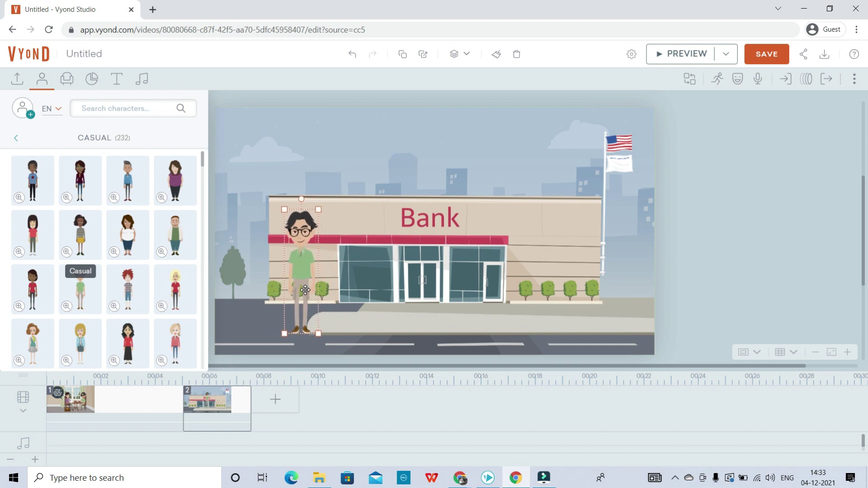
pyautogui.click(427, 328)
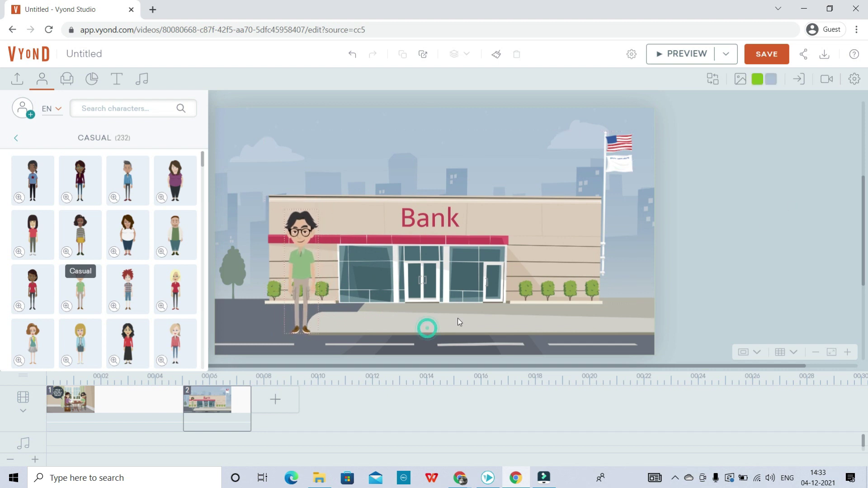
# Lengthen the bank scene to about 5 seconds and preview it
pyautogui.moveTo(247, 404); pyautogui.dragTo(318, 394)
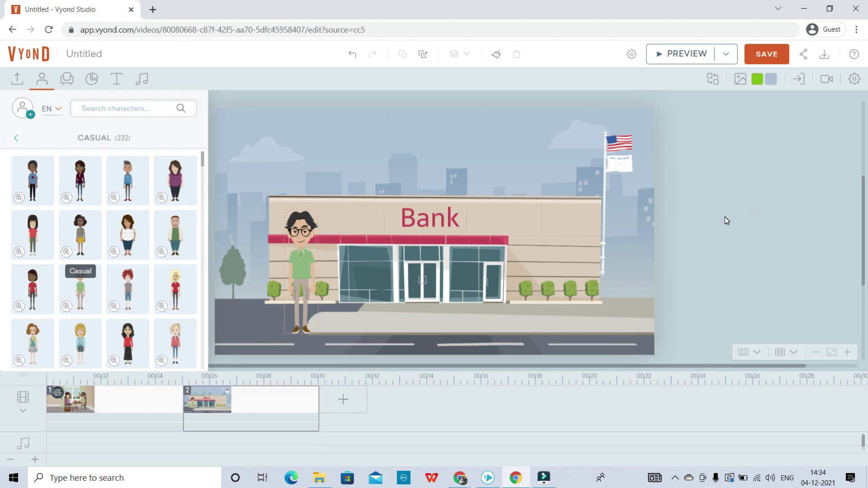
pyautogui.click(686, 54)
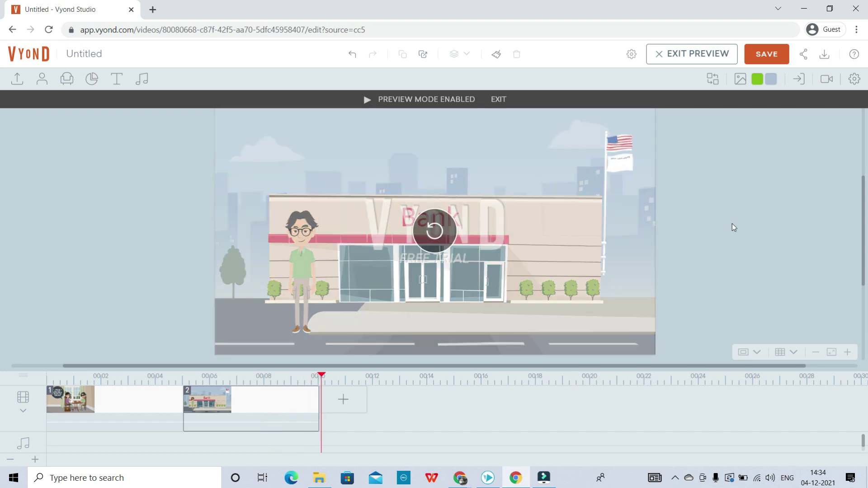
pyautogui.click(732, 225)
# Give the man in glasses the Cashier action "Grocery - Receiving coupon" and shift the checkout group fully inside the scene
pyautogui.click(301, 262)
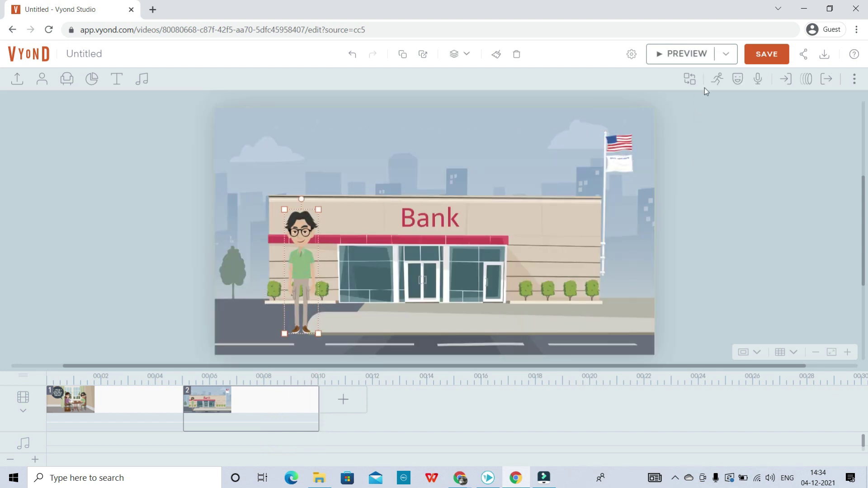
pyautogui.click(718, 80)
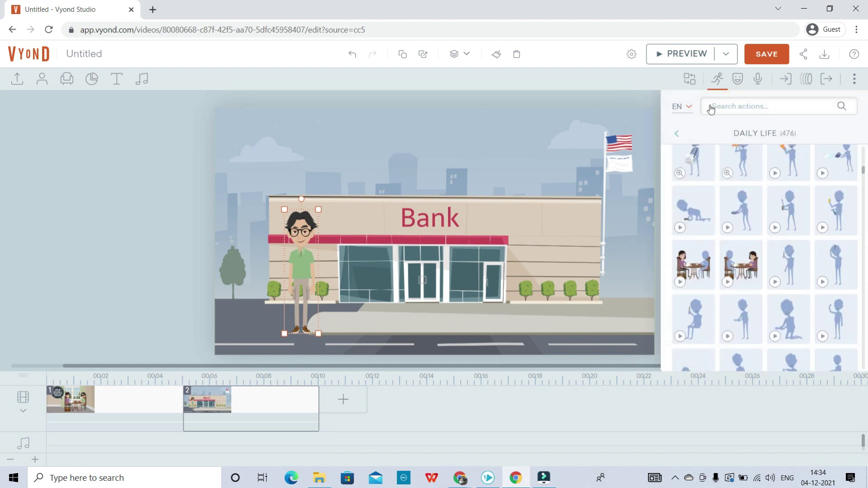
pyautogui.scroll(-5, 791, 267)
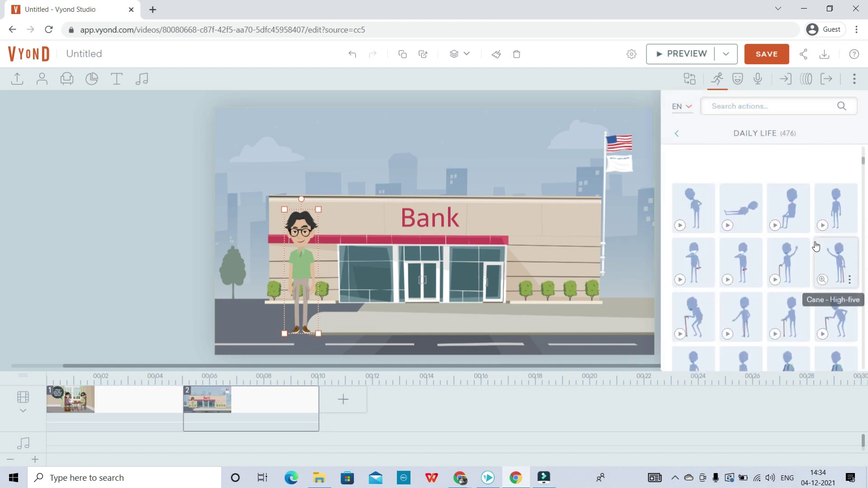
pyautogui.scroll(-3, 819, 247)
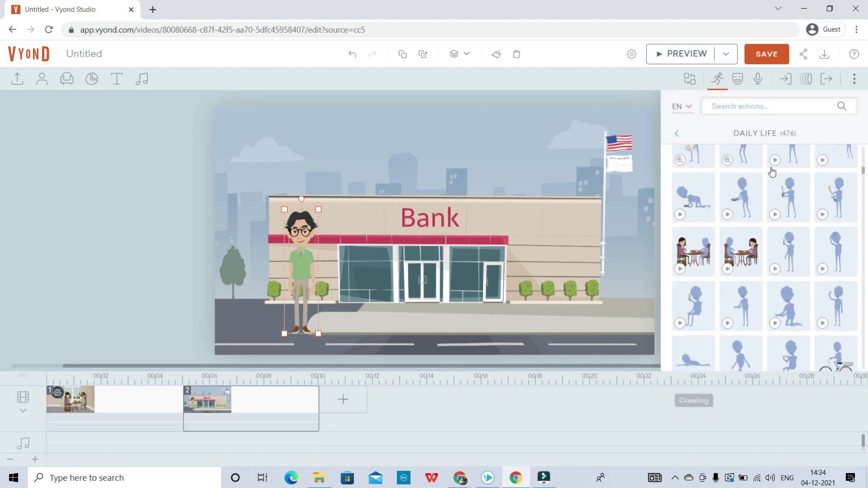
pyautogui.click(677, 133)
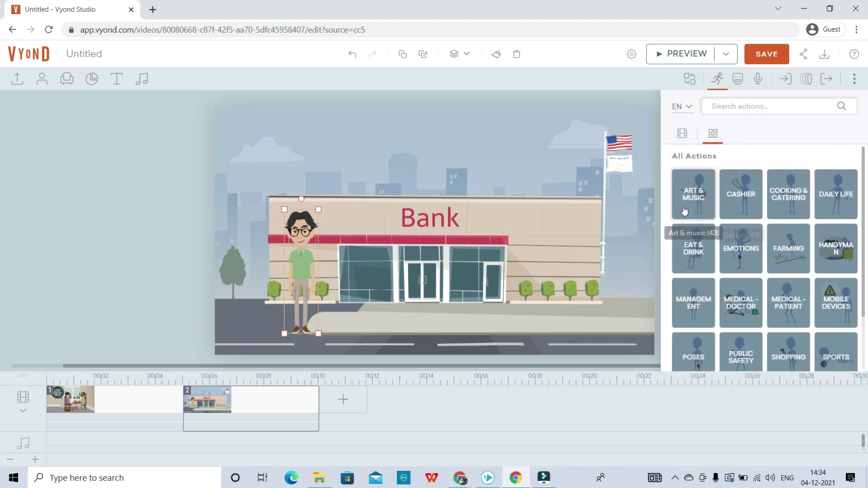
pyautogui.click(745, 199)
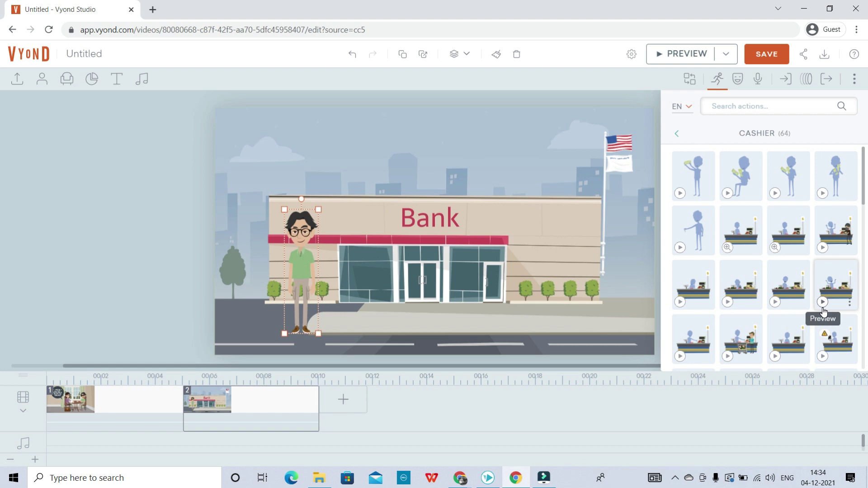
pyautogui.scroll(-4, 823, 311)
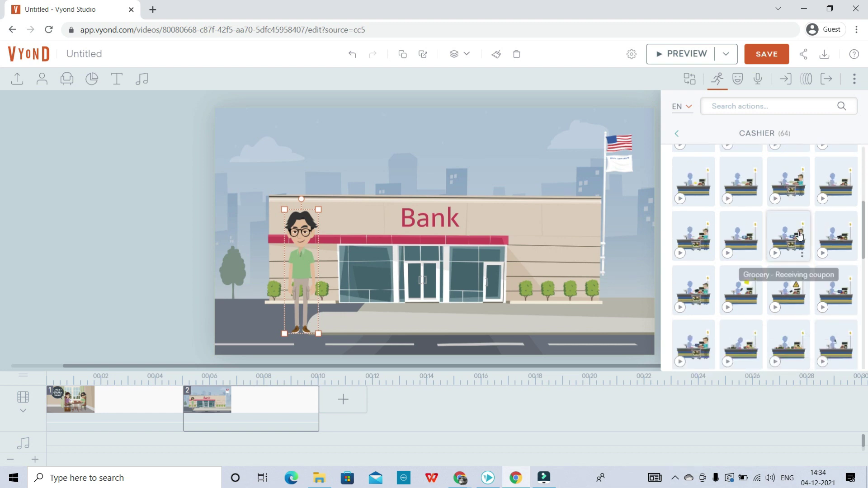
pyautogui.click(748, 245)
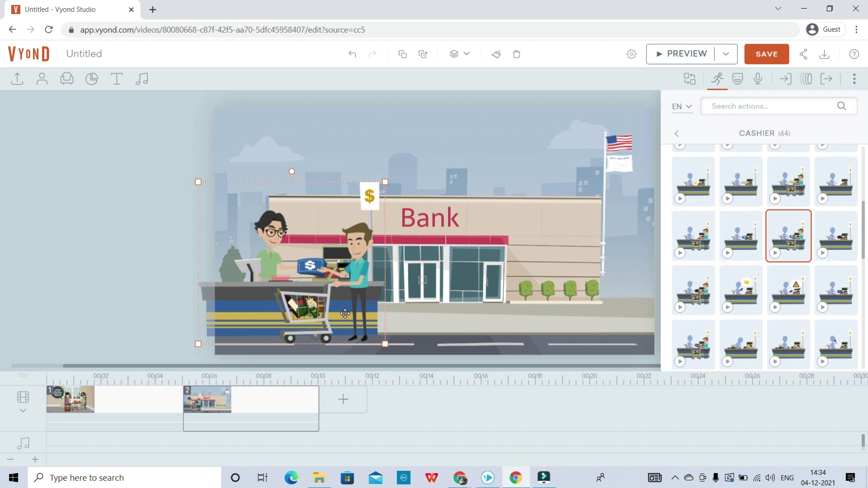
pyautogui.moveTo(345, 313); pyautogui.dragTo(378, 310)
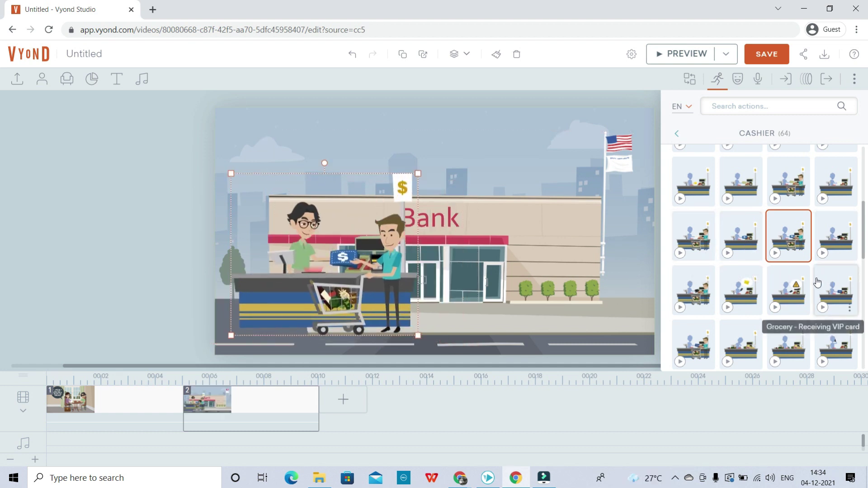
# Look through the Cashier actions, the action categories and the Art & Music actions for the man in glasses
pyautogui.scroll(-3, 817, 282)
pyautogui.scroll(5, 818, 282)
pyautogui.click(677, 133)
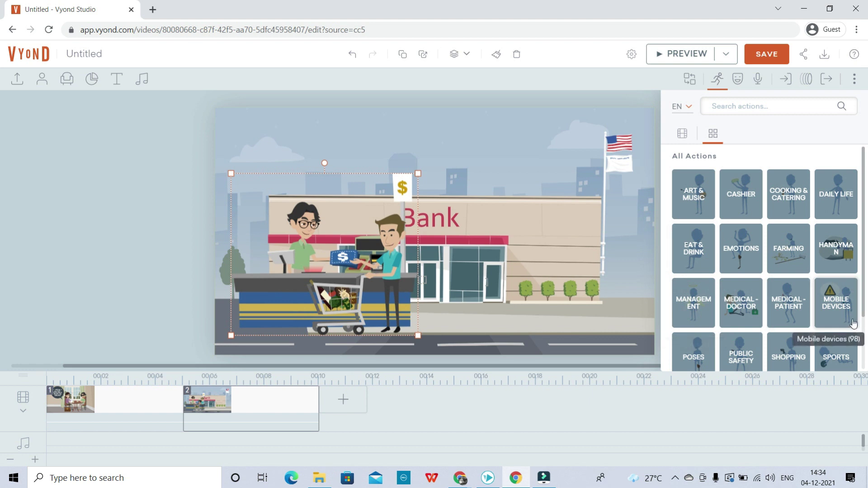
pyautogui.scroll(-2, 847, 322)
pyautogui.scroll(2, 825, 333)
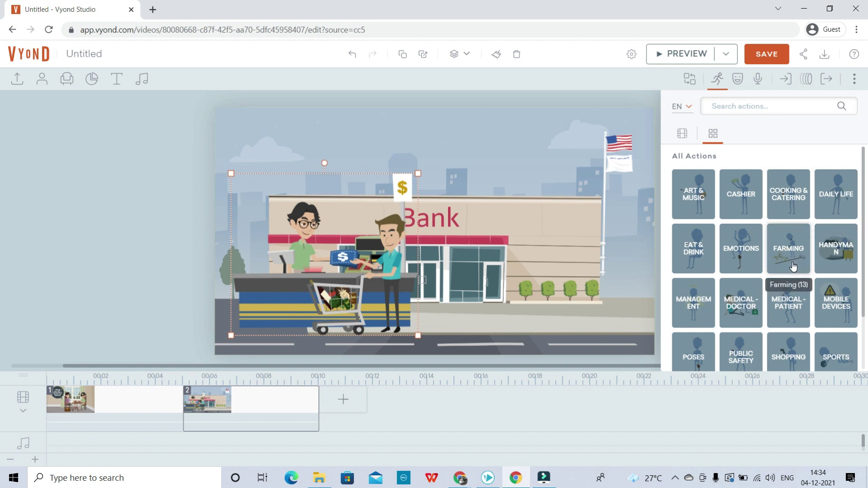
pyautogui.click(701, 200)
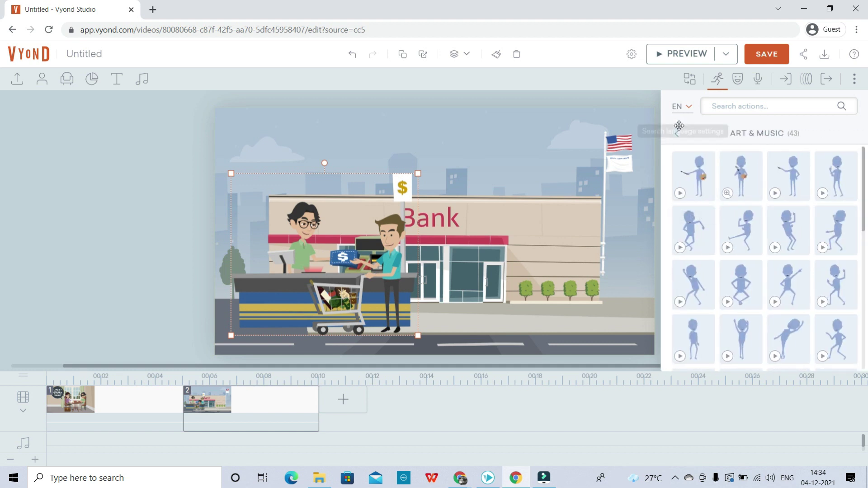
pyautogui.click(678, 135)
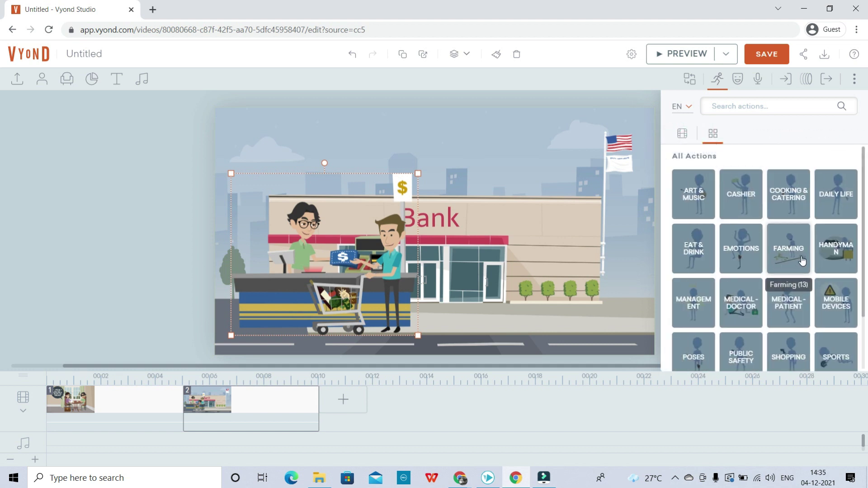
# Look through the Daily Life actions for one that suits the man in glasses outside the bank
pyautogui.click(835, 189)
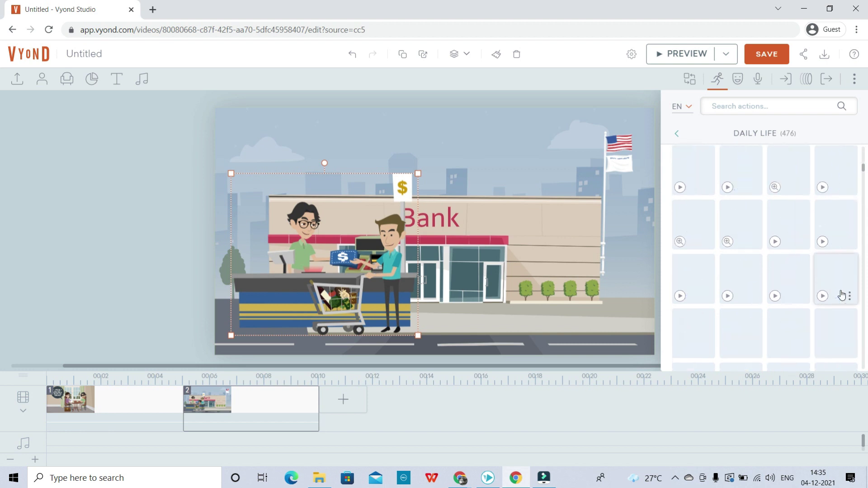
pyautogui.scroll(-5, 842, 295)
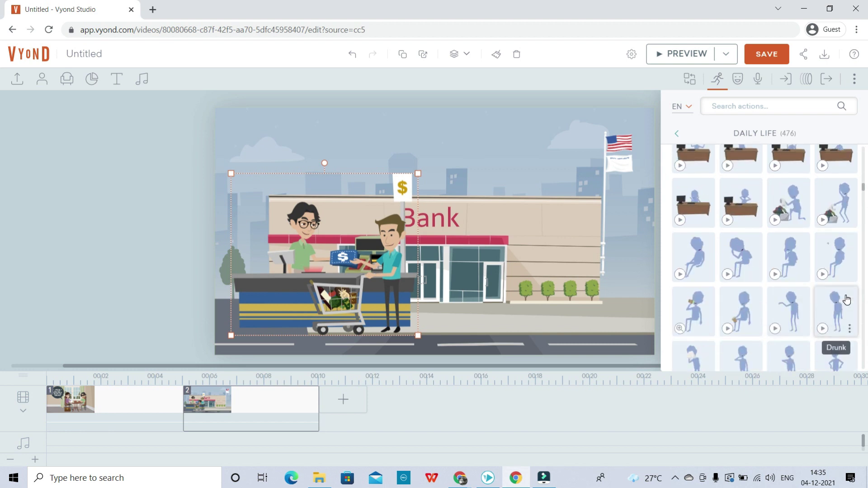
pyautogui.scroll(-5, 847, 299)
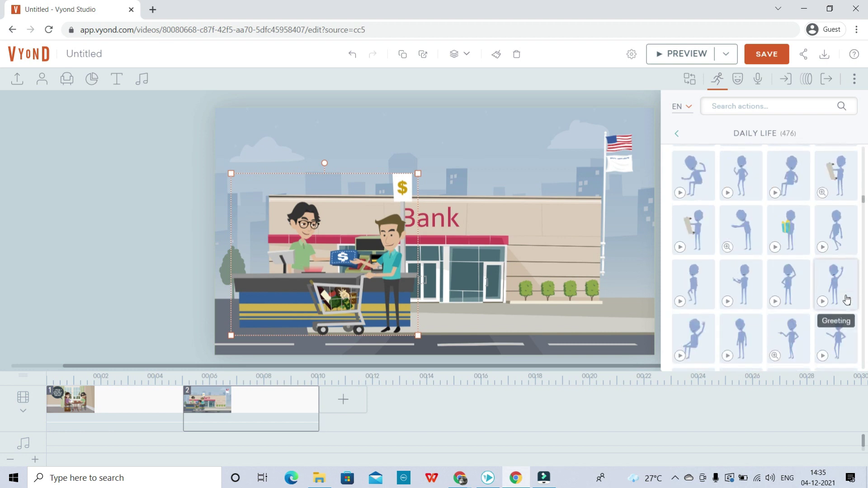
pyautogui.scroll(-2, 850, 305)
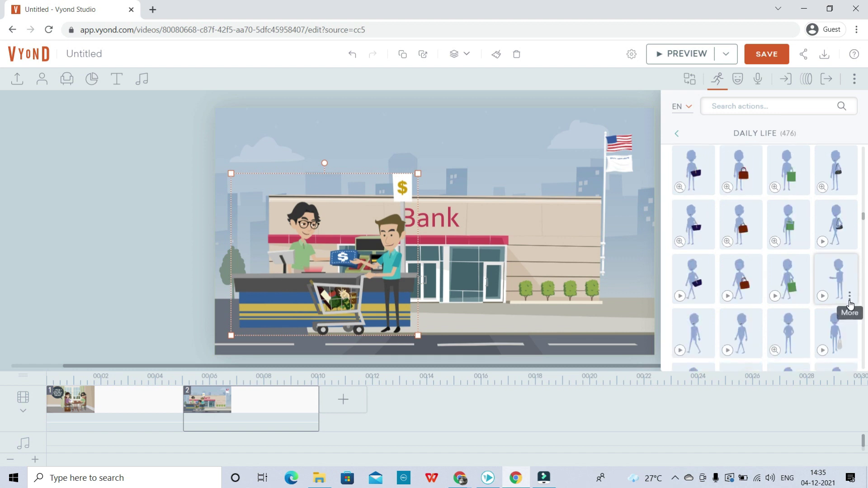
pyautogui.scroll(-5, 850, 304)
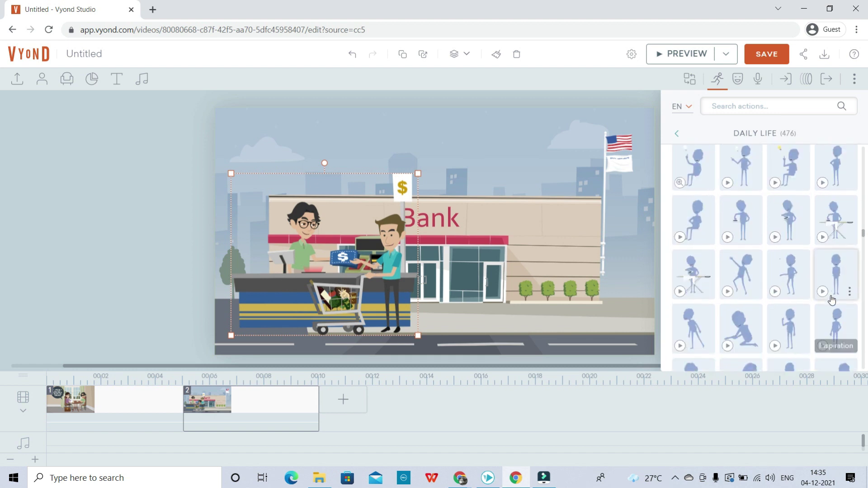
pyautogui.scroll(-5, 832, 300)
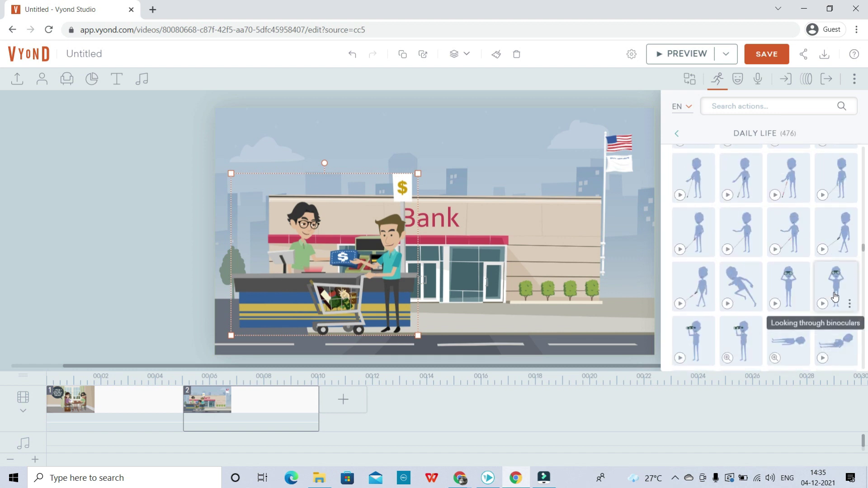
pyautogui.scroll(-5, 836, 297)
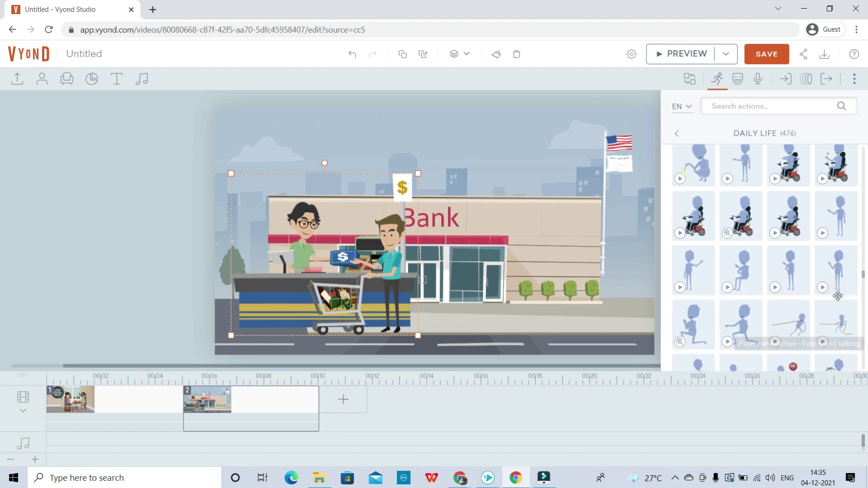
pyautogui.scroll(-5, 837, 296)
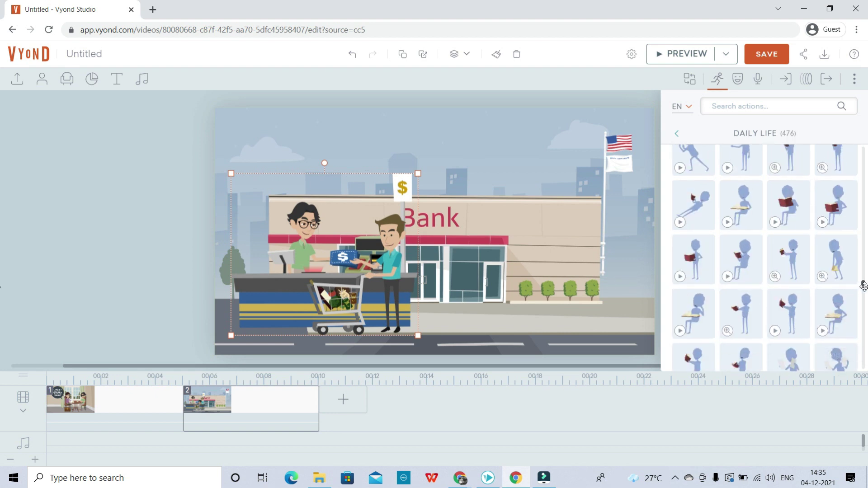
pyautogui.scroll(-5, 819, 303)
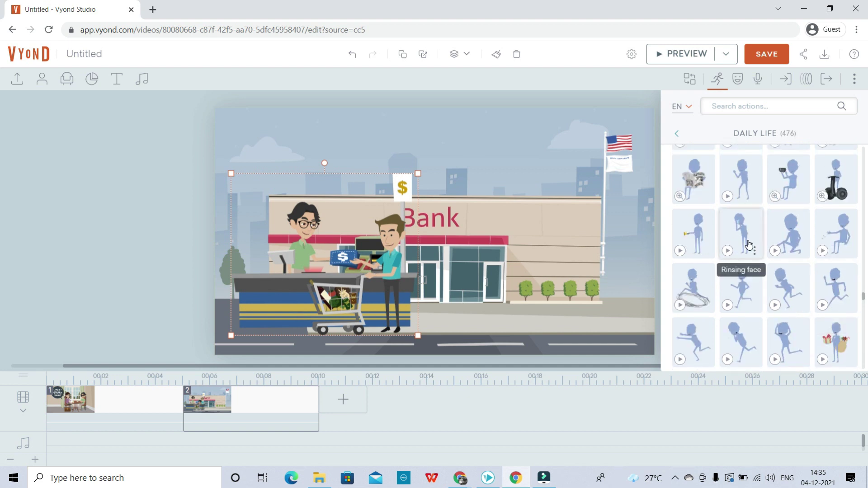
pyautogui.scroll(3, 771, 258)
pyautogui.scroll(10, 772, 258)
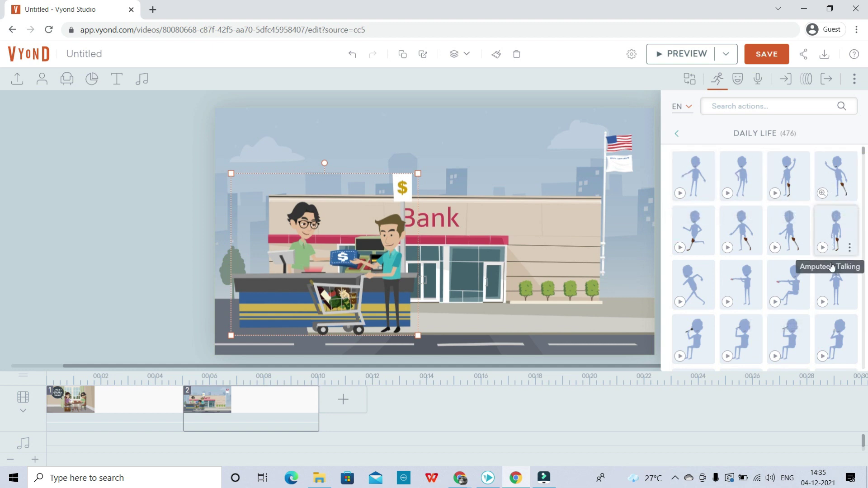
# Try several Daily Life actions on the man in glasses and settle on the first one, standing with both arms held out
pyautogui.click(833, 297)
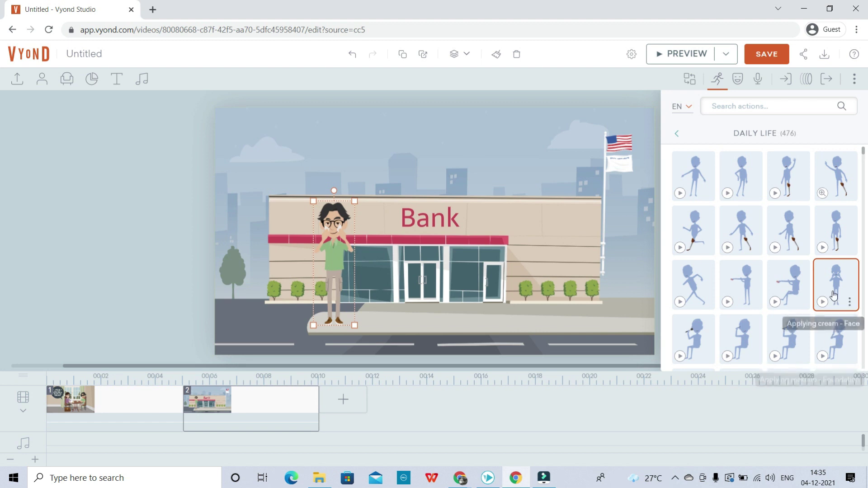
pyautogui.click(705, 232)
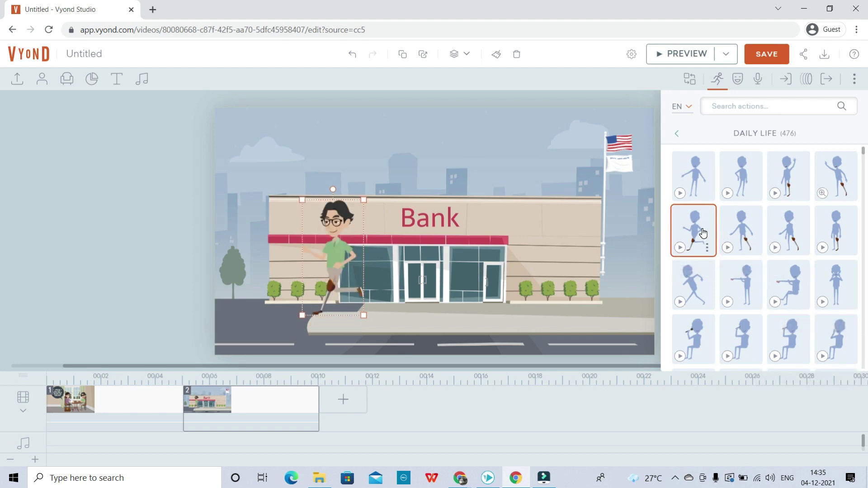
pyautogui.click(754, 164)
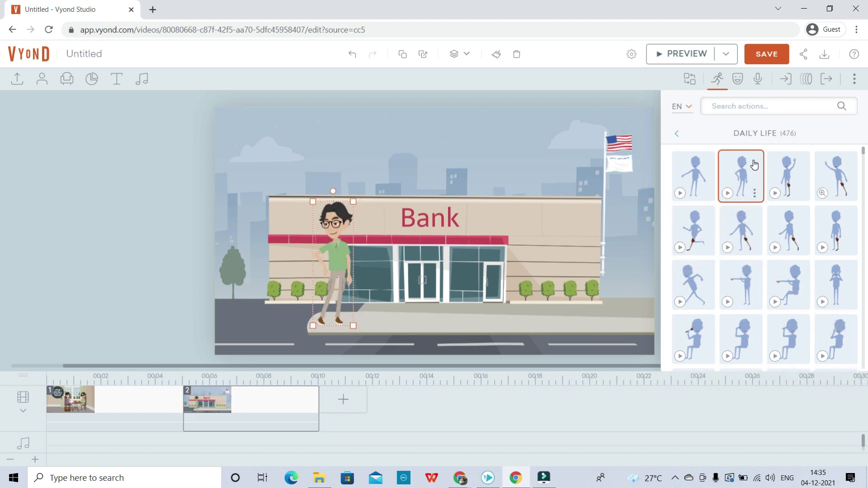
pyautogui.click(698, 169)
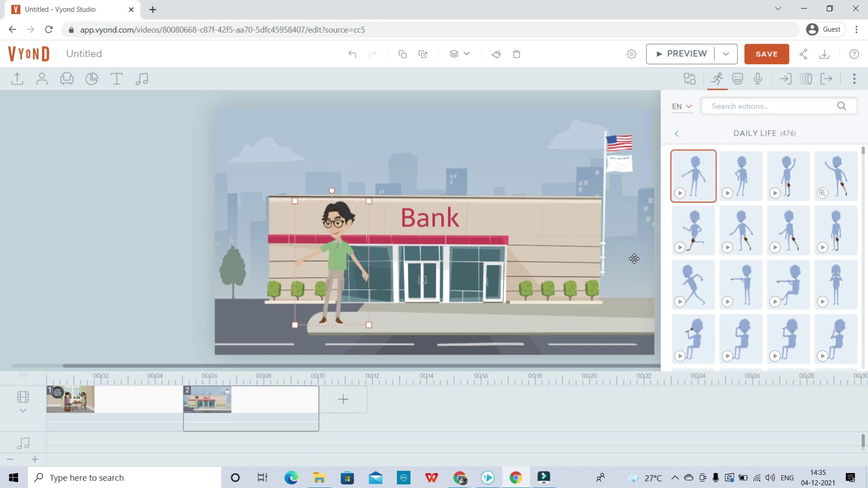
pyautogui.click(155, 286)
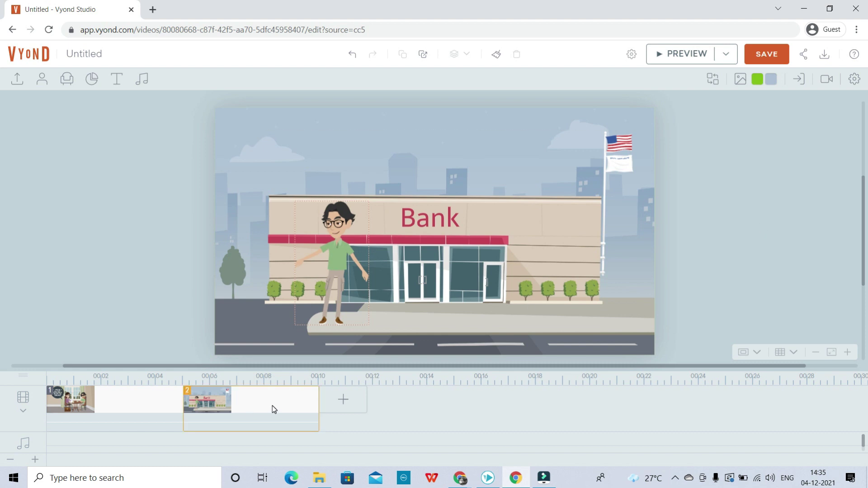
# Add a third scene from the Finance templates, using the bank interior with customers waiting at the counters
pyautogui.click(342, 401)
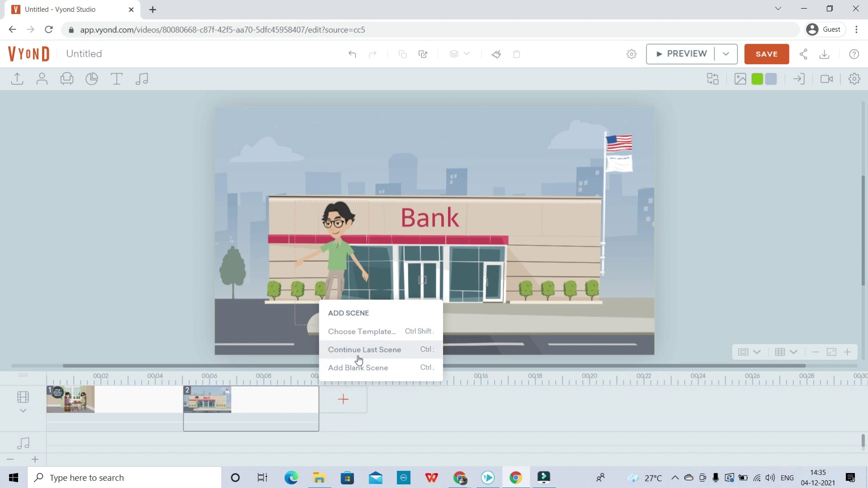
pyautogui.click(365, 338)
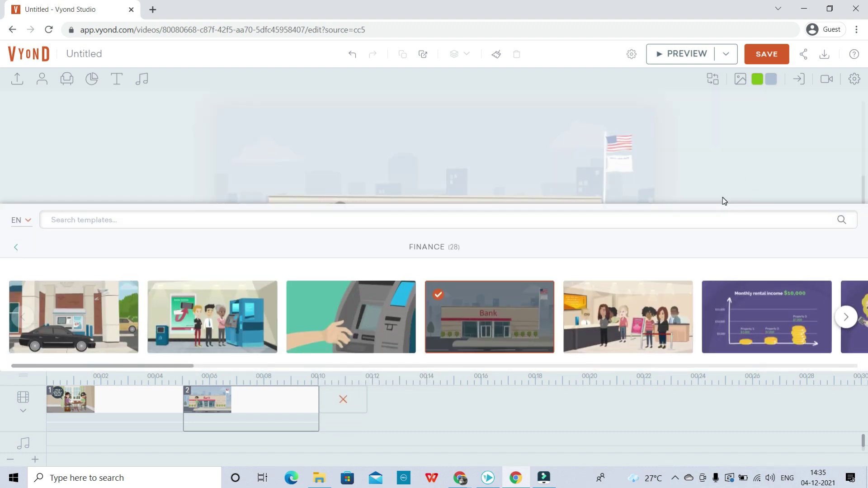
pyautogui.moveTo(125, 366); pyautogui.dragTo(249, 367)
pyautogui.moveTo(320, 365); pyautogui.dragTo(806, 368)
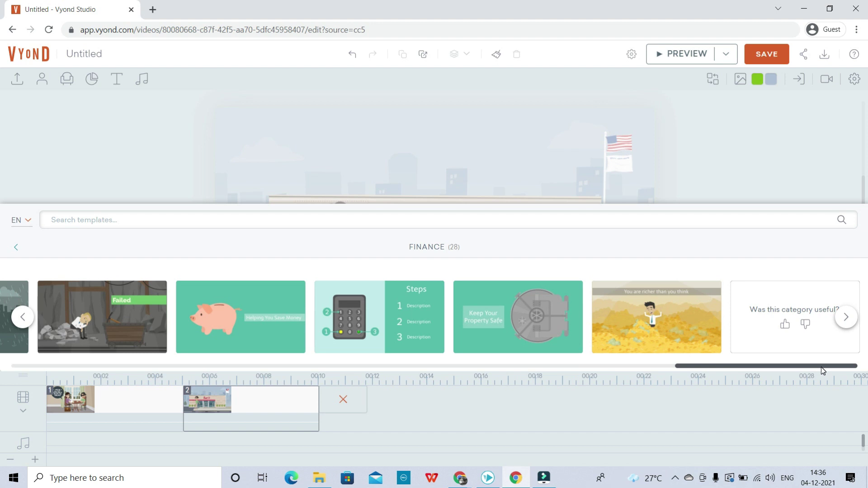
pyautogui.moveTo(821, 367); pyautogui.dragTo(6, 293)
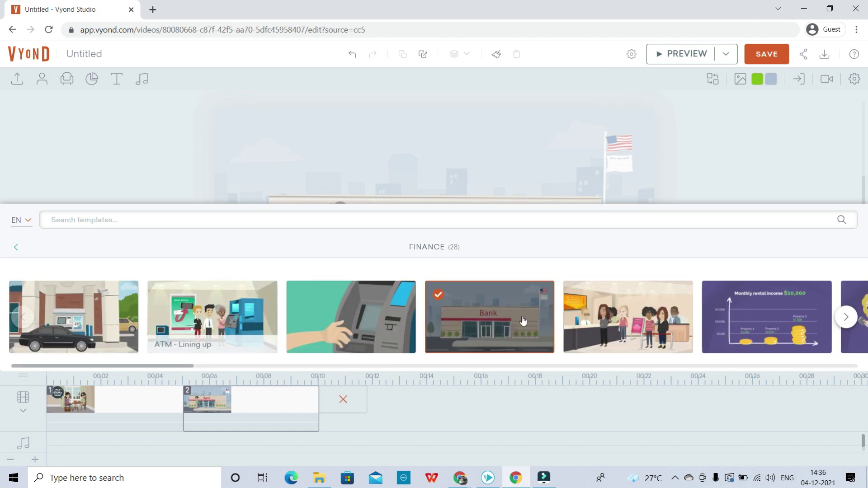
pyautogui.click(622, 333)
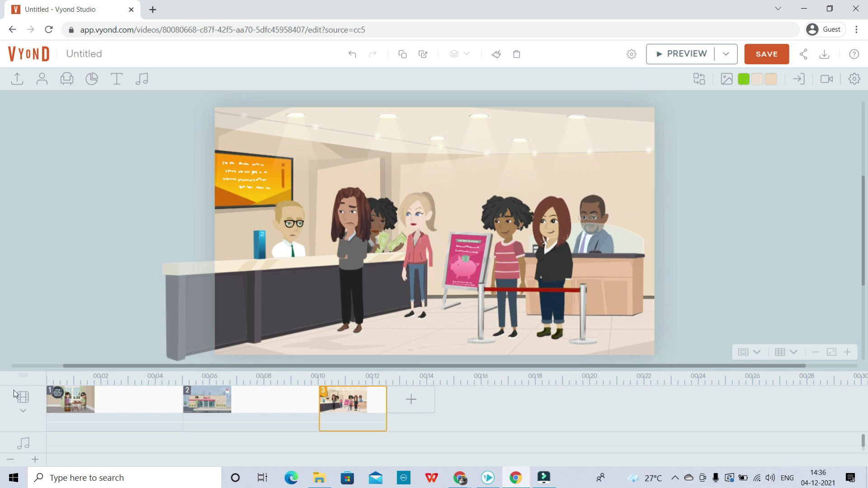
# Add the casual man with glasses and green shirt in front of the wooden desk beside the barrier post, and enlarge him slightly
pyautogui.click(40, 78)
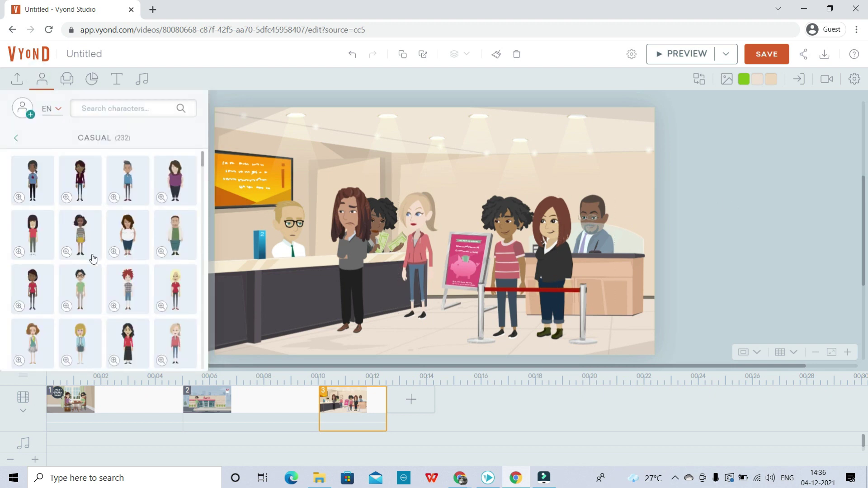
pyautogui.click(78, 299)
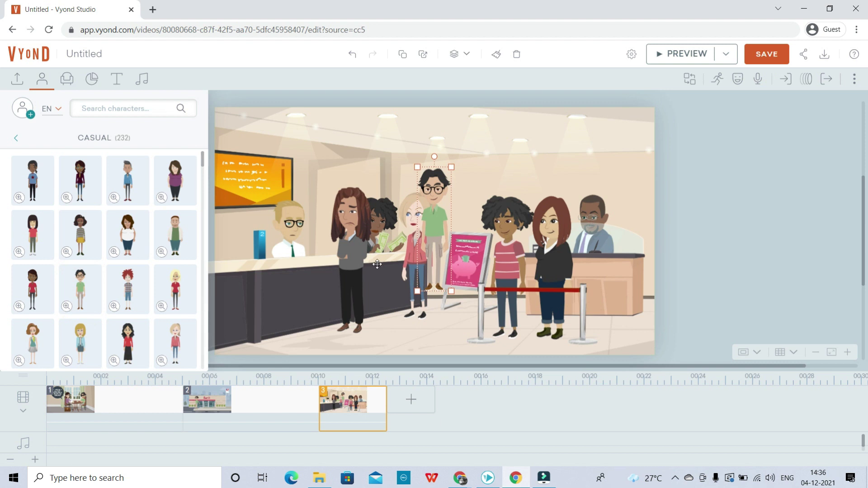
pyautogui.moveTo(430, 246); pyautogui.dragTo(613, 293)
pyautogui.click(742, 246)
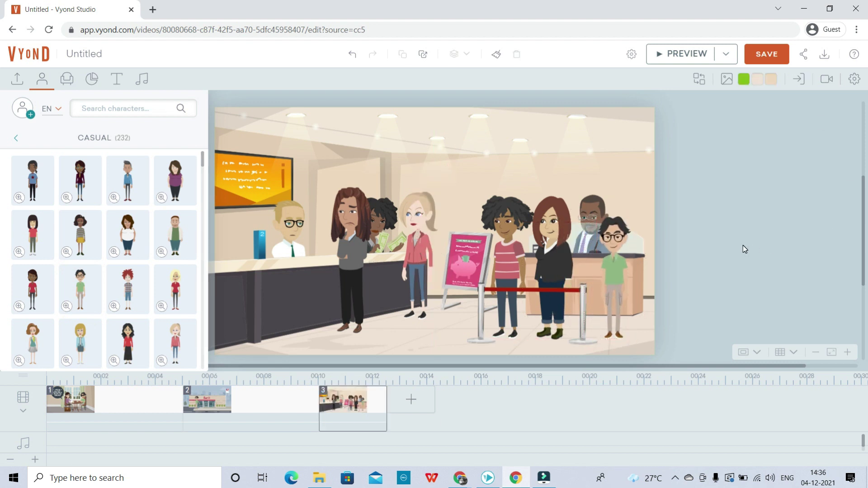
pyautogui.click(612, 272)
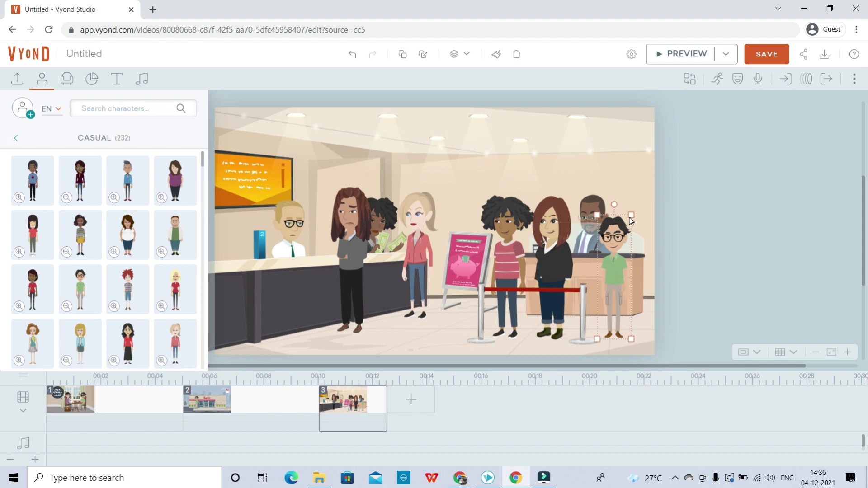
pyautogui.moveTo(638, 212); pyautogui.dragTo(640, 212)
pyautogui.click(764, 179)
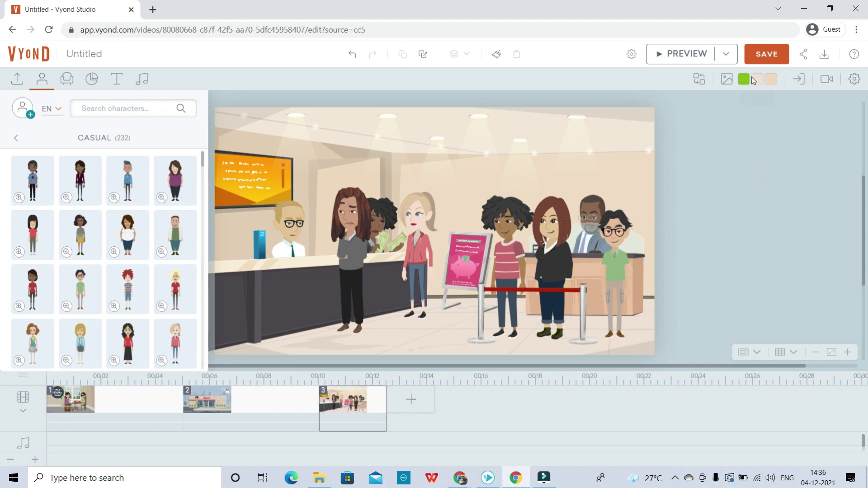
# Give the man in glasses the thoughtful standing pose with a hand on his chin from the Poses actions
pyautogui.click(619, 283)
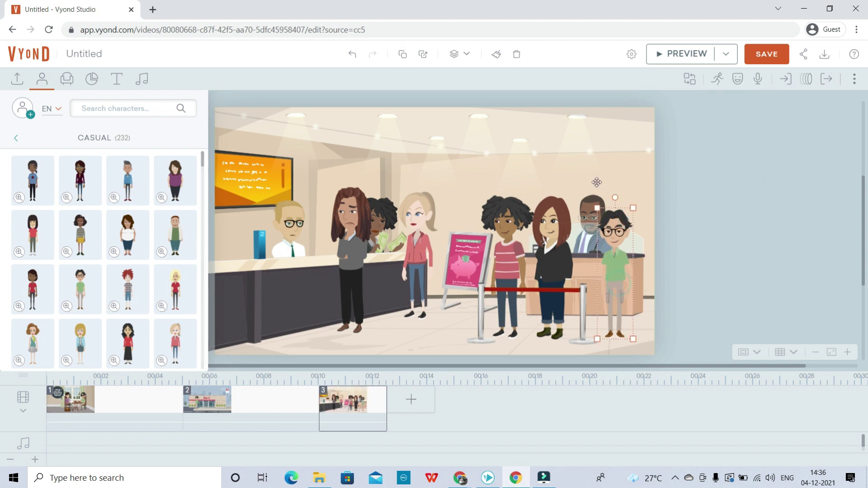
pyautogui.click(738, 82)
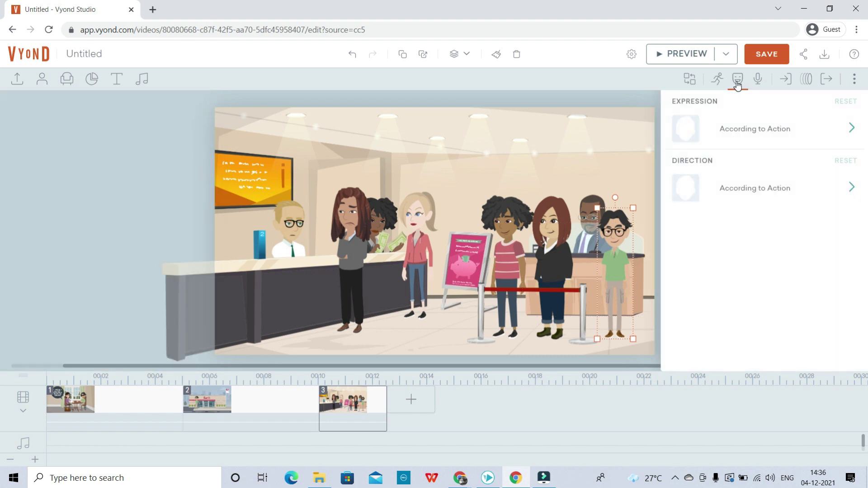
pyautogui.click(719, 80)
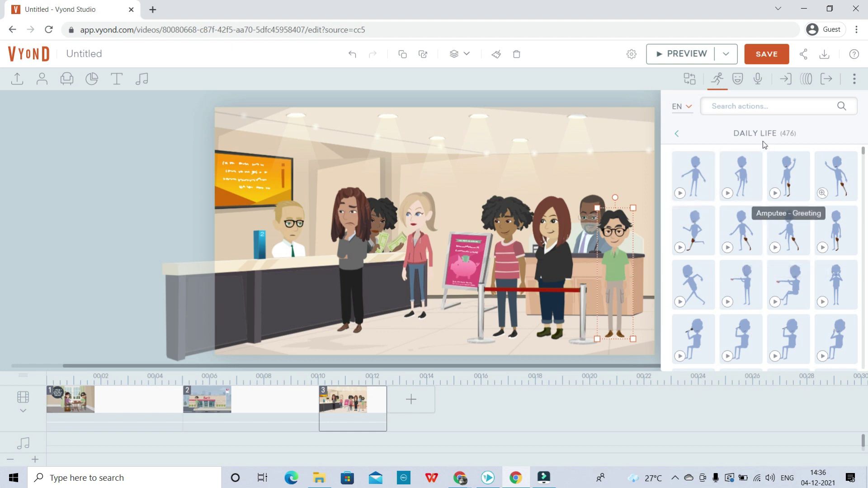
pyautogui.click(677, 136)
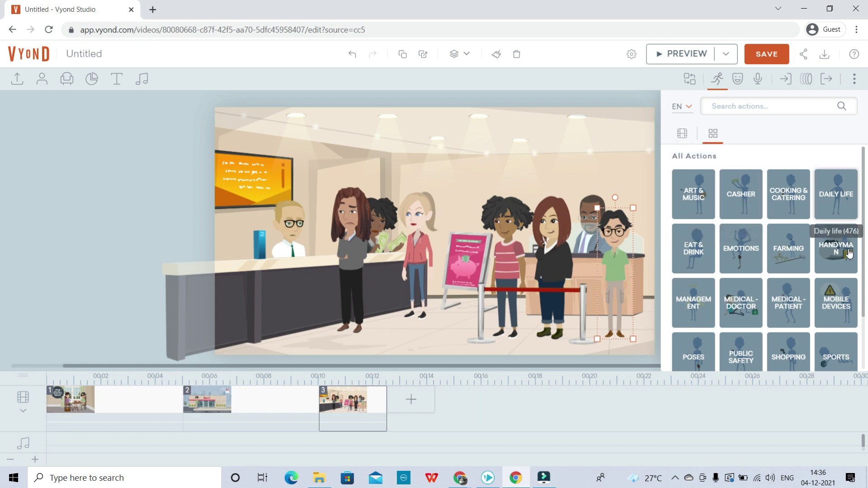
pyautogui.scroll(-2, 832, 267)
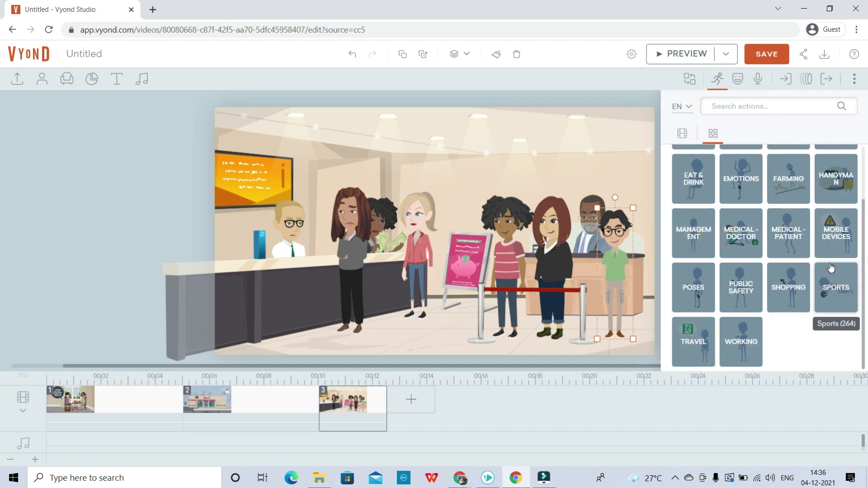
pyautogui.click(696, 289)
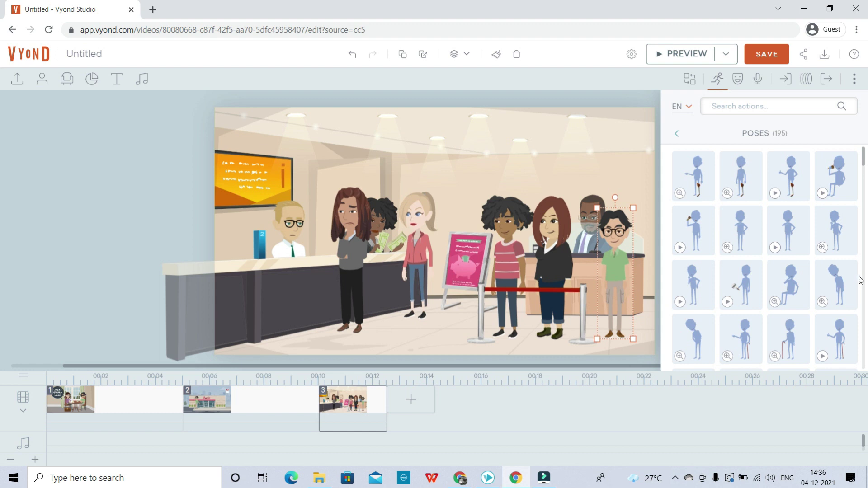
pyautogui.click(841, 240)
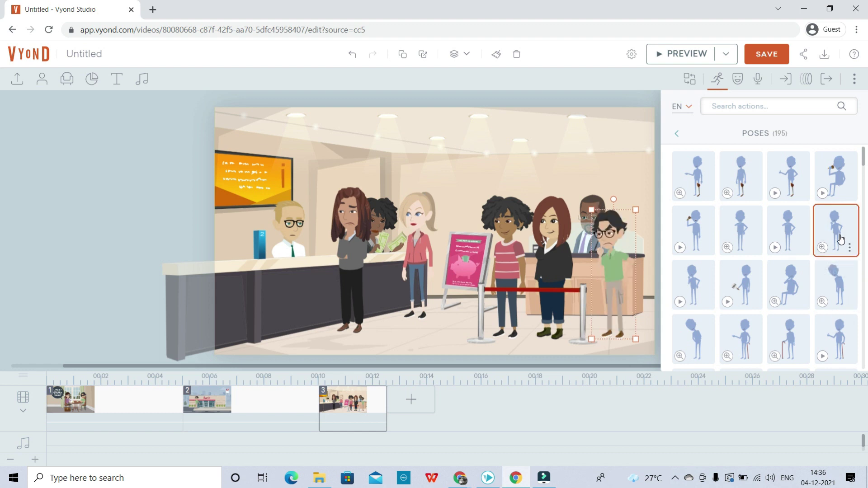
pyautogui.click(450, 344)
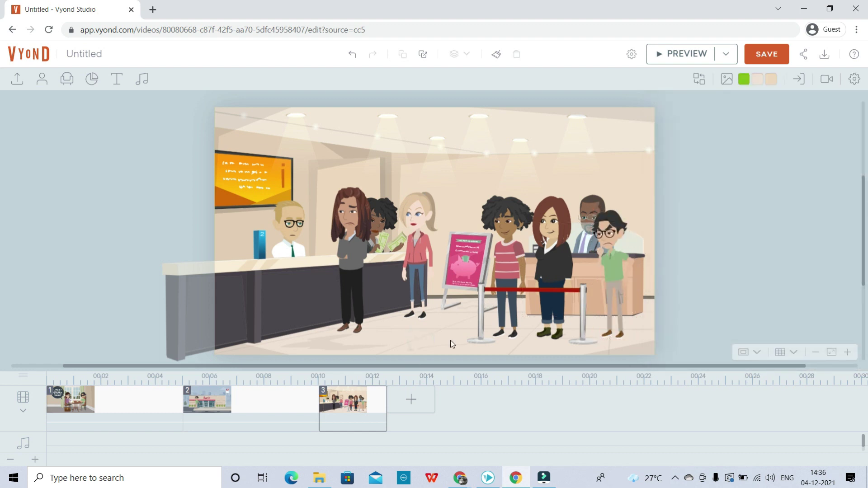
# Try to give the man in glasses the text-to-speech line "What is the interest rate for Home Loan for 20 Years?" in the Male - Alan (Australia) voice
pyautogui.click(603, 233)
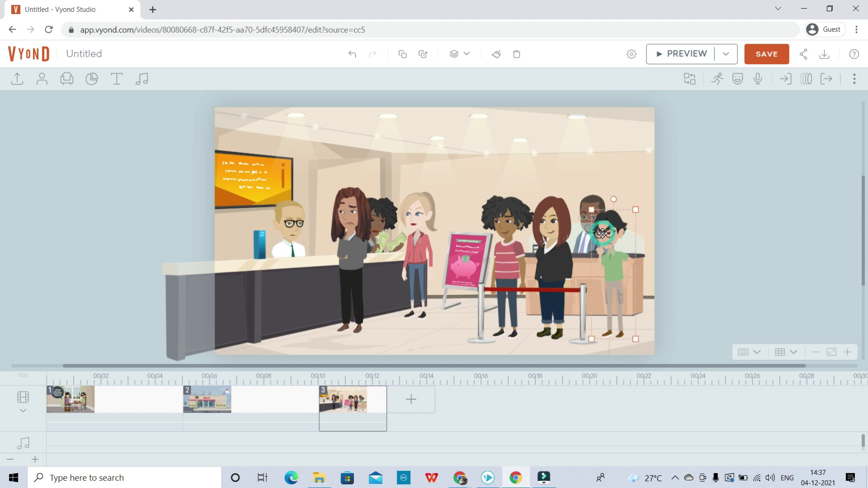
pyautogui.click(759, 80)
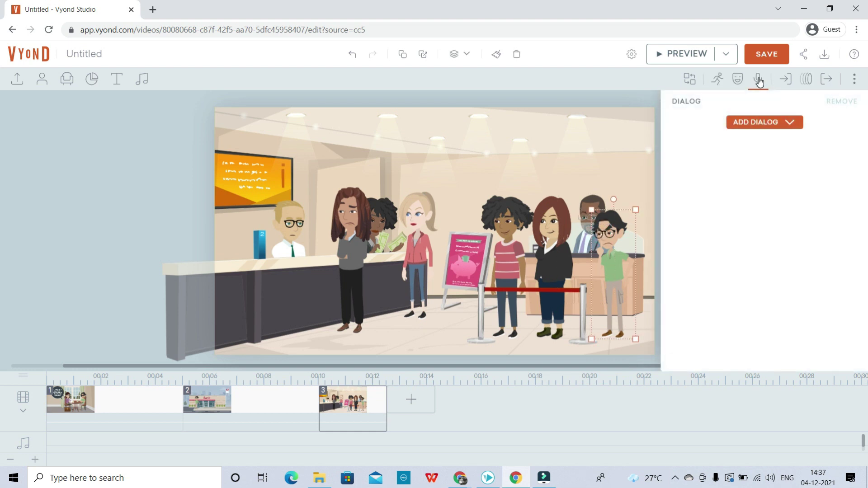
pyautogui.click(766, 125)
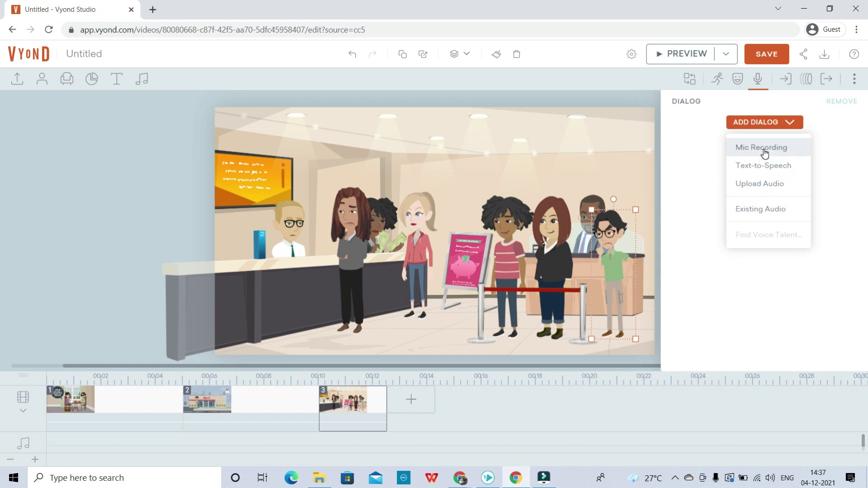
pyautogui.click(767, 167)
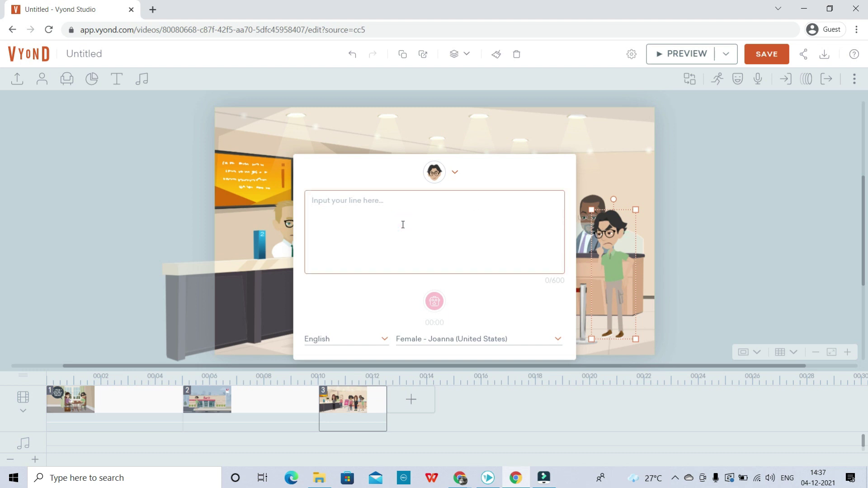
pyautogui.write('What is ')
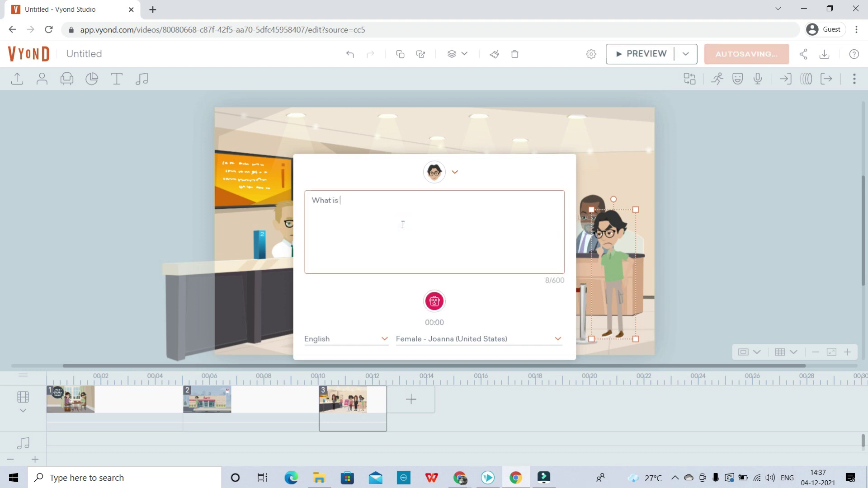
pyautogui.write('the interest')
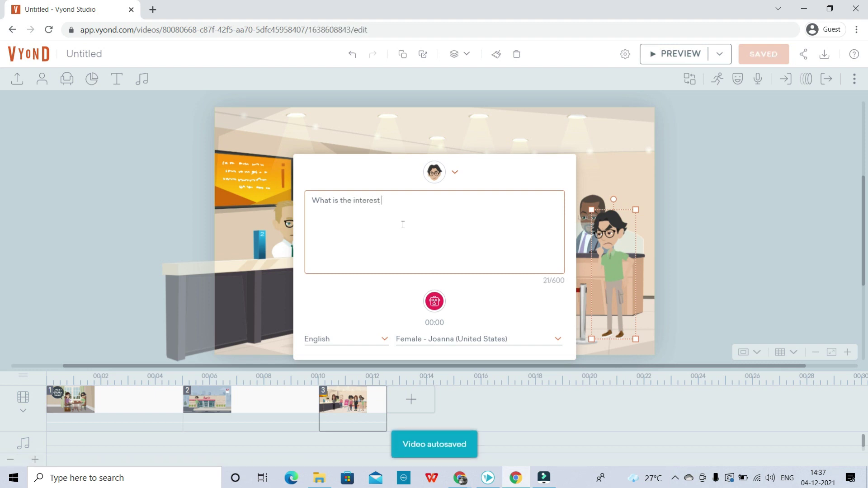
pyautogui.write(' rate ')
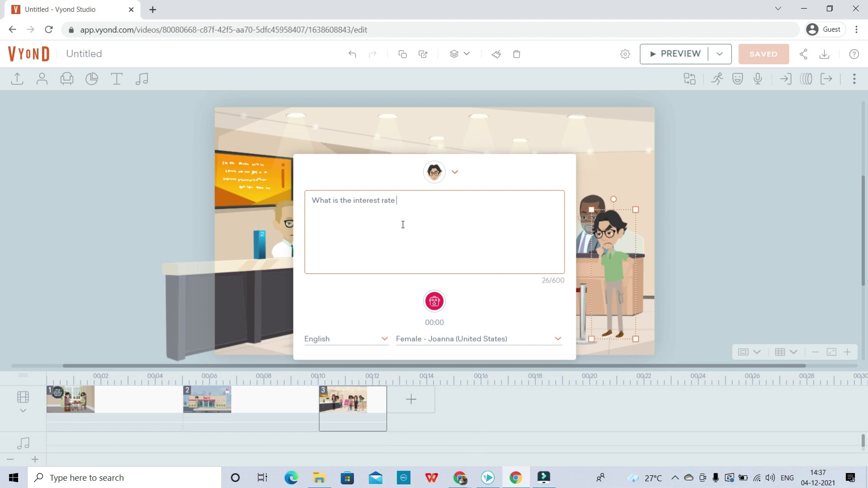
pyautogui.write('for Home Loan for 20 Years?')
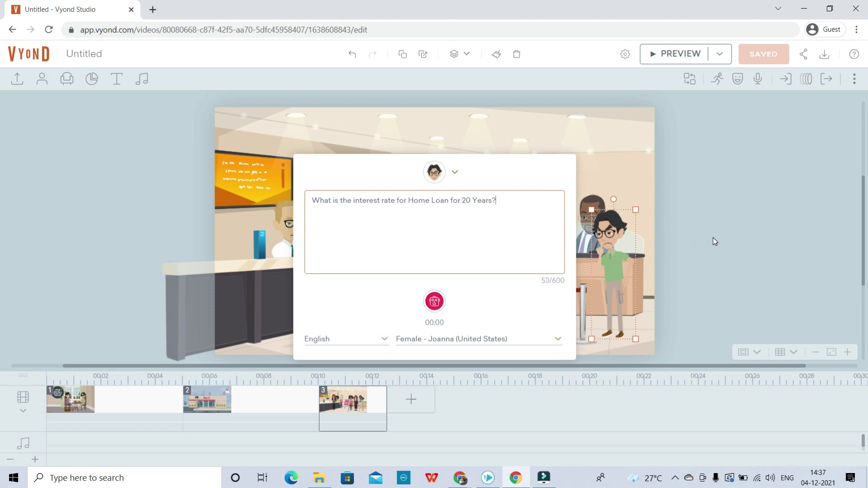
pyautogui.click(556, 345)
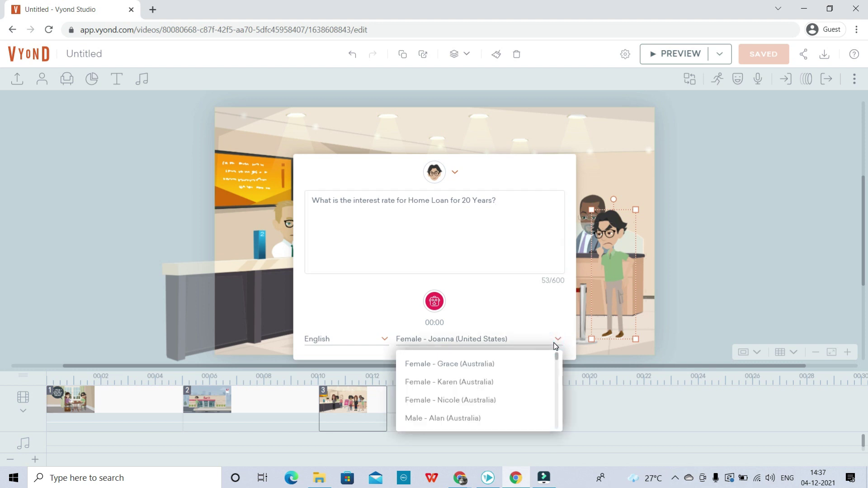
pyautogui.click(430, 418)
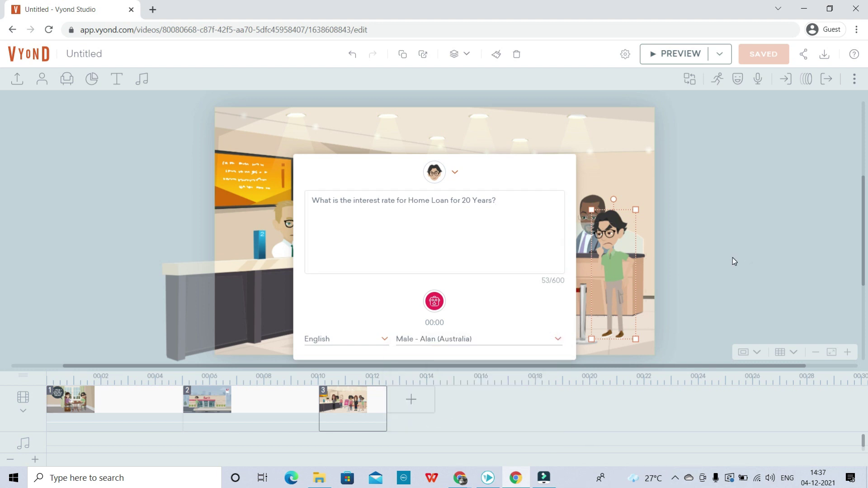
pyautogui.click(732, 258)
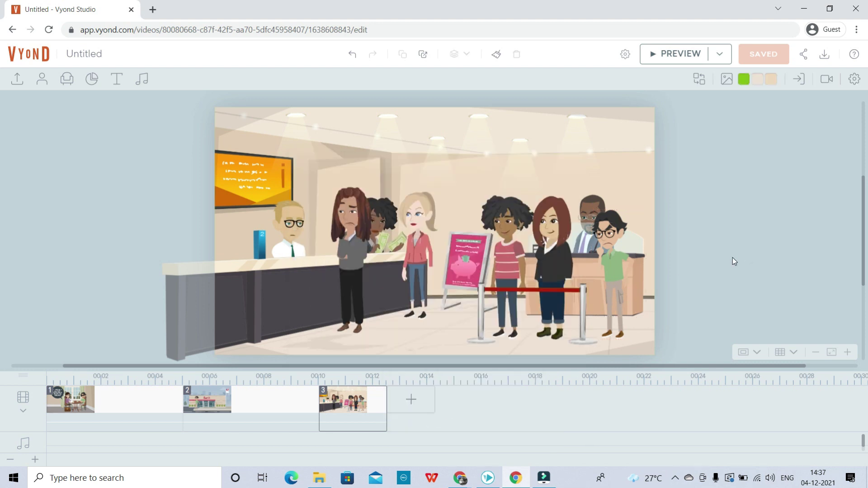
# Preview the third scene and extend it on the timeline to end at about 16 seconds
pyautogui.click(679, 56)
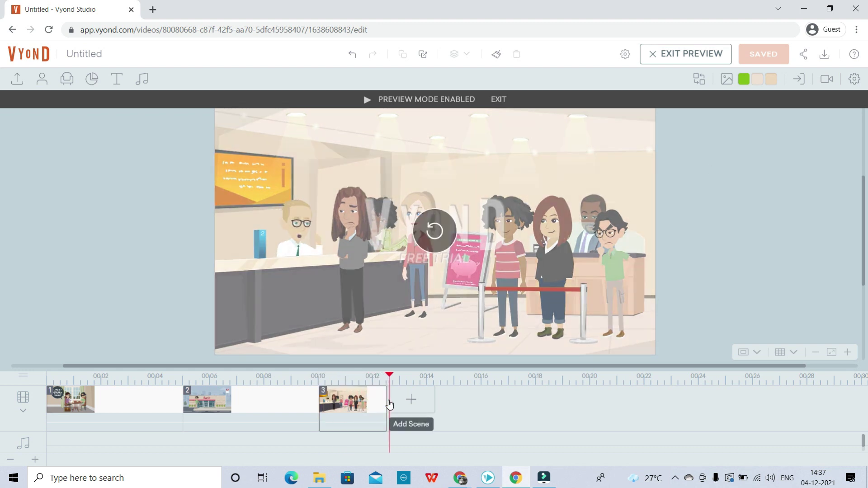
pyautogui.moveTo(387, 401); pyautogui.dragTo(482, 404)
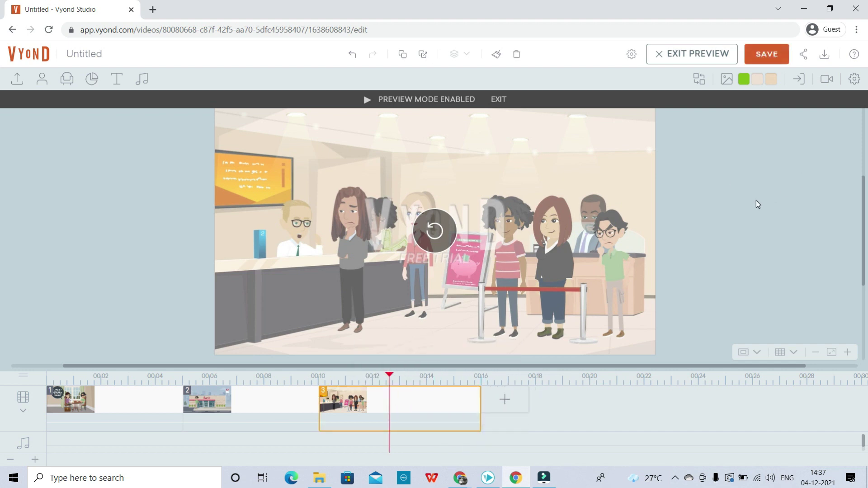
pyautogui.click(756, 200)
# Move the man in glasses to the dark counter, in front of the blonde woman in the pink jacket
pyautogui.click(616, 262)
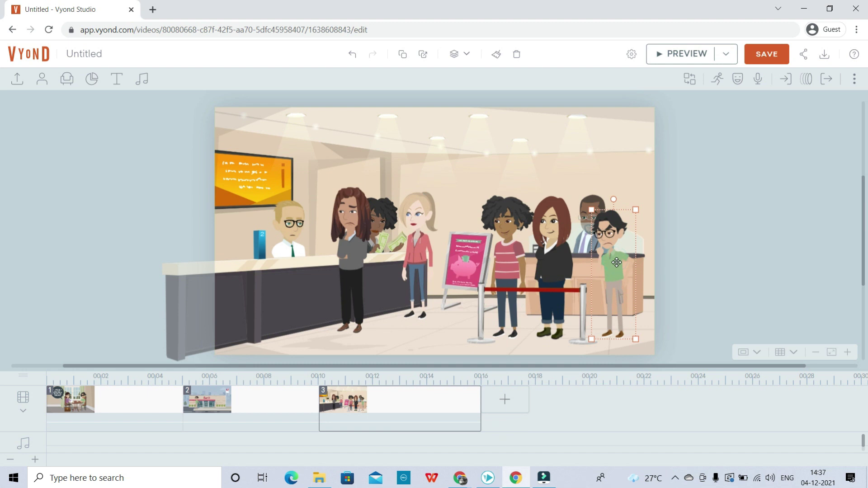
pyautogui.moveTo(617, 262); pyautogui.dragTo(406, 267)
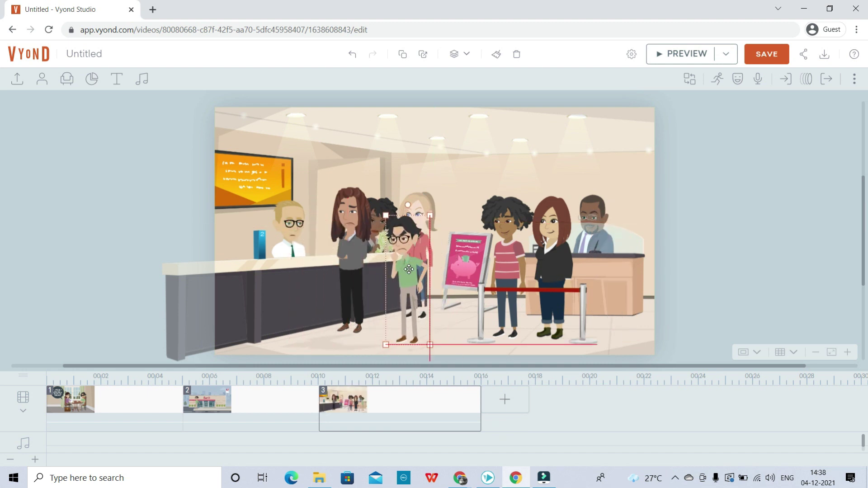
pyautogui.click(809, 212)
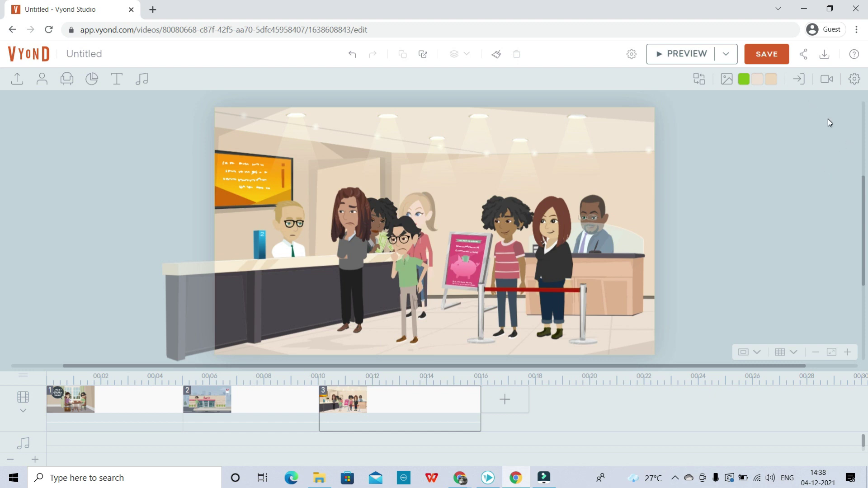
# Save the video, dismiss the download and share tip, and preview the bank interior scene
pyautogui.click(775, 54)
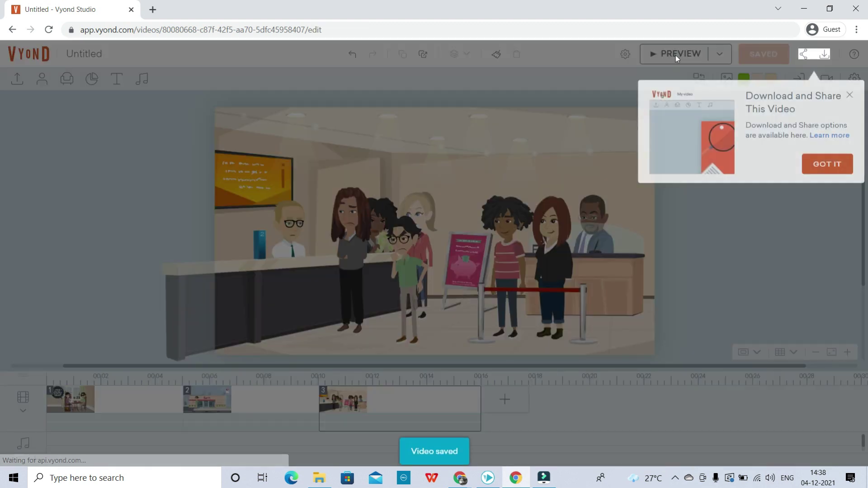
pyautogui.click(827, 162)
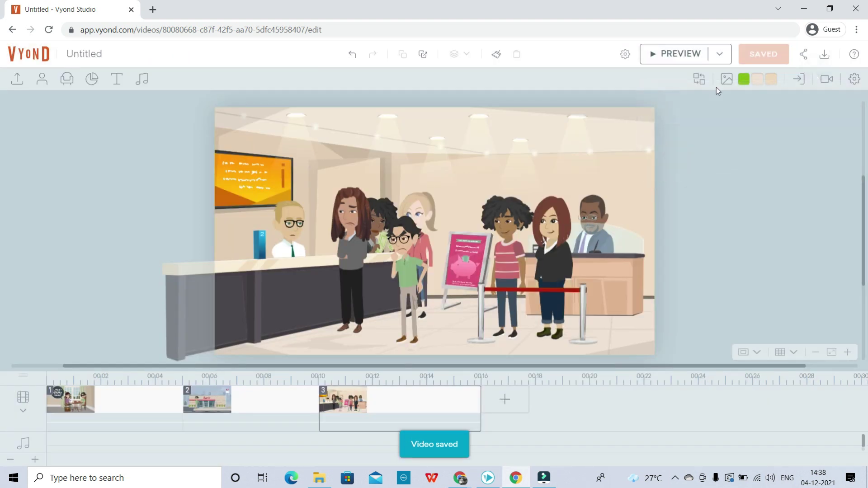
pyautogui.click(680, 54)
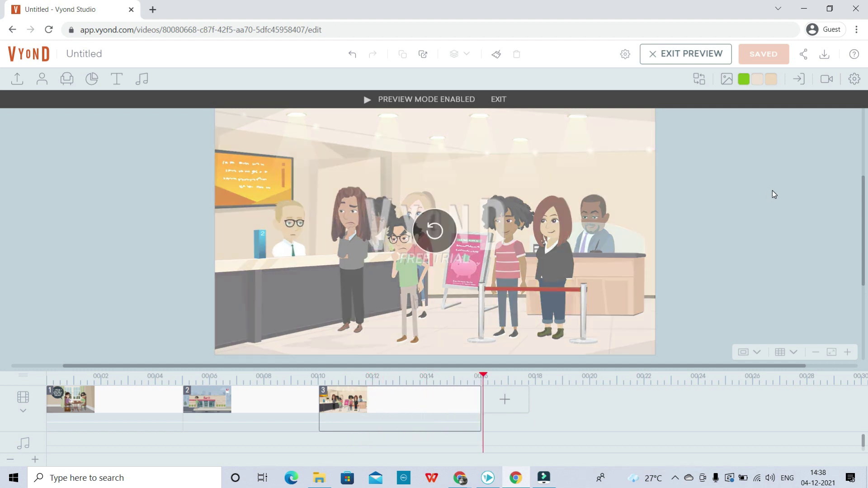
pyautogui.press('Escape')
# Start a text-to-speech dialog for the man in glasses using the Male - Alan (Australia) voice
pyautogui.click(402, 286)
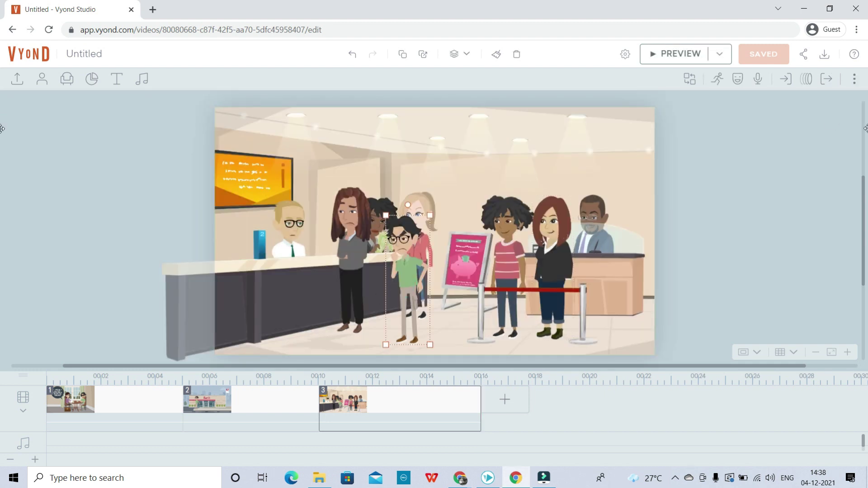
pyautogui.click(759, 79)
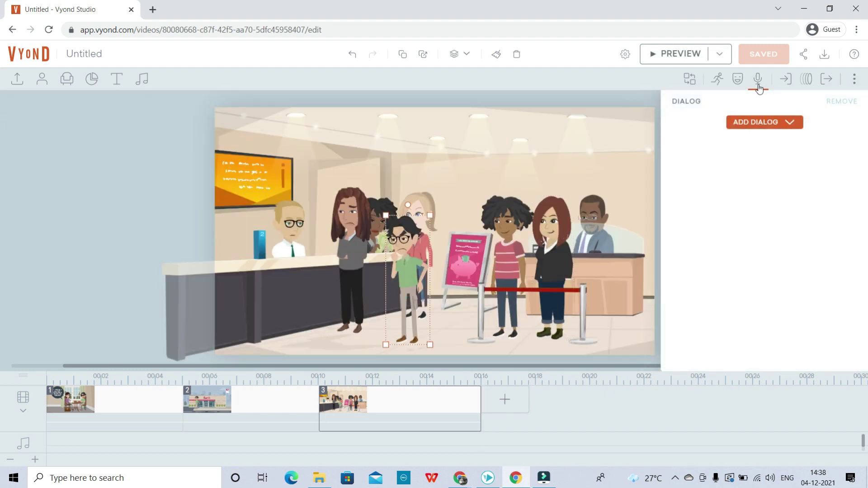
pyautogui.click(767, 123)
pyautogui.click(754, 168)
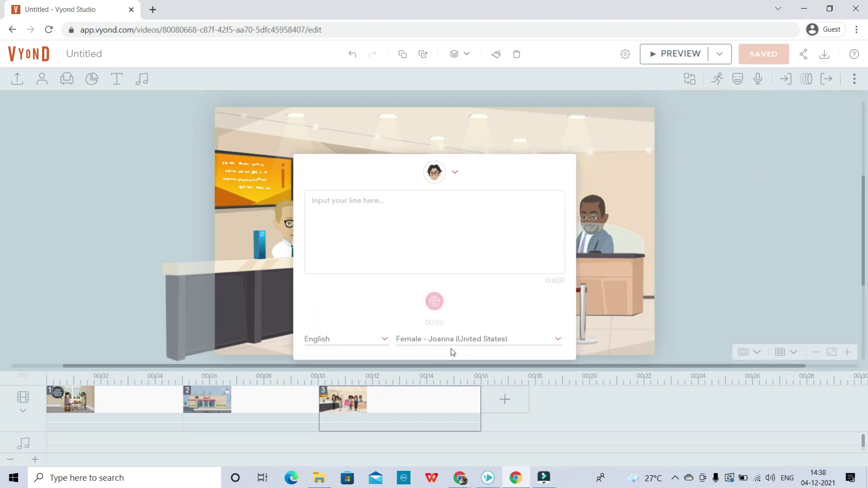
pyautogui.click(468, 342)
pyautogui.click(439, 417)
# Enter the line "What is interest rate for Home Loan?" for the man in glasses, generate the speech, and close the dialog
pyautogui.click(436, 233)
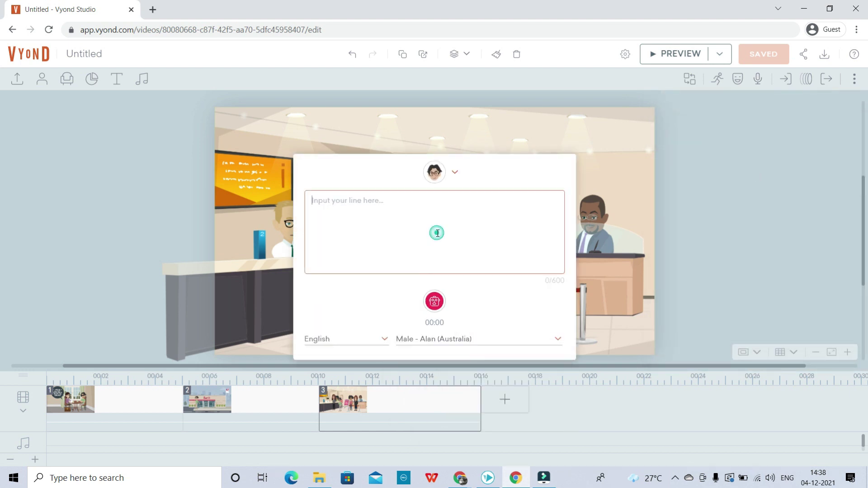
pyautogui.click(455, 173)
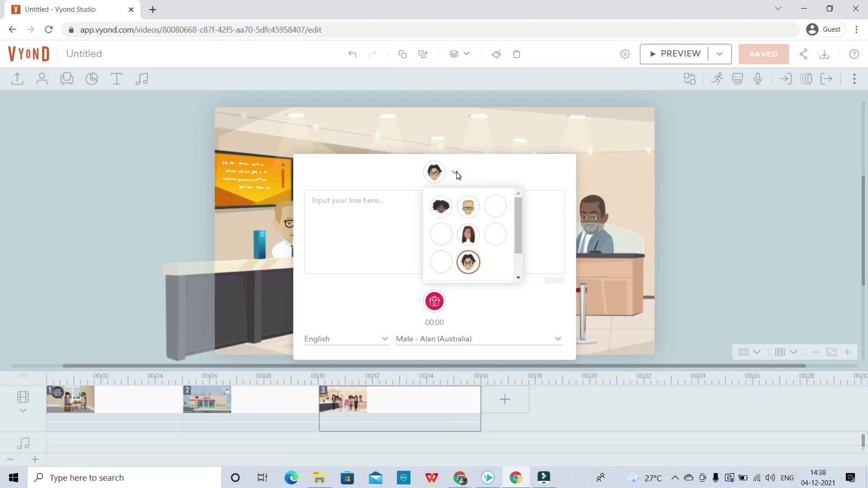
pyautogui.click(383, 206)
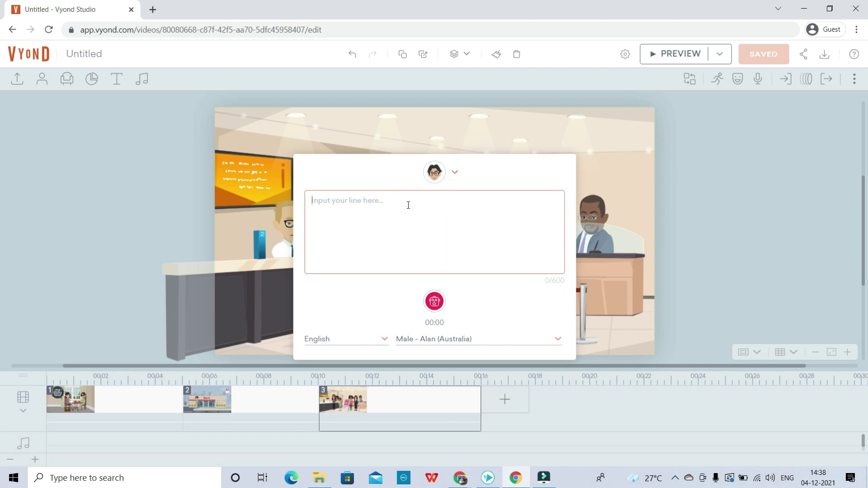
pyautogui.write('What is inrest rate')
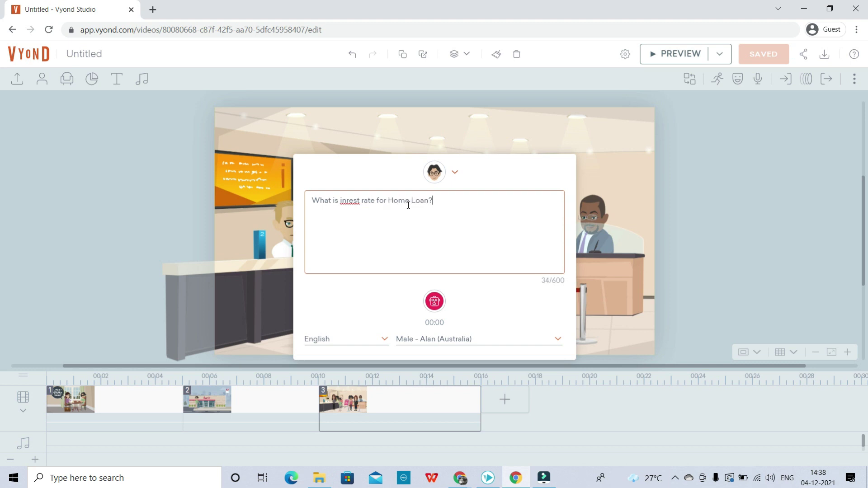
pyautogui.click(347, 200)
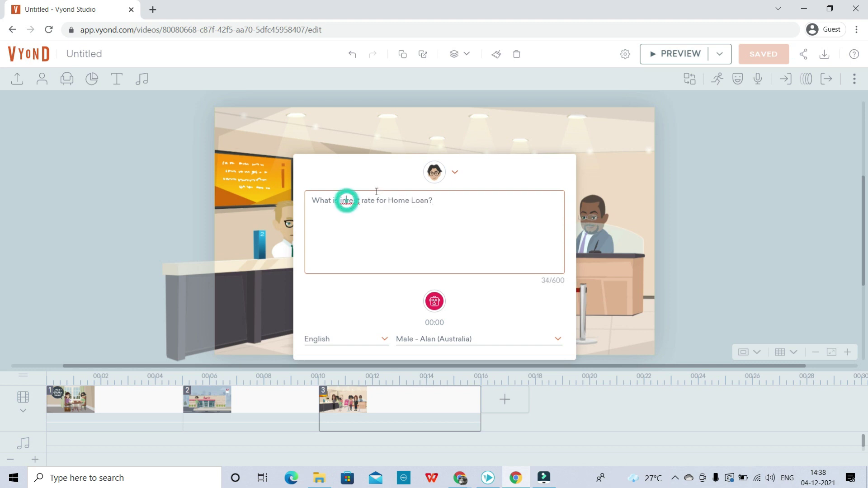
pyautogui.write('te')
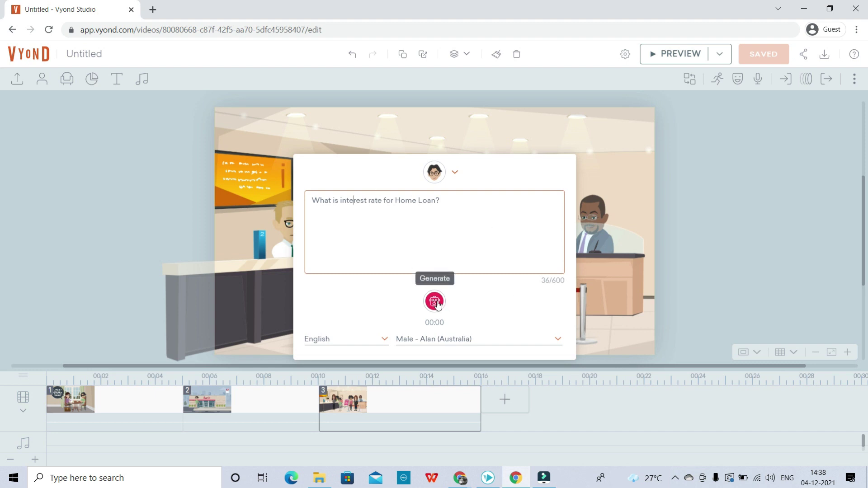
pyautogui.click(458, 201)
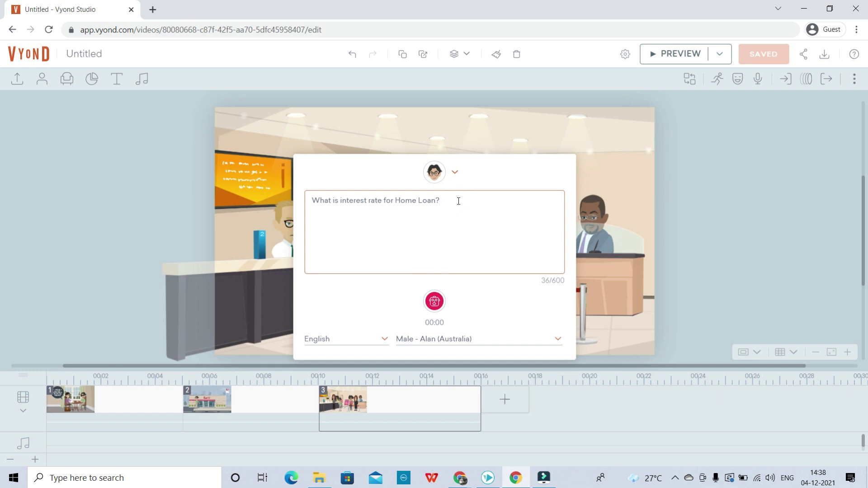
pyautogui.click(441, 299)
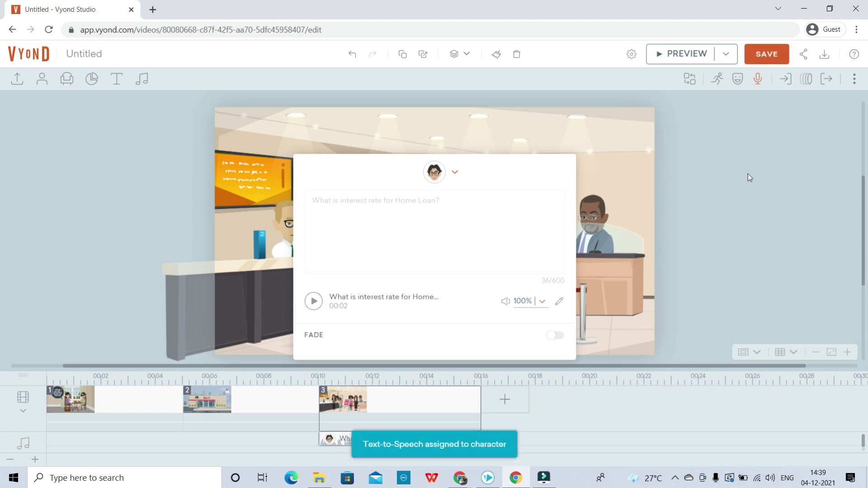
pyautogui.click(734, 180)
# Preview the bank interior scene and add a fourth scene that continues the last one
pyautogui.click(686, 55)
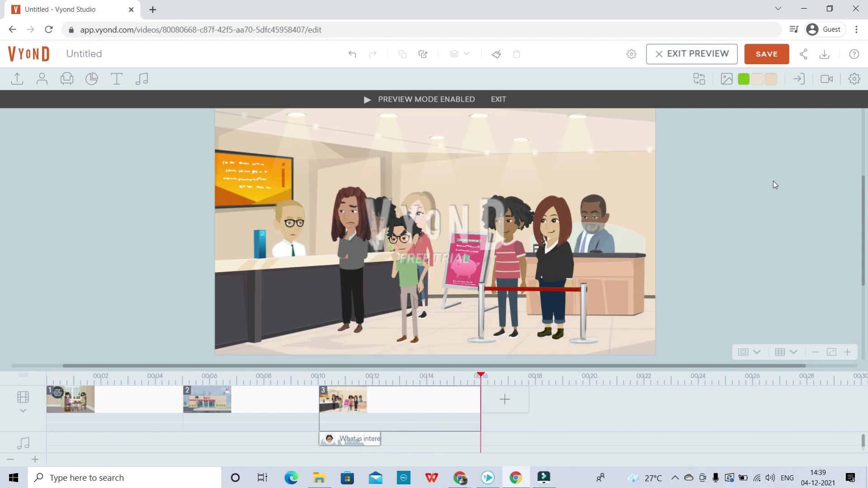
pyautogui.click(724, 195)
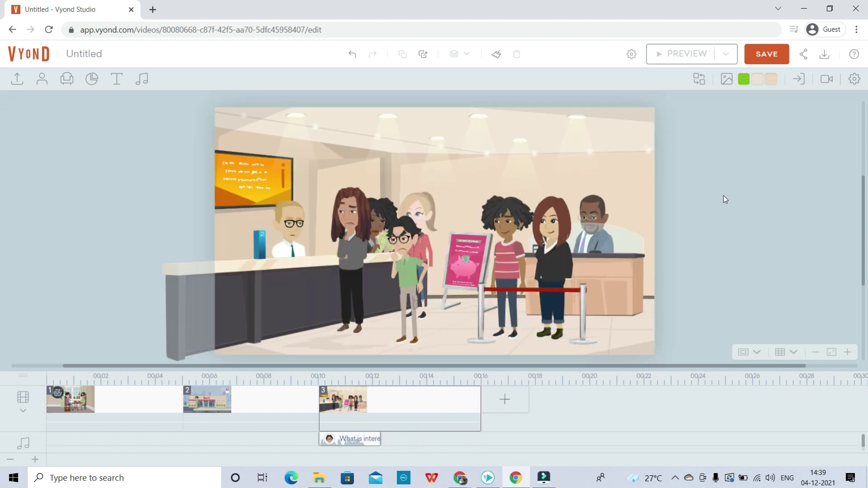
pyautogui.click(296, 230)
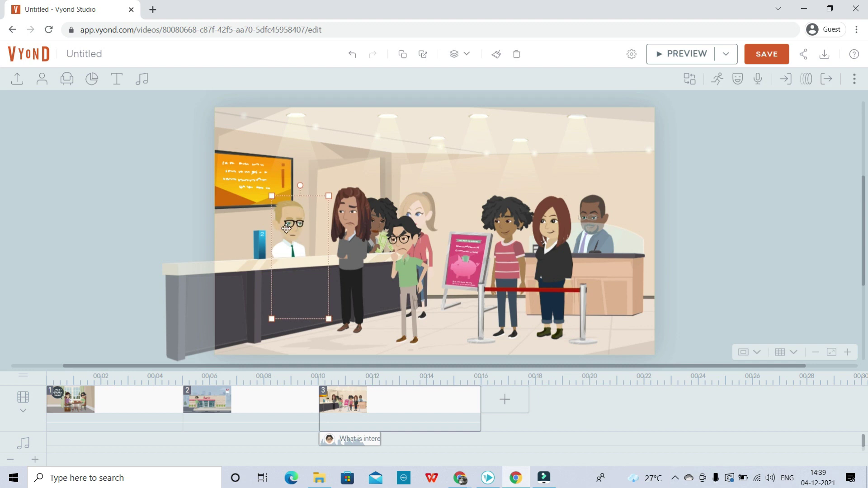
pyautogui.click(546, 440)
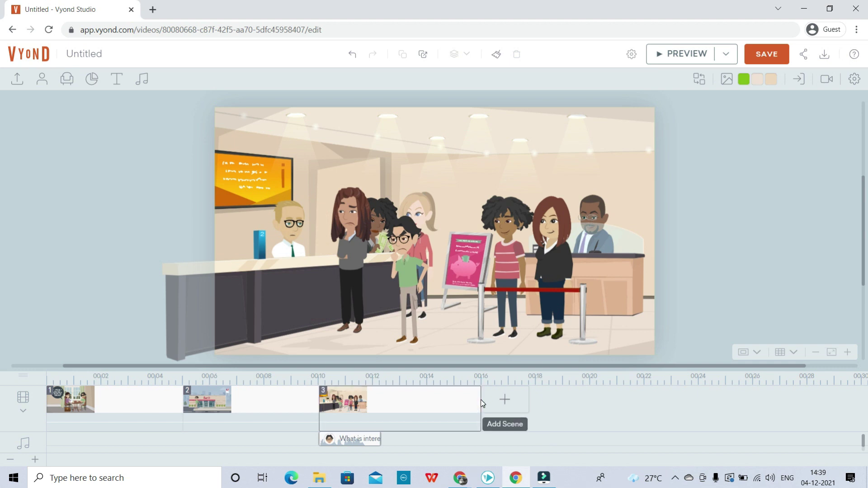
pyautogui.click(507, 400)
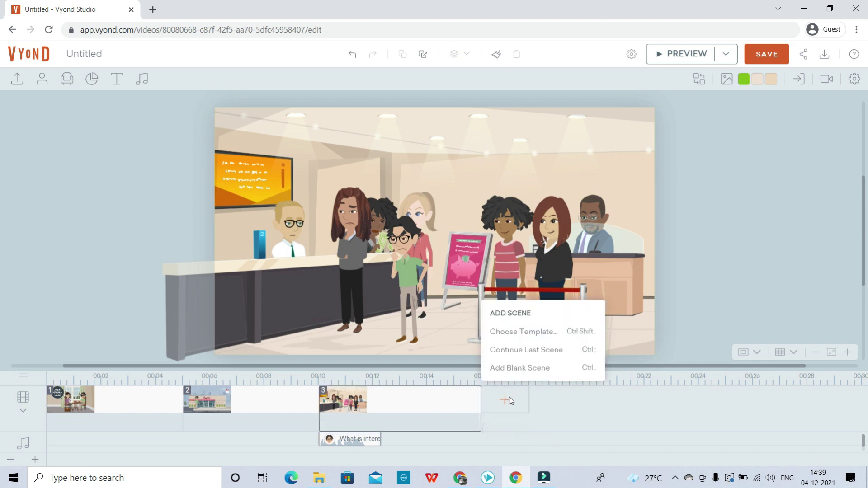
pyautogui.click(525, 351)
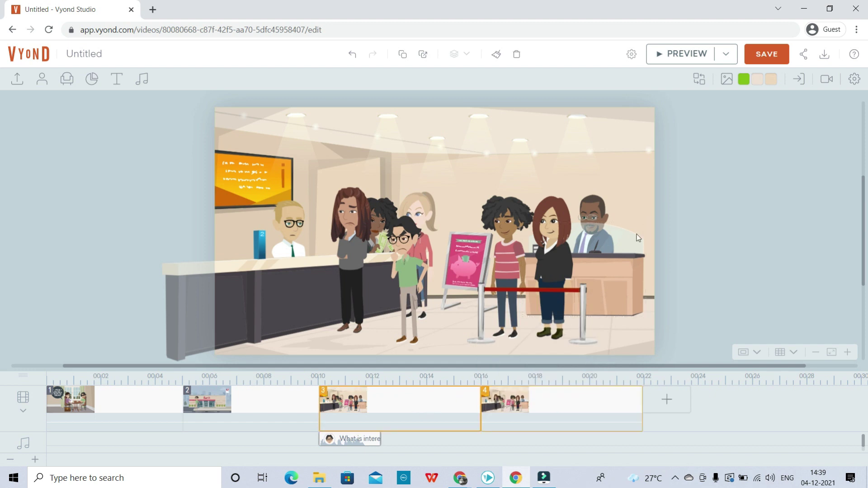
# Start a text-to-speech dialog for the blond bank teller behind the dark counter in the fourth scene
pyautogui.click(416, 244)
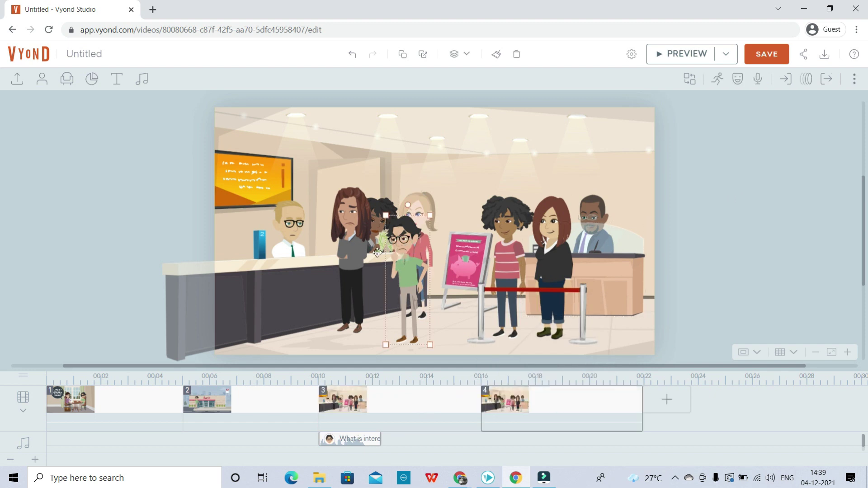
pyautogui.click(297, 234)
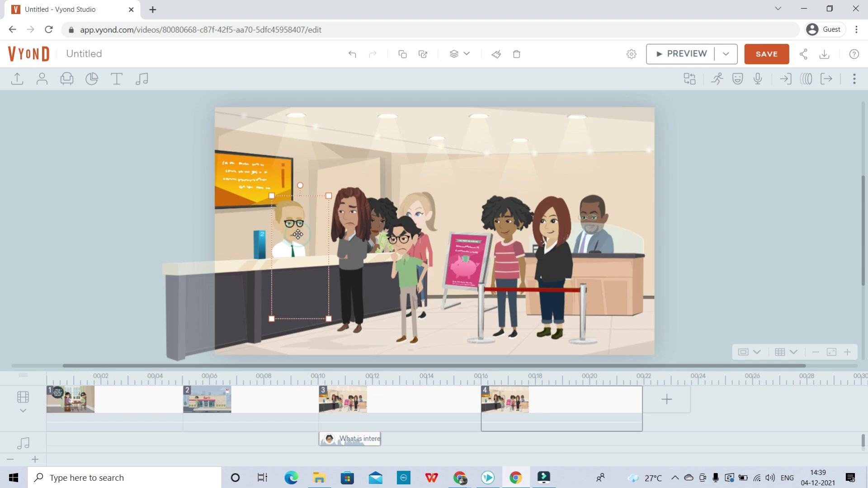
pyautogui.click(758, 80)
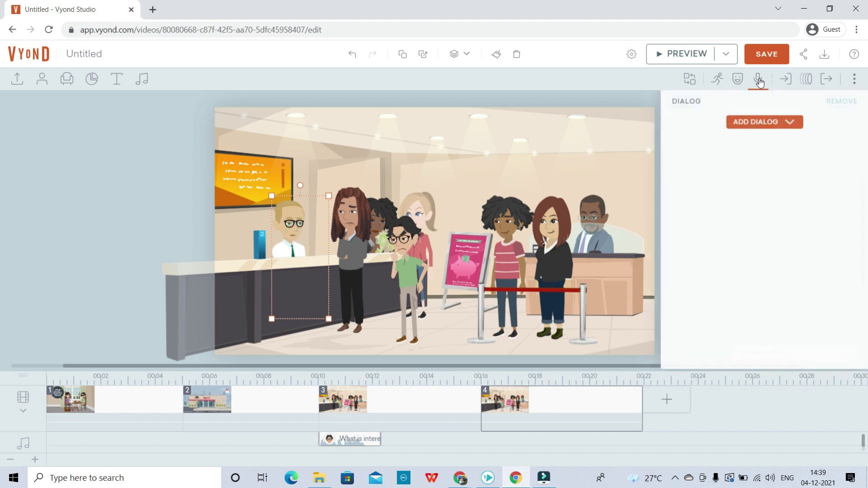
pyautogui.click(761, 123)
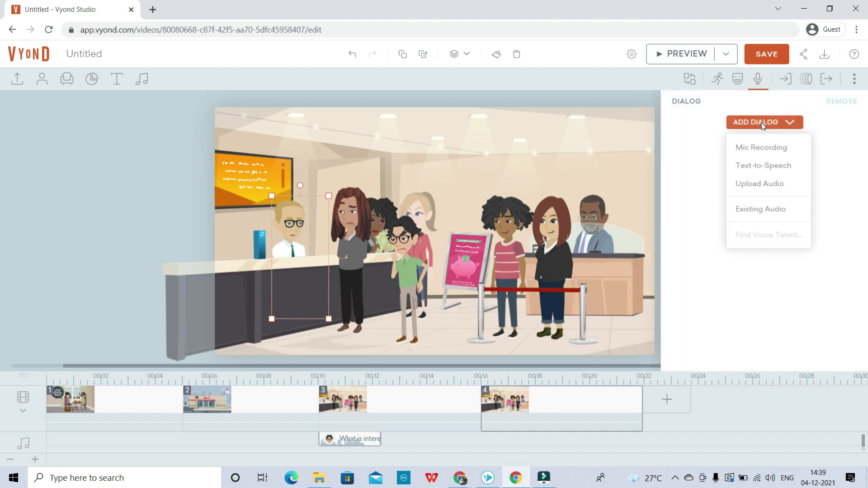
pyautogui.click(764, 167)
# Enter the teller's line "Home Loan Interest rate is 6% per annum for 20 Years." and generate it with the Male - Alan (Australia) voice
pyautogui.click(380, 211)
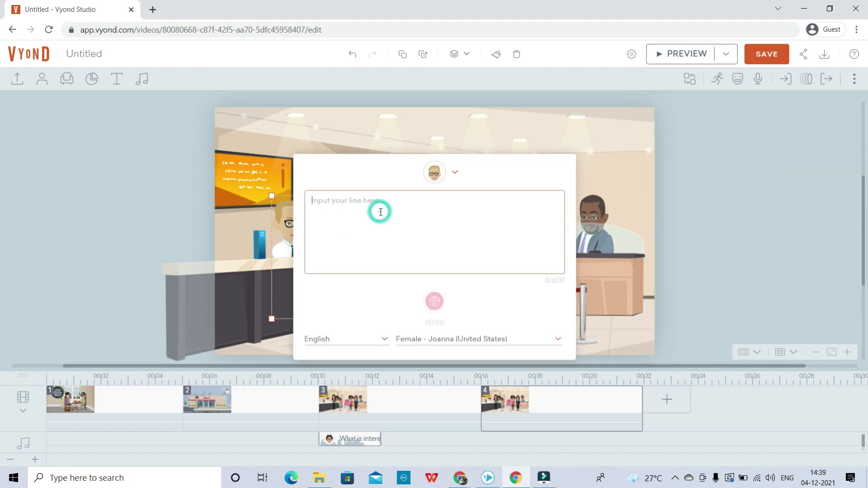
pyautogui.write('H')
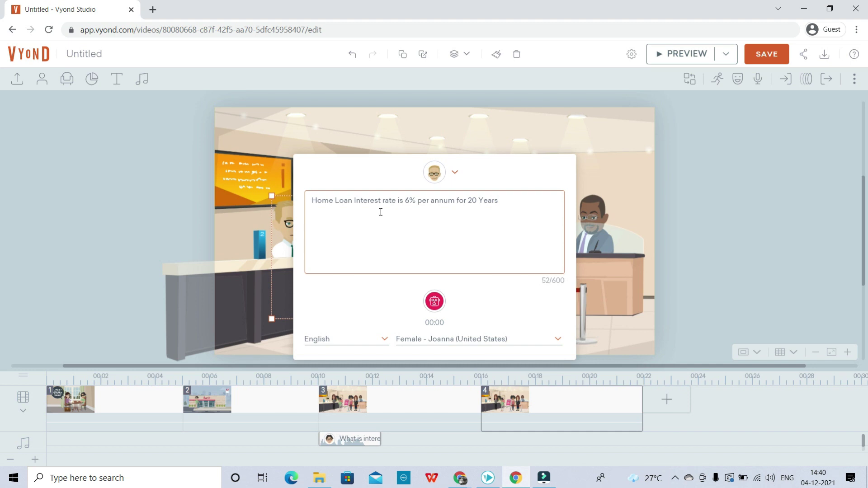
pyautogui.click(472, 340)
pyautogui.click(437, 417)
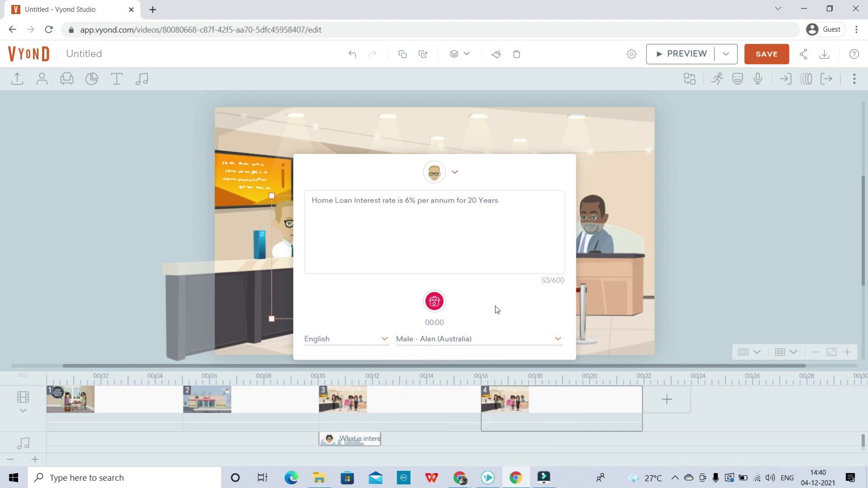
pyautogui.click(433, 303)
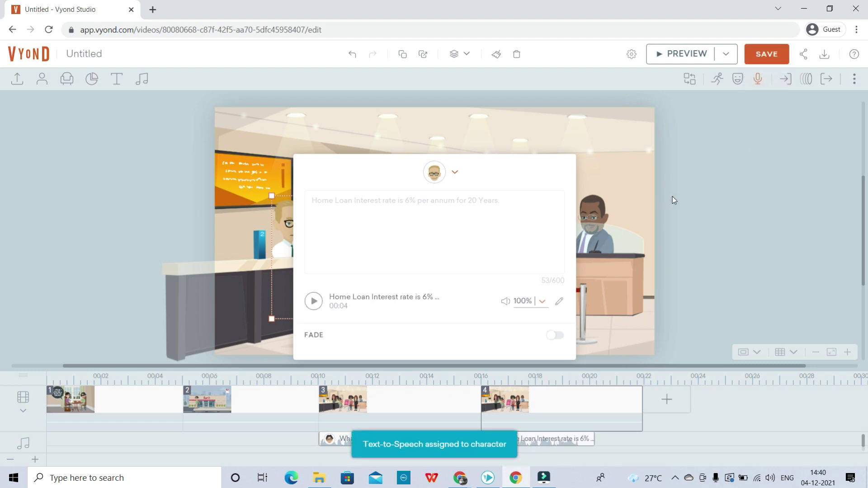
# Save the video, preview the fourth scene with the teller's reply, and exit the preview
pyautogui.click(764, 55)
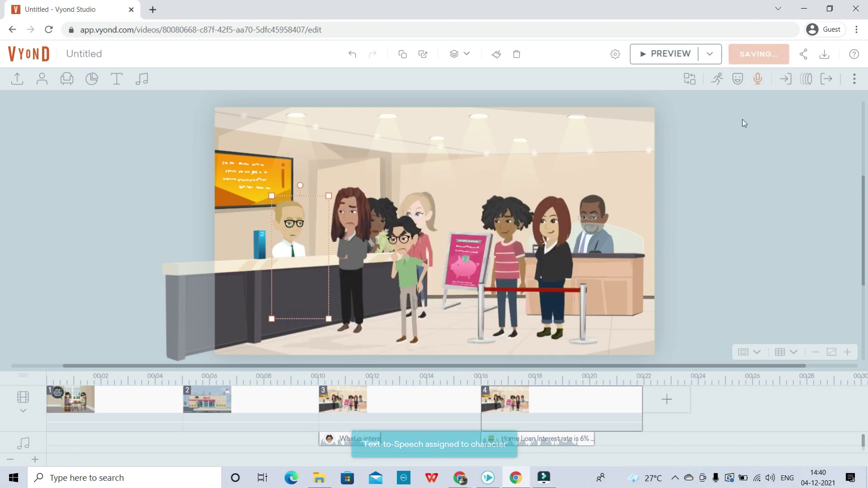
pyautogui.click(680, 55)
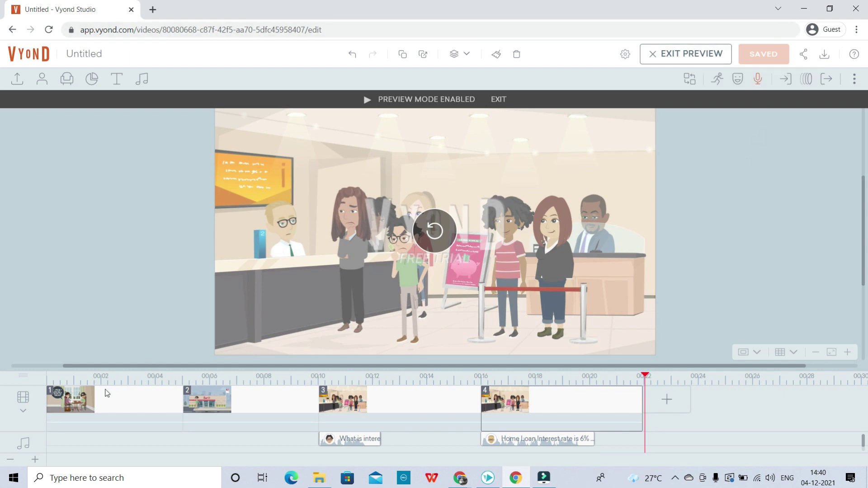
pyautogui.press('Escape')
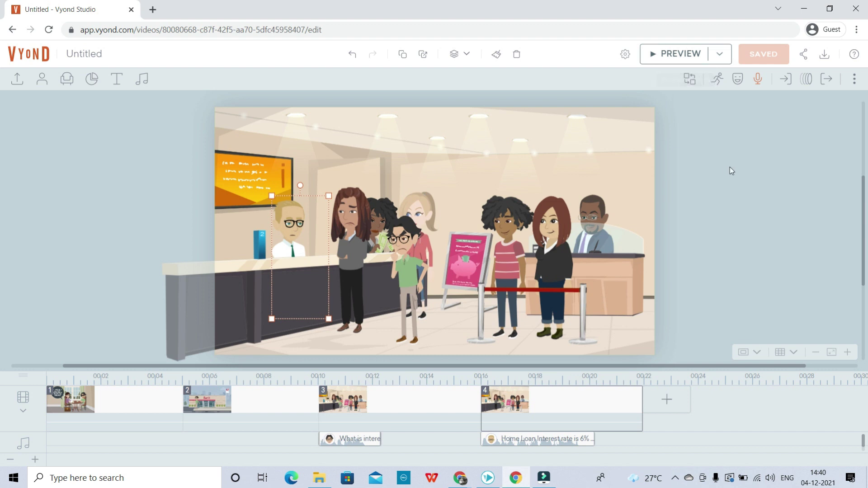
# Preview the whole video from the start, pausing and resuming playback during the home loan discussion scene
pyautogui.click(95, 404)
pyautogui.click(722, 55)
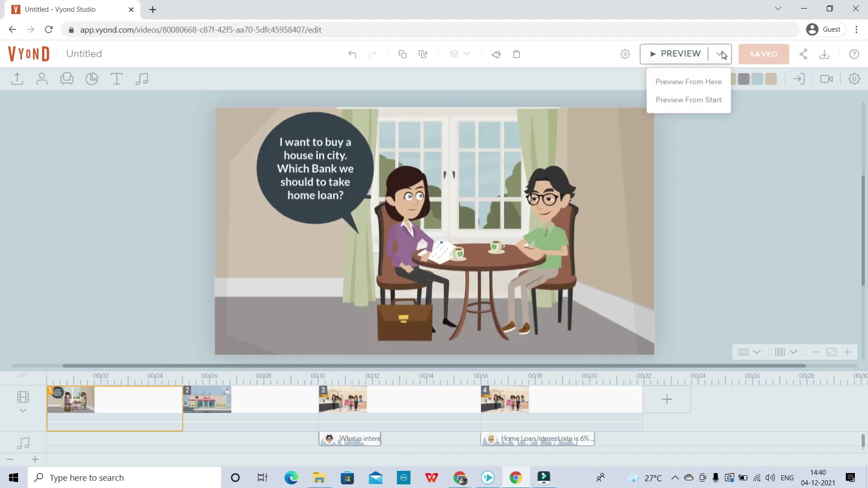
pyautogui.click(686, 100)
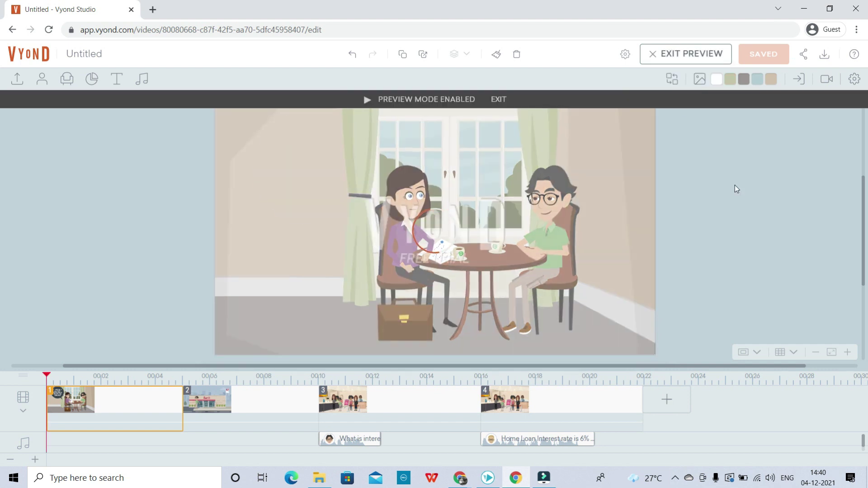
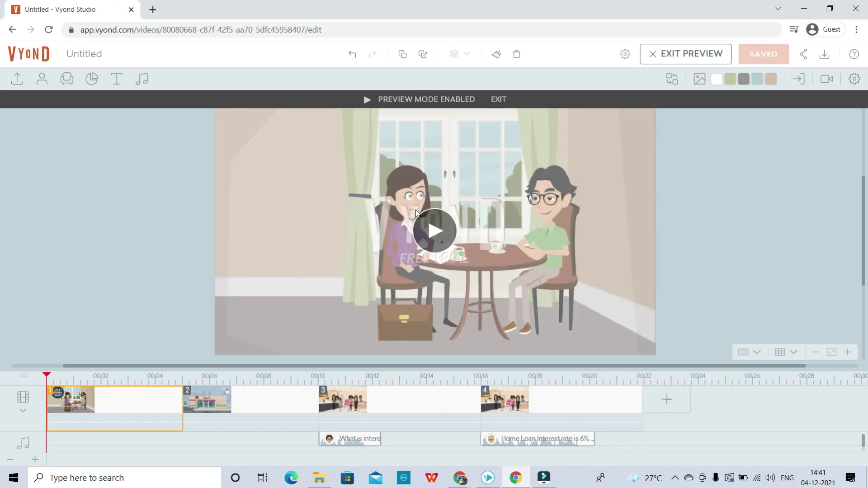
pyautogui.click(414, 197)
pyautogui.click(411, 199)
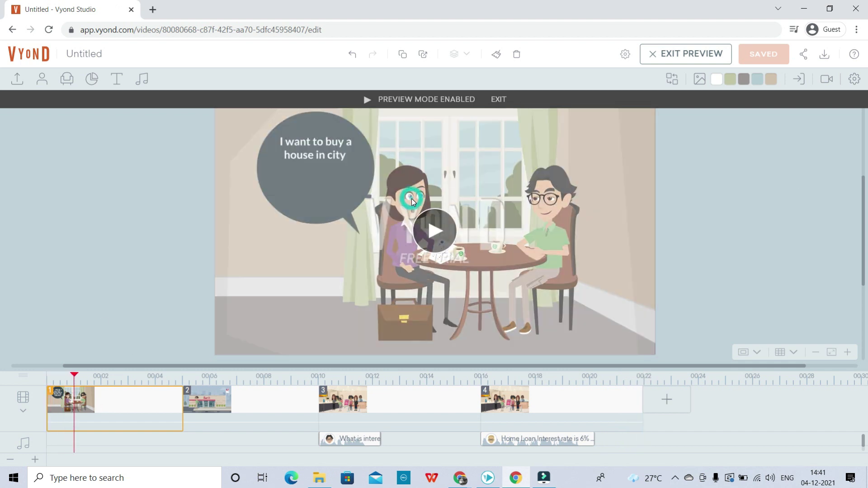
pyautogui.click(412, 199)
pyautogui.click(397, 246)
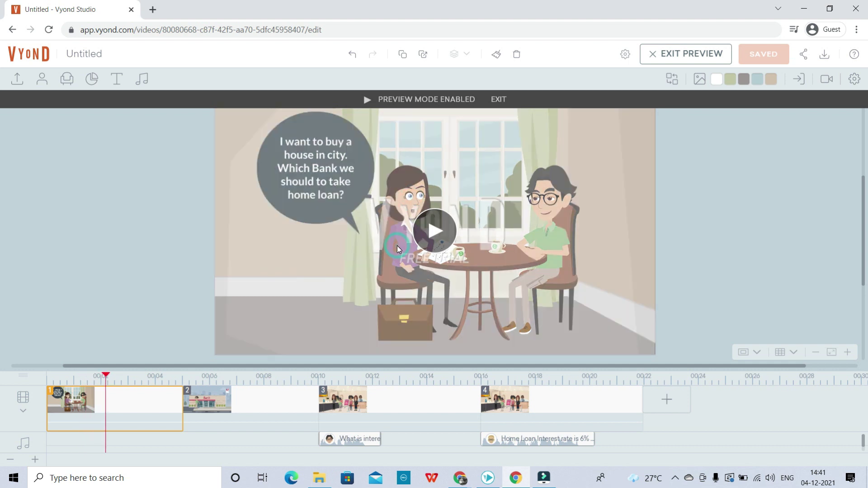
pyautogui.click(398, 252)
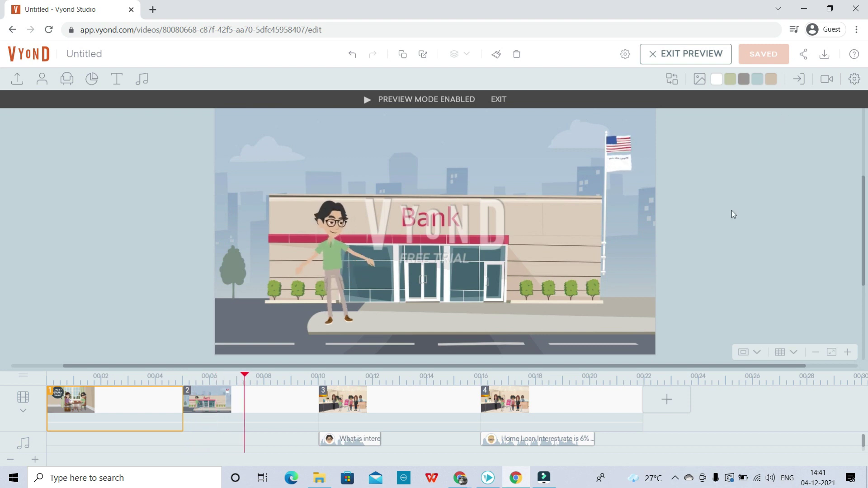
# Shorten the fourth scene on the timeline to end at about 20 seconds and select the third scene
pyautogui.click(514, 406)
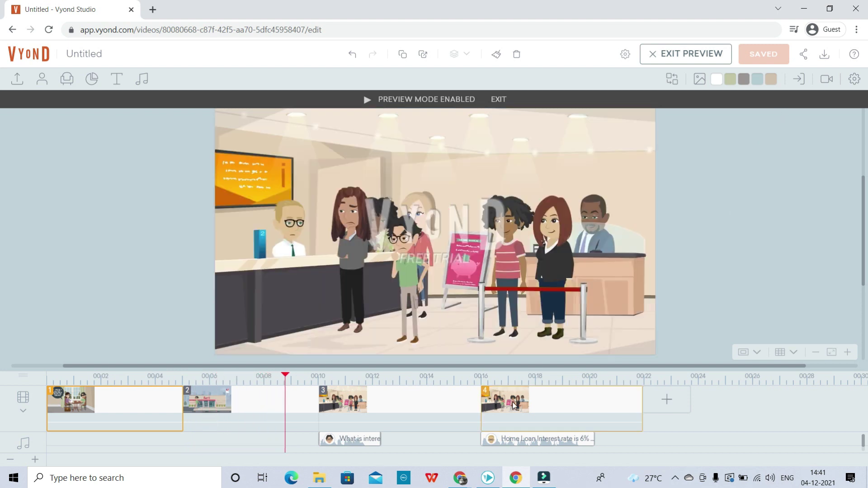
pyautogui.click(285, 248)
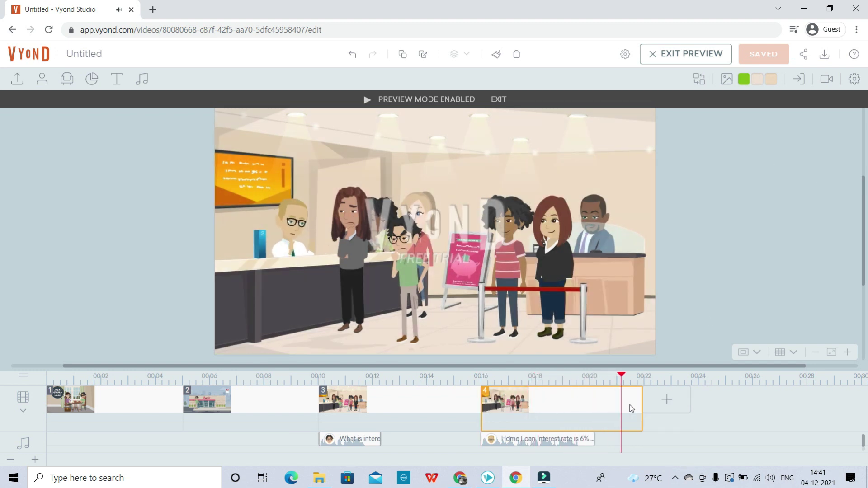
pyautogui.moveTo(642, 403); pyautogui.dragTo(583, 400)
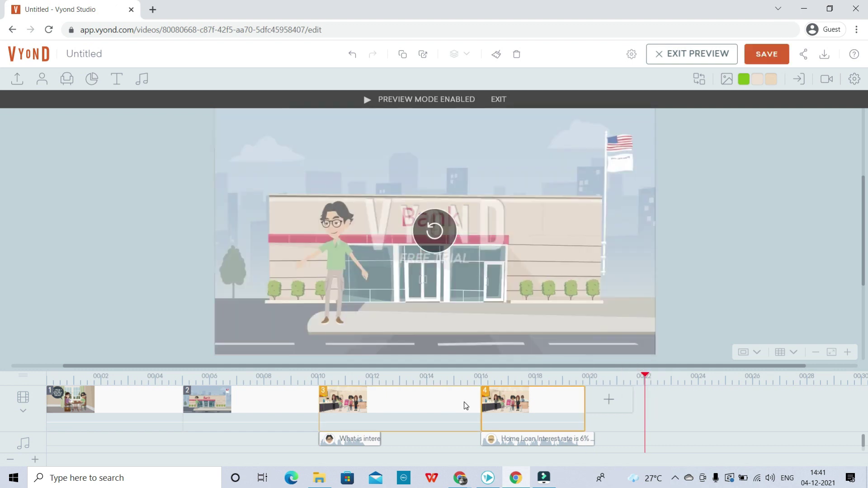
pyautogui.click(465, 403)
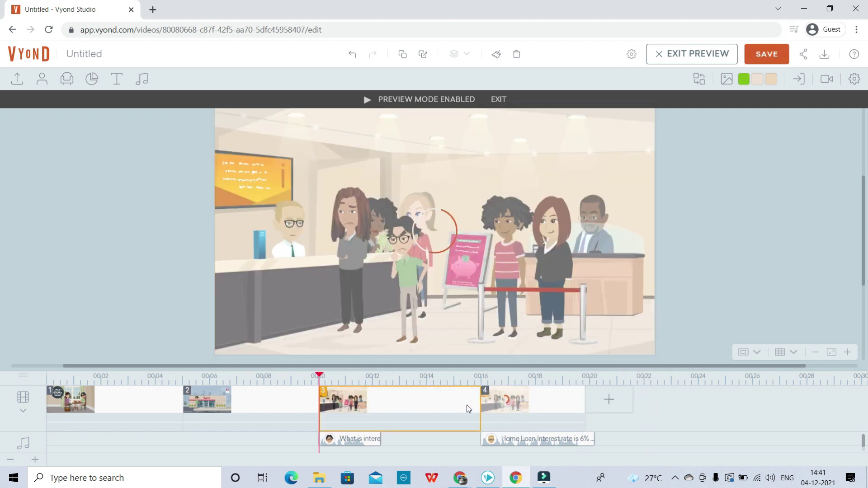
# Shorten the third scene on the timeline to end at about 14 seconds, and save the video
pyautogui.moveTo(478, 403); pyautogui.dragTo(430, 406)
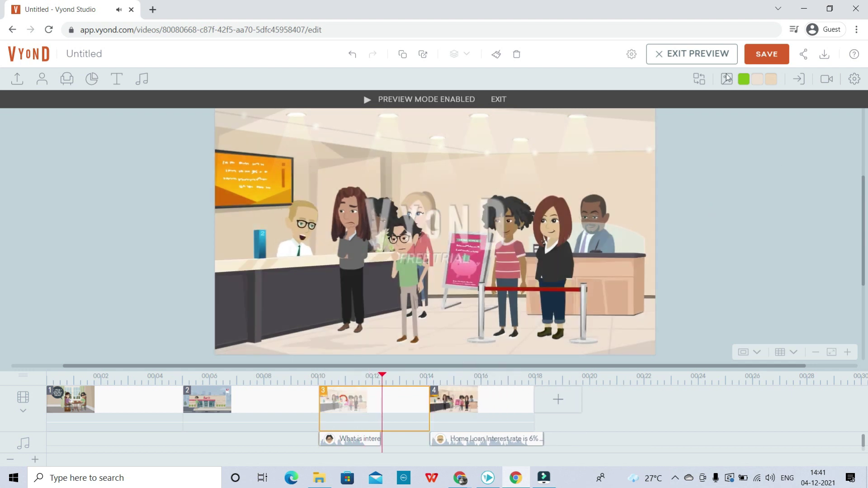
pyautogui.click(733, 60)
pyautogui.click(767, 54)
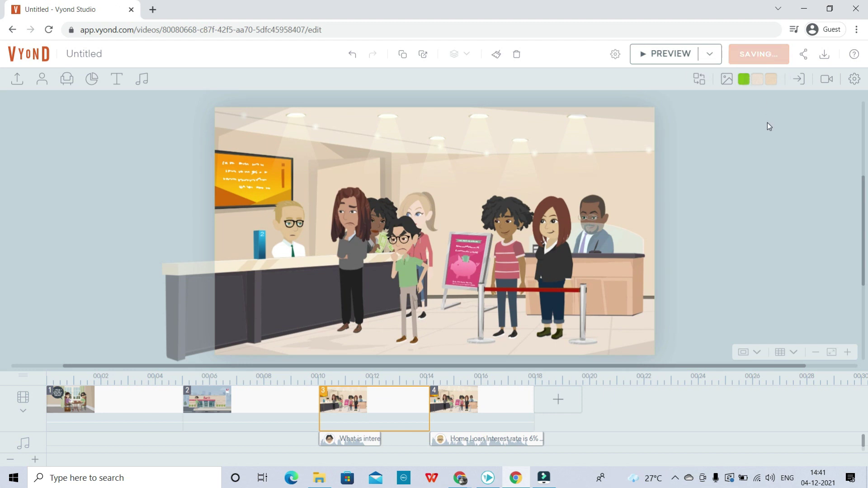
# Preview the video through to its end to check the shortened bank interior scenes
pyautogui.click(714, 59)
pyautogui.click(706, 100)
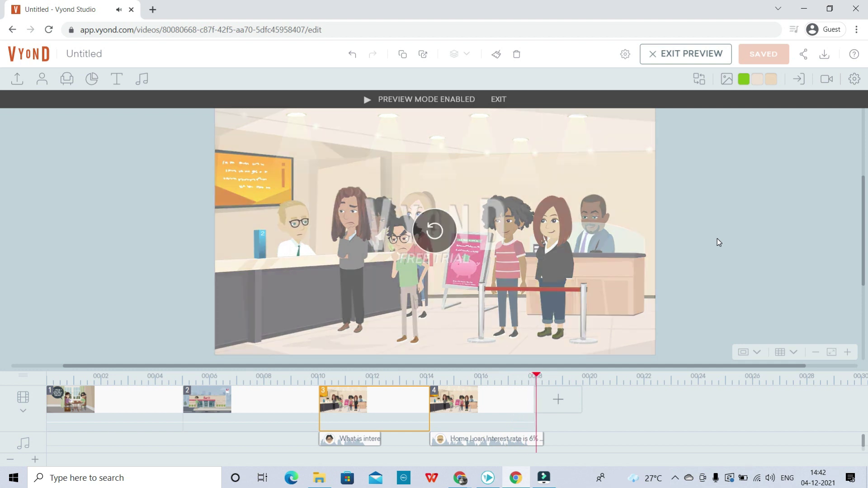
# Add a blank fifth scene and set its background to the Neighborhood location with the two large houses and driveway
pyautogui.click(558, 401)
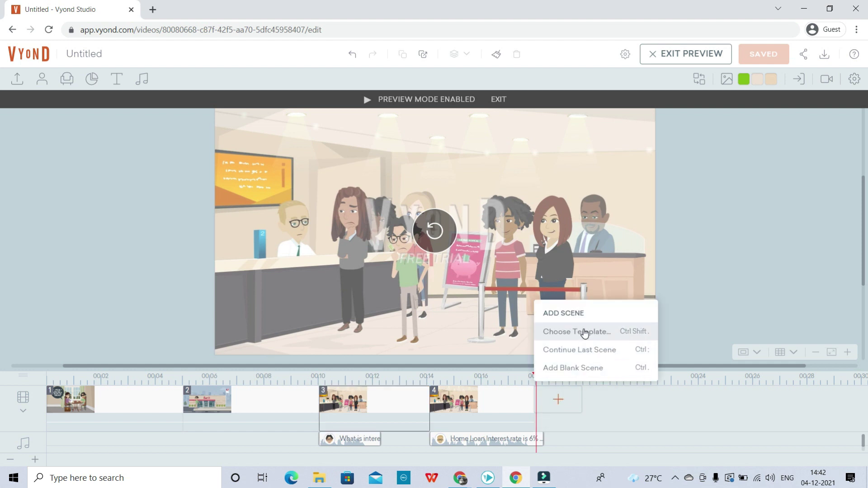
pyautogui.click(578, 369)
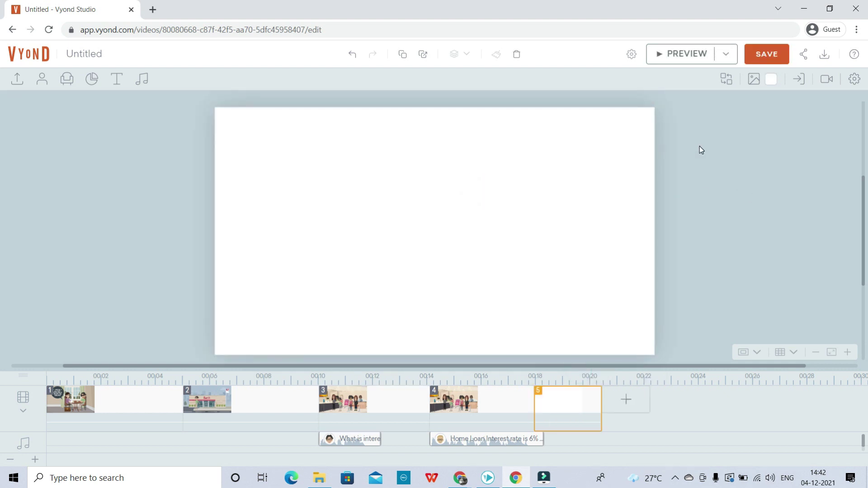
pyautogui.click(753, 80)
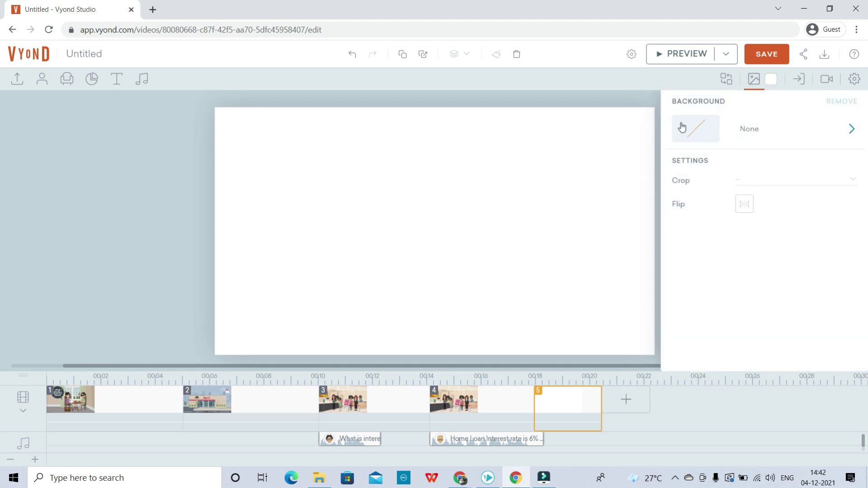
pyautogui.click(749, 133)
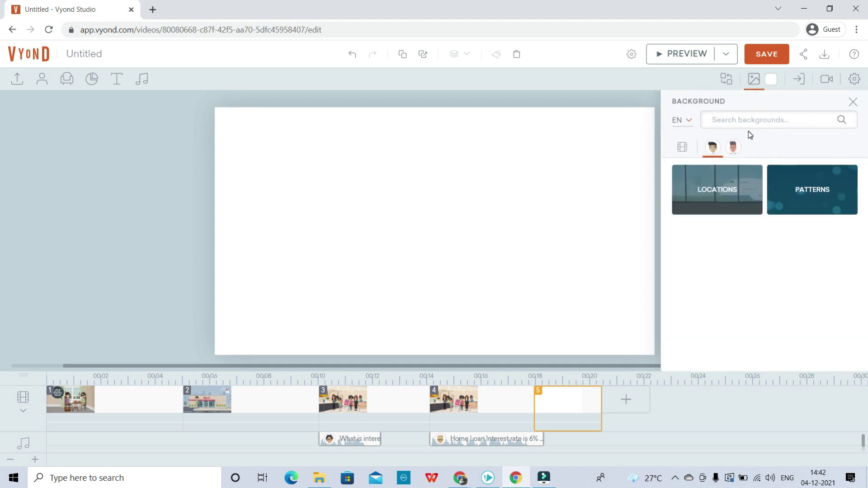
pyautogui.click(706, 189)
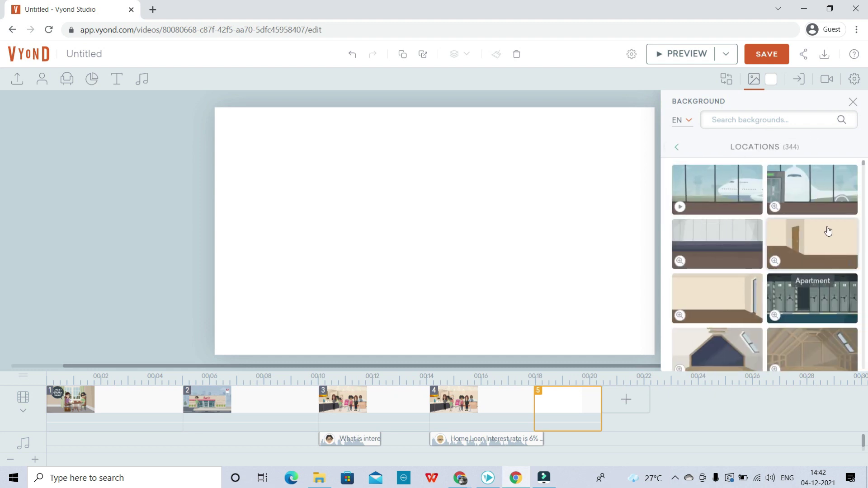
pyautogui.scroll(-10, 827, 236)
pyautogui.scroll(-5, 827, 244)
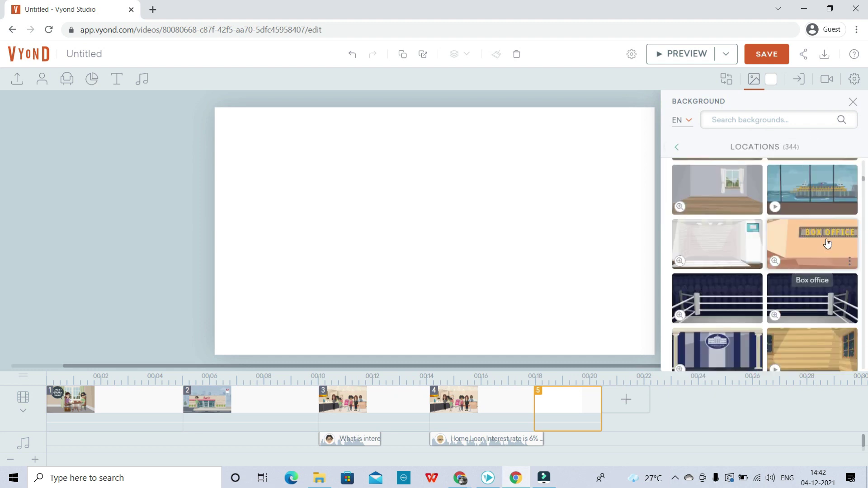
pyautogui.scroll(-4, 828, 240)
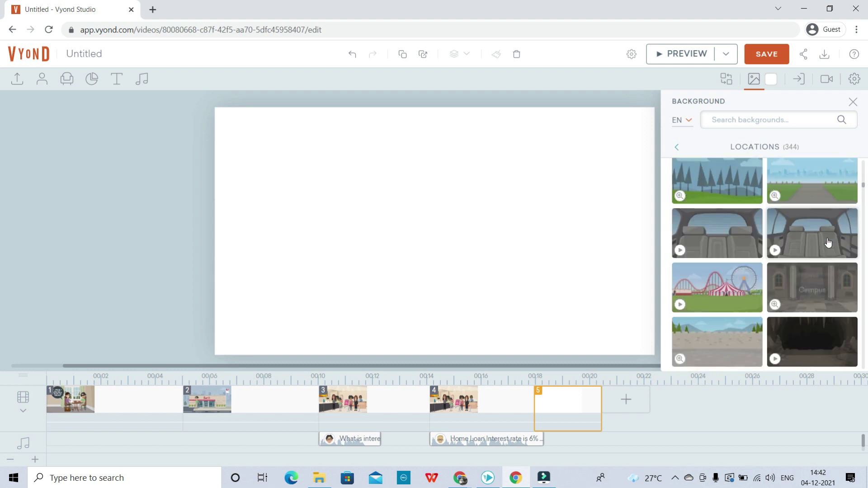
pyautogui.scroll(-2, 830, 243)
pyautogui.scroll(-3, 831, 240)
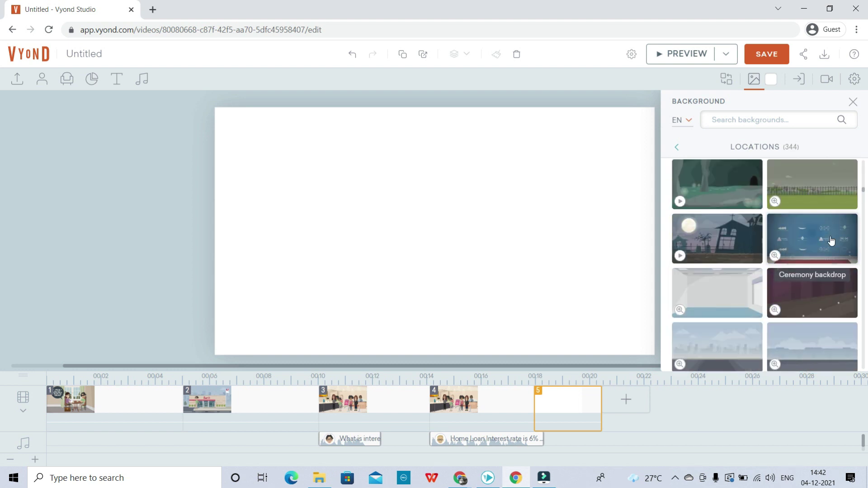
pyautogui.scroll(-3, 831, 240)
pyautogui.scroll(-5, 831, 240)
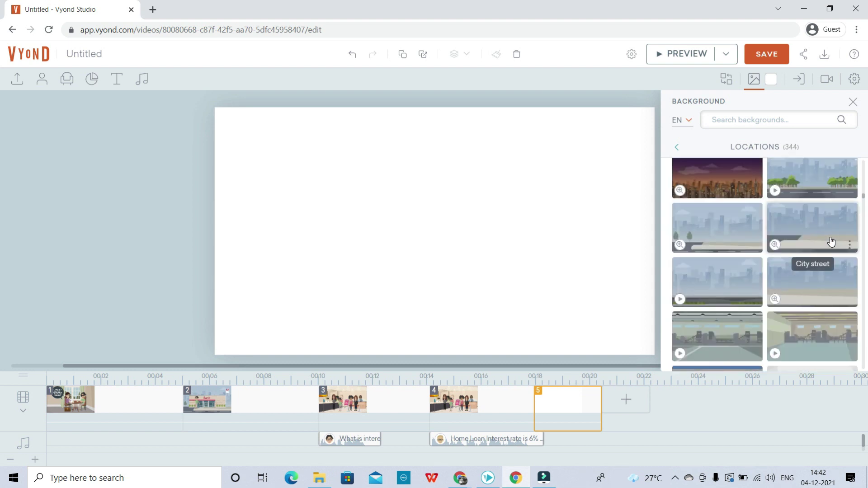
pyautogui.scroll(-3, 831, 241)
pyautogui.scroll(-5, 831, 241)
pyautogui.scroll(-3, 833, 241)
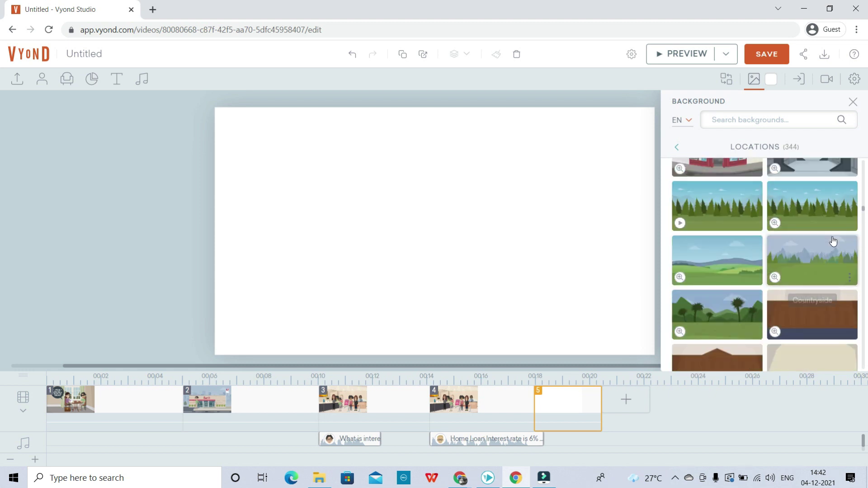
pyautogui.scroll(-8, 833, 241)
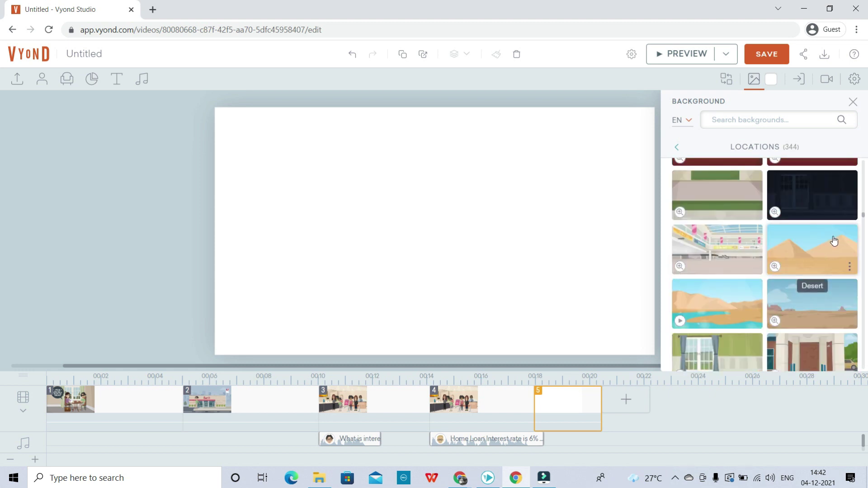
pyautogui.scroll(-3, 834, 241)
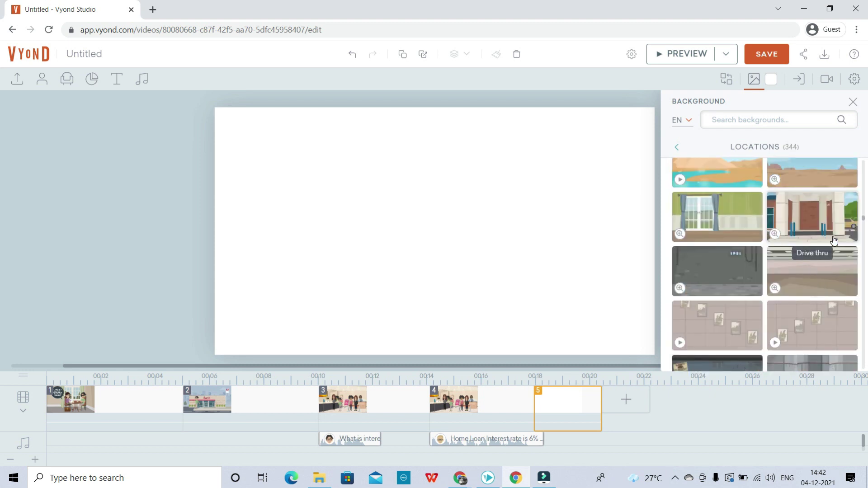
pyautogui.scroll(-3, 834, 241)
pyautogui.scroll(-5, 834, 241)
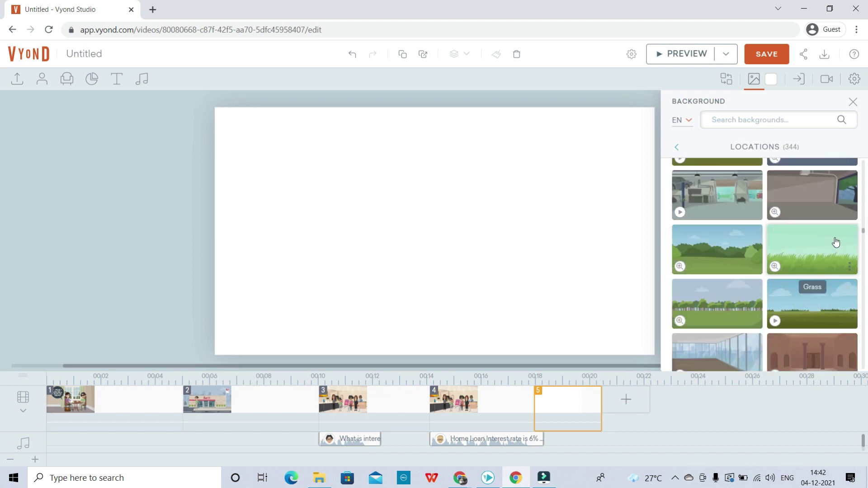
pyautogui.scroll(-8, 836, 242)
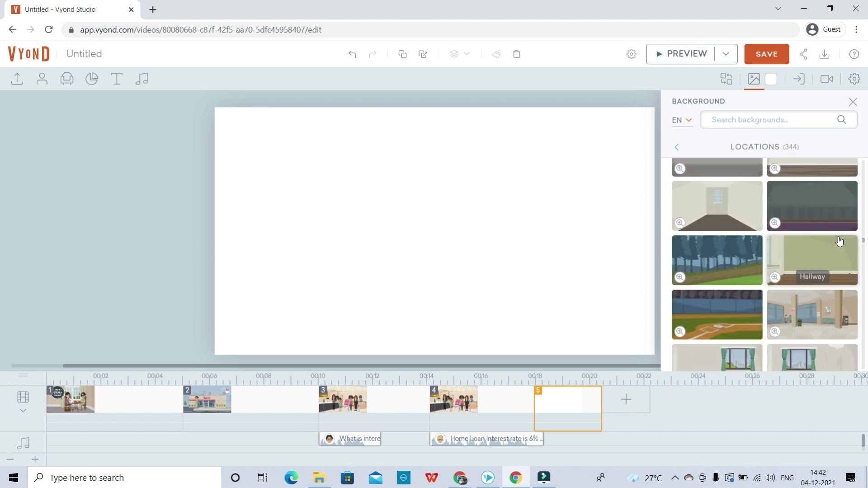
pyautogui.scroll(-10, 840, 240)
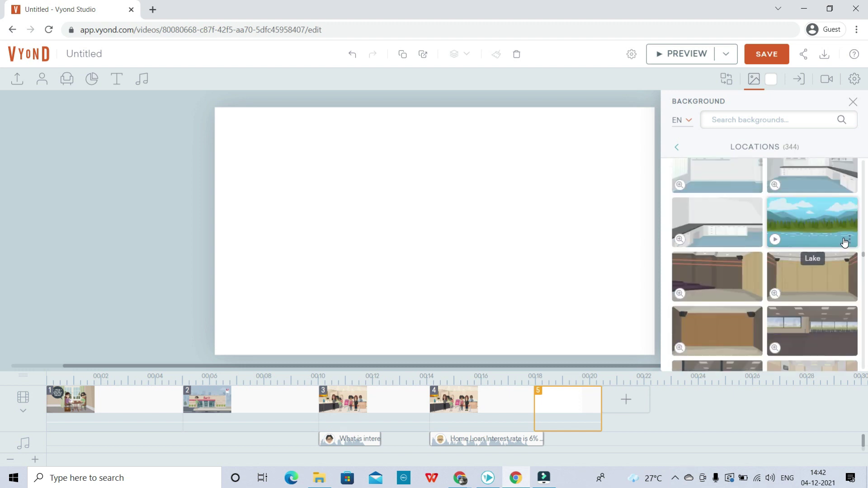
pyautogui.scroll(-8, 843, 239)
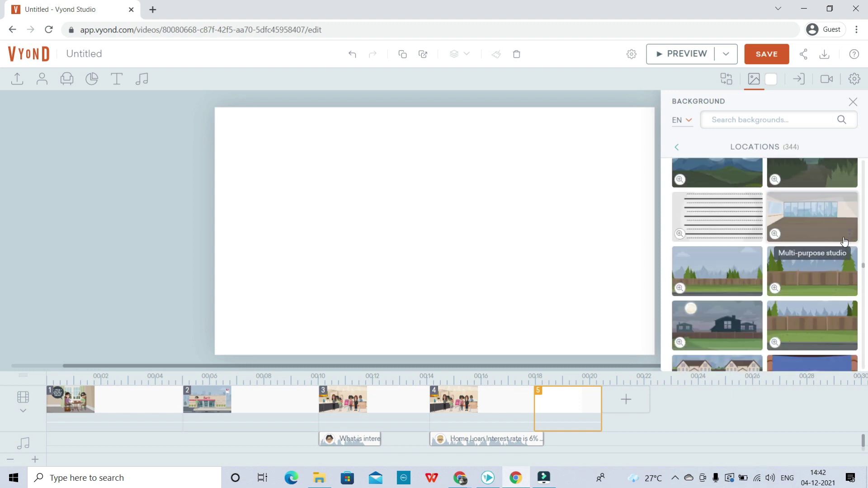
pyautogui.scroll(-3, 844, 240)
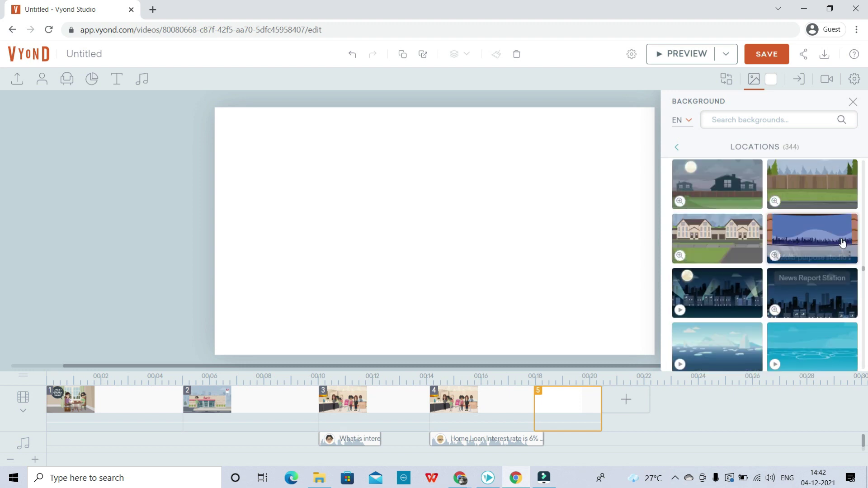
pyautogui.click(711, 250)
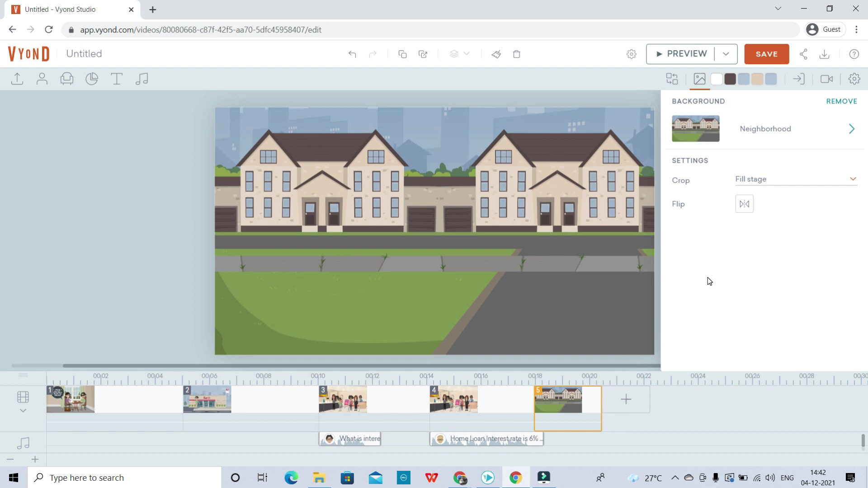
# Add the casual character with glasses and a green shirt, scale him down and stand him on the driveway
pyautogui.click(42, 80)
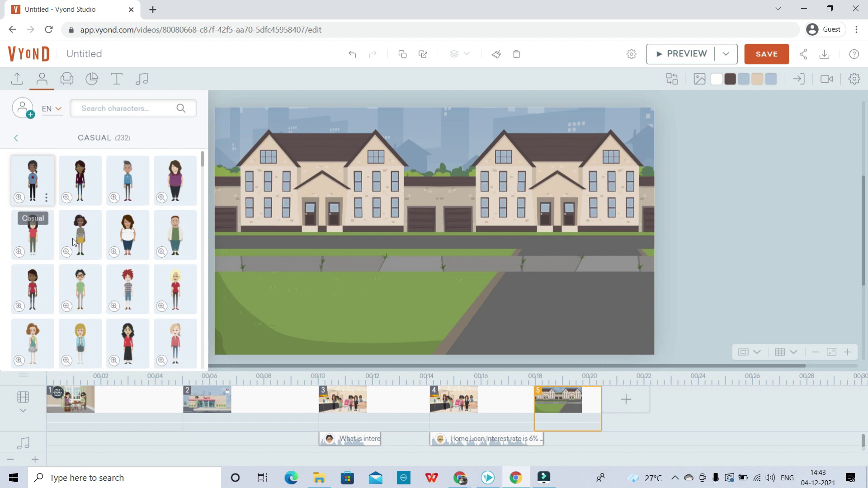
pyautogui.click(82, 286)
pyautogui.moveTo(441, 240); pyautogui.dragTo(304, 193)
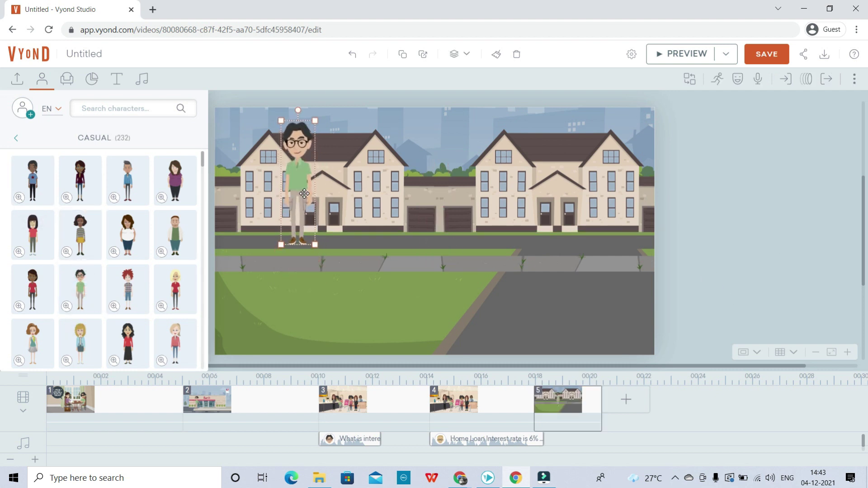
pyautogui.moveTo(288, 129); pyautogui.dragTo(290, 159)
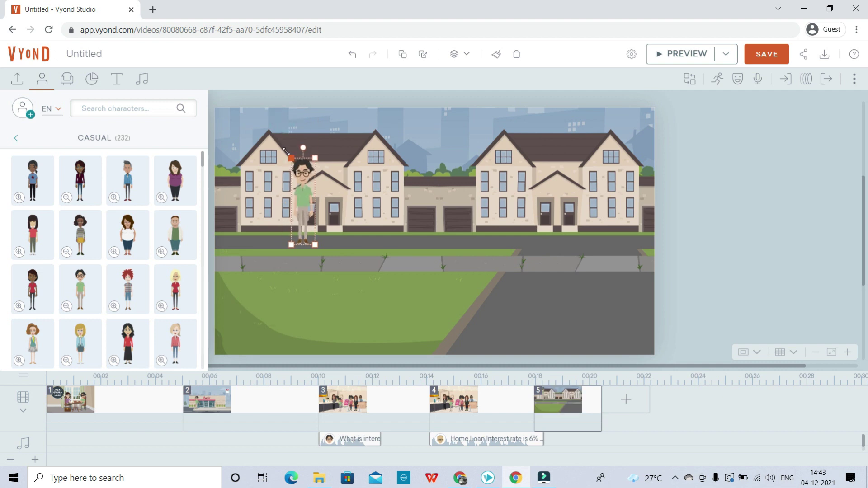
pyautogui.moveTo(311, 192); pyautogui.dragTo(505, 279)
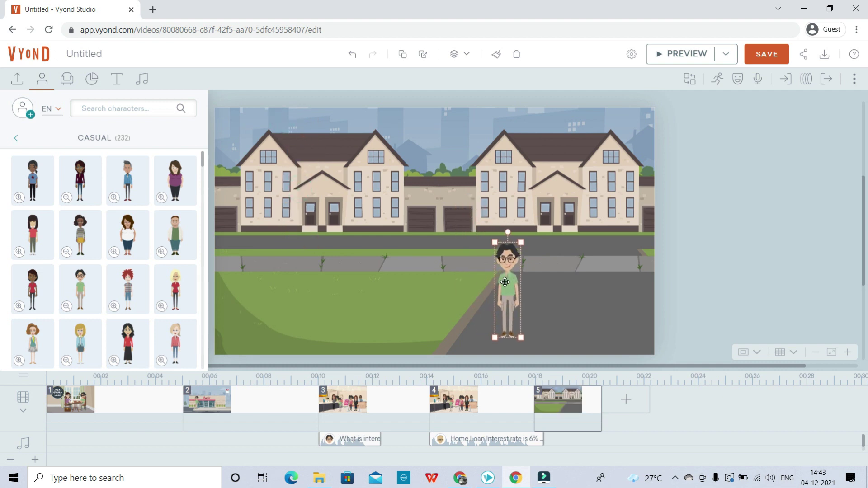
pyautogui.moveTo(489, 219); pyautogui.dragTo(489, 219)
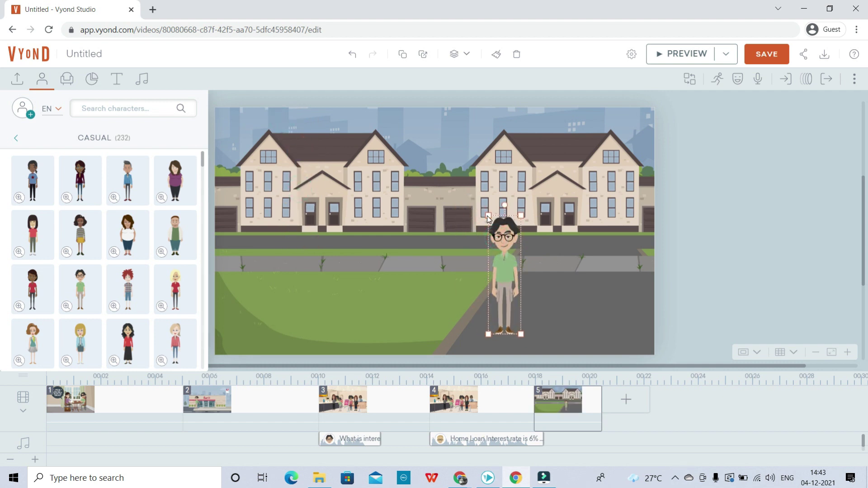
pyautogui.click(793, 159)
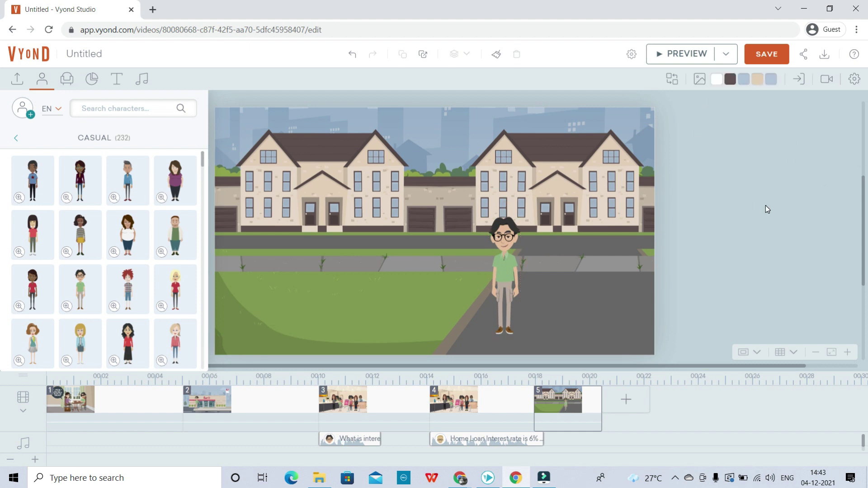
# Apply the Management action with a hand on another man's shoulder to the character, and shift the pair onto the middle of the driveway
pyautogui.click(504, 267)
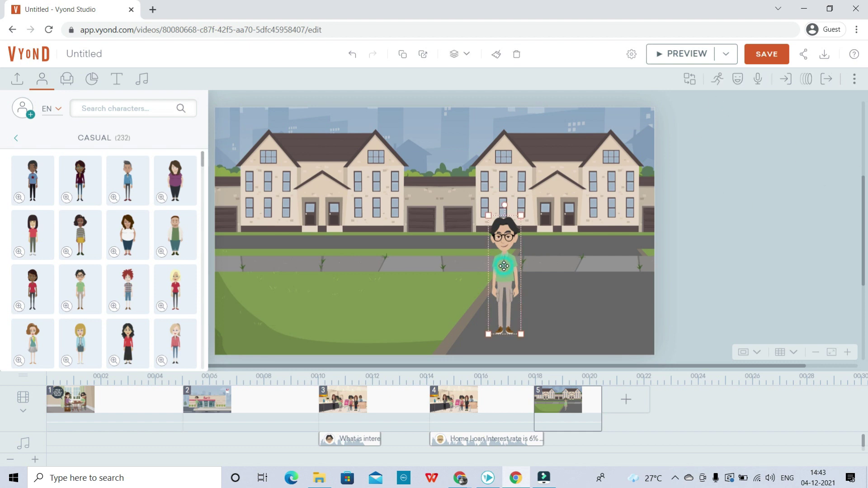
pyautogui.click(719, 80)
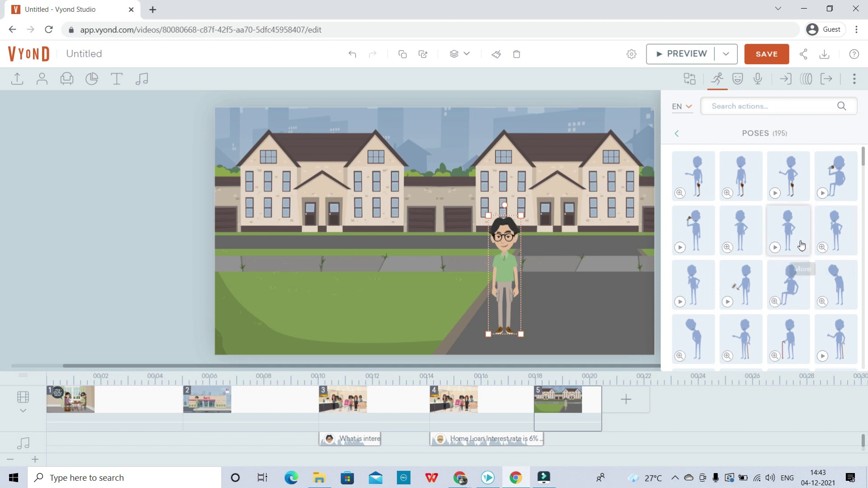
pyautogui.scroll(-10, 798, 251)
pyautogui.scroll(-5, 804, 249)
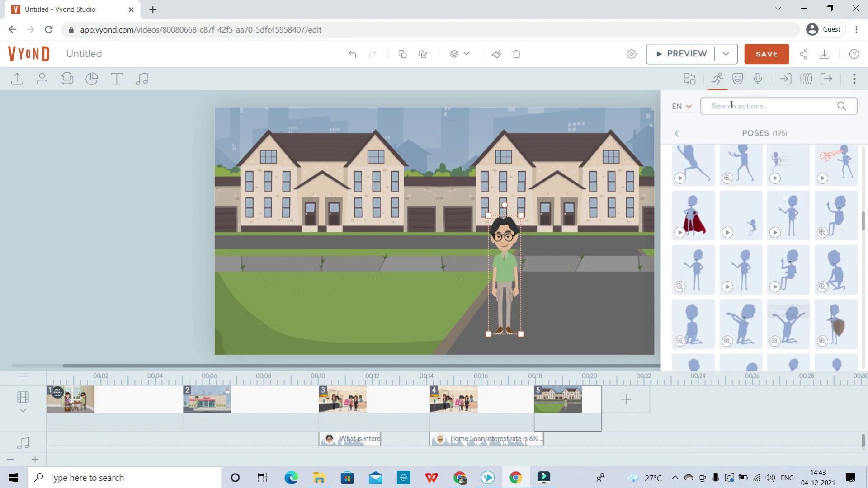
pyautogui.click(677, 134)
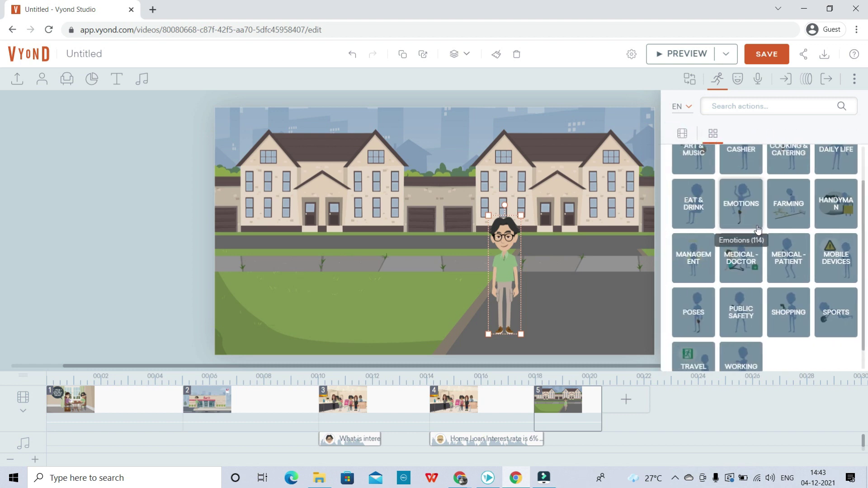
pyautogui.click(693, 255)
pyautogui.scroll(-1, 833, 242)
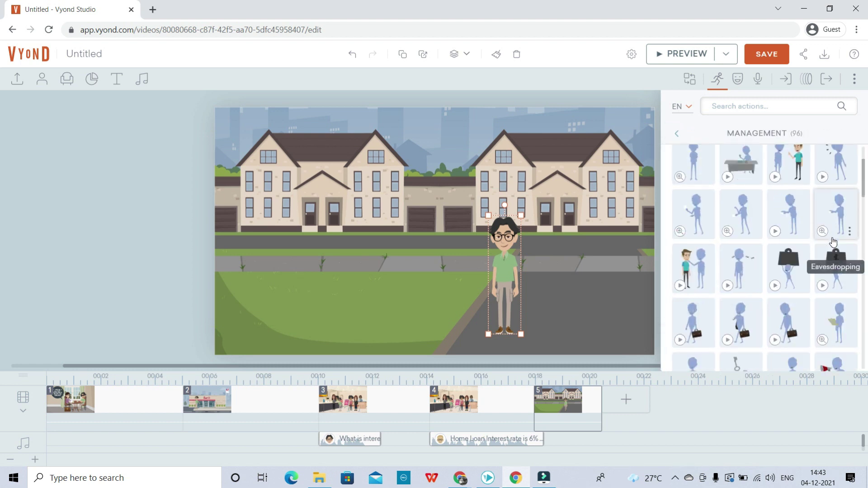
pyautogui.click(694, 270)
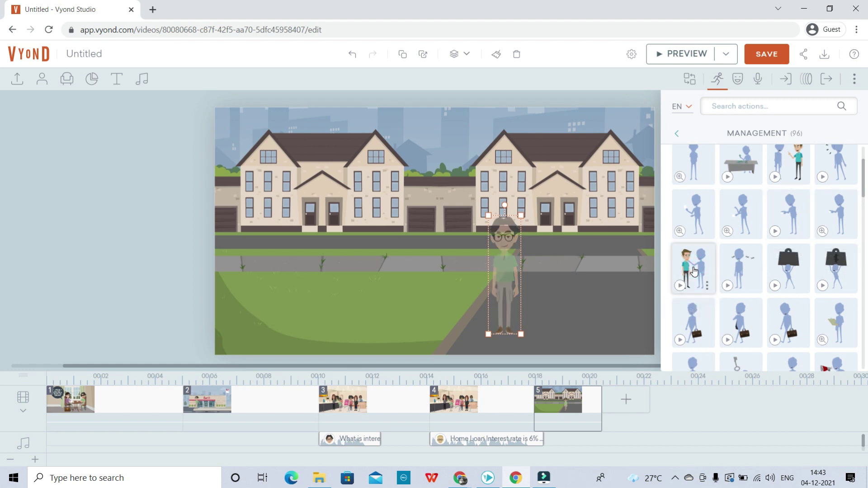
pyautogui.moveTo(498, 277); pyautogui.dragTo(570, 285)
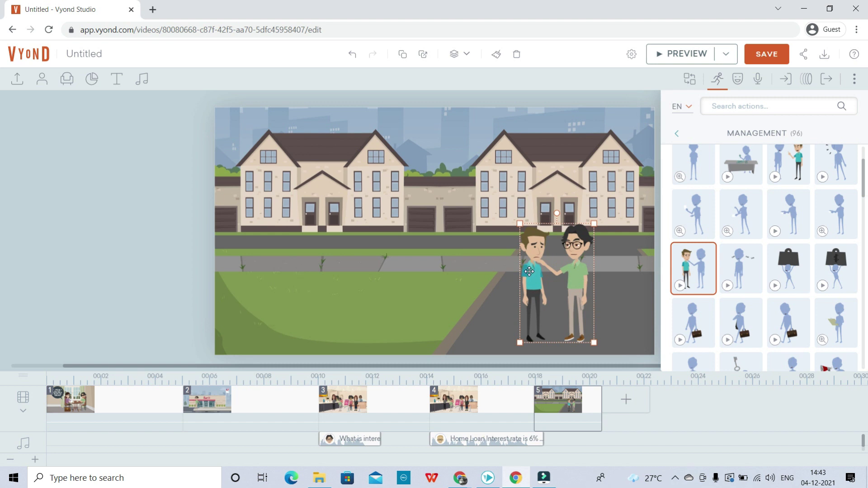
pyautogui.click(543, 273)
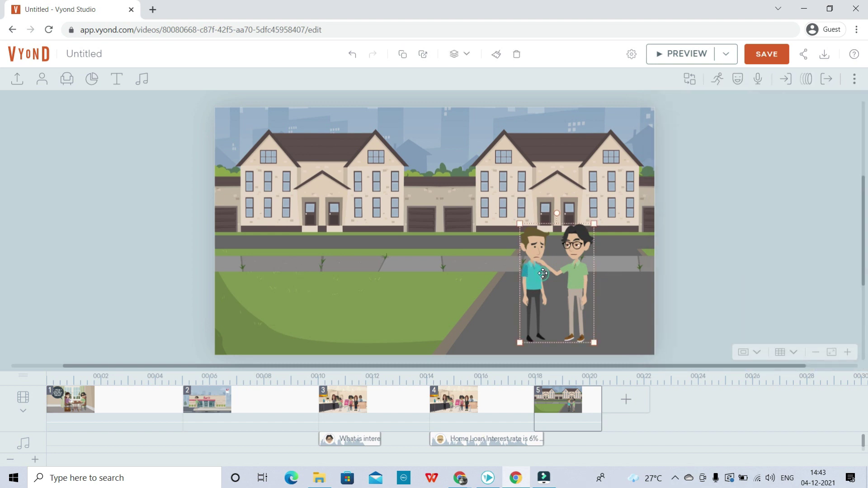
# Enlarge the two men on the driveway so their heads reach in front of the house doors, and reselect them
pyautogui.moveTo(594, 223); pyautogui.dragTo(613, 198)
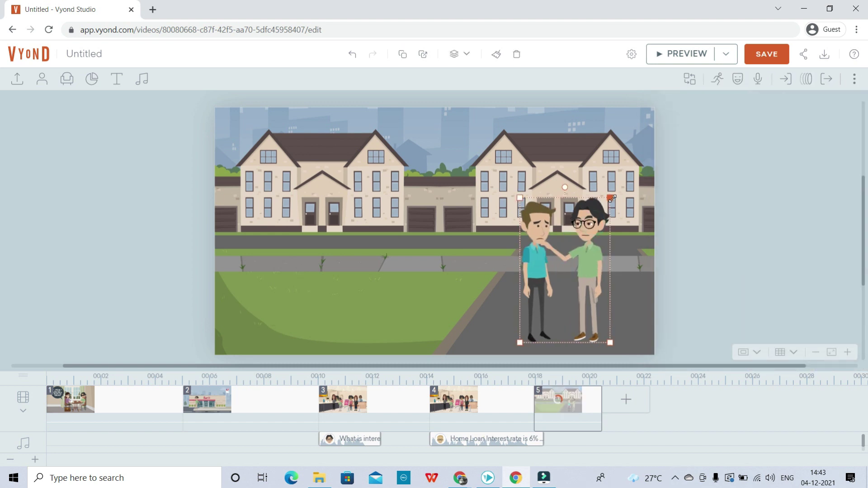
pyautogui.click(734, 249)
pyautogui.click(589, 253)
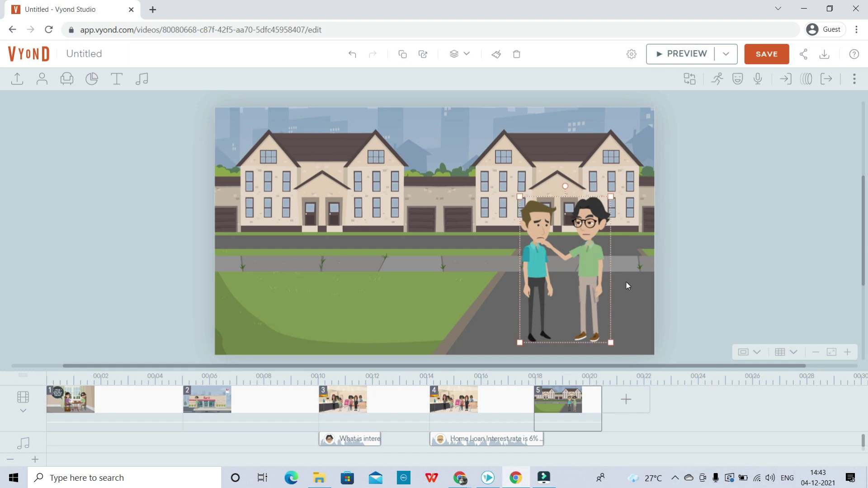
# Give the character with glasses a text-to-speech dialog reading "How much cost this House Have?" in the English Male - Alan (Australia) voice
pyautogui.click(758, 86)
pyautogui.click(779, 124)
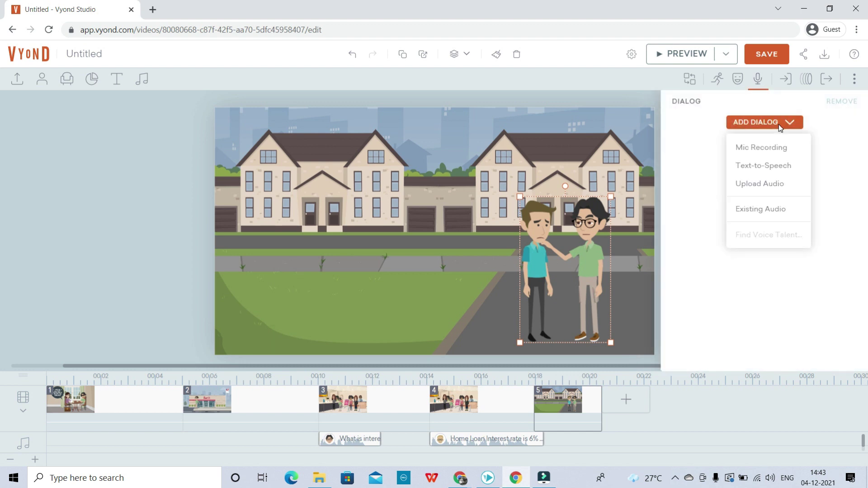
pyautogui.click(771, 166)
pyautogui.click(420, 220)
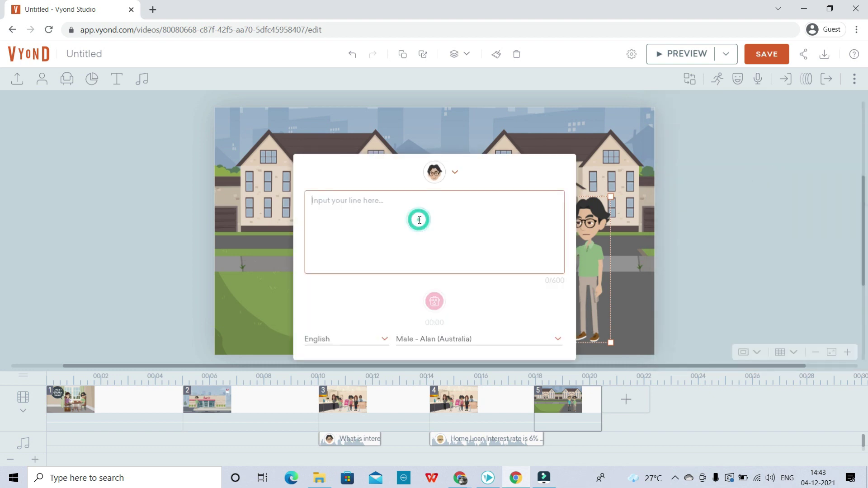
pyautogui.write('H')
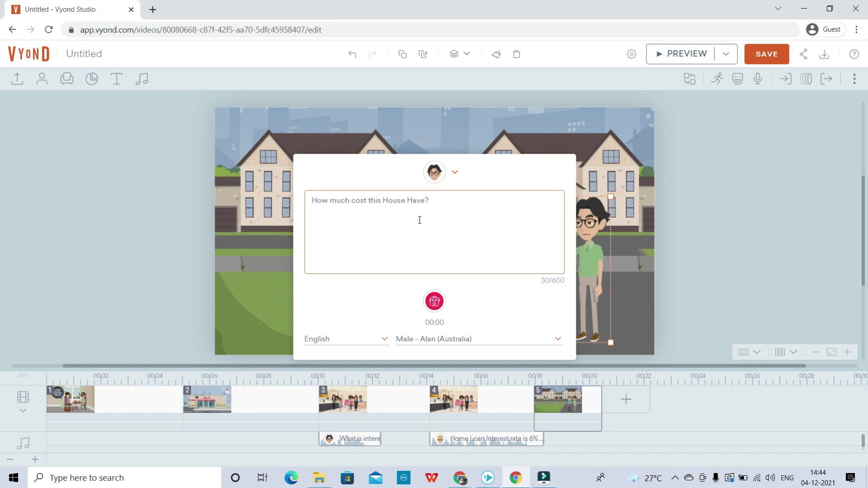
pyautogui.click(435, 301)
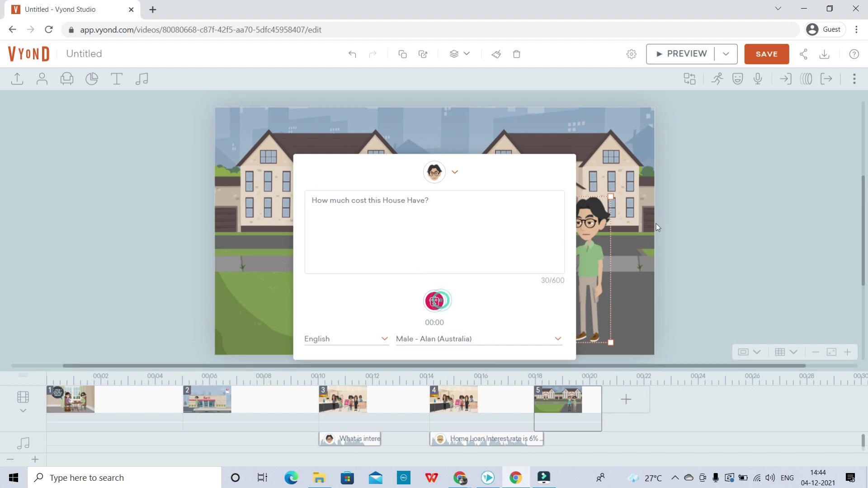
pyautogui.click(722, 201)
# Save the video and preview the neighborhood scene with its dialog, closing the preview at the end
pyautogui.click(771, 55)
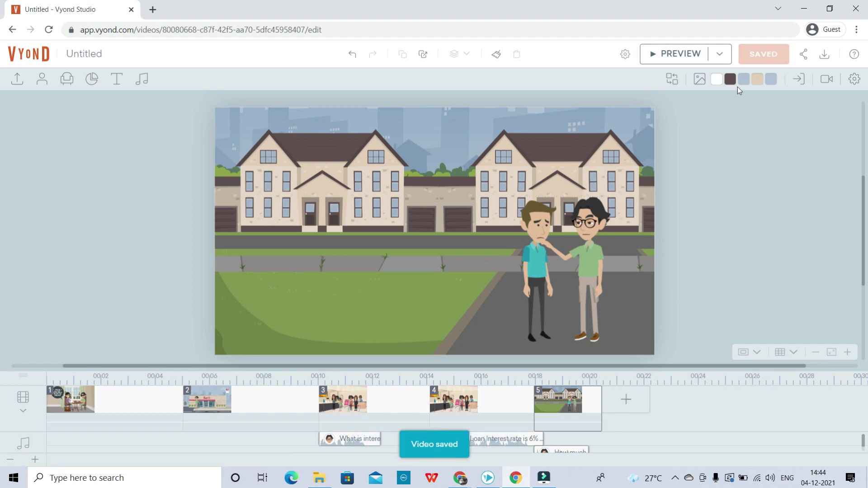
pyautogui.click(682, 55)
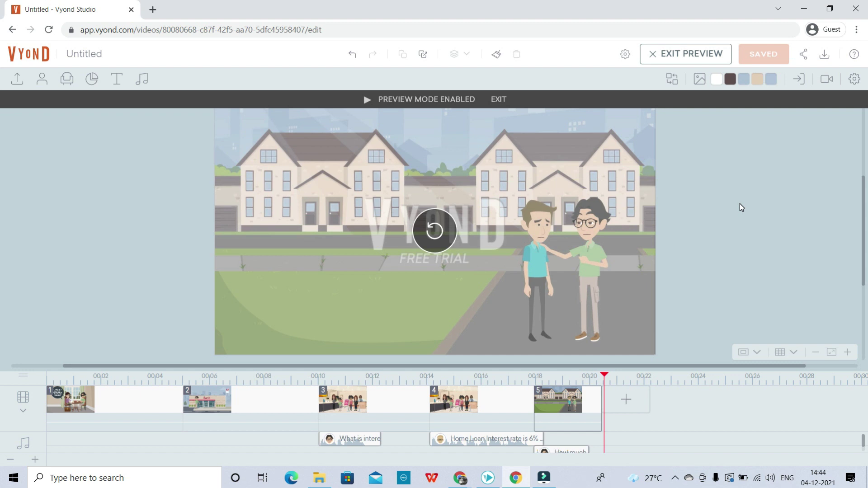
pyautogui.click(558, 286)
pyautogui.click(531, 243)
pyautogui.press('Escape')
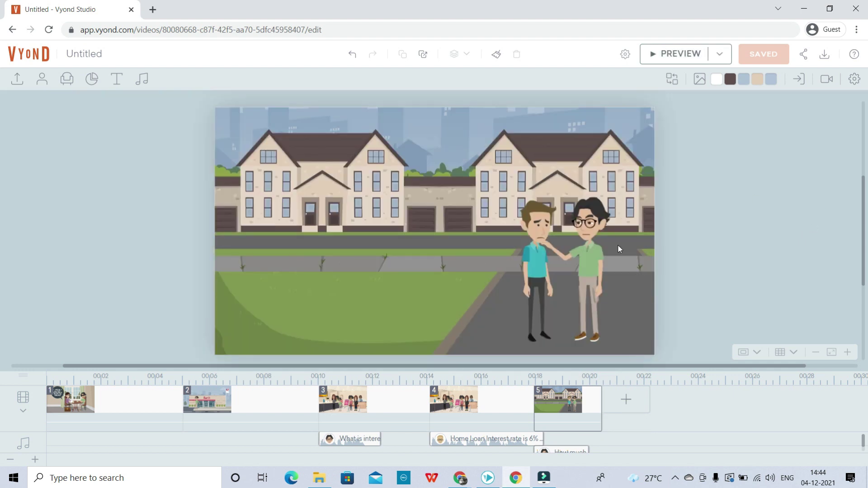
# Add a sixth scene continuing the last one and place the dark round speech bubble text above the man in the blue shirt
pyautogui.click(626, 399)
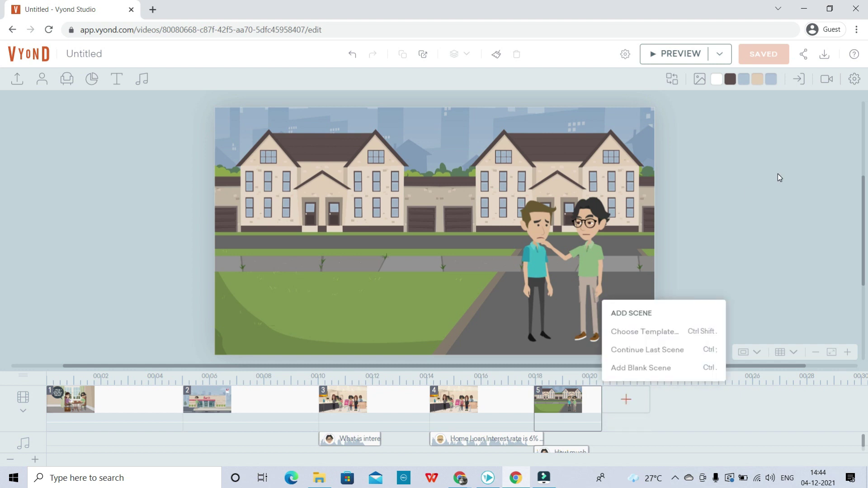
pyautogui.click(647, 352)
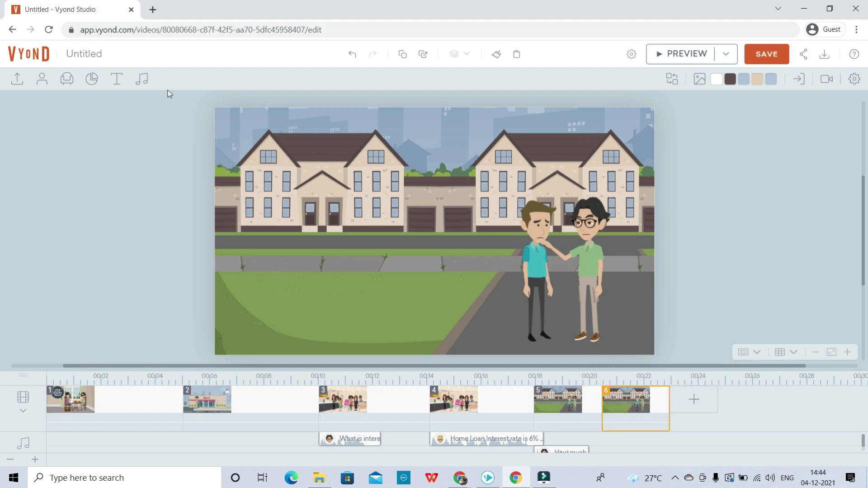
pyautogui.click(115, 83)
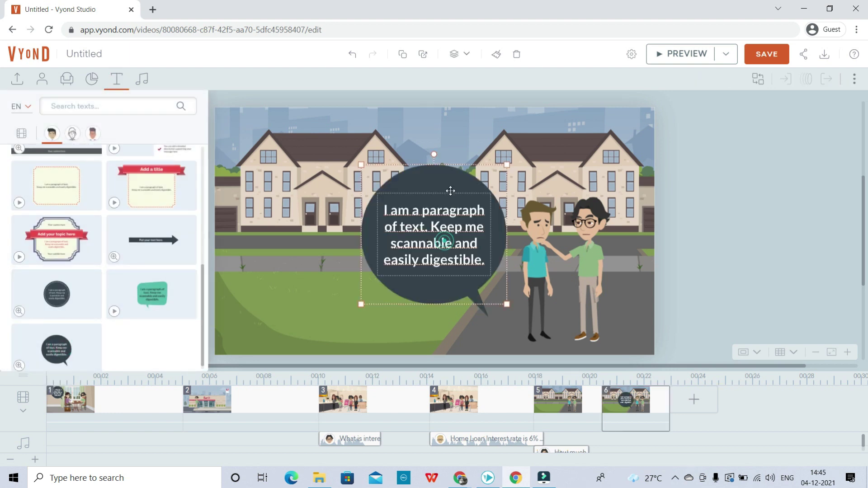
pyautogui.moveTo(445, 242); pyautogui.dragTo(472, 164)
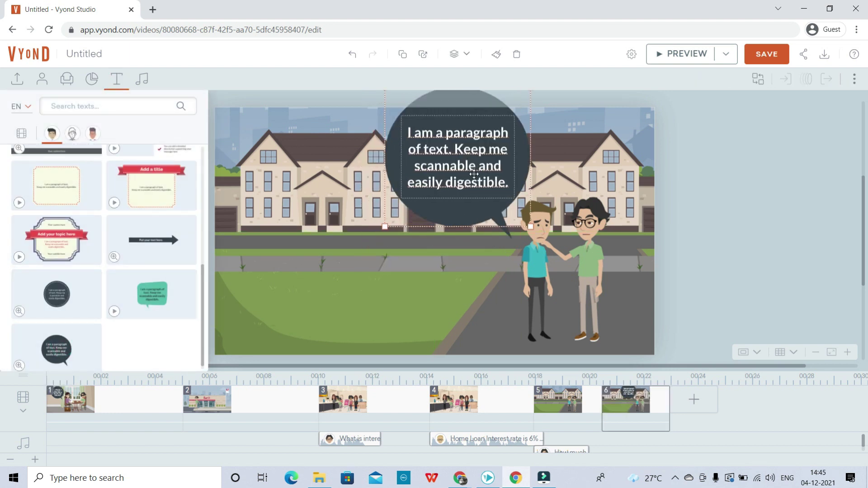
# Replace the speech bubble's placeholder text with "This House cost is 250,000 USD"
pyautogui.click(474, 174)
pyautogui.hotkey('ctrl', 'a')
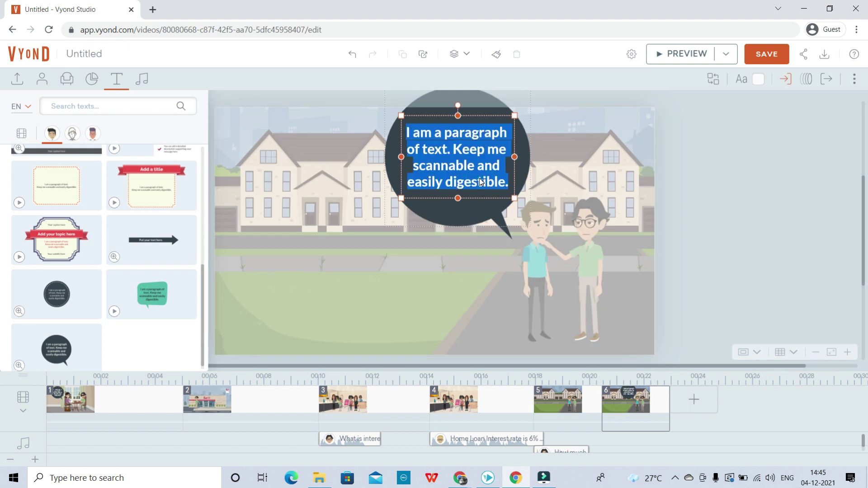
pyautogui.write('This ')
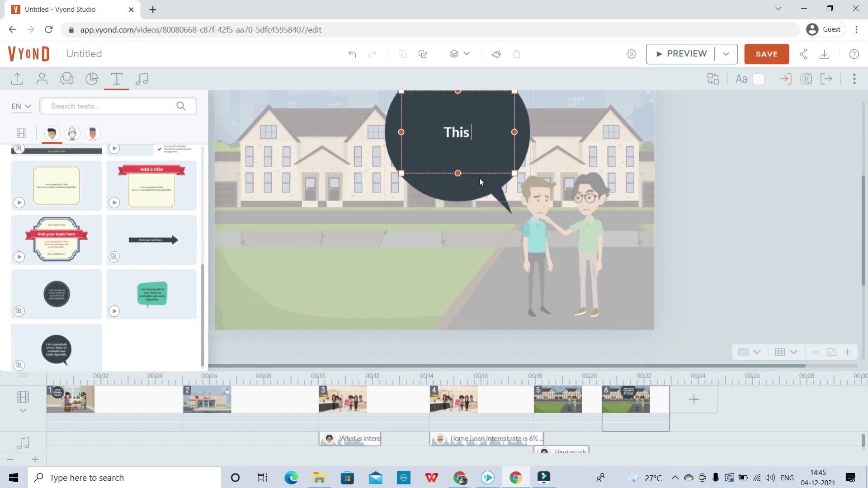
pyautogui.write('House ')
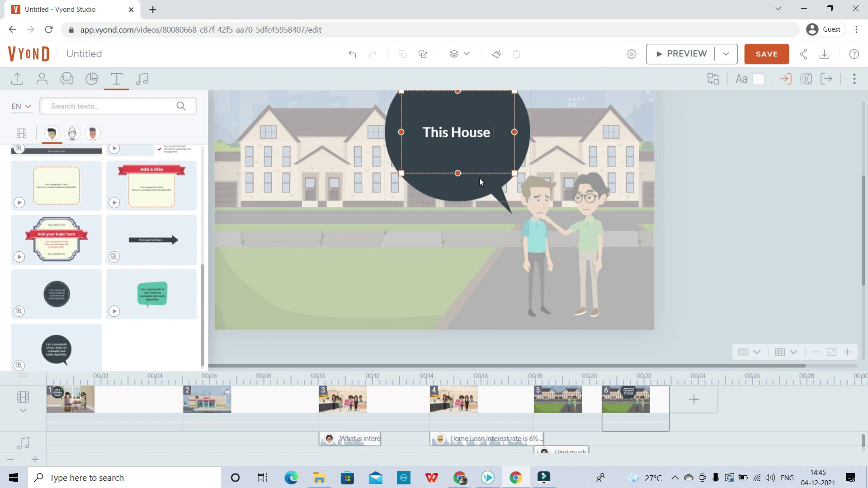
pyautogui.write('cost is ')
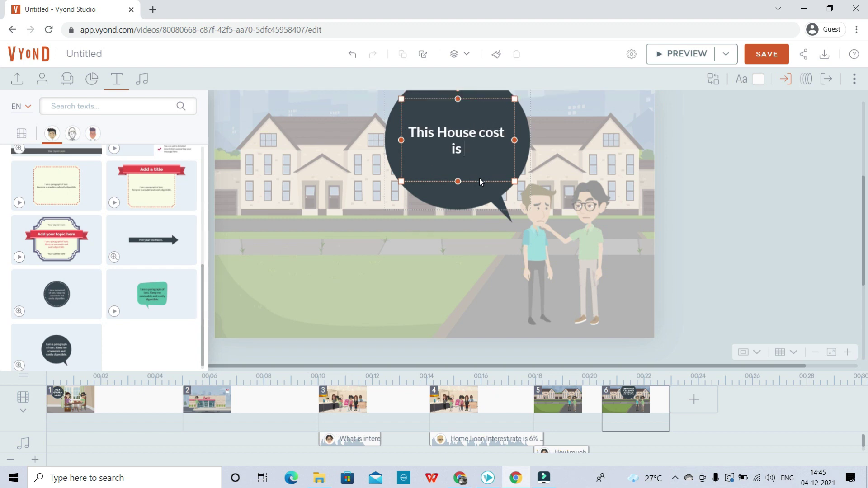
pyautogui.write('250,000 USD')
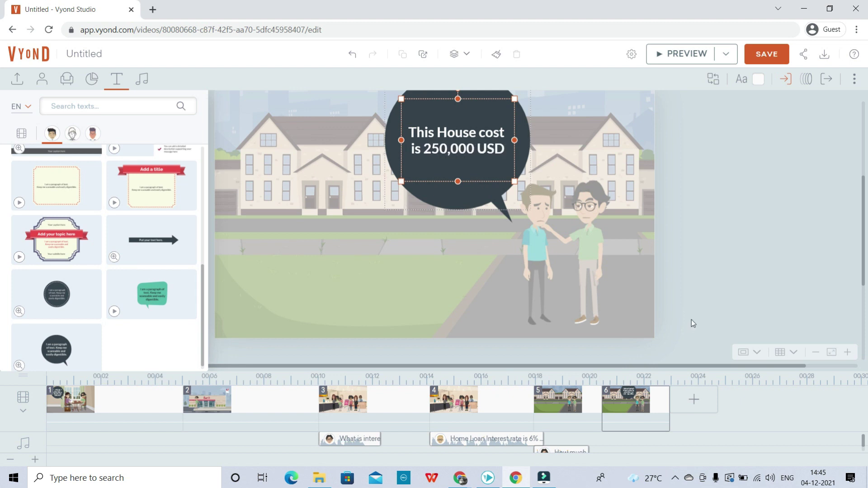
# Deselect the speech bubble text and preview the sixth scene
pyautogui.click(705, 273)
pyautogui.click(732, 224)
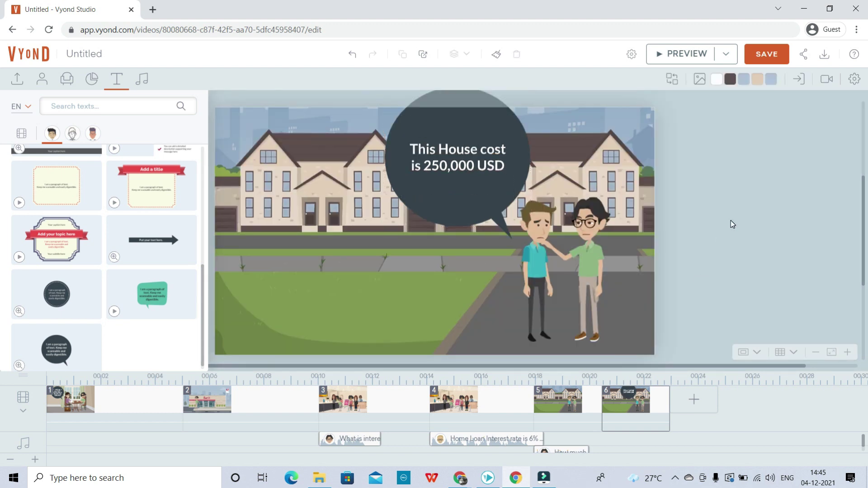
pyautogui.click(683, 53)
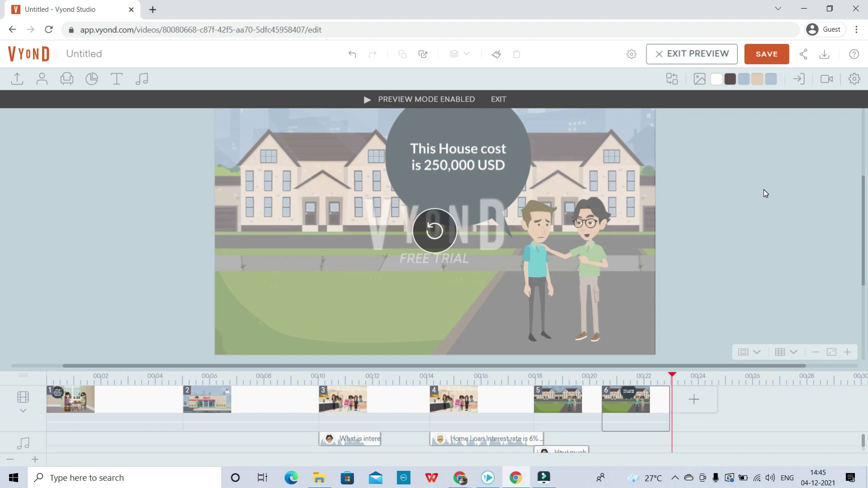
# Save the video and preview it from the start
pyautogui.click(763, 55)
pyautogui.click(721, 54)
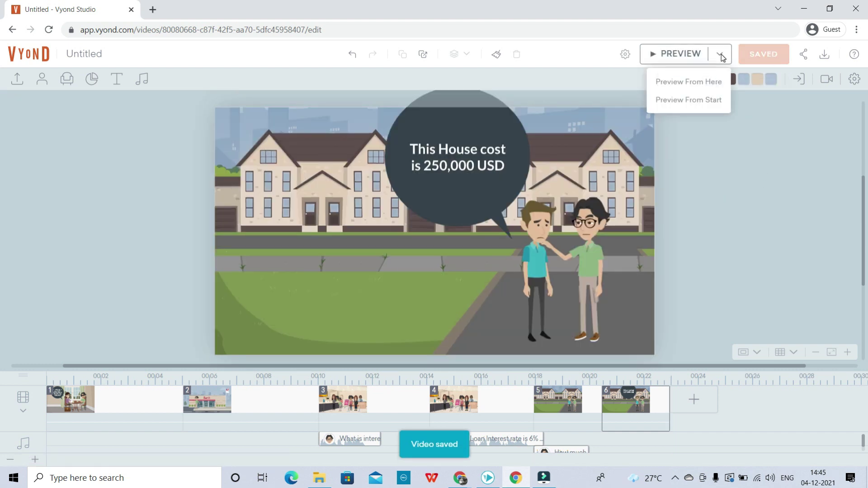
pyautogui.click(688, 100)
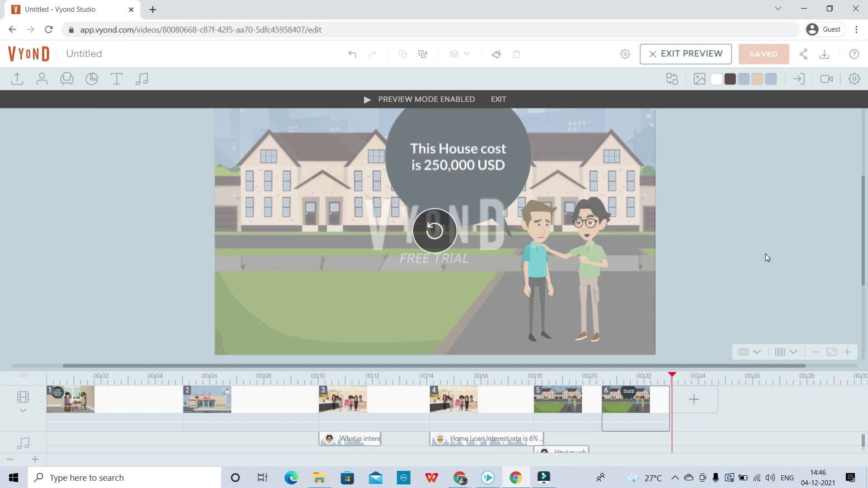
# Browse the character library's Casual, Office, and Holidays & Costumes categories for available characters
pyautogui.click(41, 81)
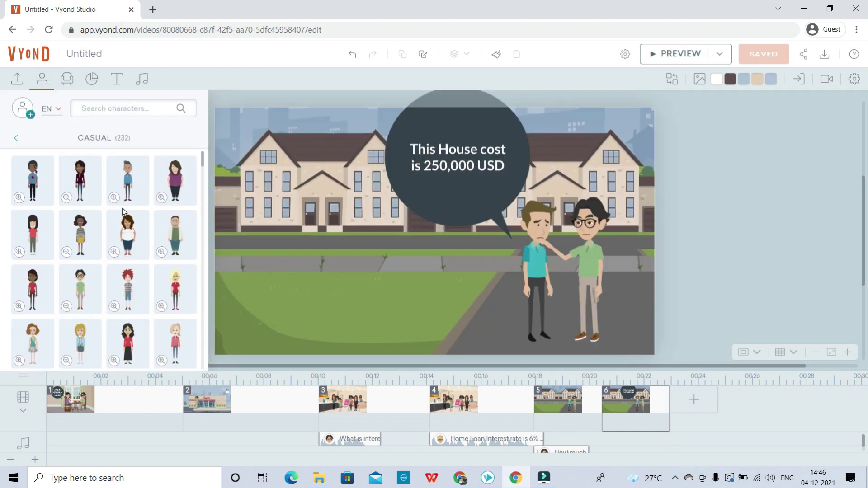
pyautogui.scroll(-10, 167, 236)
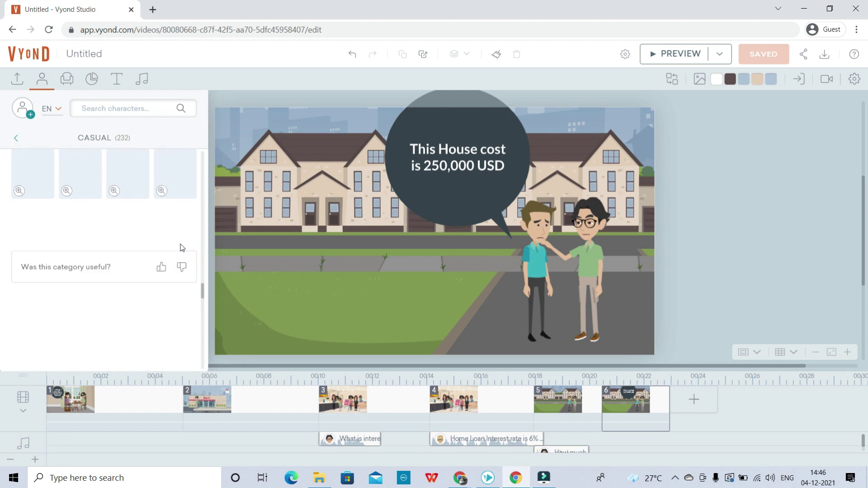
pyautogui.click(16, 139)
pyautogui.click(123, 141)
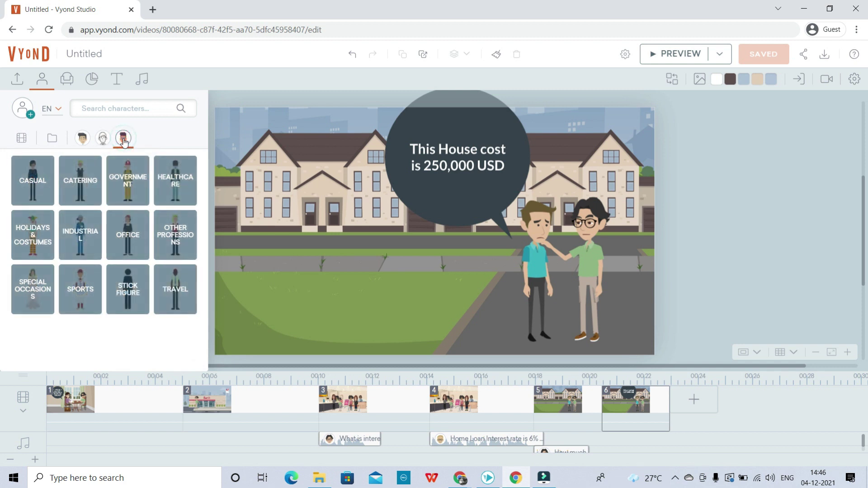
pyautogui.click(78, 140)
pyautogui.click(32, 180)
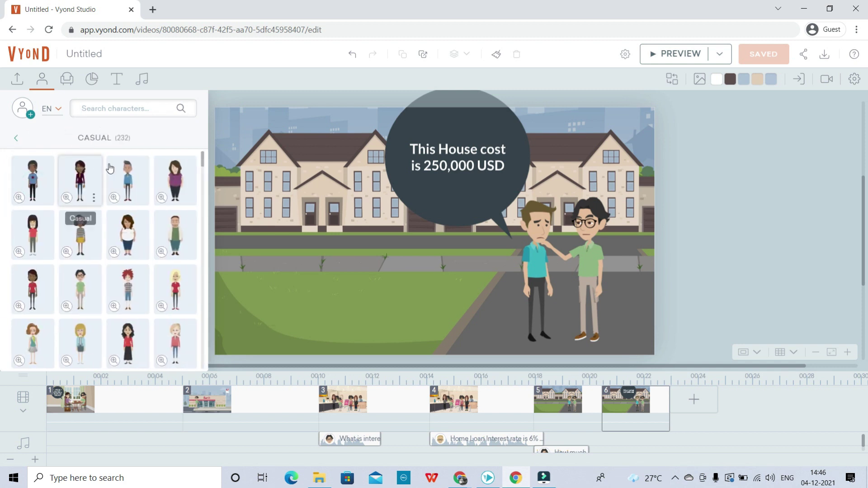
pyautogui.click(14, 141)
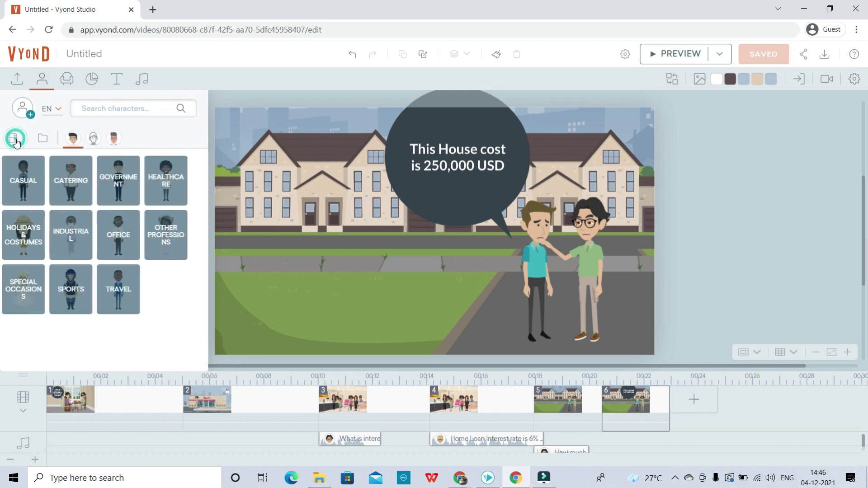
pyautogui.click(123, 237)
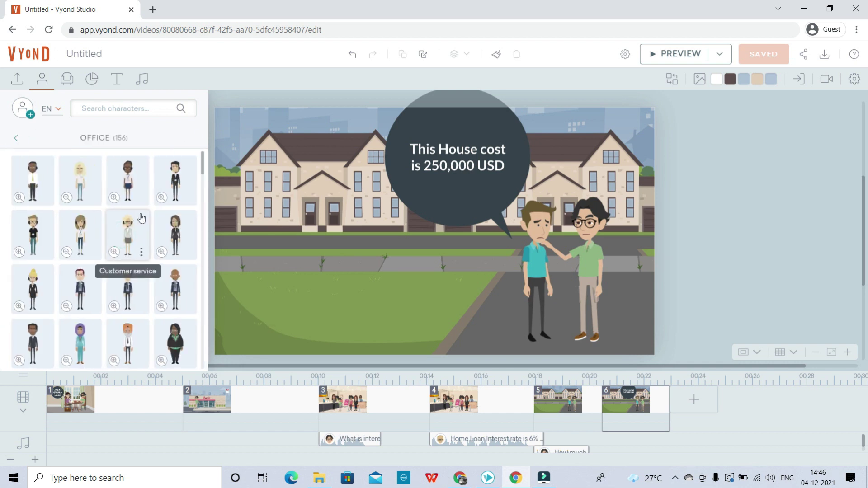
pyautogui.click(16, 138)
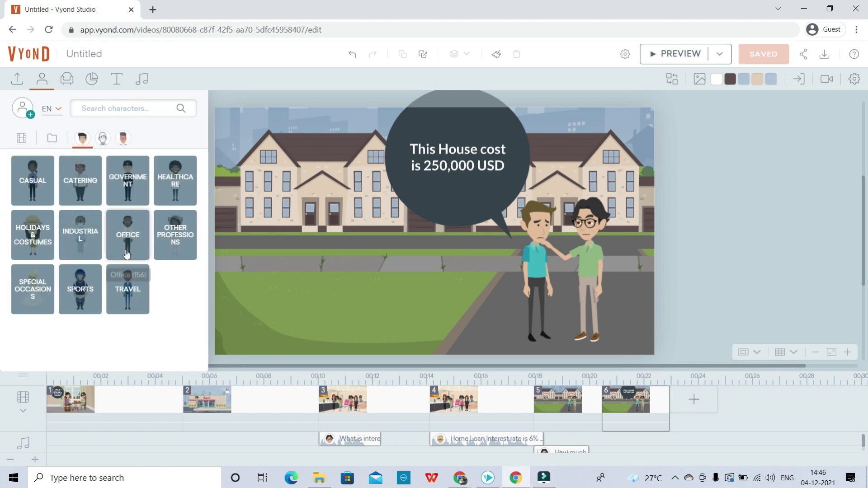
pyautogui.click(35, 249)
pyautogui.scroll(-10, 161, 256)
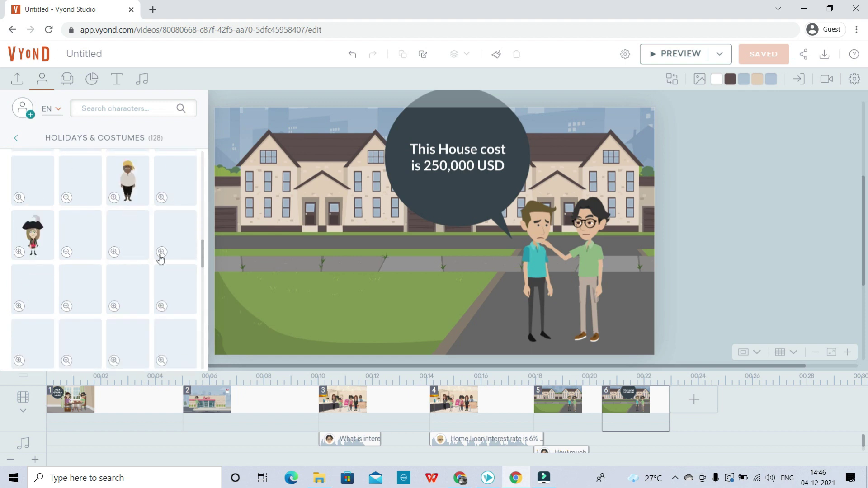
pyautogui.scroll(2, 160, 259)
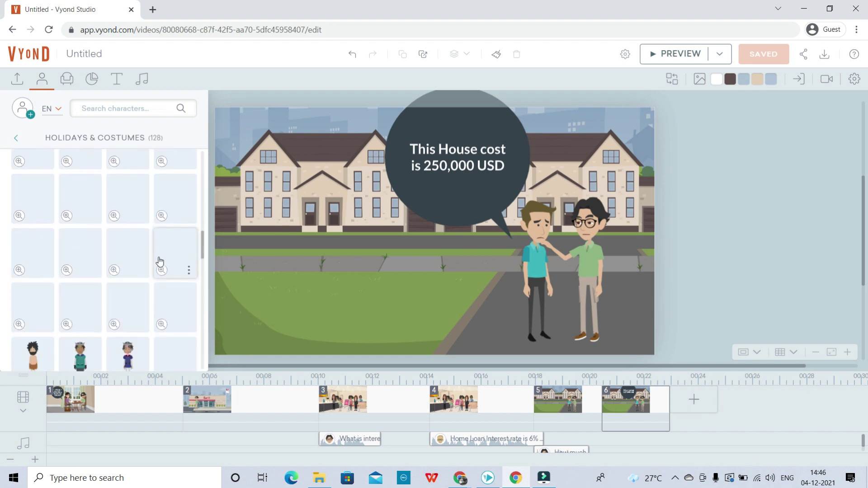
pyautogui.click(15, 138)
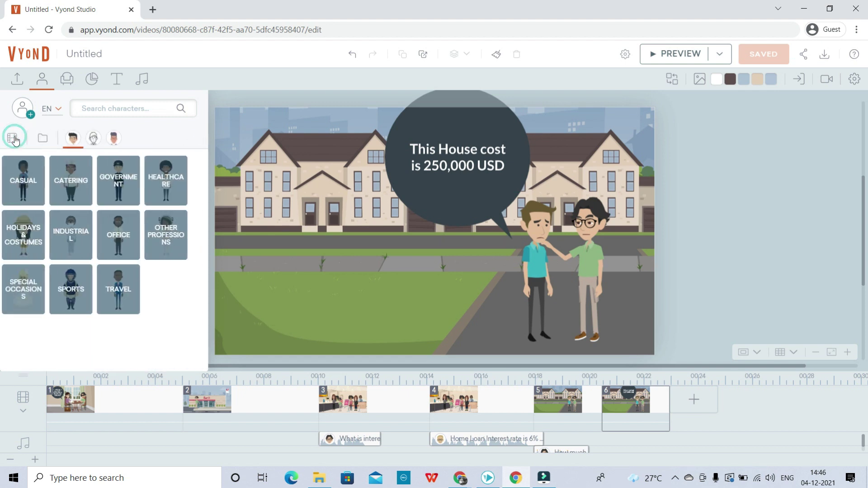
# Switch to the character style that includes stick figures and examine its Travel and Stick Figure categories
pyautogui.click(123, 139)
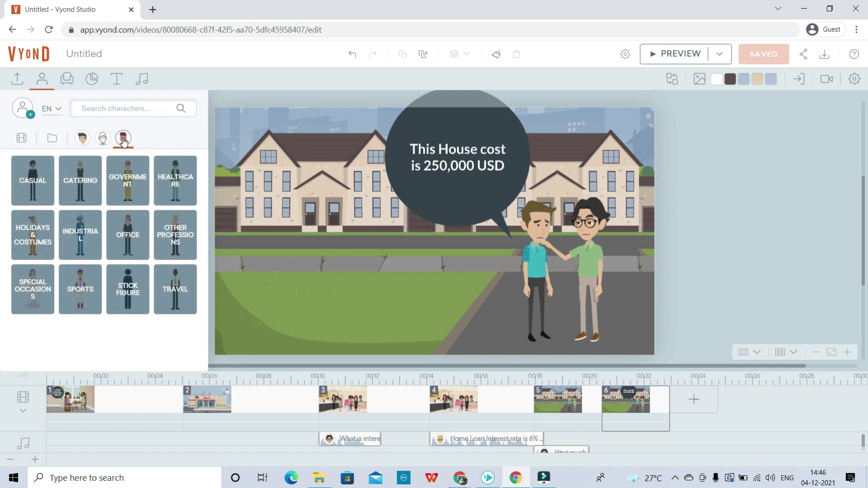
pyautogui.click(167, 286)
pyautogui.scroll(-4, 167, 272)
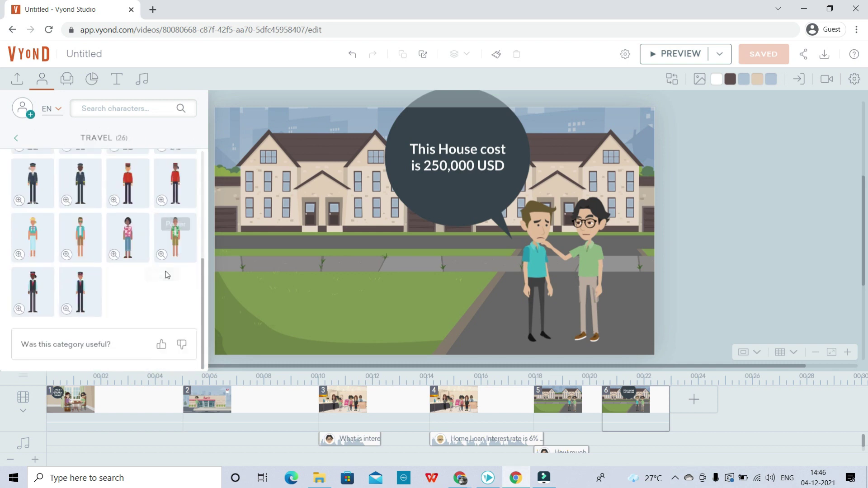
pyautogui.scroll(5, 171, 294)
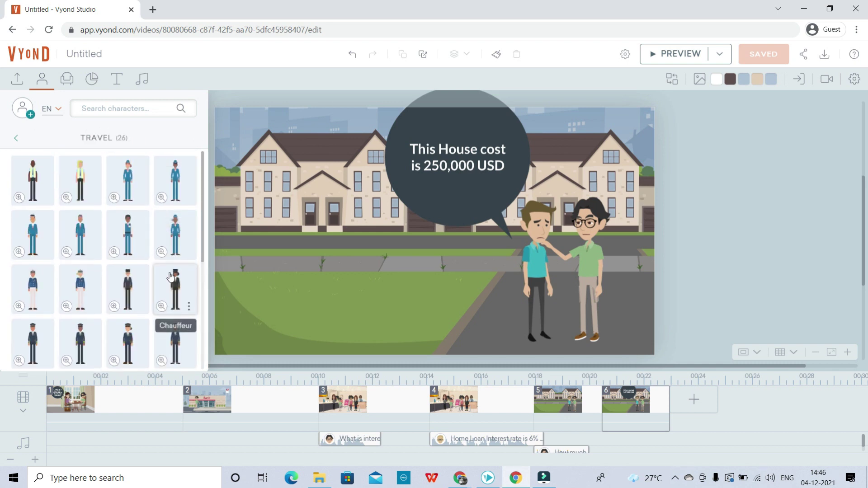
pyautogui.click(16, 140)
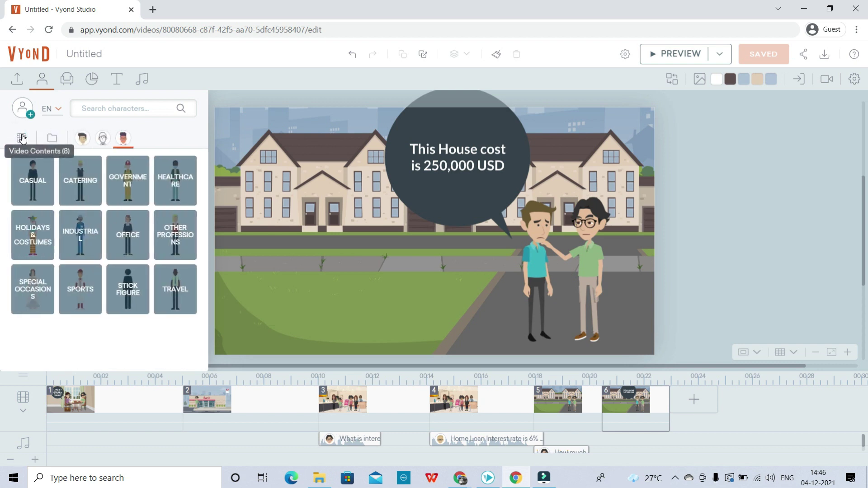
pyautogui.click(128, 290)
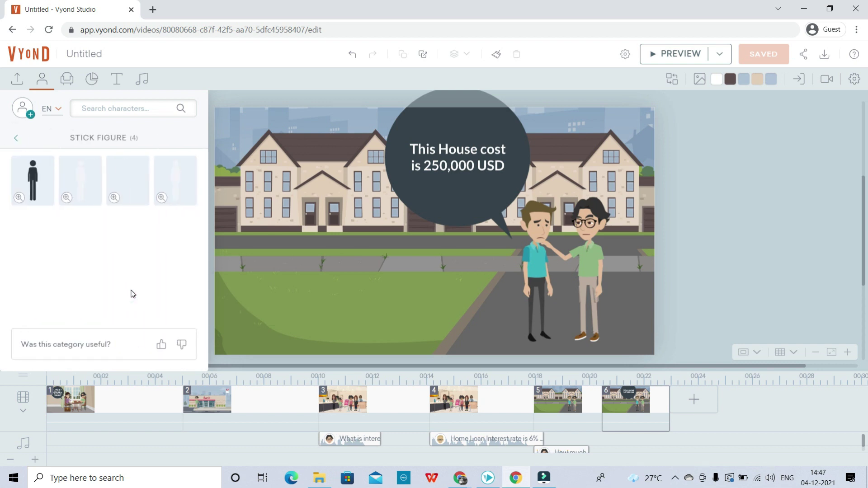
pyautogui.click(17, 140)
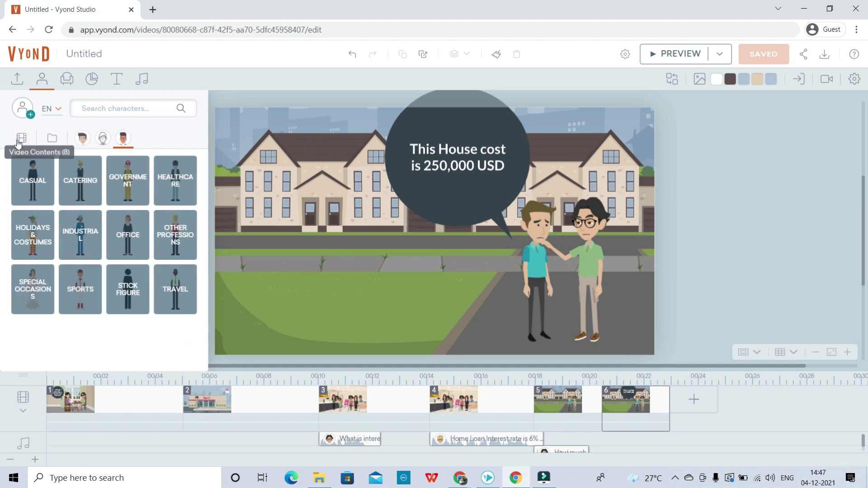
# Browse the prop library's categories and examine the Money & Finance props
pyautogui.click(66, 81)
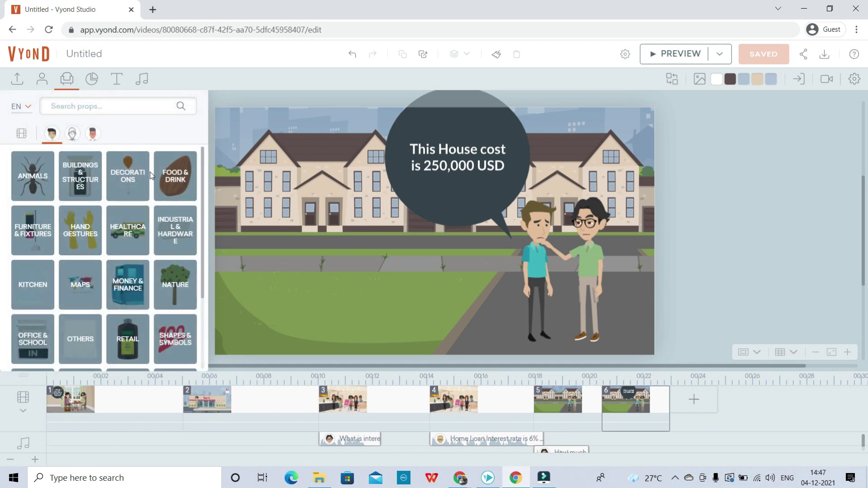
pyautogui.scroll(-2, 150, 175)
pyautogui.scroll(2, 143, 328)
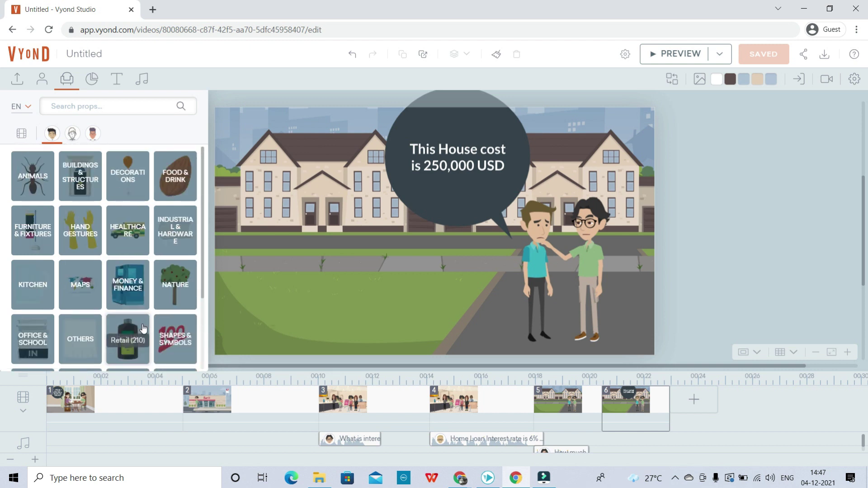
pyautogui.click(129, 286)
pyautogui.scroll(-15, 187, 214)
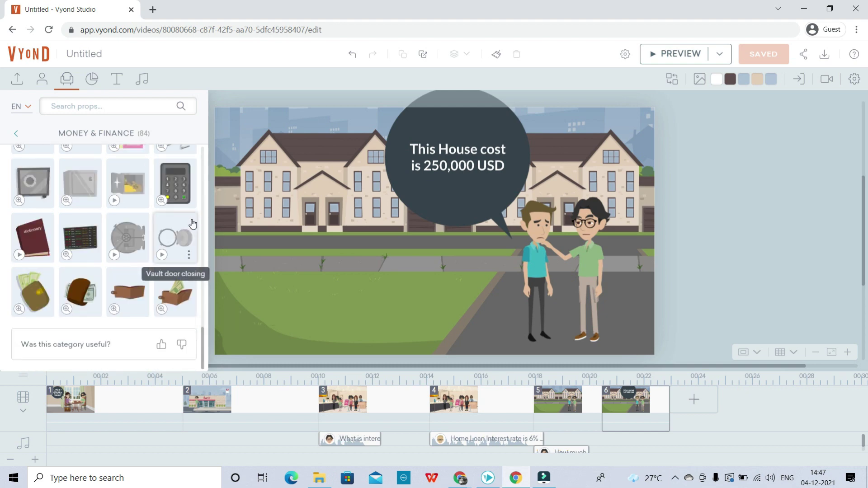
pyautogui.scroll(15, 192, 224)
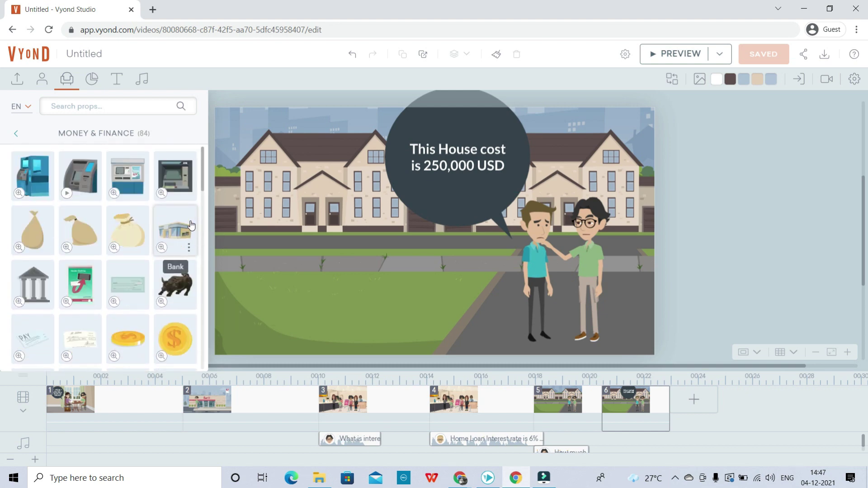
pyautogui.scroll(-8, 192, 228)
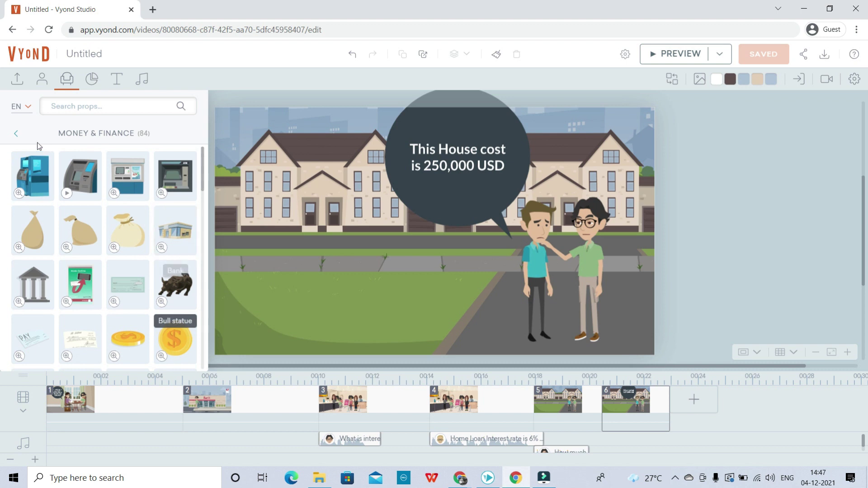
pyautogui.click(17, 135)
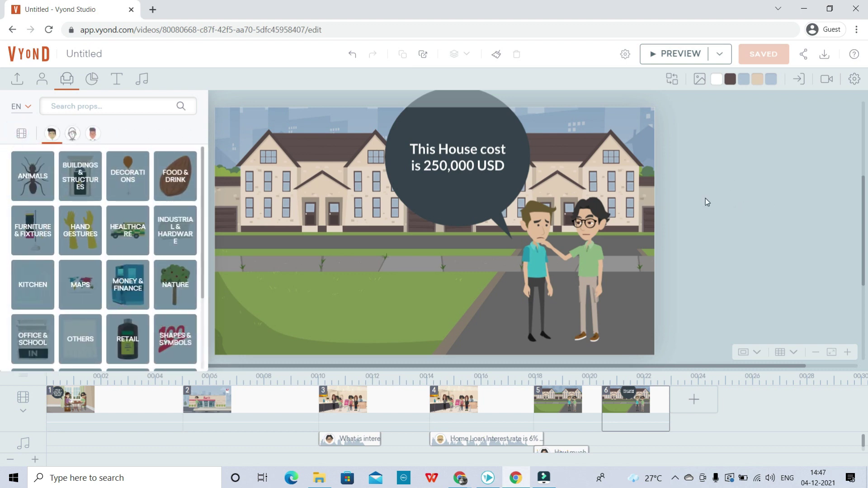
# Add a blank scene after scene 6 on the timeline
pyautogui.click(695, 402)
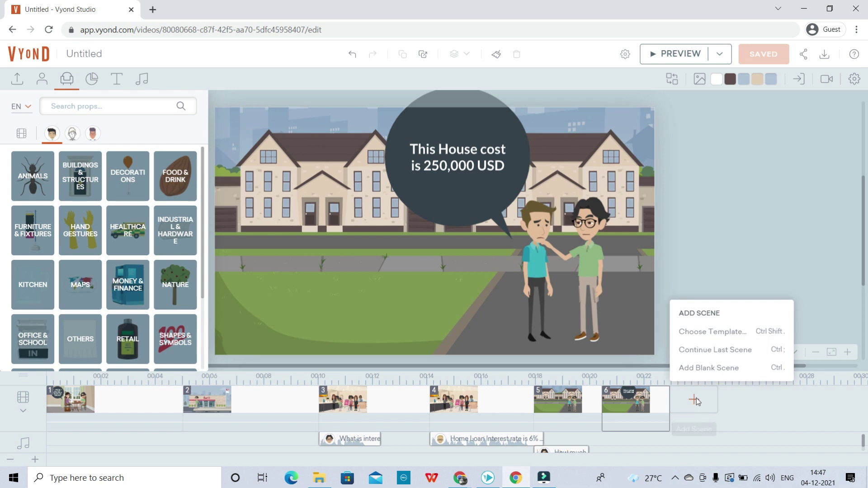
pyautogui.click(706, 370)
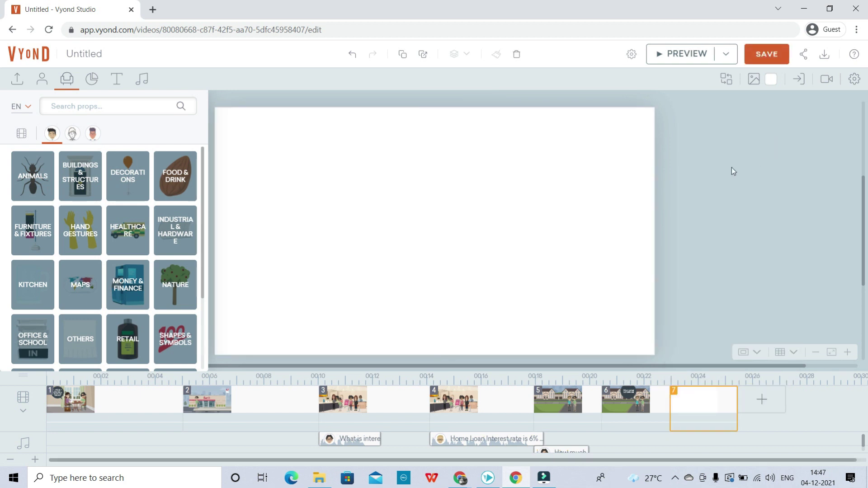
pyautogui.click(22, 133)
pyautogui.click(52, 134)
pyautogui.click(32, 181)
pyautogui.click(17, 135)
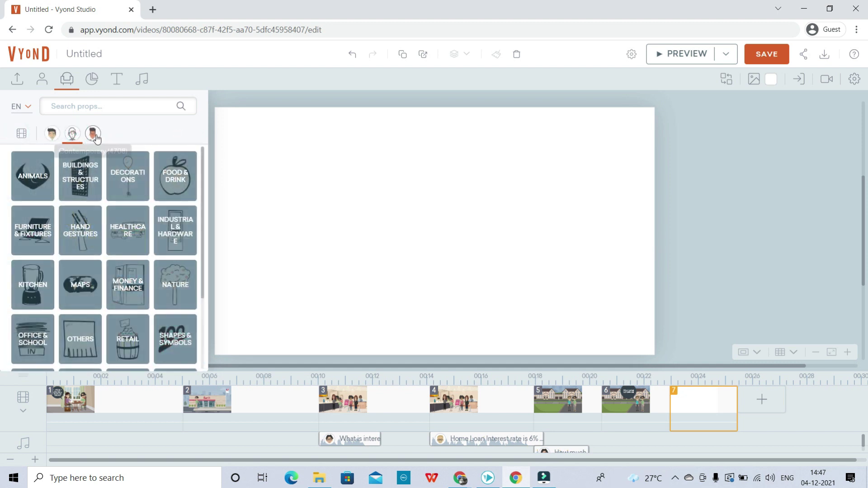
pyautogui.click(93, 134)
# Add the Casual character with black hair, glasses and a green shirt to the blank scene 7
pyautogui.click(43, 83)
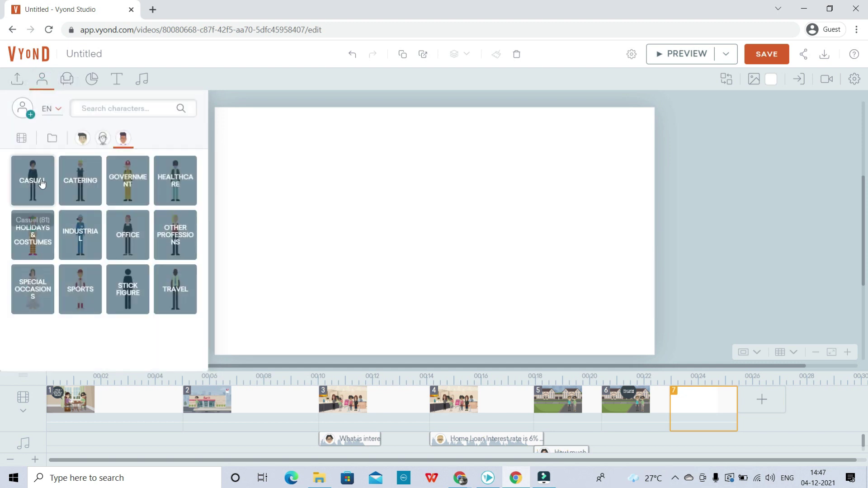
pyautogui.click(82, 140)
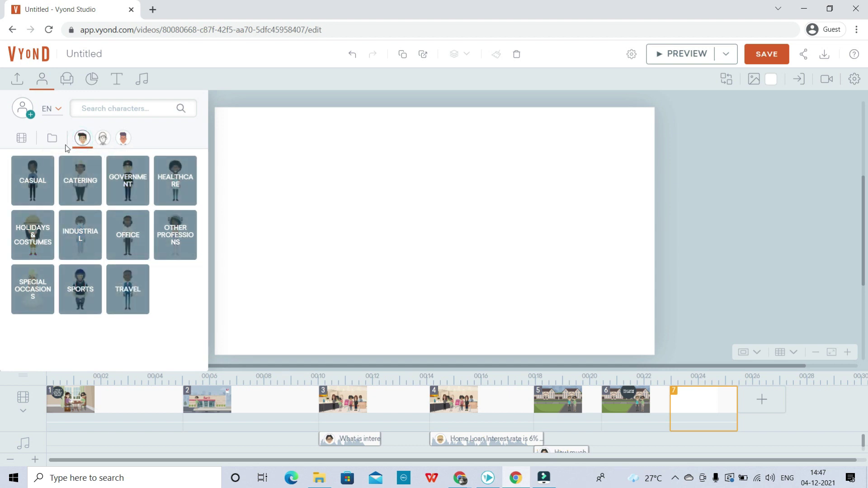
pyautogui.click(41, 180)
pyautogui.click(78, 304)
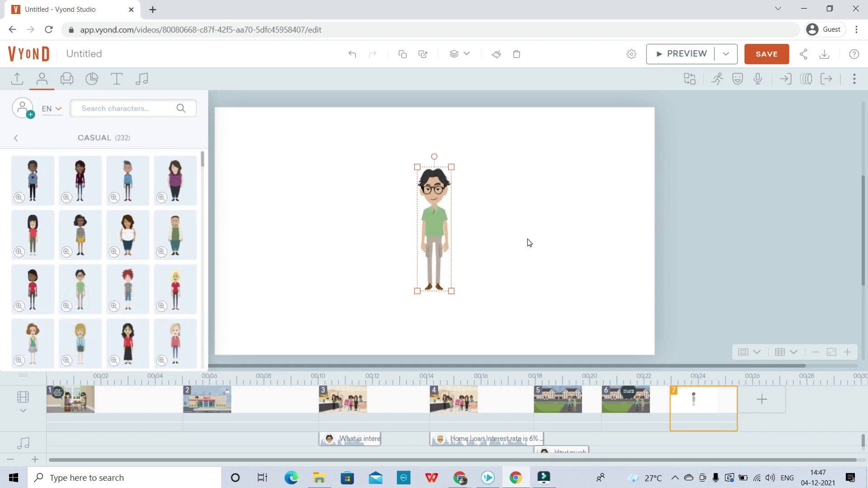
# Move the green-shirted character to the lower-left area of the scene and enlarge it slightly
pyautogui.moveTo(449, 233); pyautogui.dragTo(270, 265)
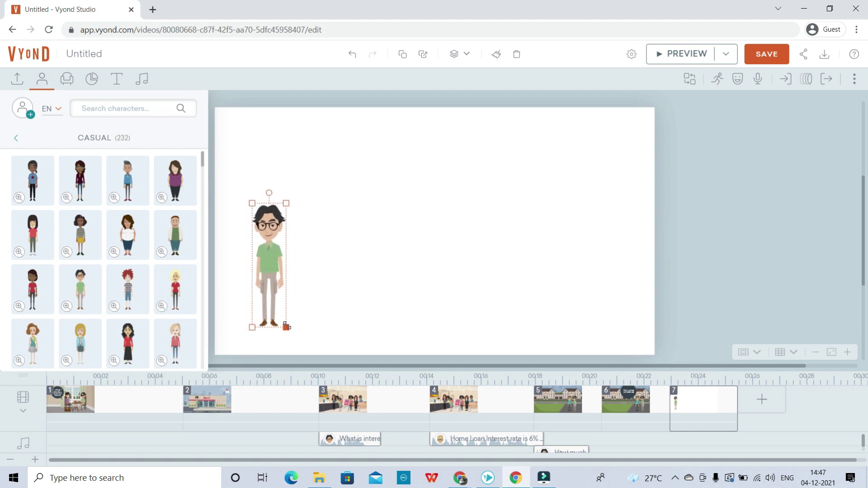
pyautogui.moveTo(286, 326); pyautogui.dragTo(317, 330)
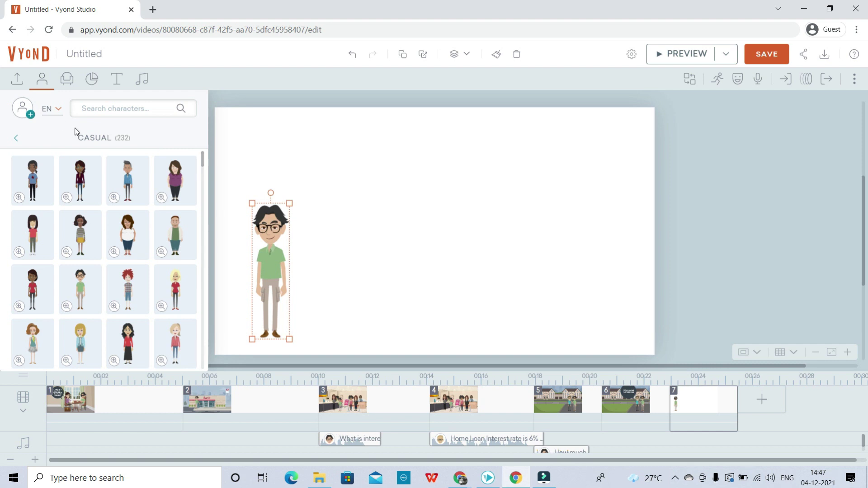
pyautogui.click(17, 139)
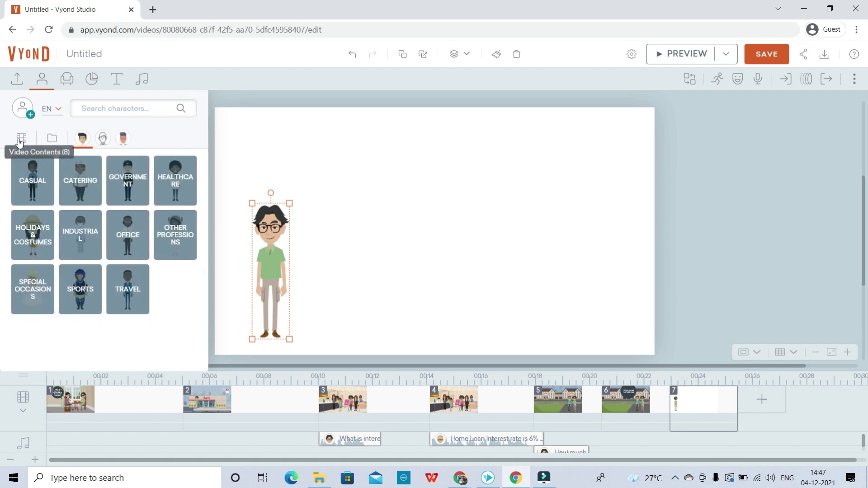
# Add the Casual character with blonde hair and a red shirt to scene 7 and place her near the scene's right edge
pyautogui.click(88, 140)
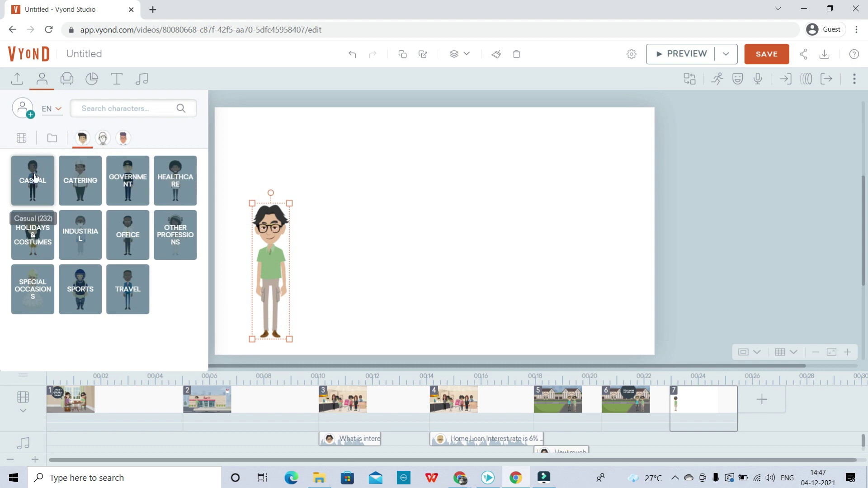
pyautogui.click(34, 195)
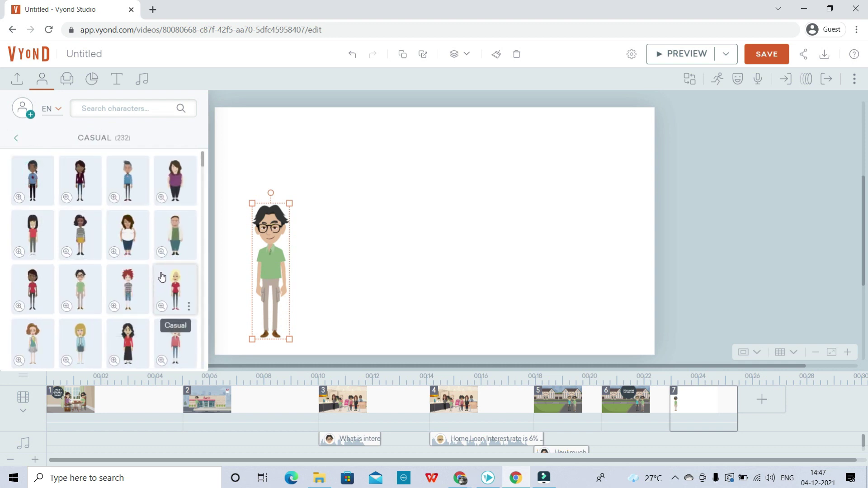
pyautogui.click(171, 298)
pyautogui.moveTo(437, 235); pyautogui.dragTo(599, 240)
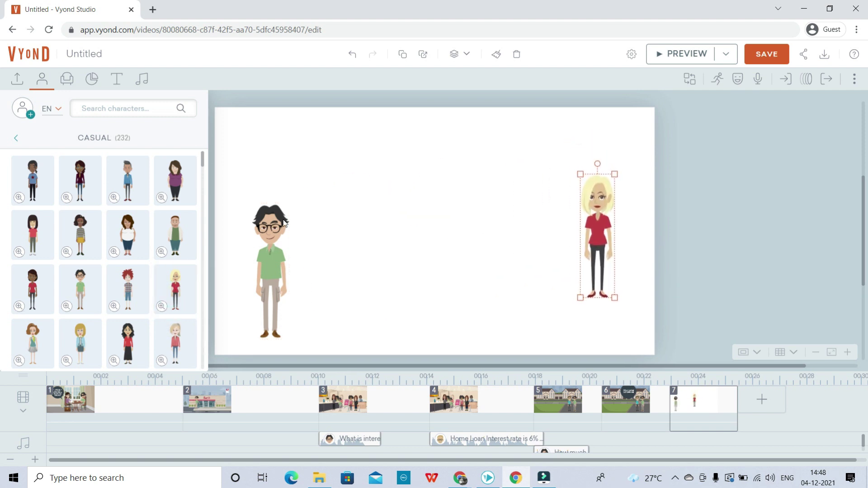
# Move the green-shirted man beside the blonde woman and shift her slightly lower so they stand together
pyautogui.moveTo(271, 242); pyautogui.dragTo(545, 220)
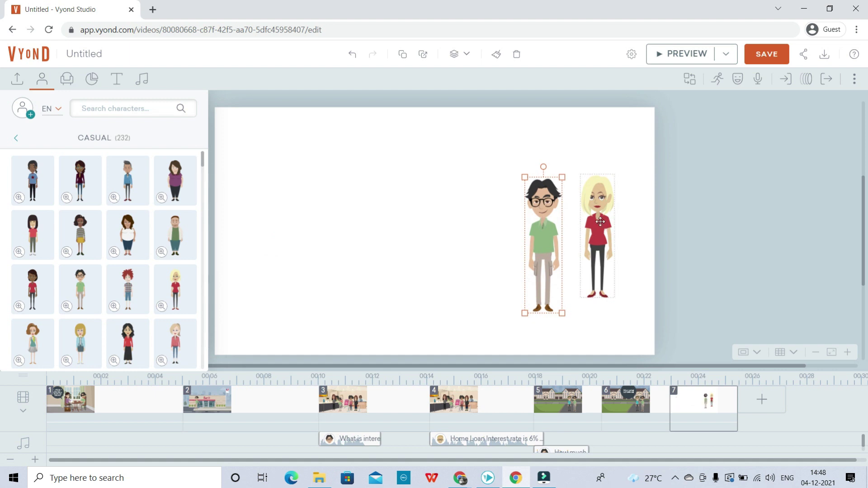
pyautogui.moveTo(600, 222); pyautogui.dragTo(598, 230)
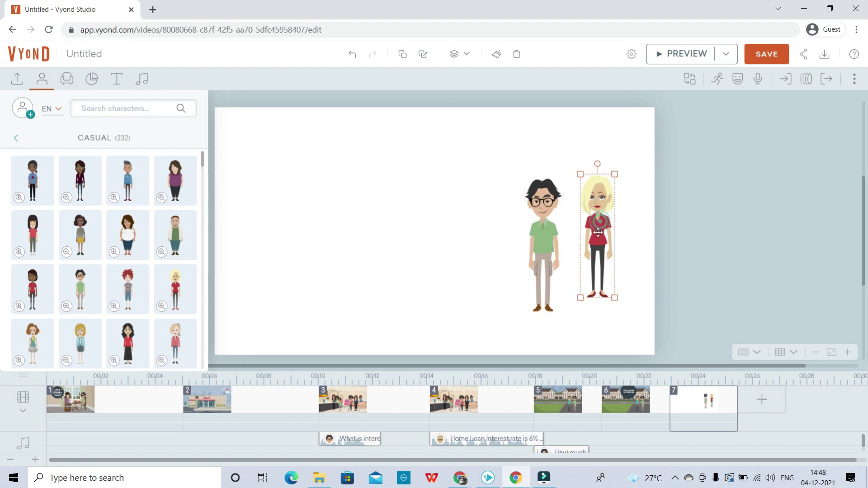
pyautogui.click(552, 228)
pyautogui.click(711, 219)
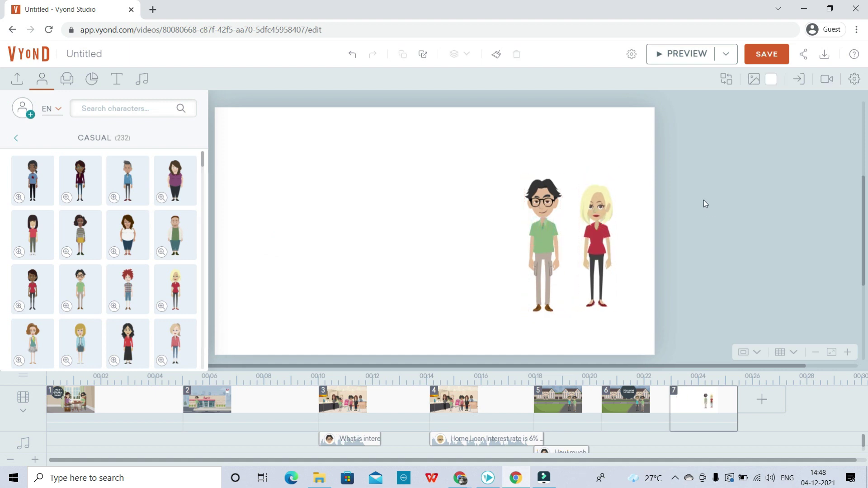
# Set scene 7's background to the static Backyard image from the Locations category
pyautogui.click(755, 79)
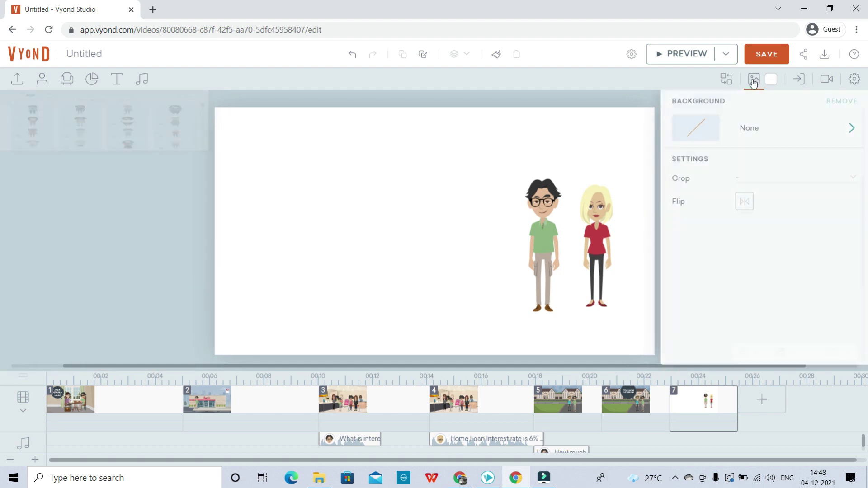
pyautogui.click(745, 117)
pyautogui.click(752, 203)
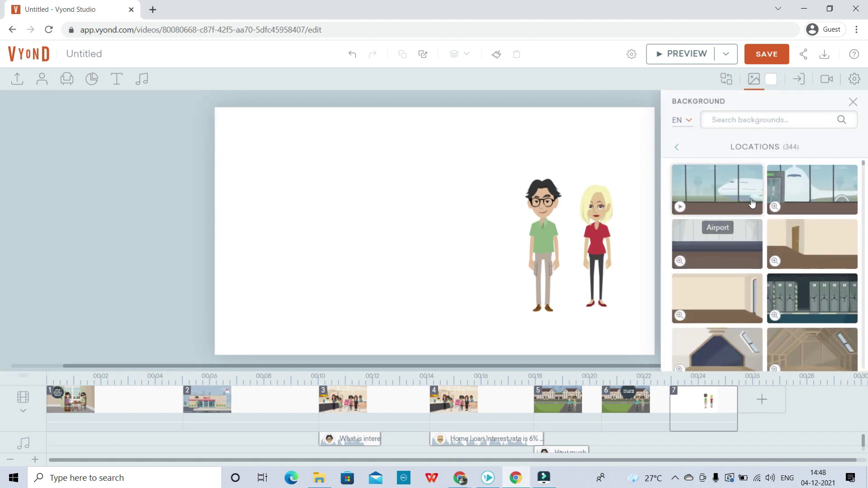
pyautogui.scroll(-5, 814, 249)
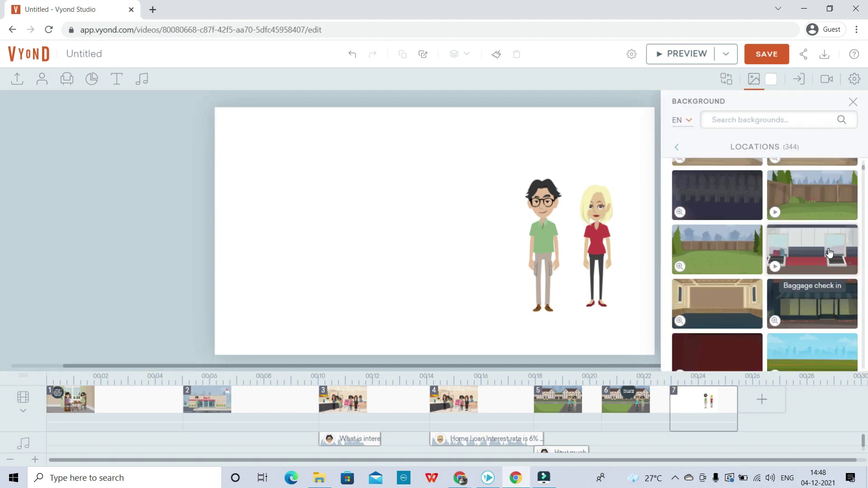
pyautogui.click(726, 255)
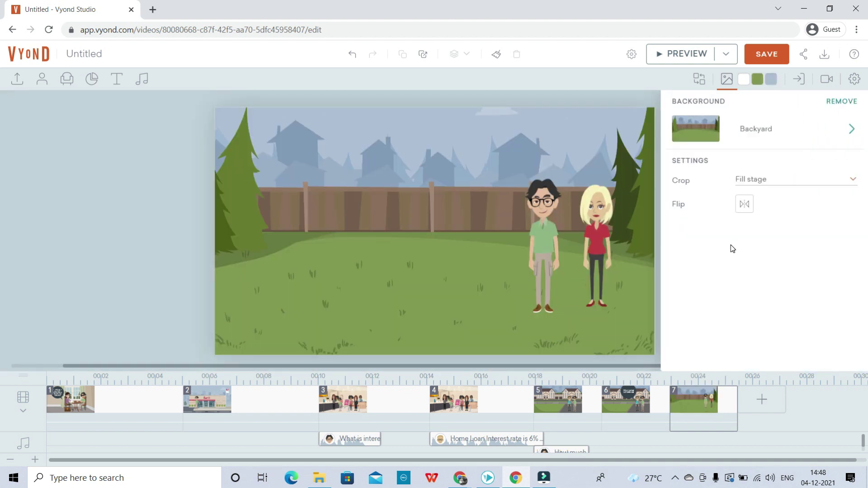
# Enlarge the green-shirted man and the blonde woman slightly, with their feet at about the same level
pyautogui.click(545, 230)
pyautogui.moveTo(526, 177); pyautogui.dragTo(520, 156)
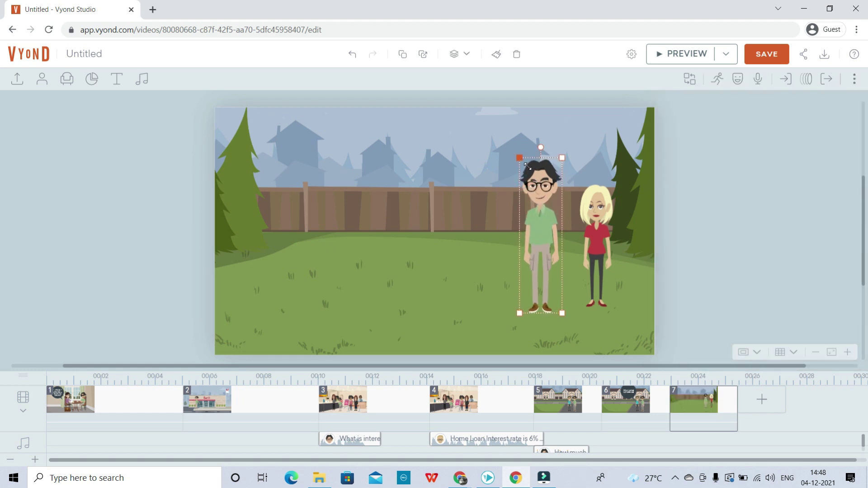
pyautogui.click(590, 229)
pyautogui.moveTo(579, 184); pyautogui.dragTo(574, 164)
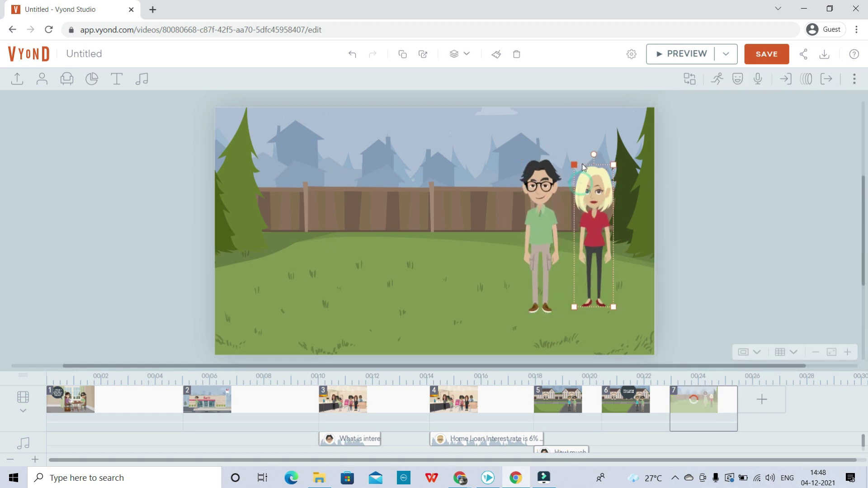
pyautogui.moveTo(613, 308); pyautogui.dragTo(615, 313)
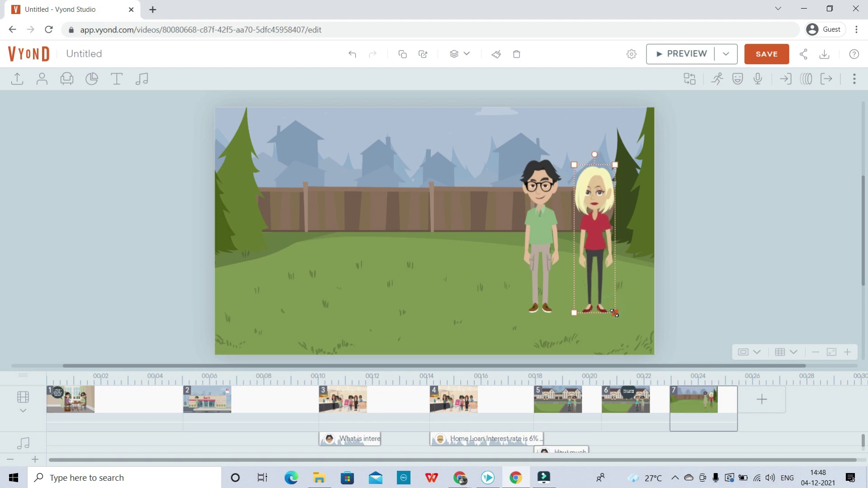
pyautogui.click(381, 276)
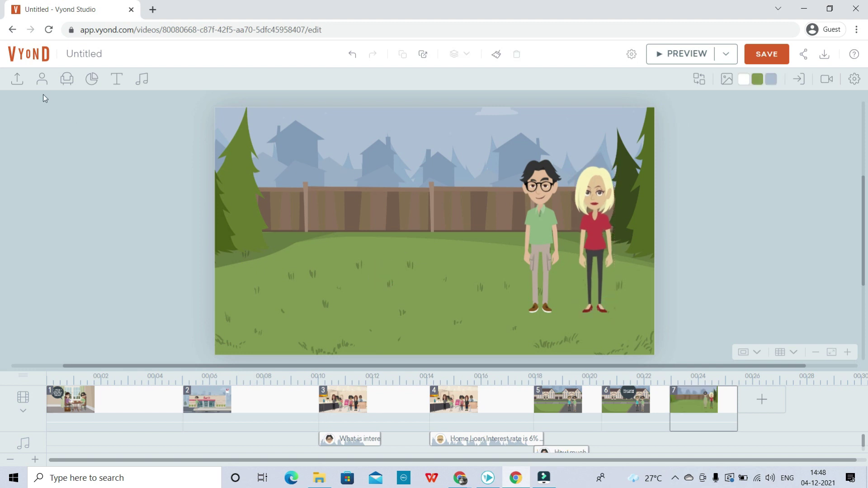
# Add the Office character in a black suit and blue tie to the backyard, left of the couple
pyautogui.click(42, 80)
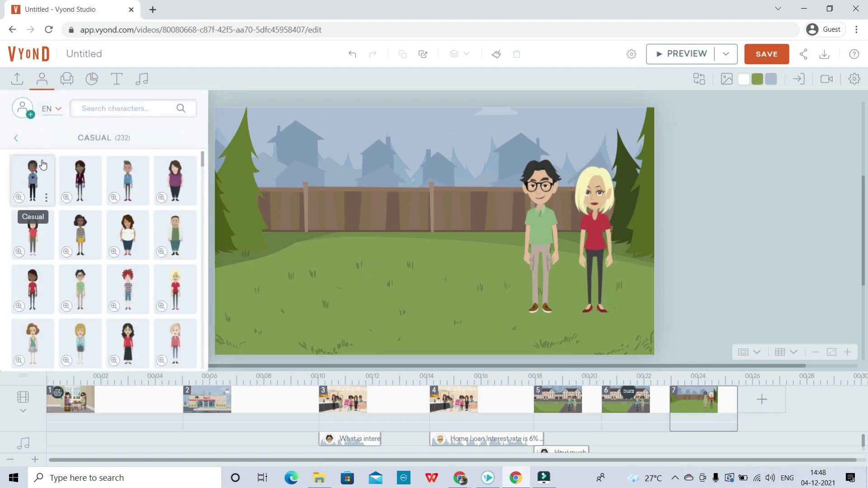
pyautogui.click(16, 138)
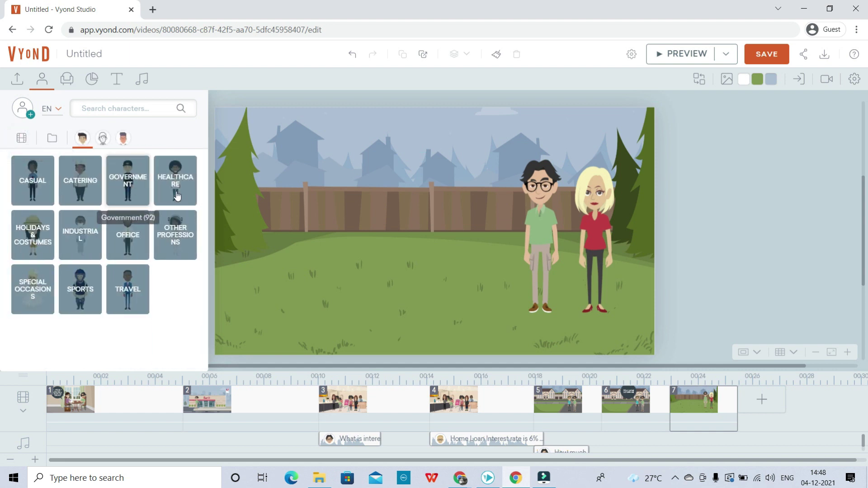
pyautogui.click(126, 231)
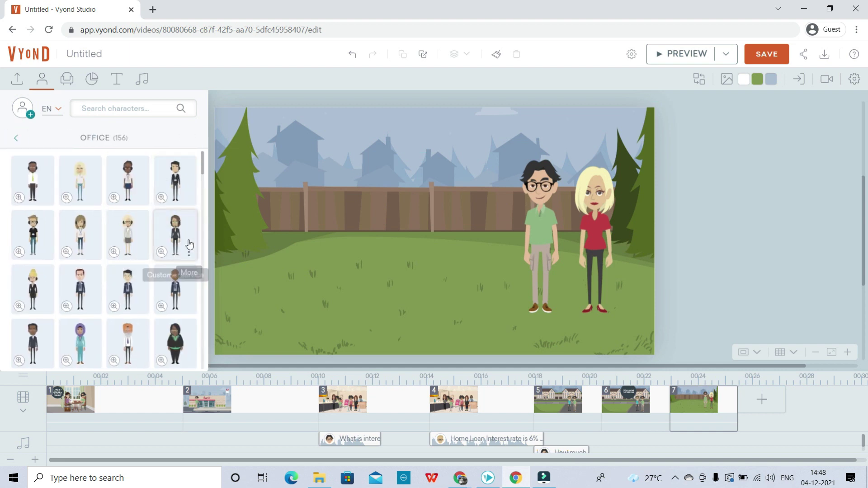
pyautogui.scroll(-4, 189, 247)
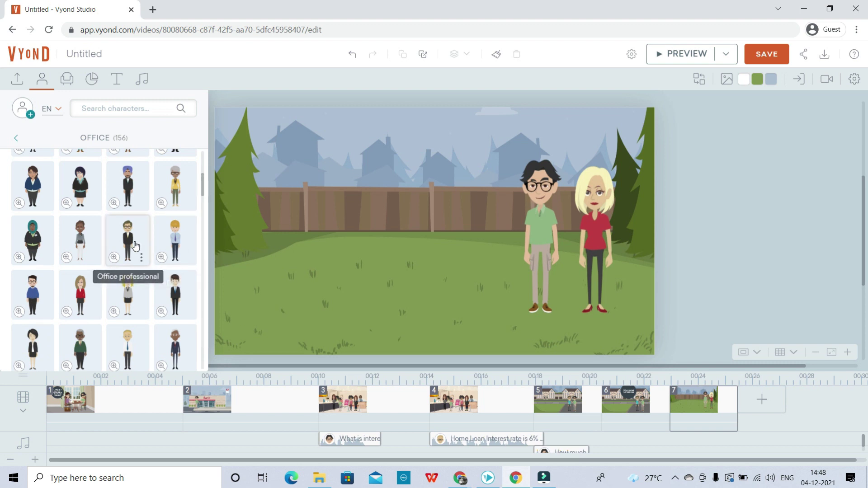
pyautogui.moveTo(134, 245); pyautogui.dragTo(443, 305)
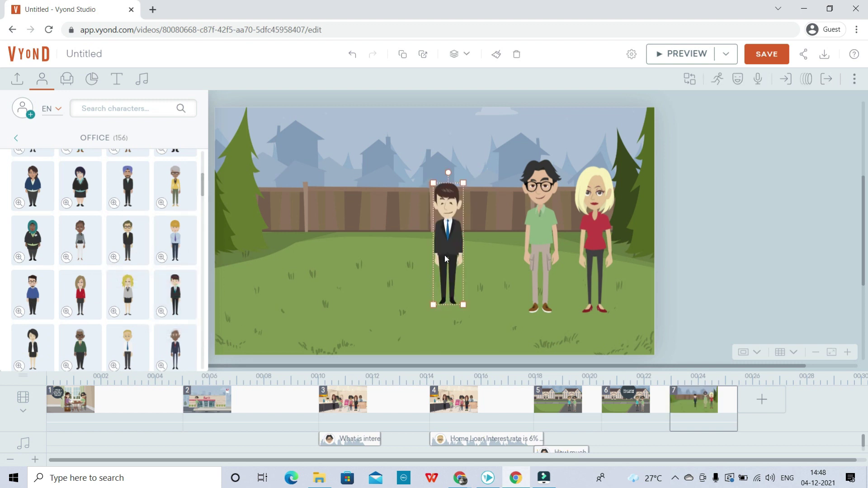
pyautogui.moveTo(445, 259); pyautogui.dragTo(406, 241)
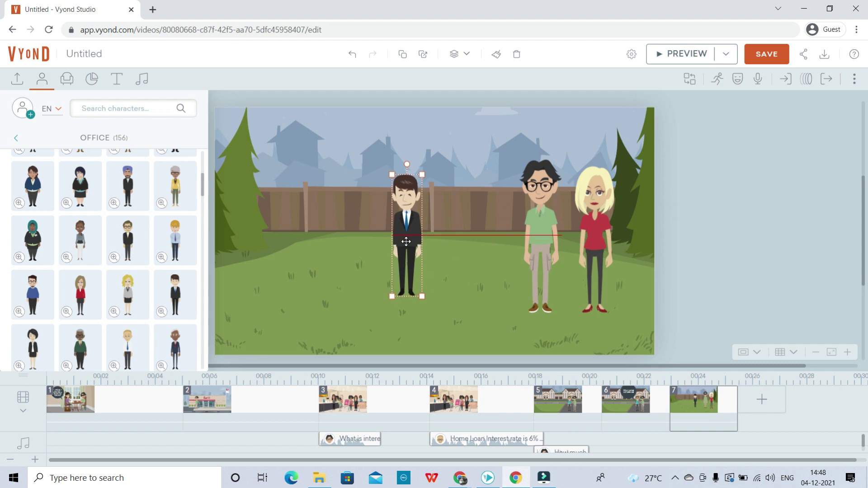
pyautogui.click(733, 226)
# Enlarge and reposition the black-suited man to roughly match the couple's height and ground level
pyautogui.click(420, 229)
pyautogui.moveTo(396, 173); pyautogui.dragTo(380, 171)
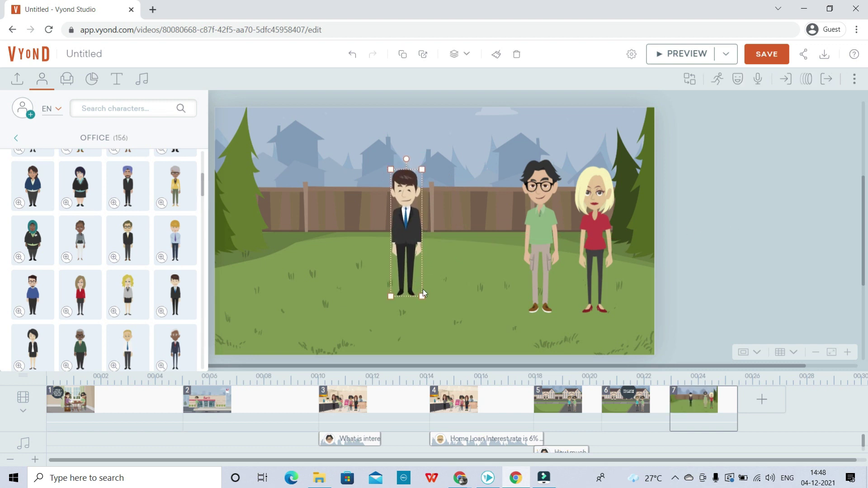
pyautogui.moveTo(409, 254)
pyautogui.mouseDown()
pyautogui.moveTo(424, 248)
pyautogui.moveTo(404, 249)
pyautogui.mouseUp()
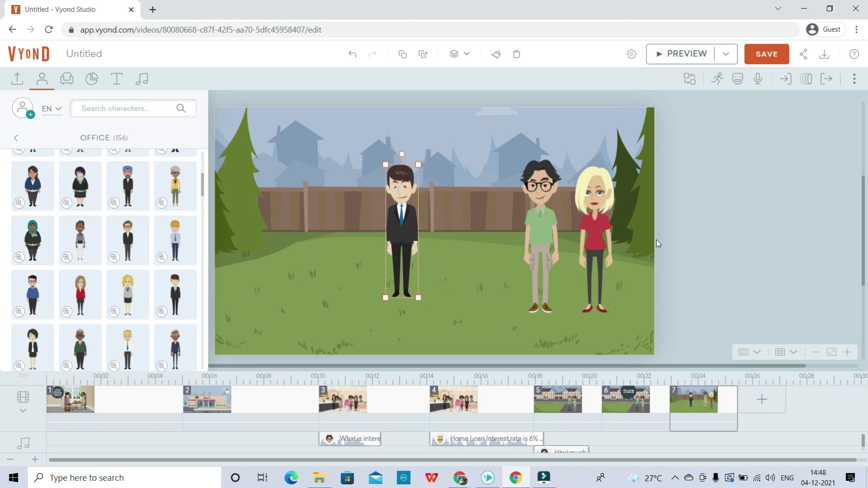
pyautogui.click(732, 251)
pyautogui.click(405, 247)
pyautogui.moveTo(419, 299); pyautogui.dragTo(427, 311)
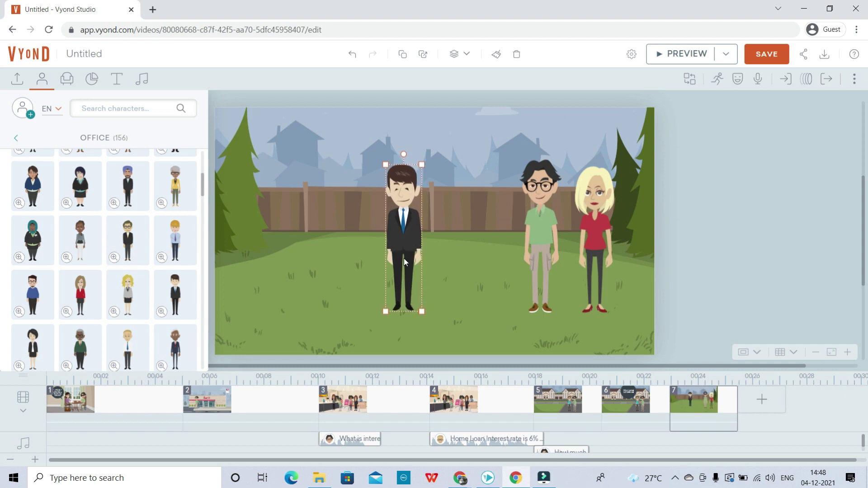
pyautogui.click(748, 203)
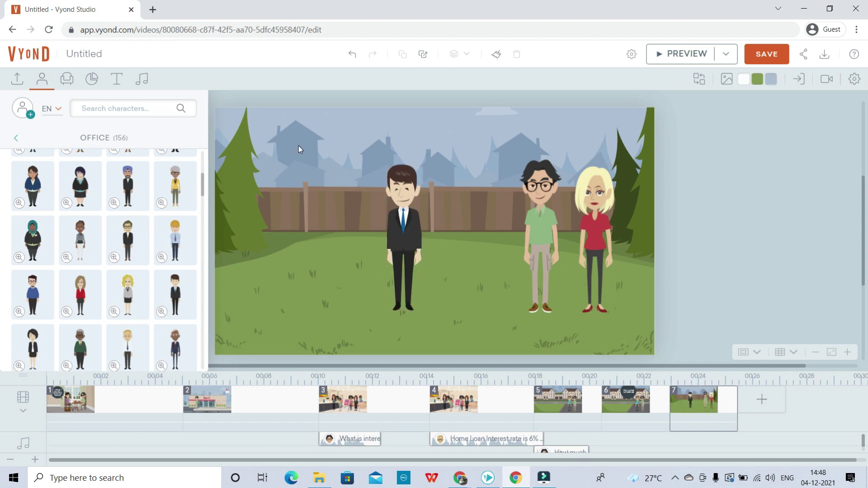
# Try the Exchanging business card action from the Management category on the green-shirted man, then undo it
pyautogui.click(540, 229)
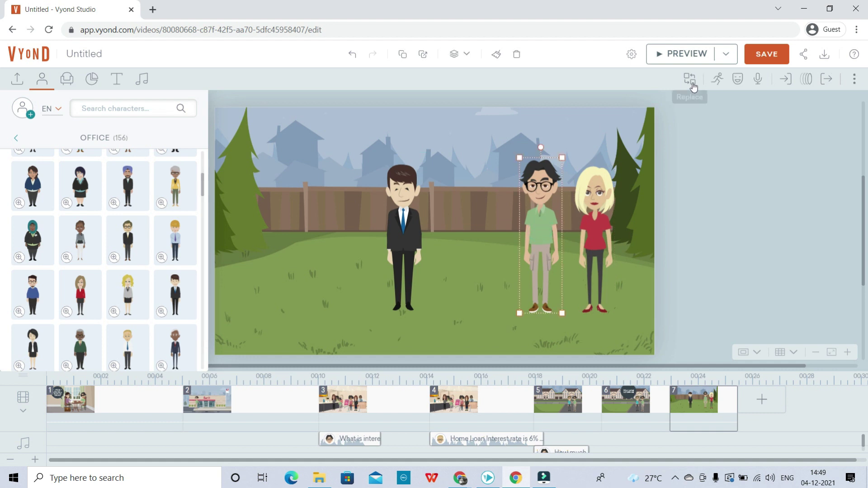
pyautogui.click(717, 80)
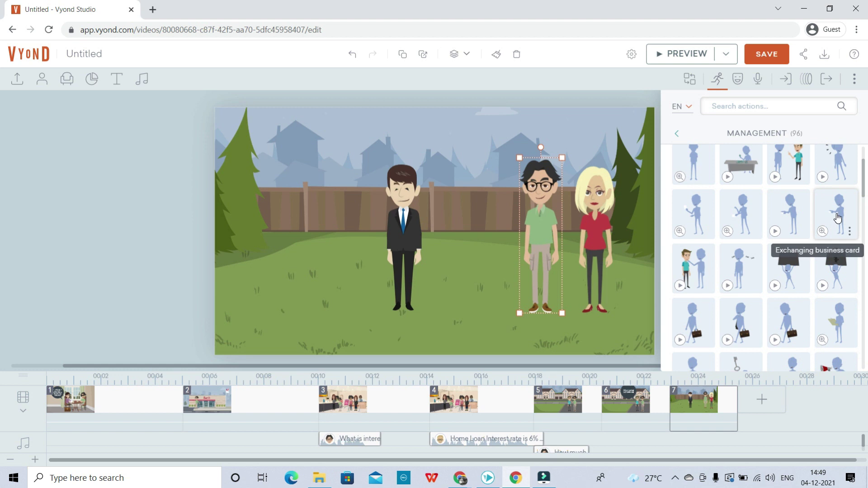
pyautogui.click(838, 218)
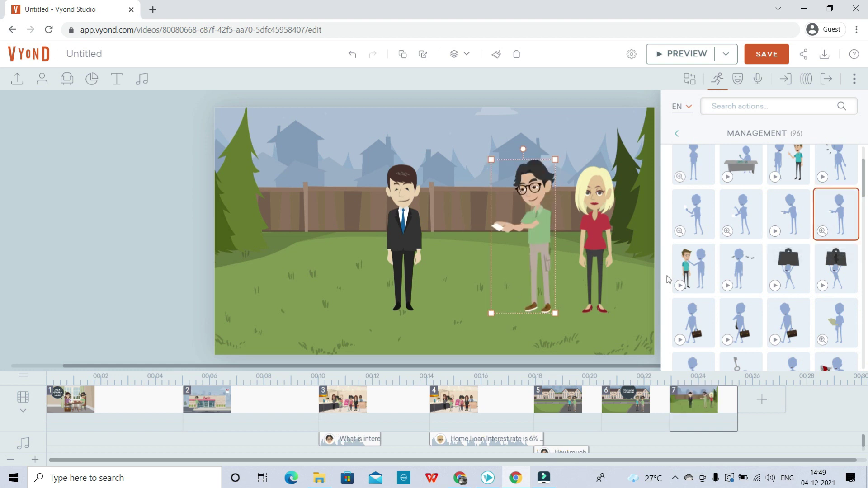
pyautogui.click(514, 242)
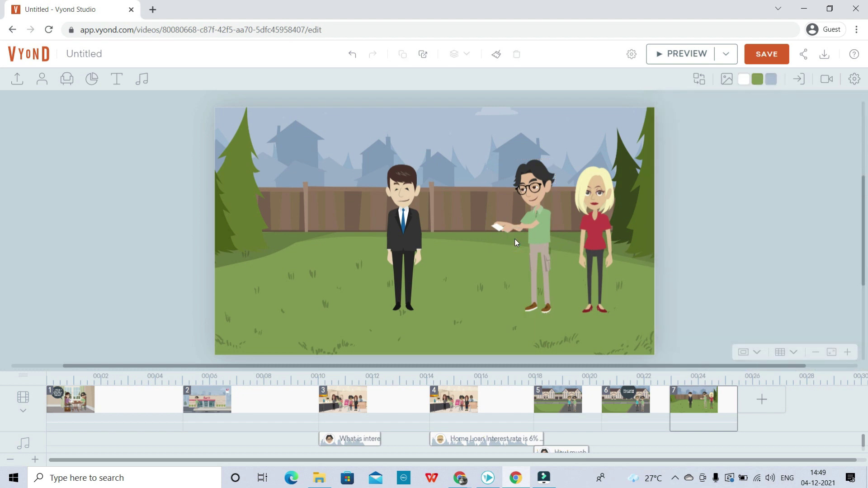
pyautogui.click(515, 239)
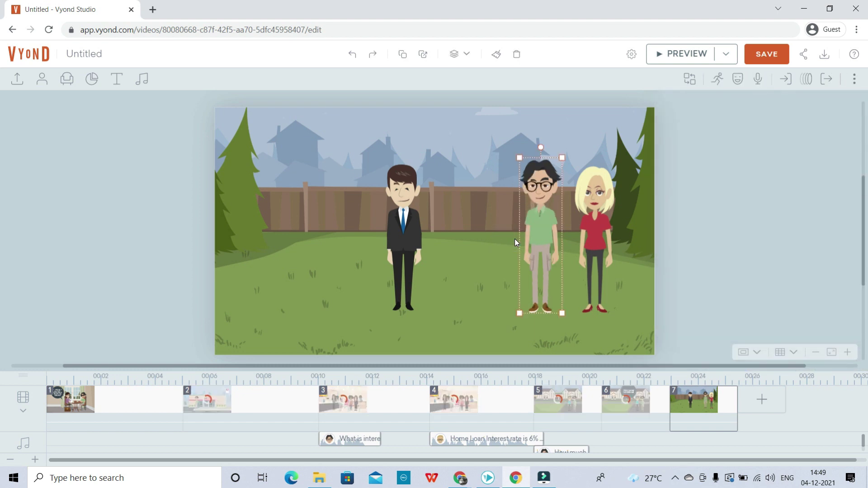
pyautogui.click(413, 222)
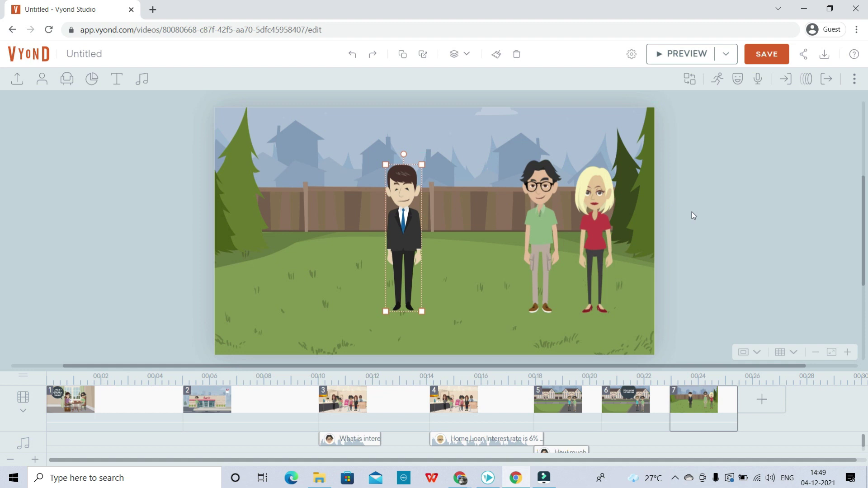
pyautogui.click(717, 79)
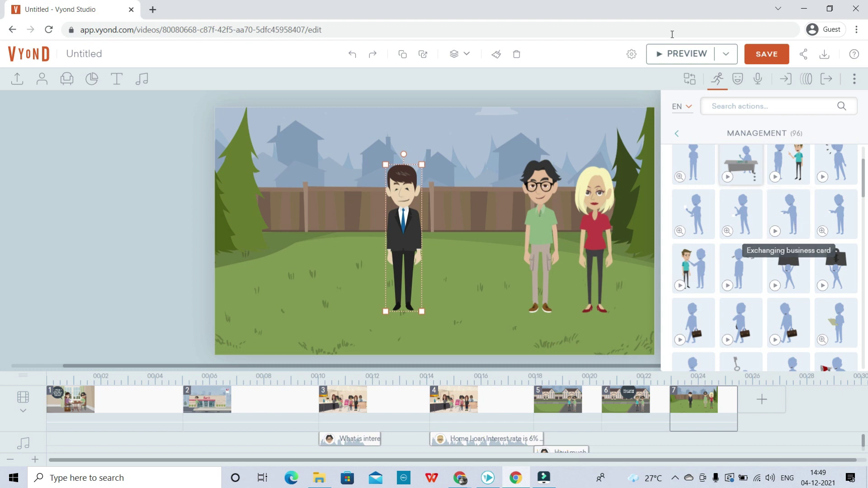
pyautogui.click(690, 79)
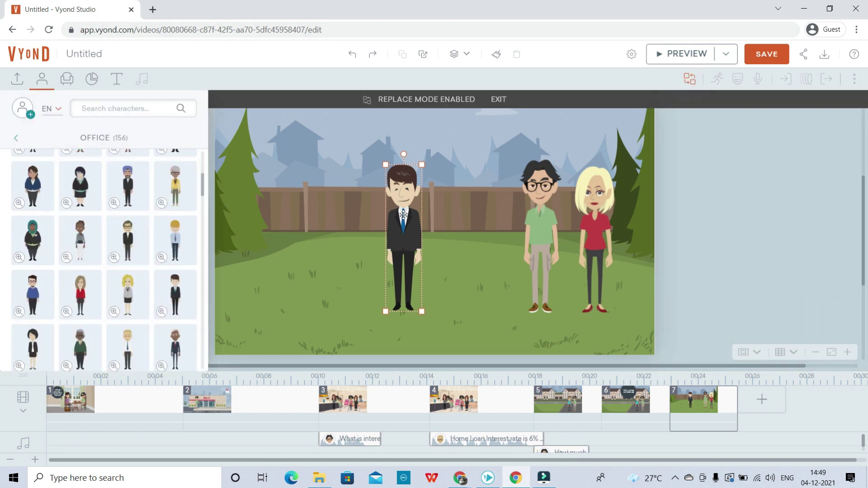
pyautogui.click(688, 82)
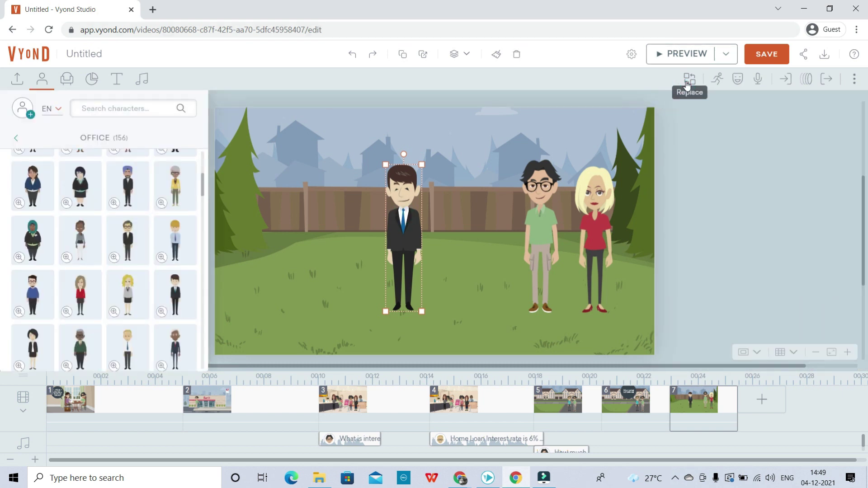
pyautogui.click(720, 81)
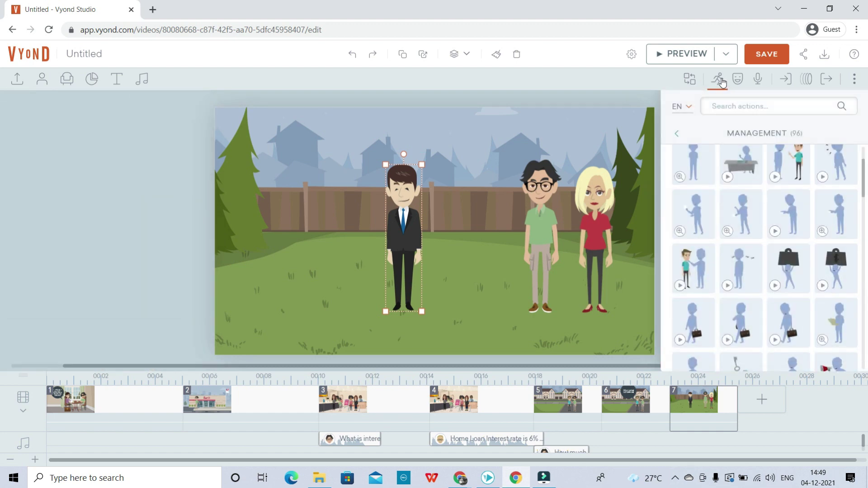
pyautogui.click(465, 241)
# Rearrange the three characters with the blonde woman on the left, the green-shirted man in the middle and the suited man on the right
pyautogui.moveTo(400, 237); pyautogui.dragTo(457, 236)
pyautogui.moveTo(566, 193); pyautogui.dragTo(392, 200)
pyautogui.moveTo(601, 229); pyautogui.dragTo(299, 228)
pyautogui.click(726, 220)
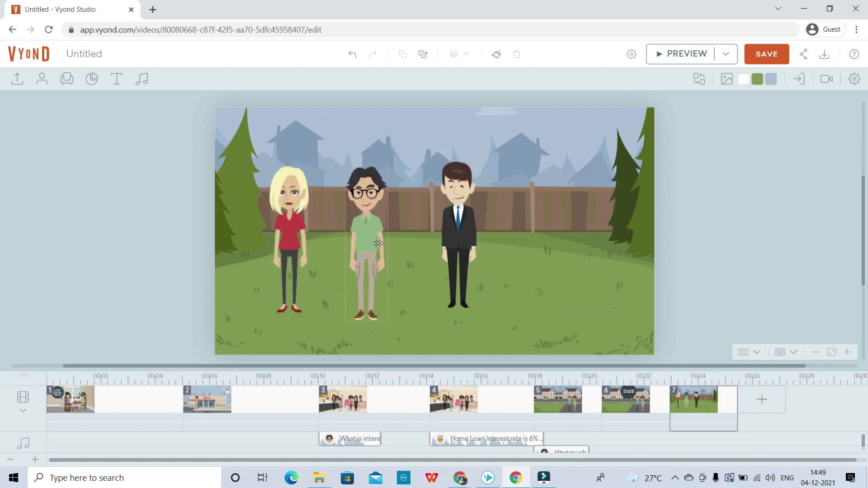
# Rearrange the characters with the suited man near the backyard's centre, the green-shirted man to his right and the blonde woman at the far right
pyautogui.moveTo(371, 243); pyautogui.dragTo(548, 233)
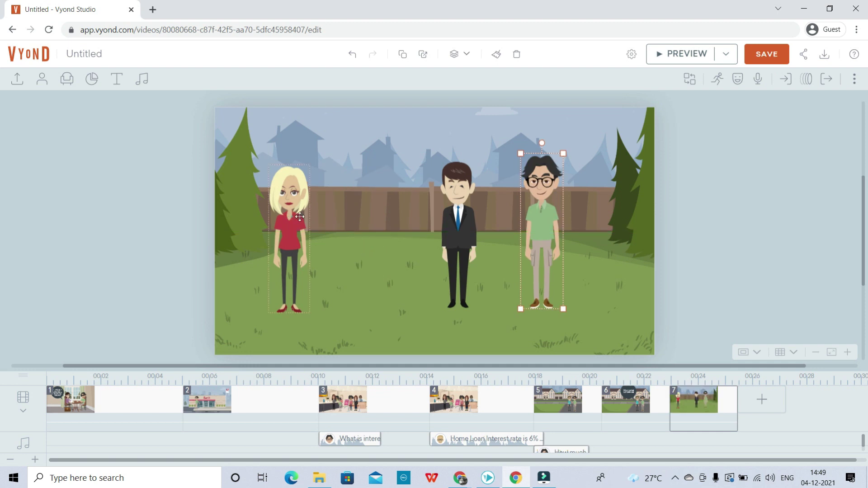
pyautogui.moveTo(289, 228); pyautogui.dragTo(640, 224)
pyautogui.click(467, 225)
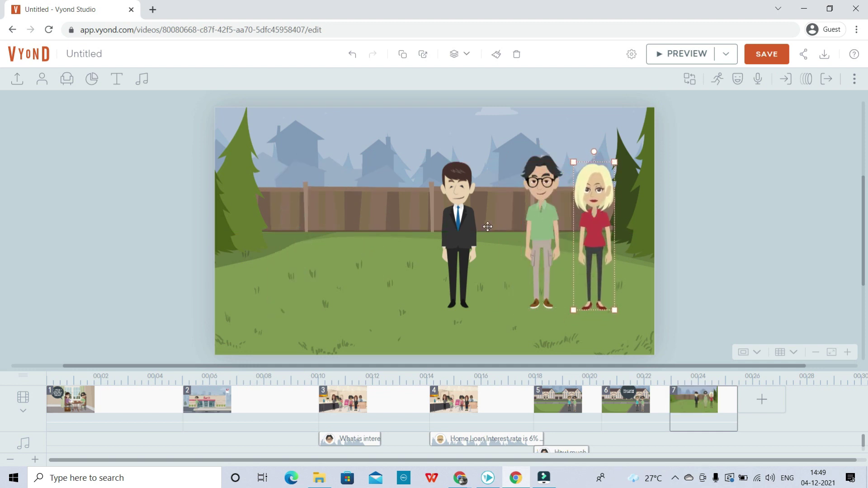
pyautogui.moveTo(428, 231); pyautogui.dragTo(443, 232)
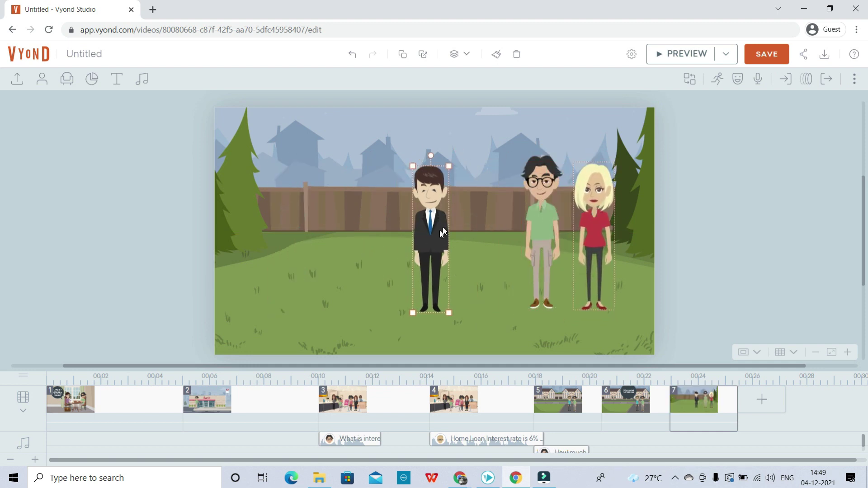
pyautogui.click(759, 208)
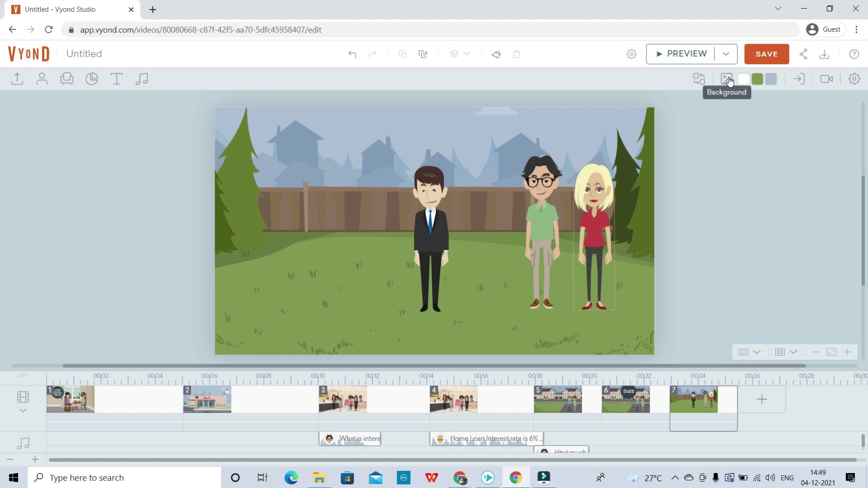
# Apply the card-handing action from the Management category to the green-shirted man so that he faces the suited man
pyautogui.click(534, 206)
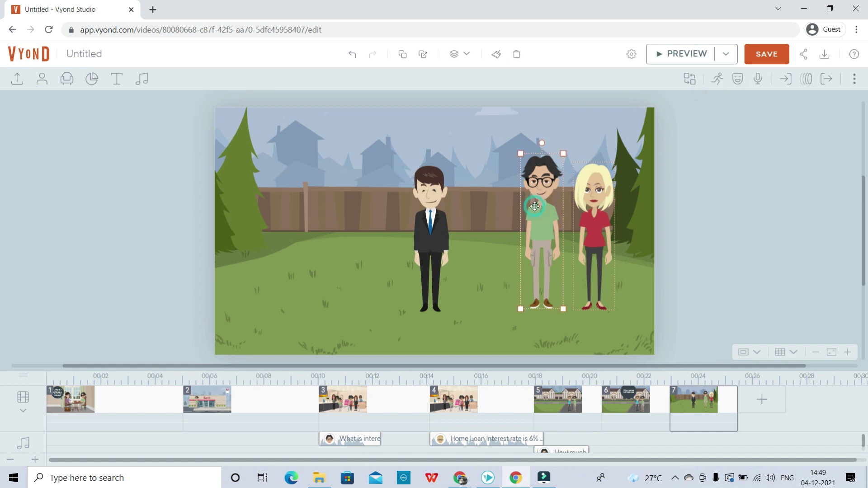
pyautogui.click(719, 80)
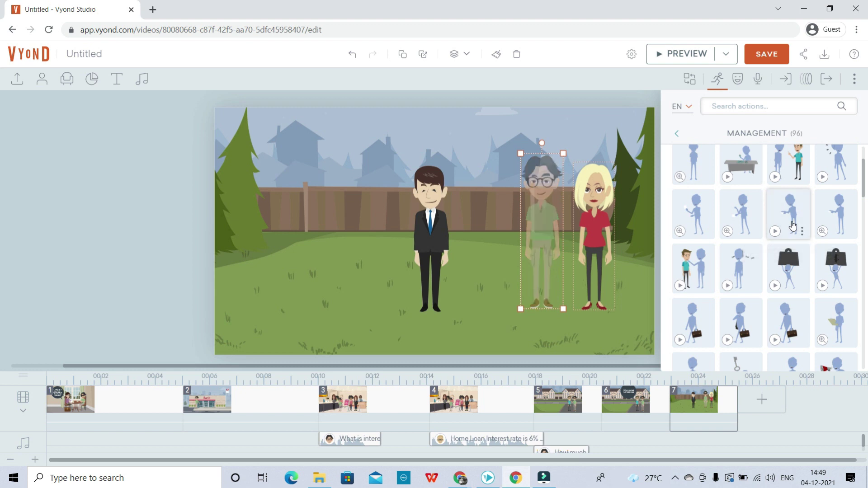
pyautogui.click(792, 225)
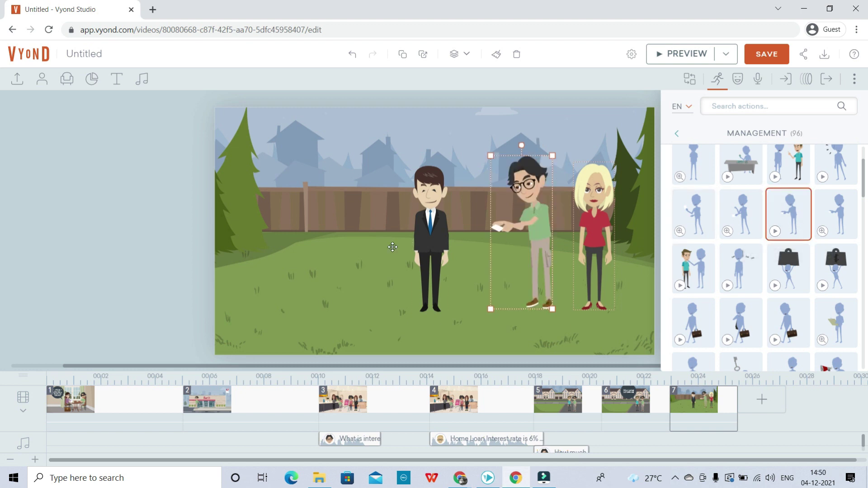
pyautogui.click(391, 248)
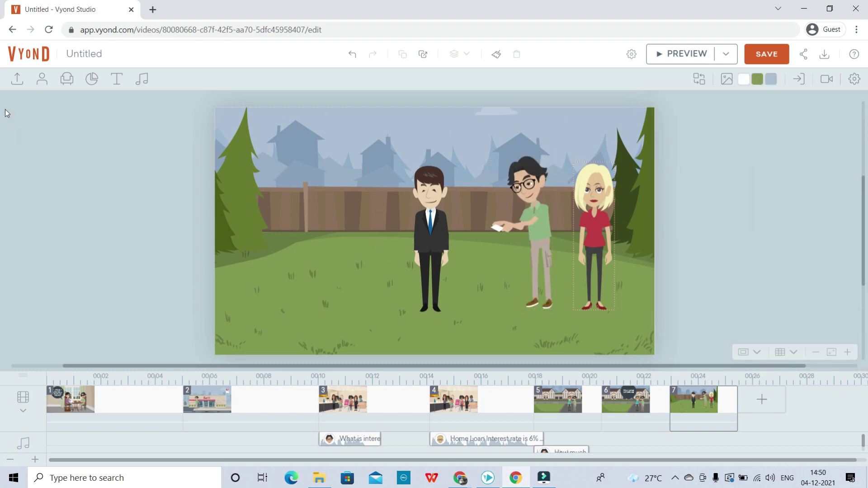
# Browse the character categories and the Money & Finance props for an item the green-shirted man can hand over
pyautogui.click(42, 80)
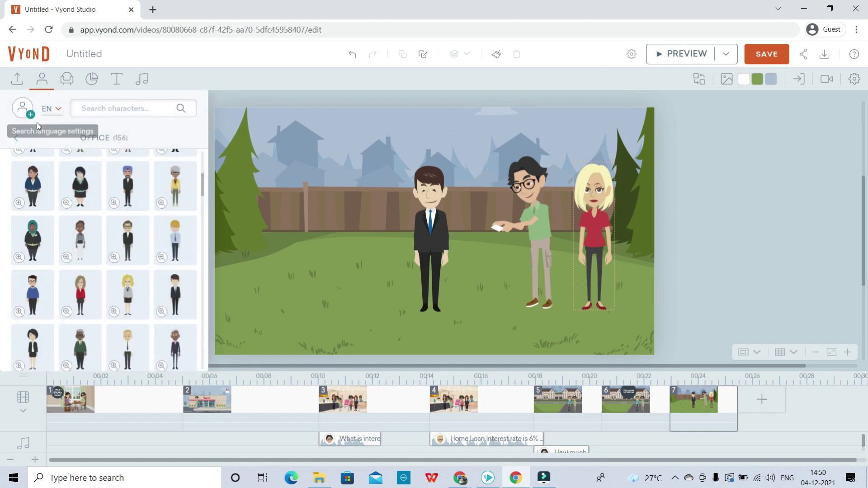
pyautogui.click(16, 138)
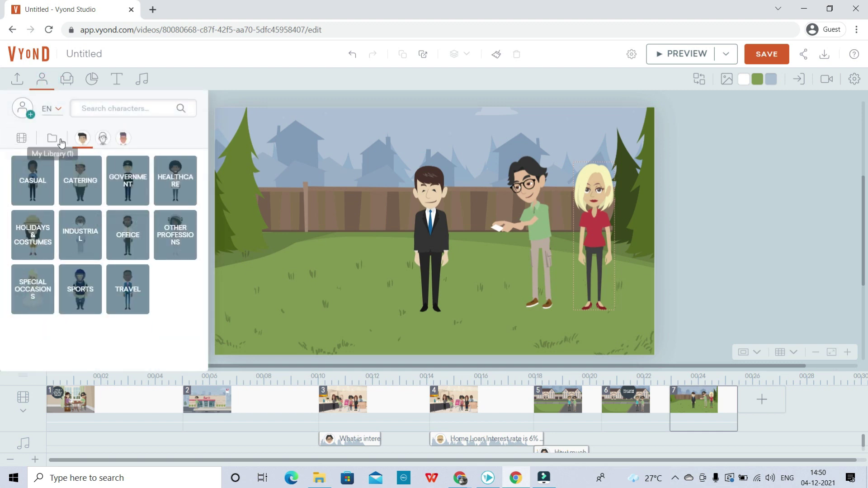
pyautogui.click(67, 79)
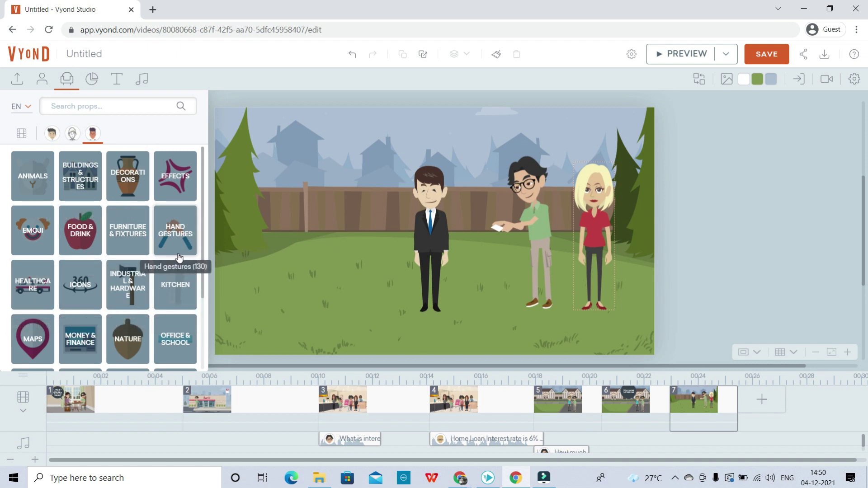
pyautogui.click(80, 358)
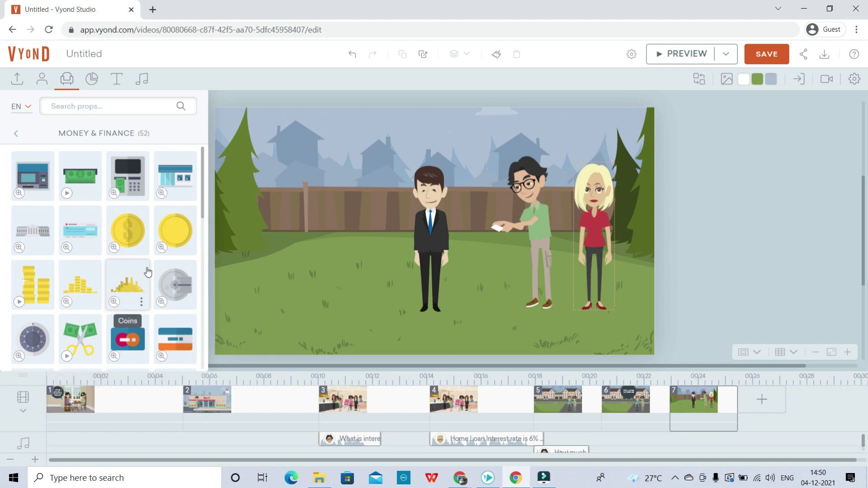
pyautogui.scroll(-10, 148, 272)
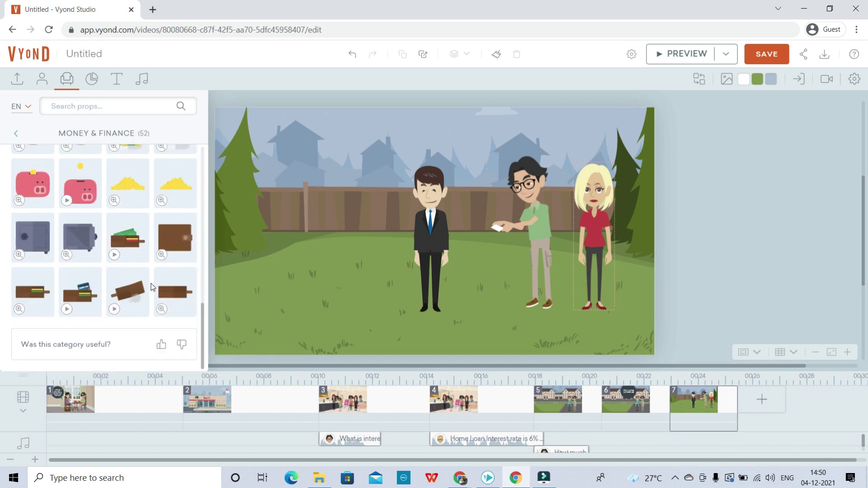
pyautogui.scroll(5, 154, 287)
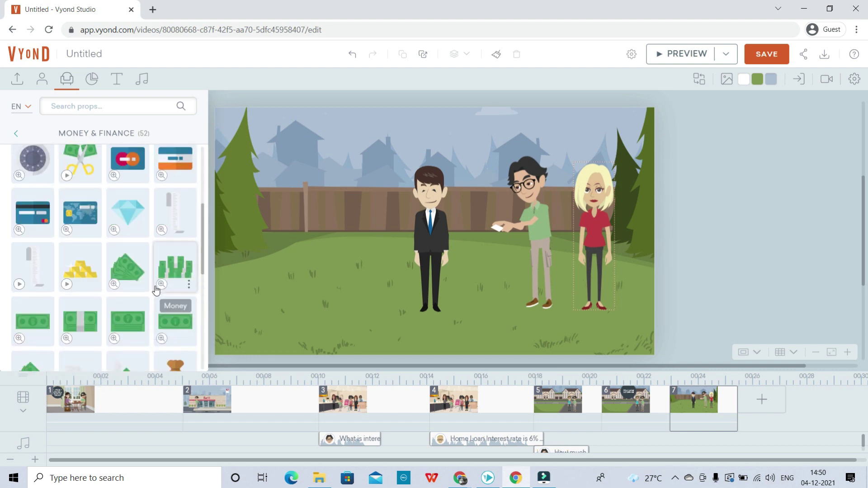
pyautogui.scroll(3, 156, 290)
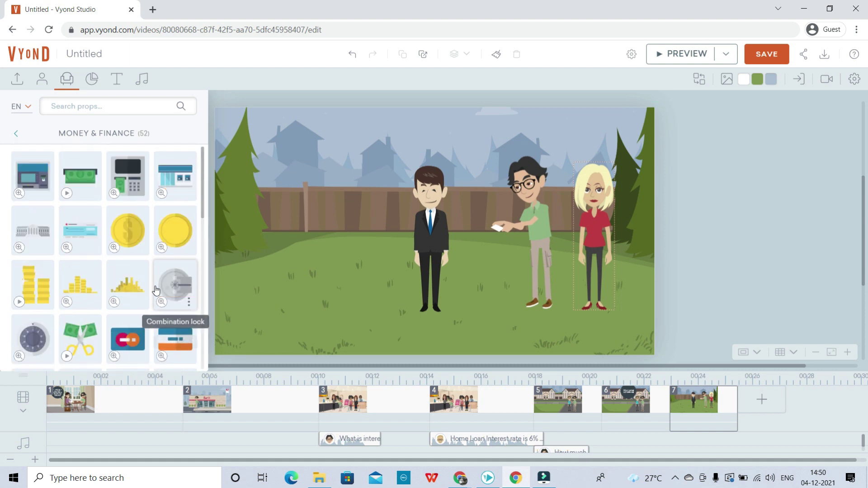
pyautogui.scroll(-1, 153, 226)
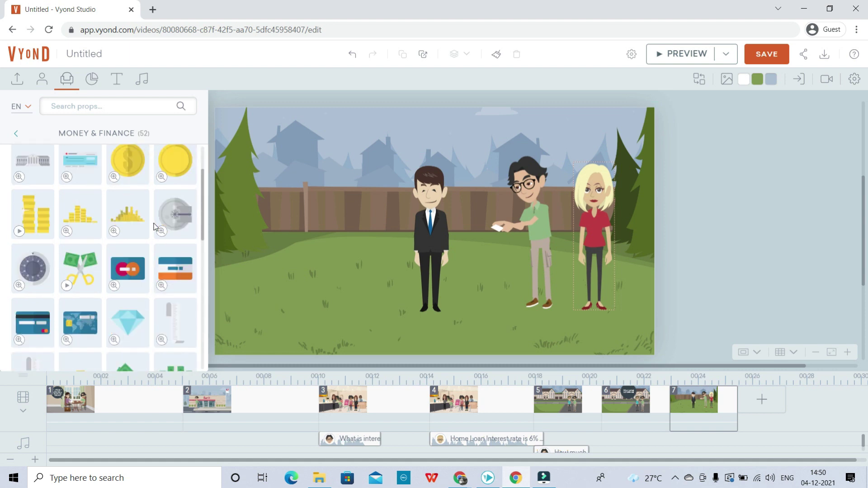
pyautogui.scroll(1, 154, 226)
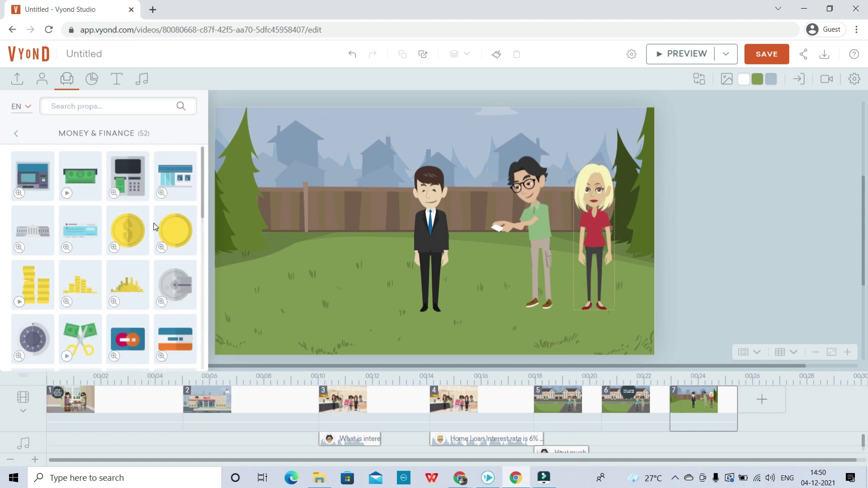
pyautogui.click(42, 82)
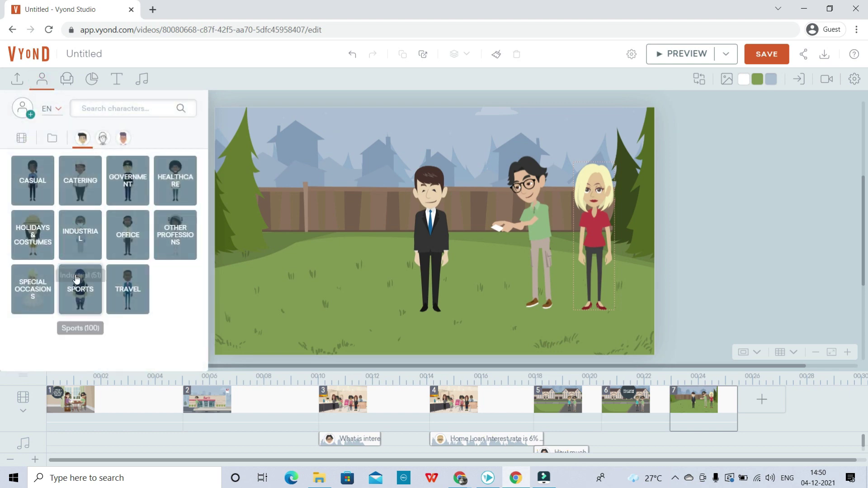
# Add a green banknote prop from Money & Finance, shrink it and place it over the card in the green-shirted man's hand
pyautogui.click(67, 80)
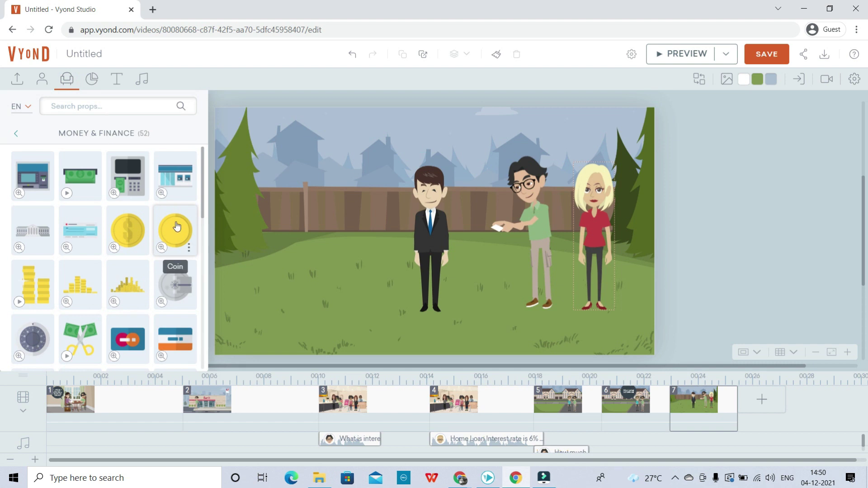
pyautogui.scroll(-5, 181, 231)
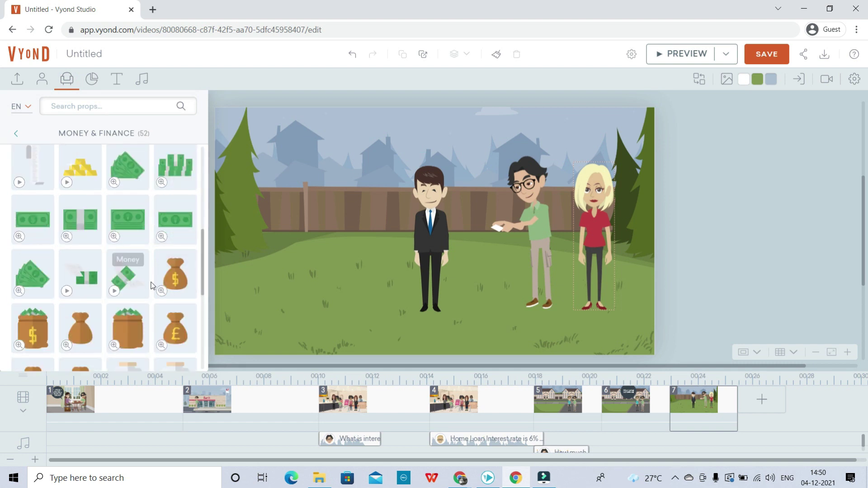
pyautogui.scroll(-5, 157, 288)
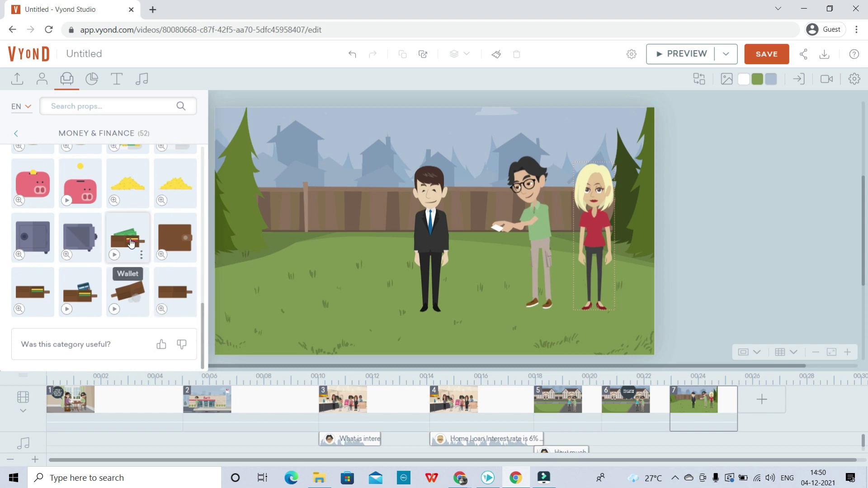
pyautogui.scroll(5, 130, 243)
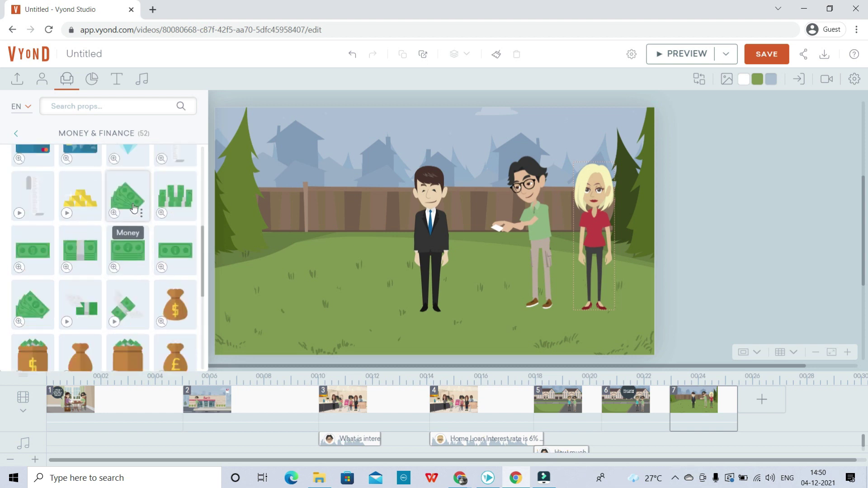
pyautogui.moveTo(130, 250); pyautogui.dragTo(489, 290)
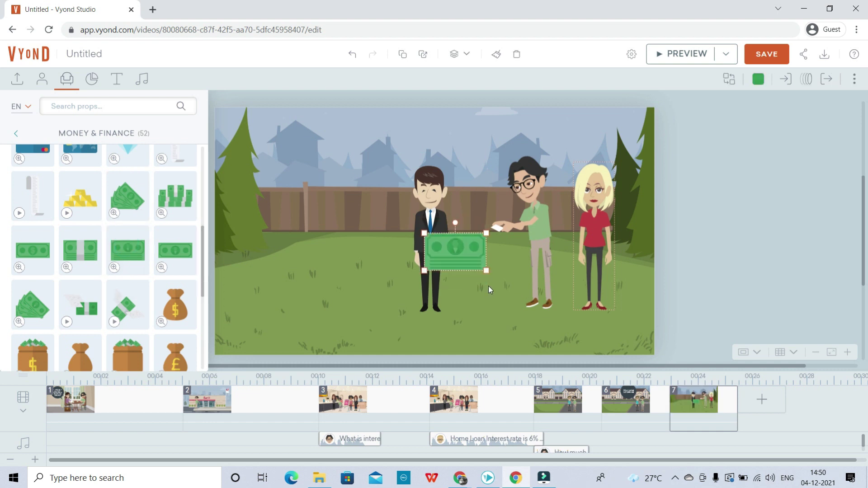
pyautogui.moveTo(427, 235); pyautogui.dragTo(493, 222)
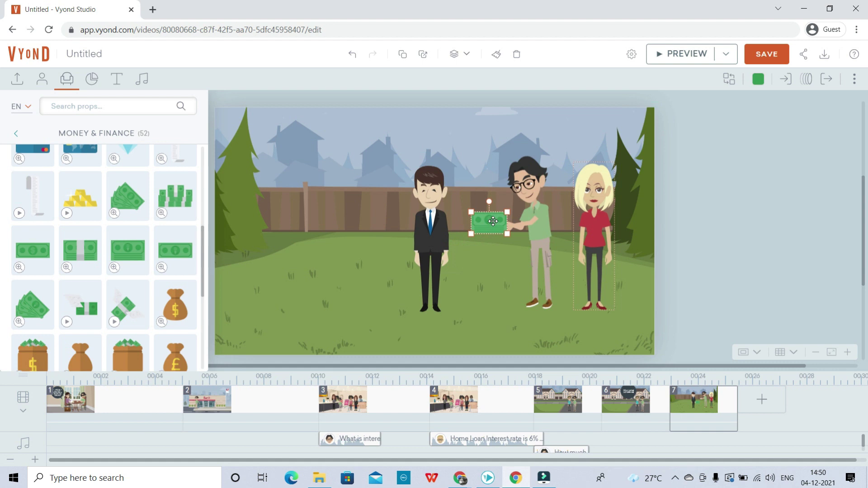
pyautogui.click(734, 219)
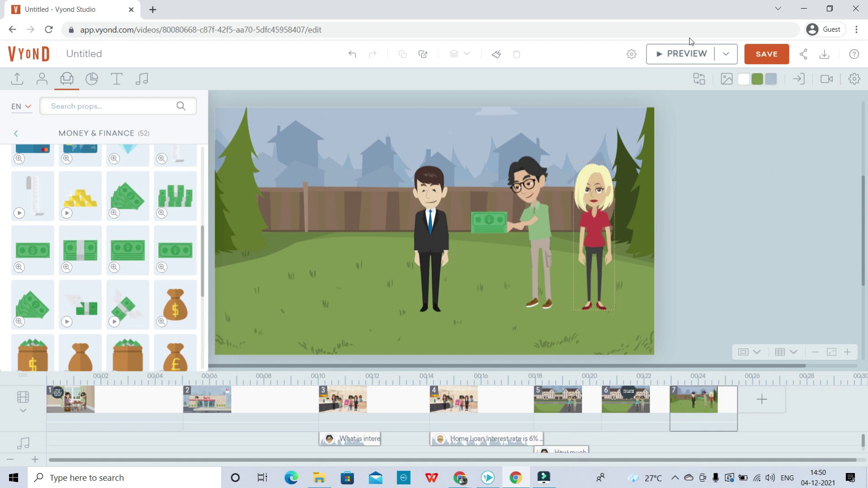
# Extend scene 7 to end at about 28 seconds on the timeline, previewing the scene before and after the change
pyautogui.click(687, 53)
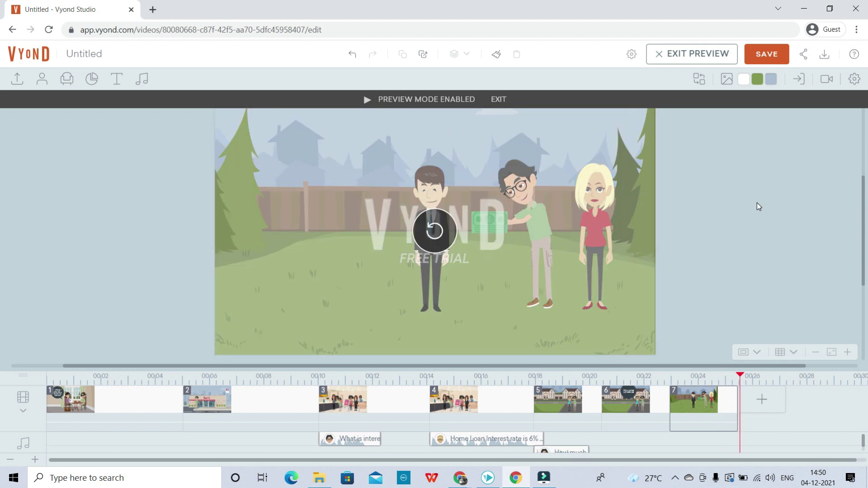
pyautogui.click(740, 398)
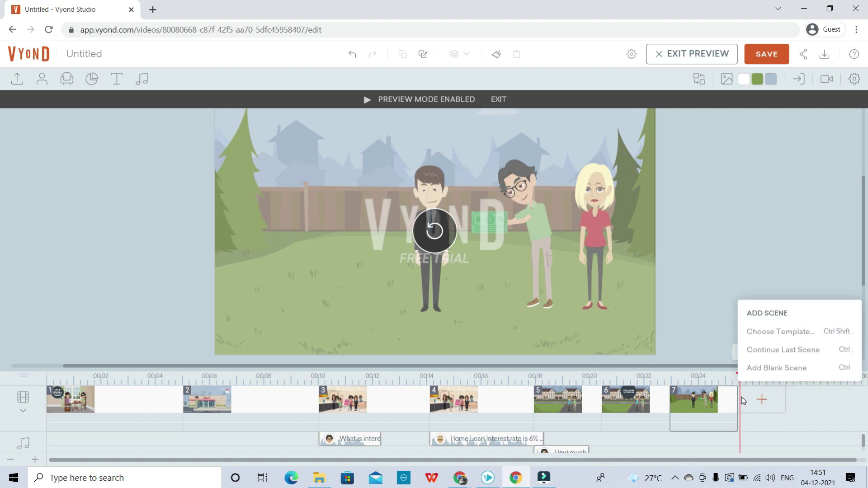
pyautogui.click(736, 423)
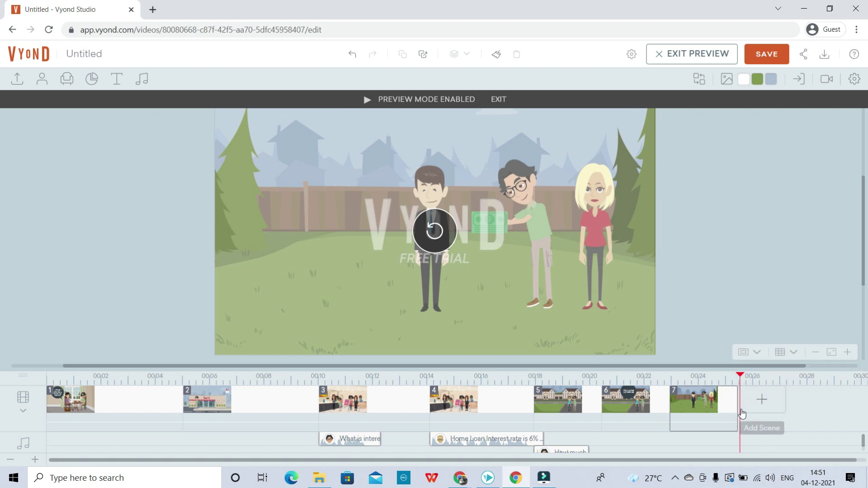
pyautogui.moveTo(738, 410); pyautogui.dragTo(805, 409)
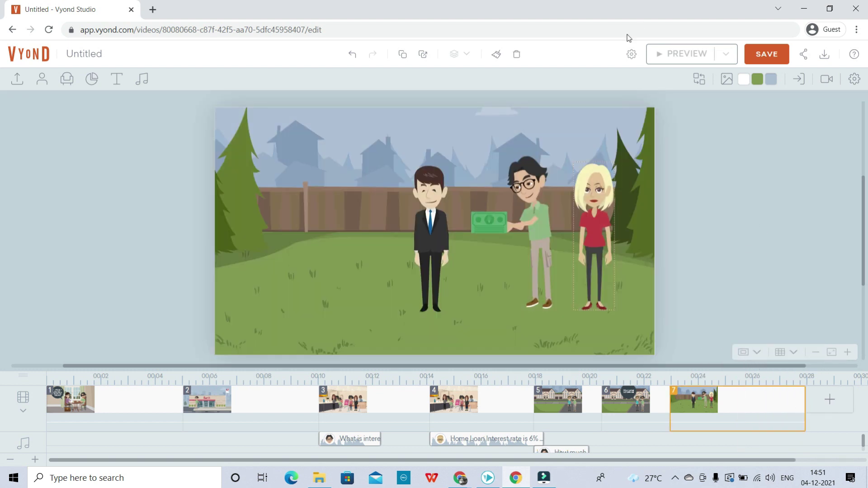
pyautogui.click(675, 54)
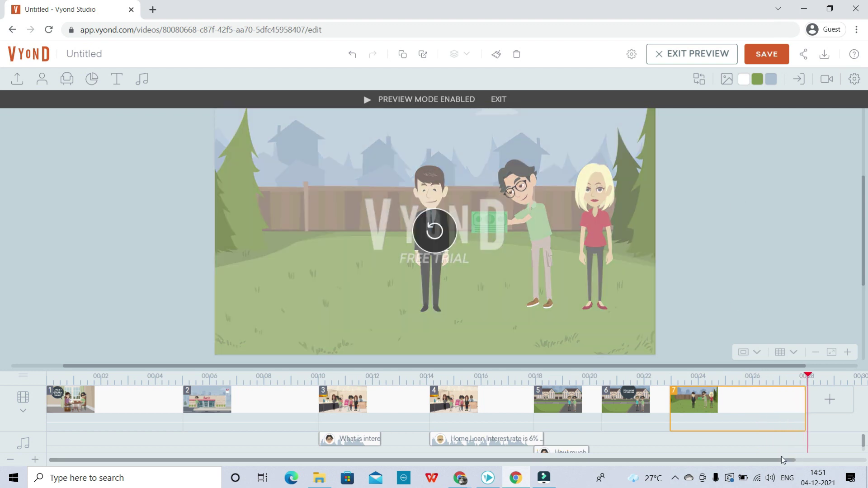
# Add a blank eighth scene after the backyard scene at the end of the timeline
pyautogui.moveTo(784, 457); pyautogui.dragTo(867, 460)
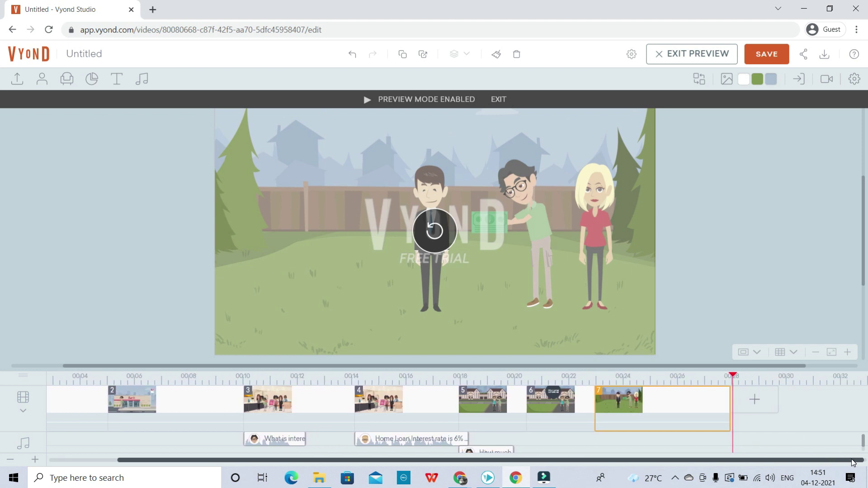
pyautogui.click(755, 401)
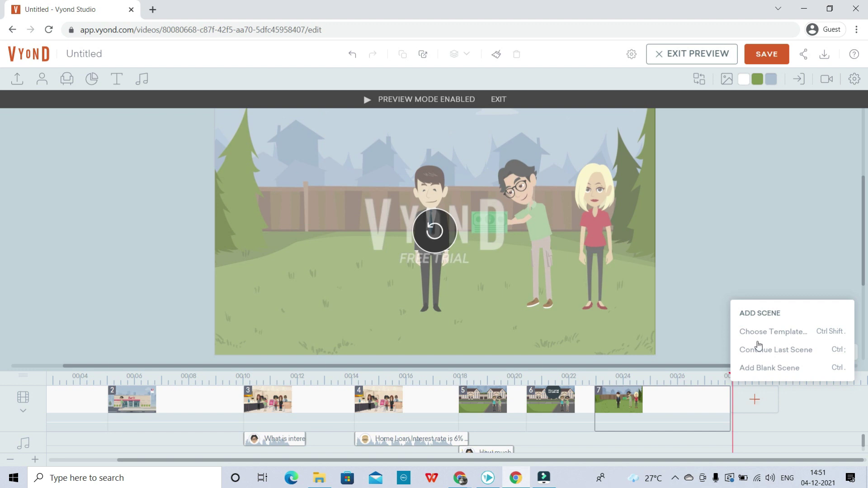
pyautogui.click(760, 375)
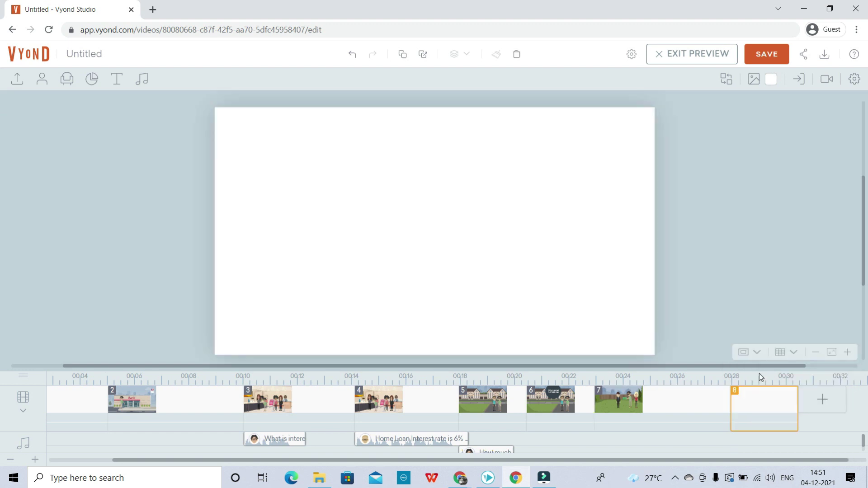
# Set scene 8's background to the Kitchen location with olive-brown wooden cabinets and a sink along the counter
pyautogui.click(755, 81)
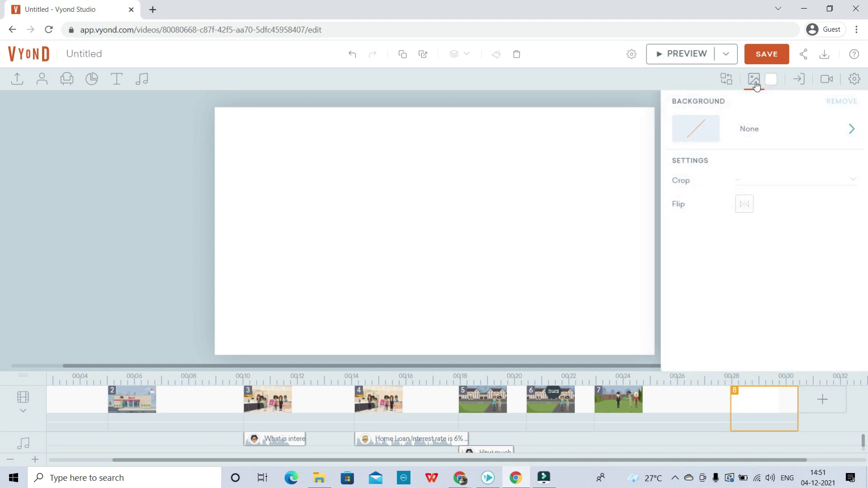
pyautogui.click(754, 140)
pyautogui.click(728, 195)
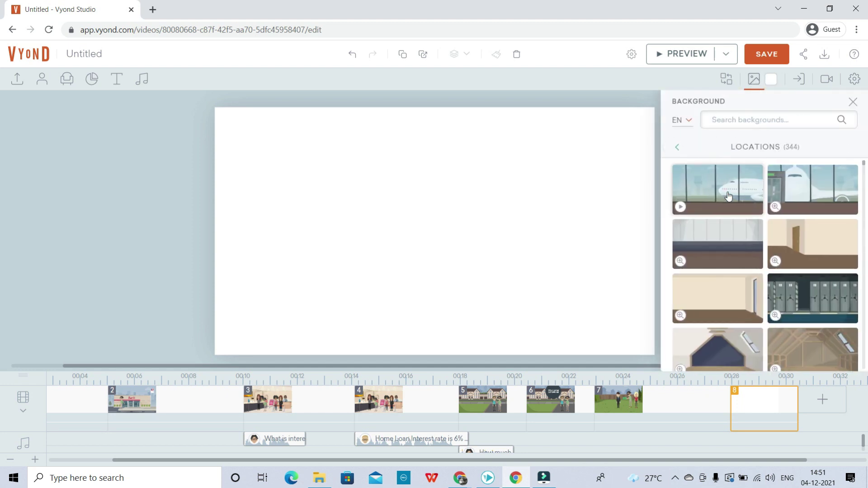
pyautogui.scroll(-10, 807, 278)
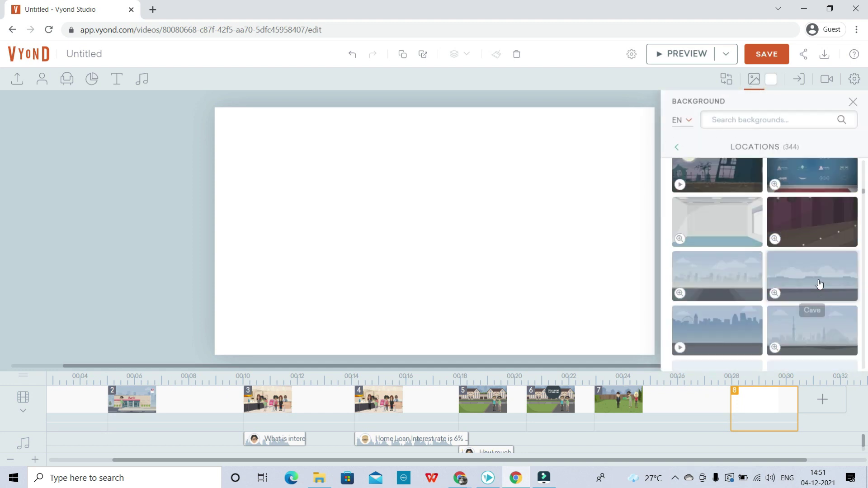
pyautogui.scroll(-10, 820, 284)
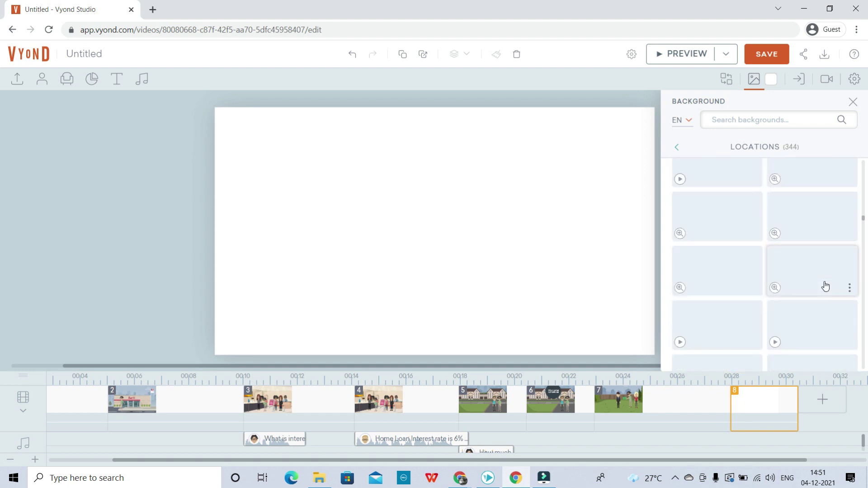
pyautogui.scroll(2, 826, 286)
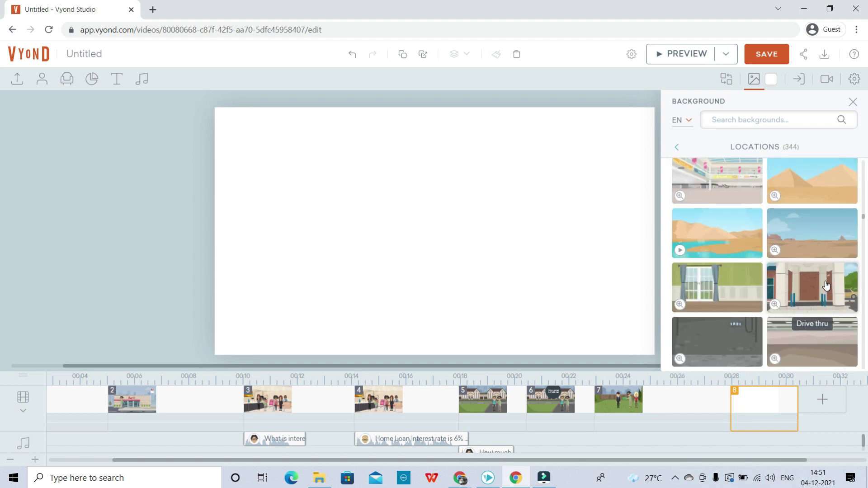
pyautogui.scroll(5, 826, 285)
pyautogui.scroll(-6, 824, 283)
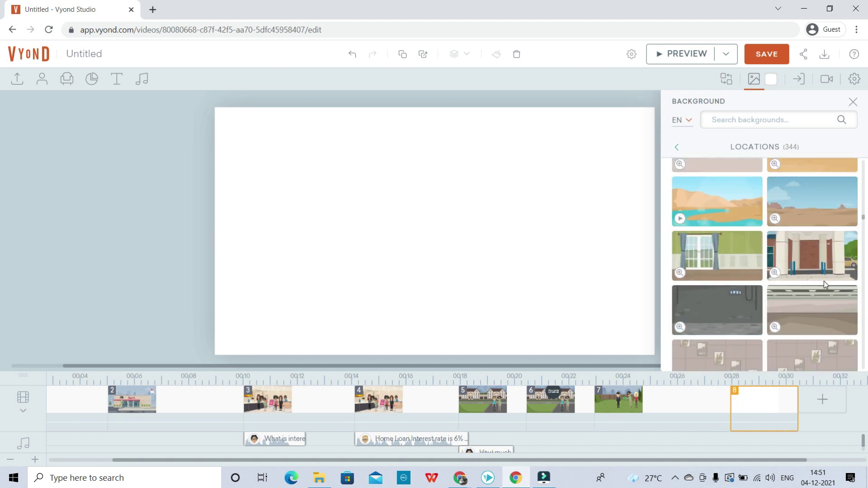
pyautogui.scroll(-1, 824, 284)
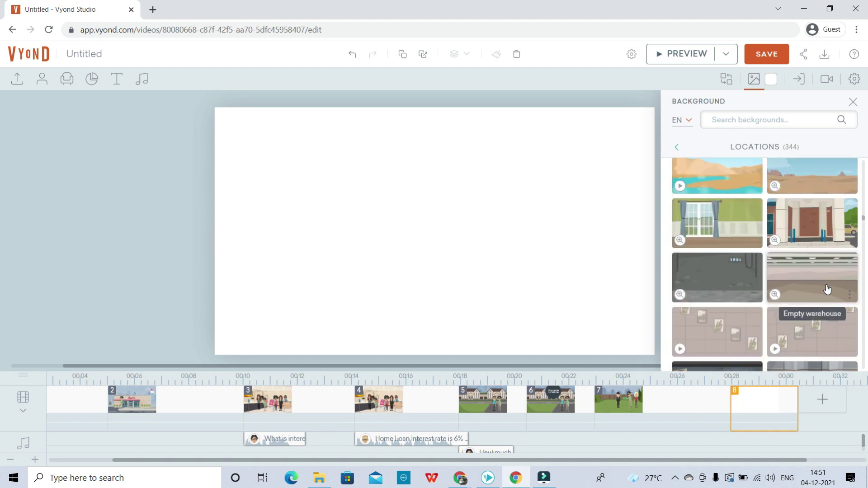
pyautogui.scroll(-3, 828, 289)
pyautogui.scroll(-8, 830, 291)
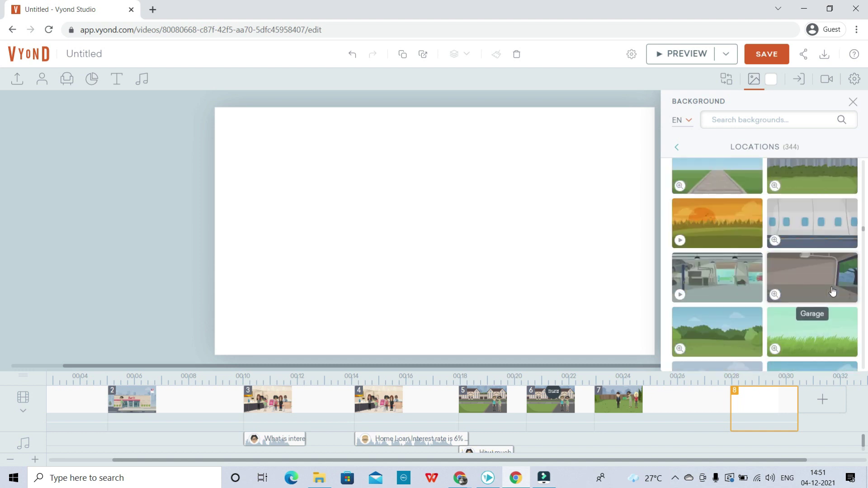
pyautogui.scroll(-10, 836, 293)
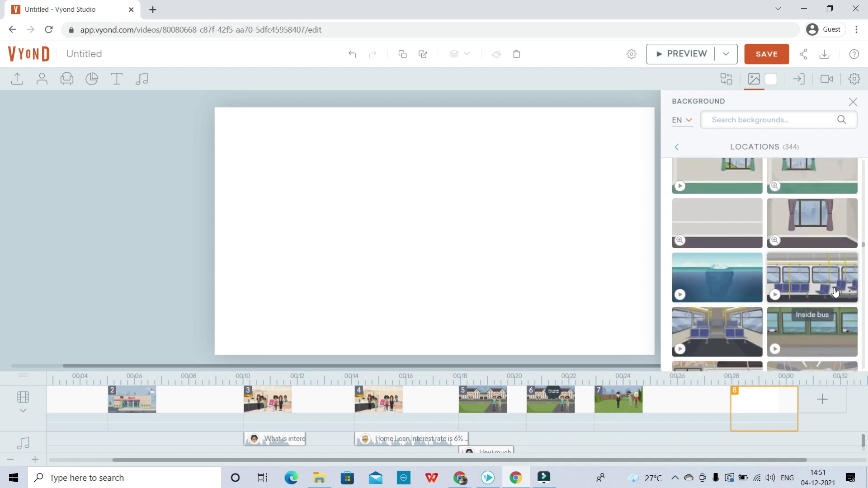
pyautogui.scroll(-3, 838, 293)
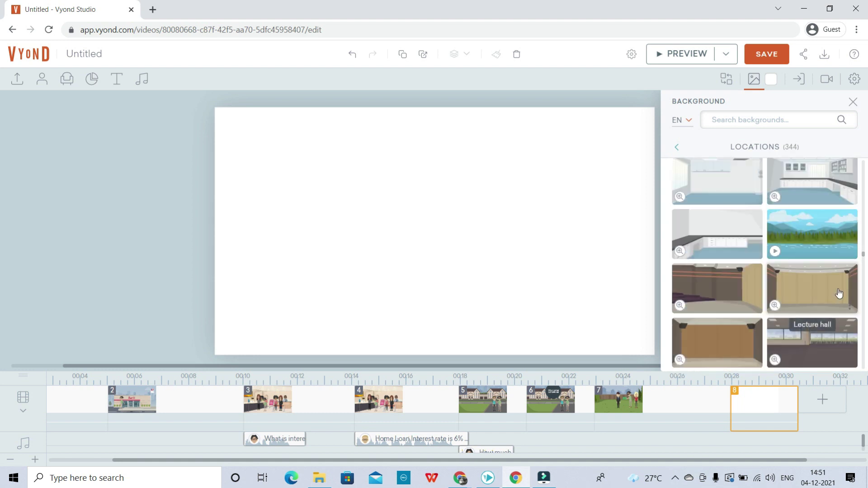
pyautogui.scroll(2, 839, 293)
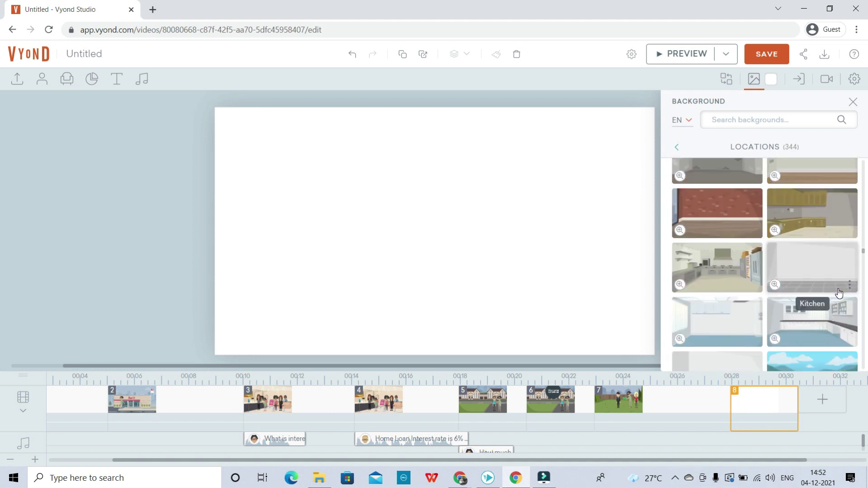
pyautogui.click(821, 211)
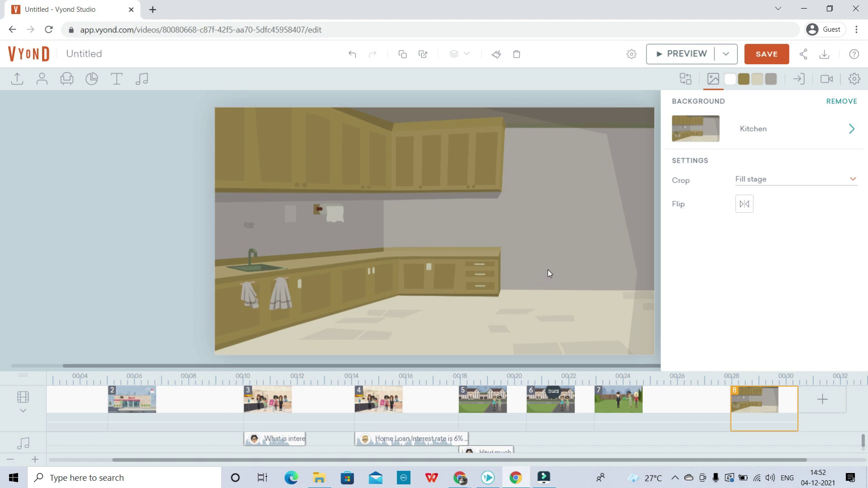
# Copy the green-shirted man from scene 7 into the kitchen scene and place him in front of the counter
pyautogui.click(627, 408)
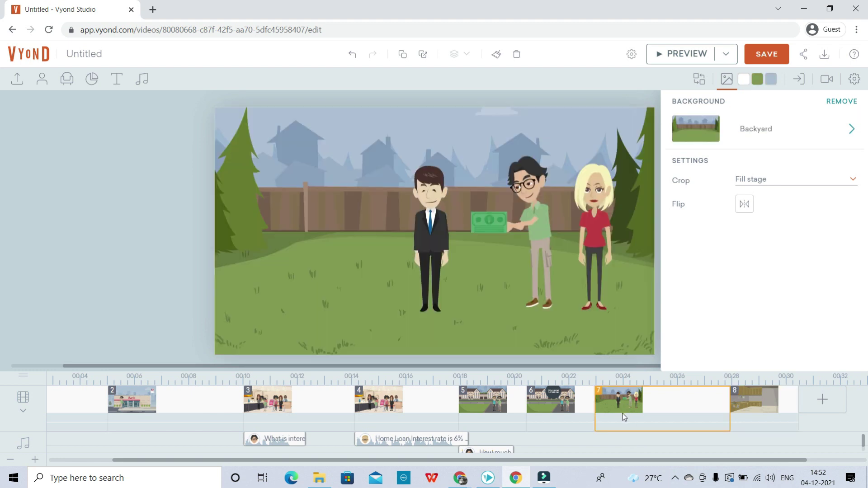
pyautogui.click(531, 228)
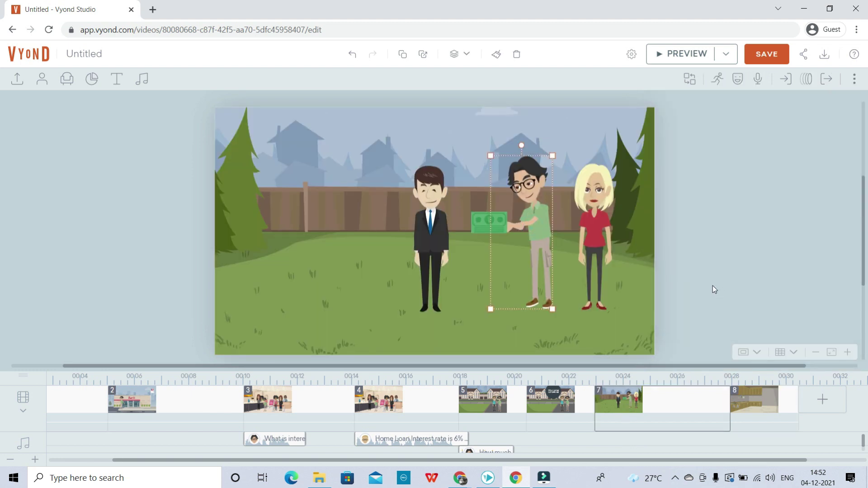
pyautogui.hotkey('ctrl', 'c')
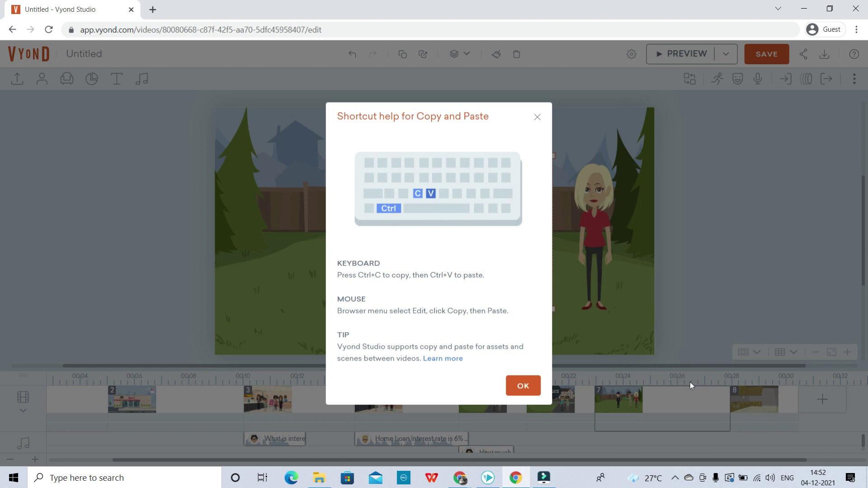
pyautogui.click(523, 385)
pyautogui.click(770, 396)
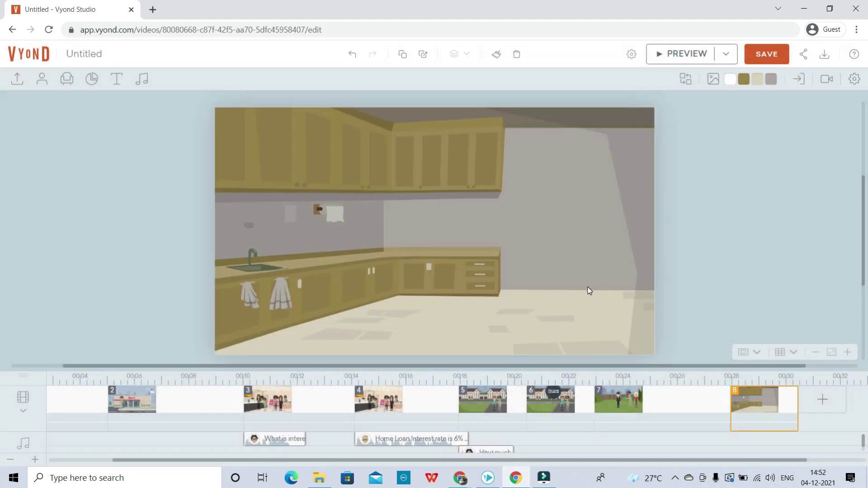
pyautogui.hotkey('ctrl', 'v')
pyautogui.moveTo(526, 256); pyautogui.dragTo(451, 294)
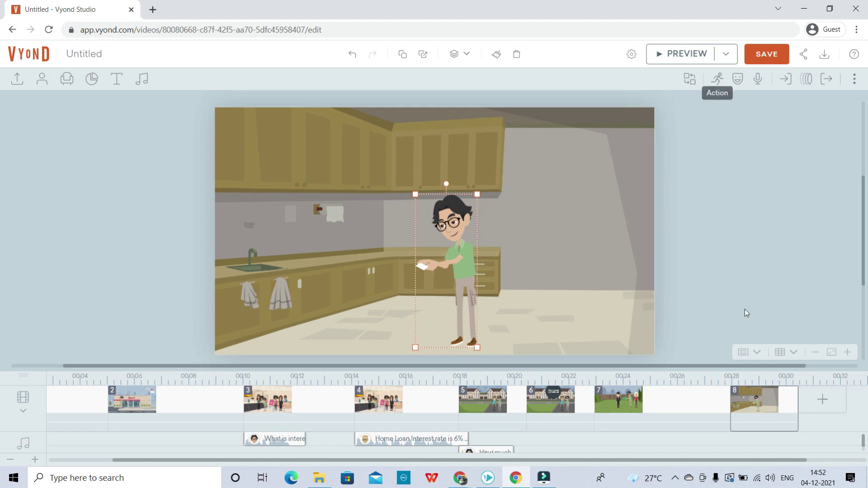
# Copy the blonde woman from scene 7 into the kitchen scene and stand her beside the green-shirted man
pyautogui.click(632, 409)
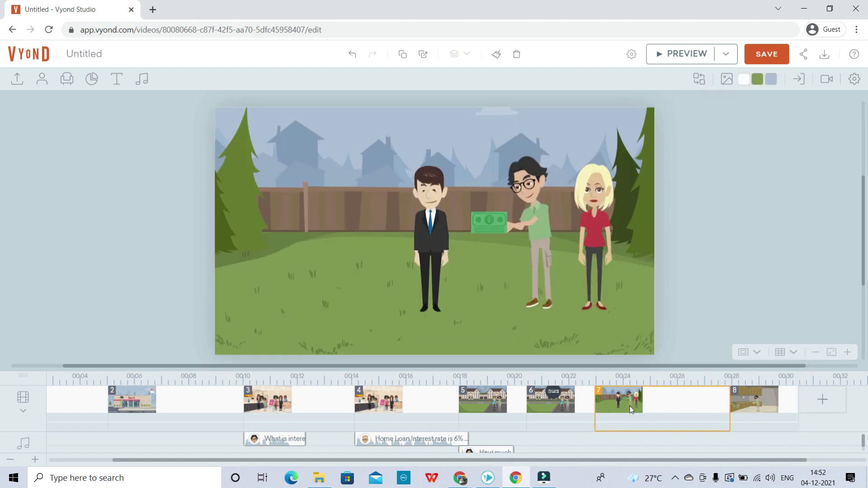
pyautogui.click(592, 244)
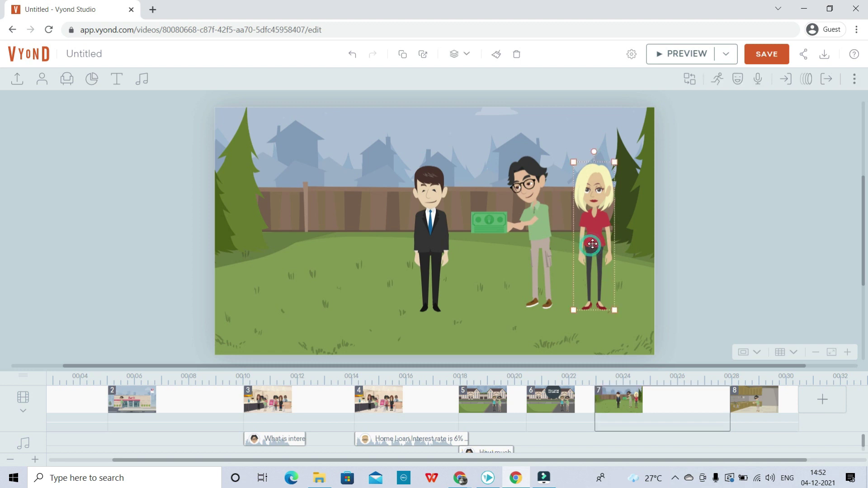
pyautogui.click(748, 408)
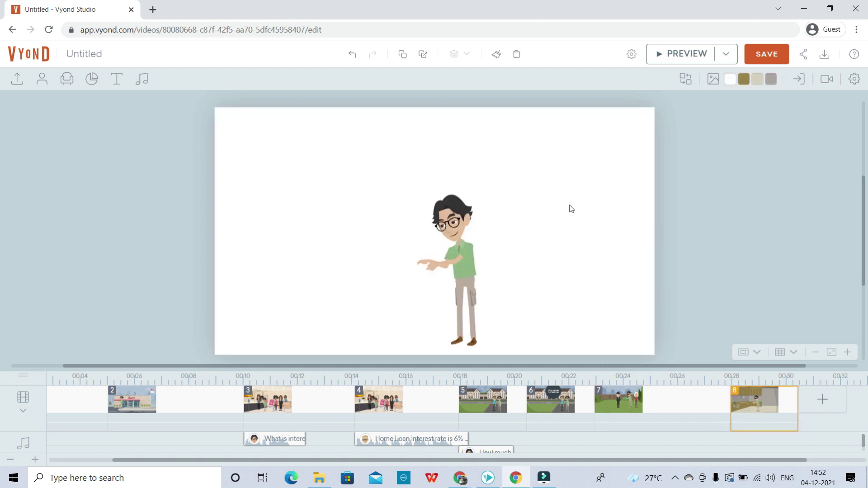
pyautogui.hotkey('ctrl', 'v')
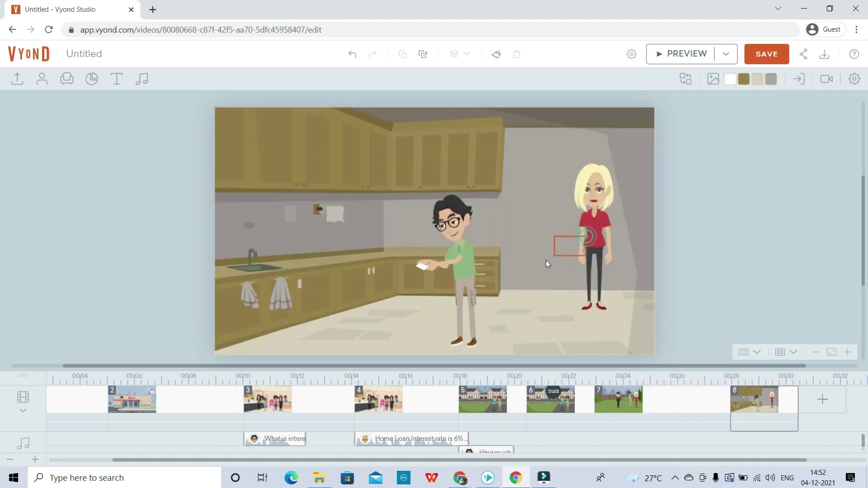
pyautogui.moveTo(599, 233); pyautogui.dragTo(538, 258)
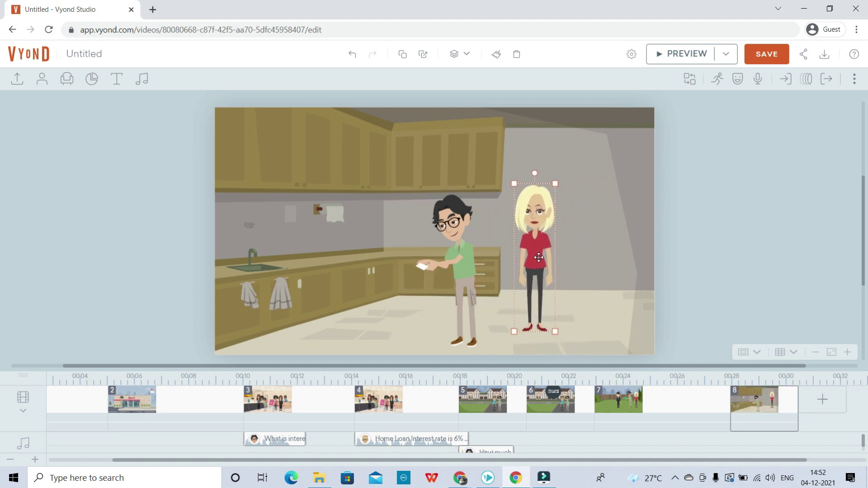
# Change the green-shirted man's action in the kitchen to the first Daily Life pose, with both arms spread outward
pyautogui.click(461, 247)
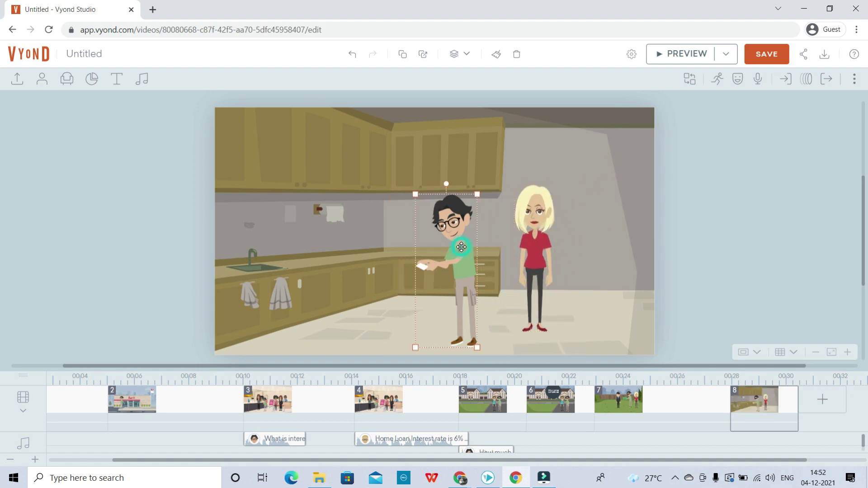
pyautogui.click(718, 79)
pyautogui.scroll(2, 769, 233)
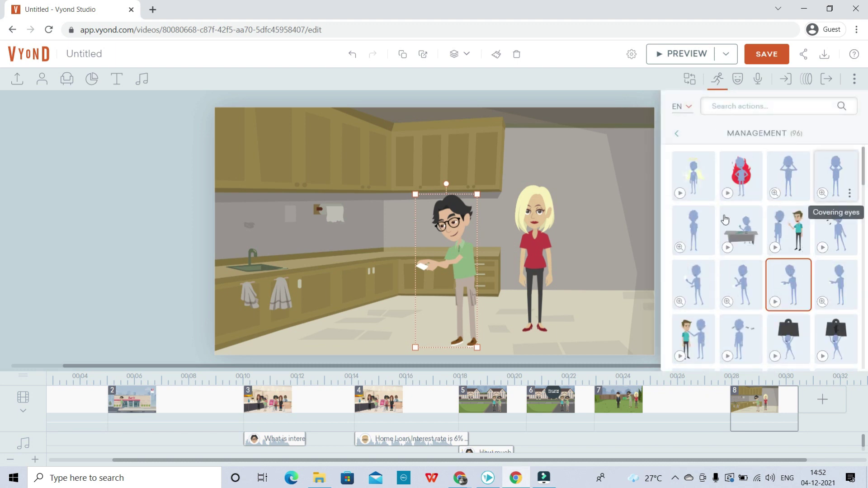
pyautogui.click(697, 228)
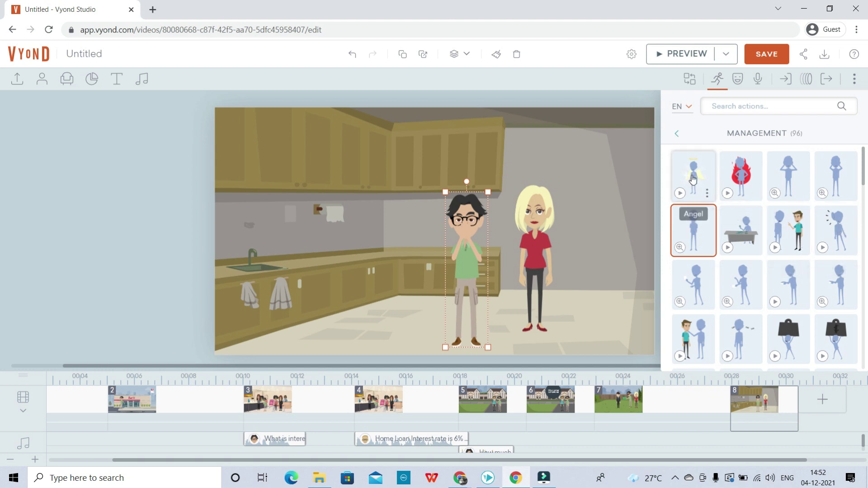
pyautogui.click(677, 133)
pyautogui.scroll(2, 752, 211)
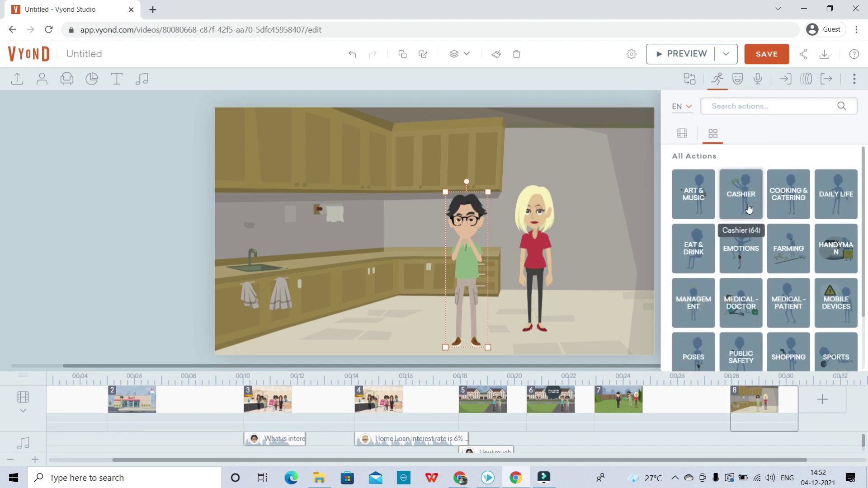
pyautogui.click(832, 192)
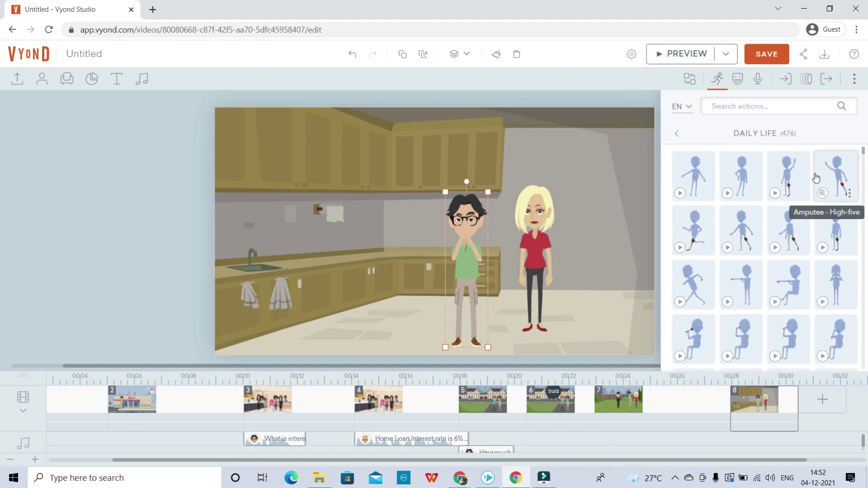
pyautogui.click(705, 183)
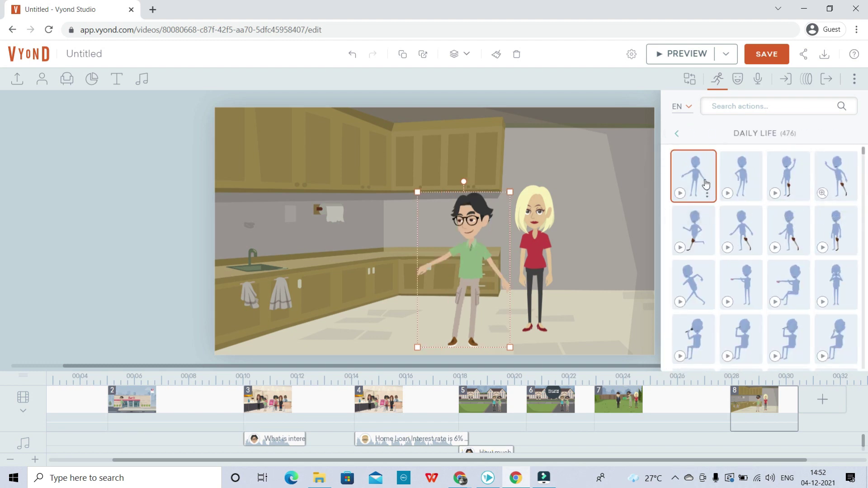
pyautogui.click(636, 189)
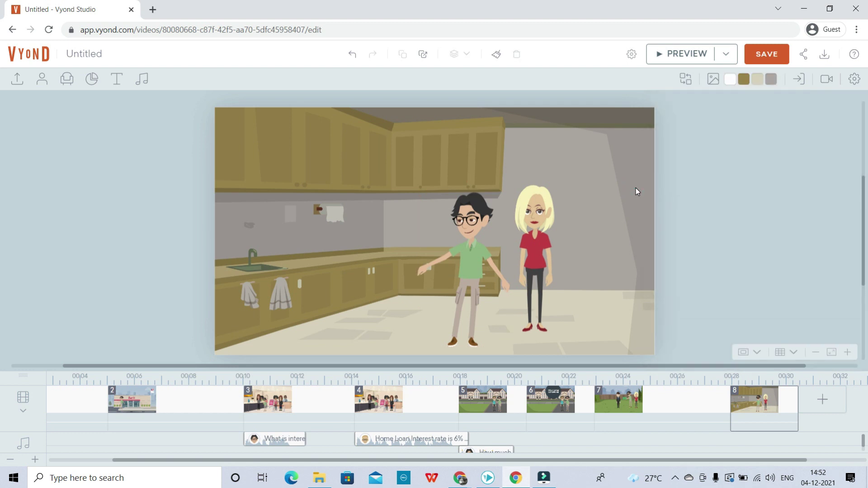
# Save the video, previewing the kitchen scene before saving and the whole video from the start after saving
pyautogui.click(686, 53)
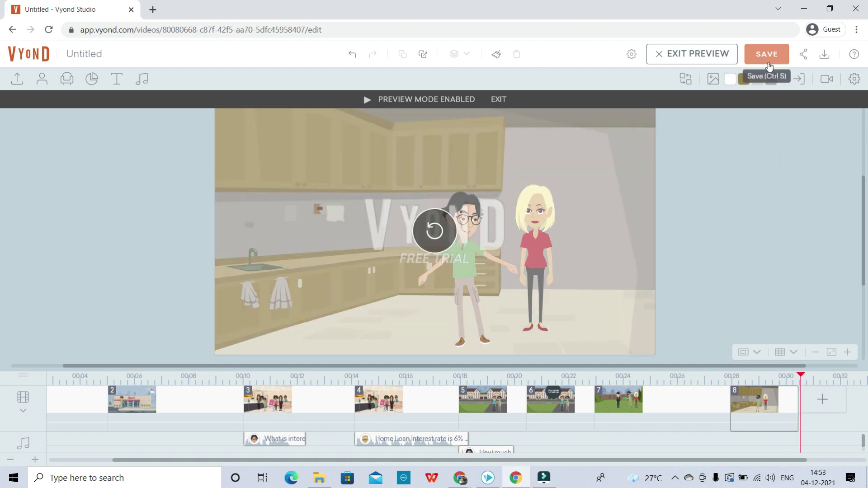
pyautogui.click(768, 63)
pyautogui.click(720, 54)
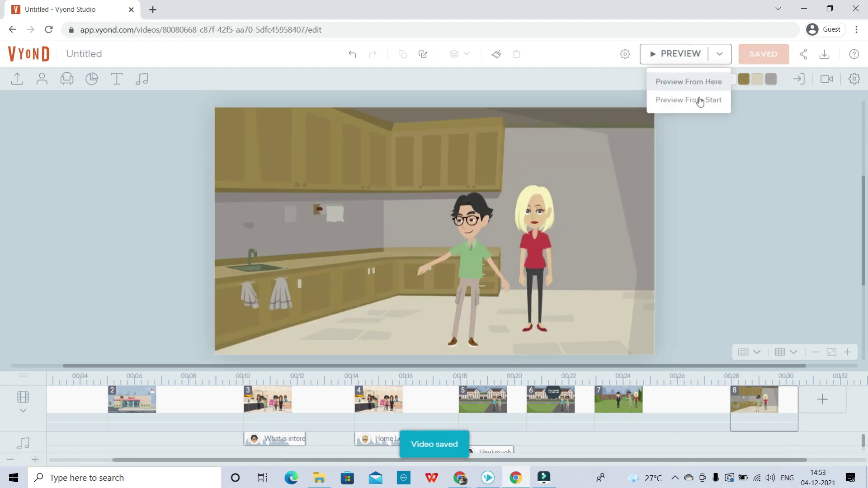
pyautogui.click(700, 100)
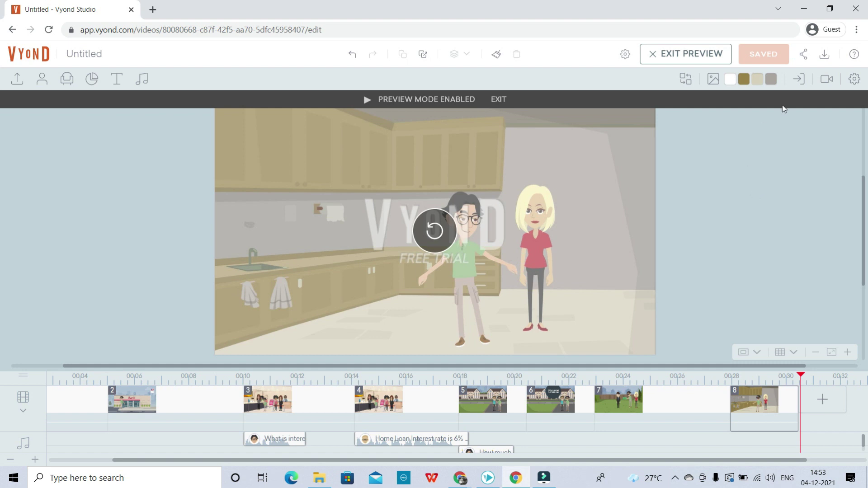
# Review the chart assets, the text templates in different styles, and the music tracks in the asset libraries
pyautogui.click(40, 75)
pyautogui.click(67, 79)
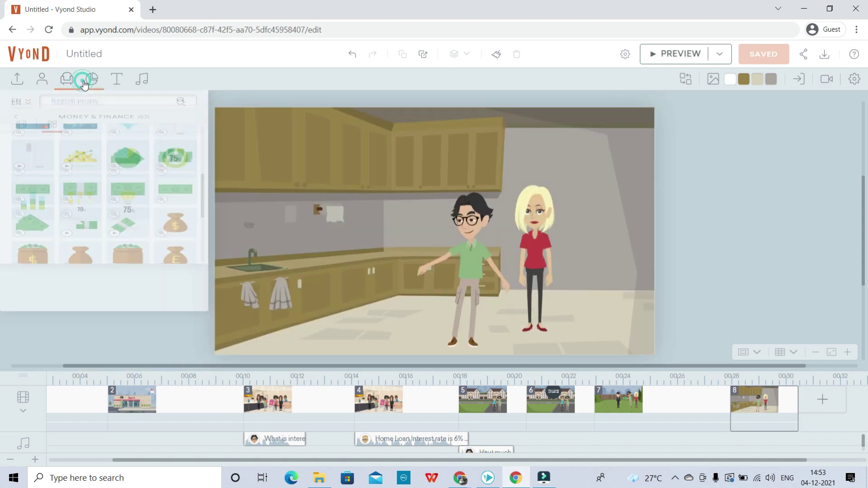
pyautogui.click(90, 83)
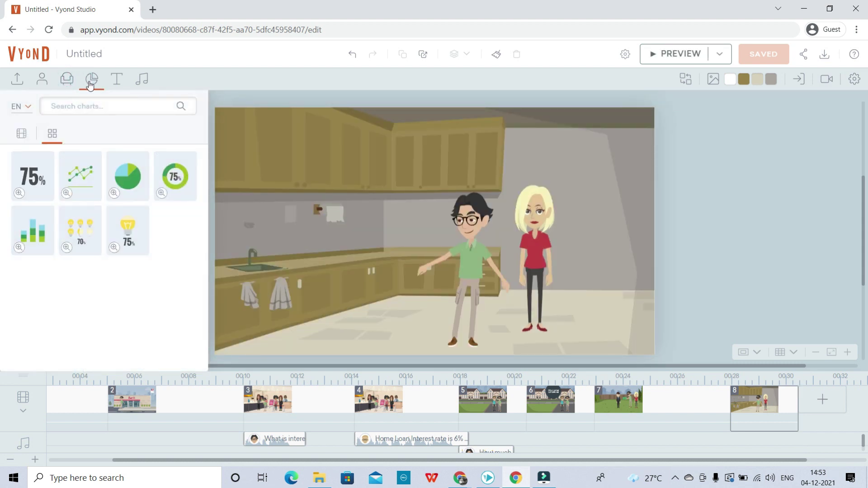
pyautogui.click(119, 85)
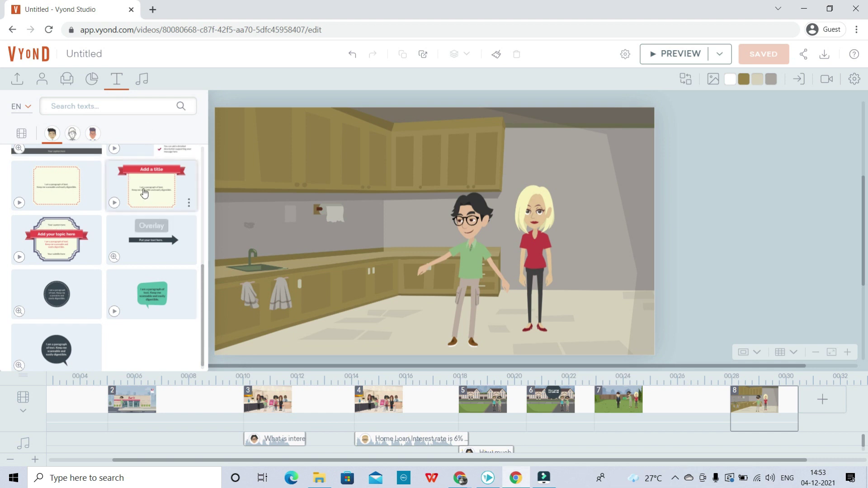
pyautogui.scroll(10, 135, 171)
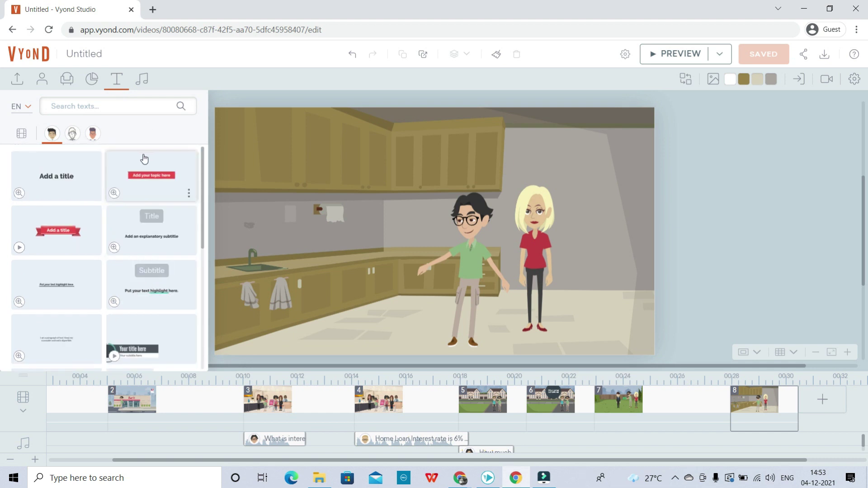
pyautogui.click(95, 137)
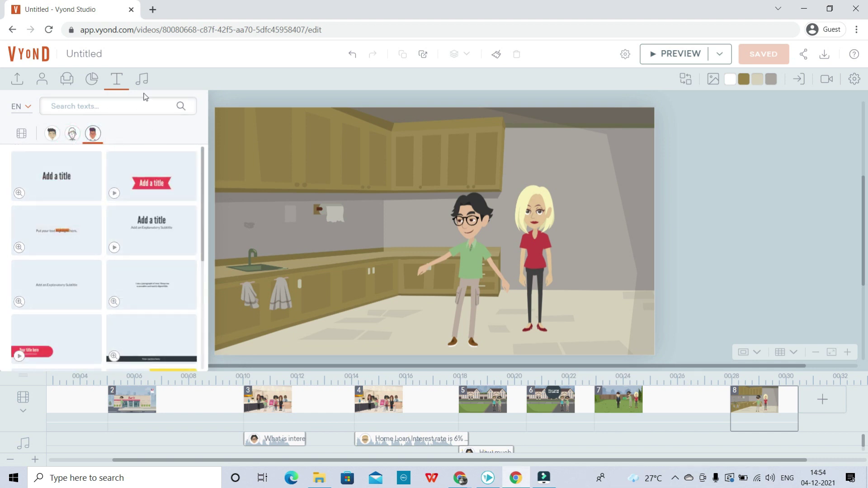
pyautogui.click(141, 79)
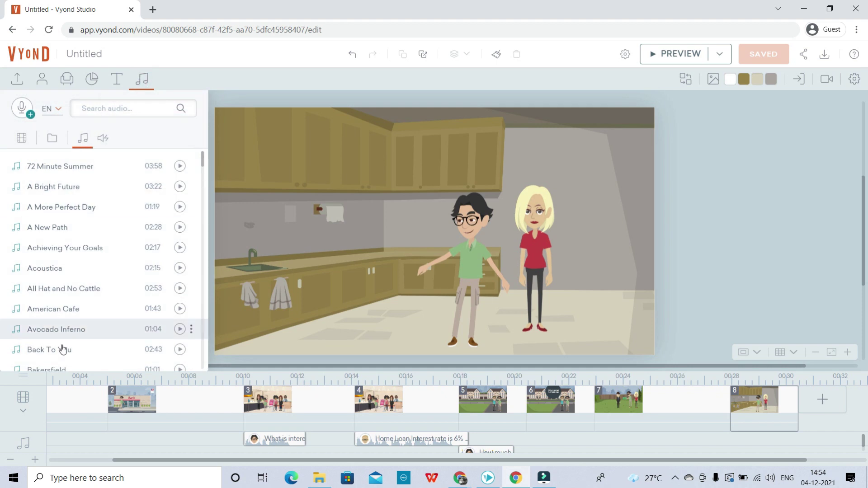
pyautogui.scroll(-20, 93, 271)
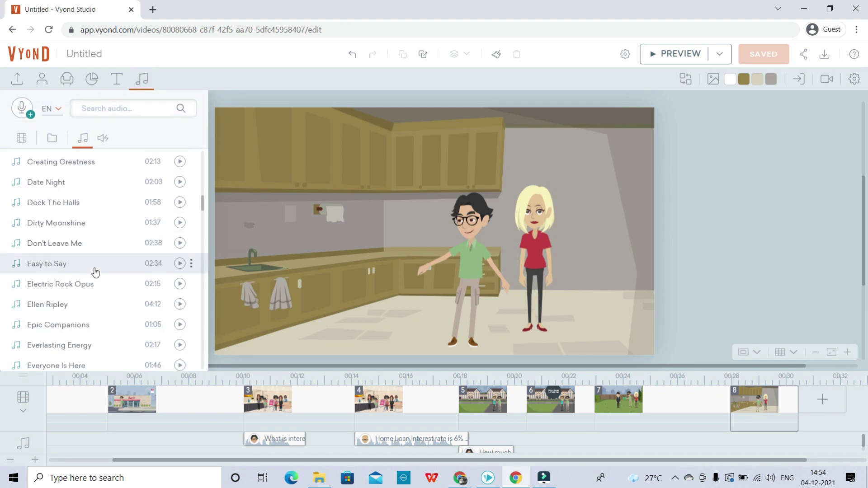
pyautogui.scroll(20, 112, 294)
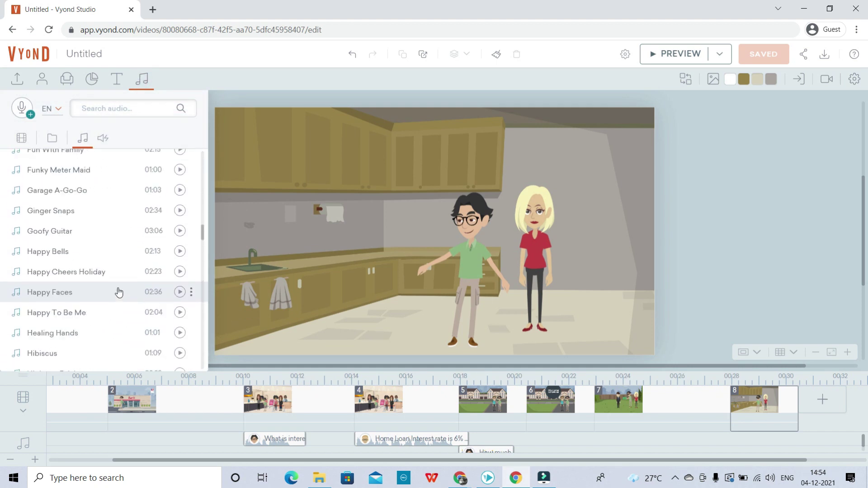
# Browse the Money & Finance props from start to end, and bring up the character categories
pyautogui.click(67, 79)
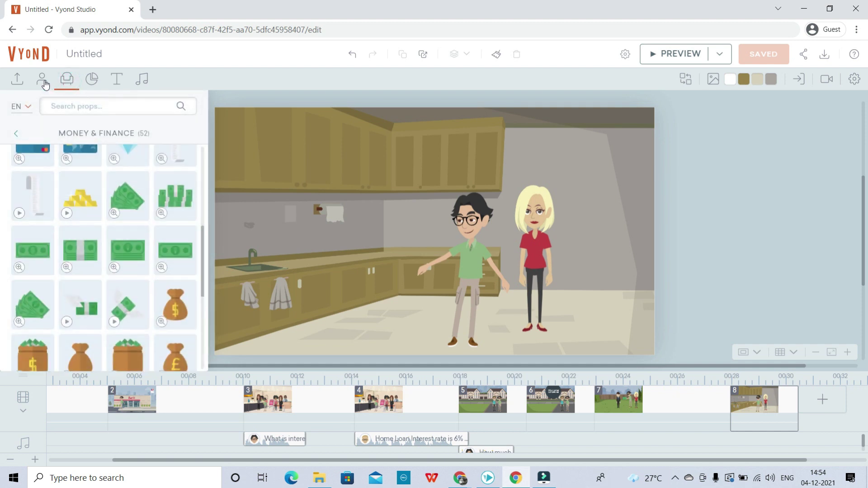
pyautogui.click(42, 80)
pyautogui.click(66, 84)
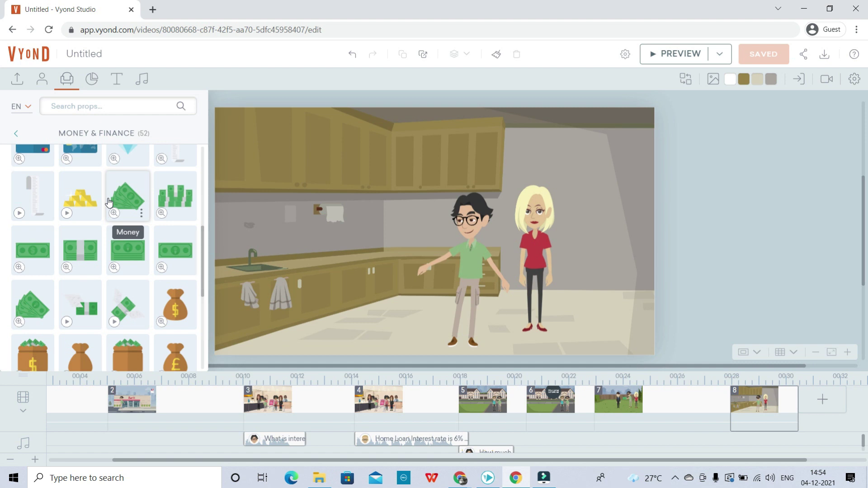
pyautogui.scroll(-6, 160, 274)
pyautogui.scroll(12, 163, 271)
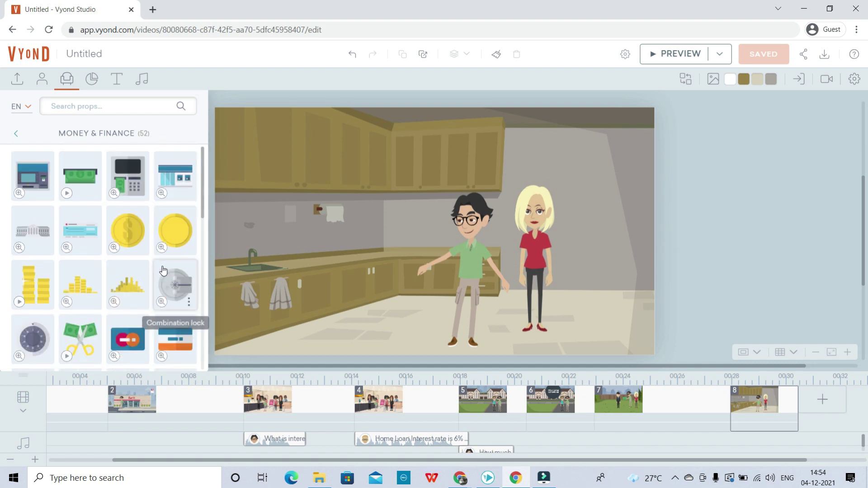
pyautogui.scroll(-6, 162, 270)
pyautogui.scroll(2, 162, 270)
pyautogui.scroll(-2, 162, 272)
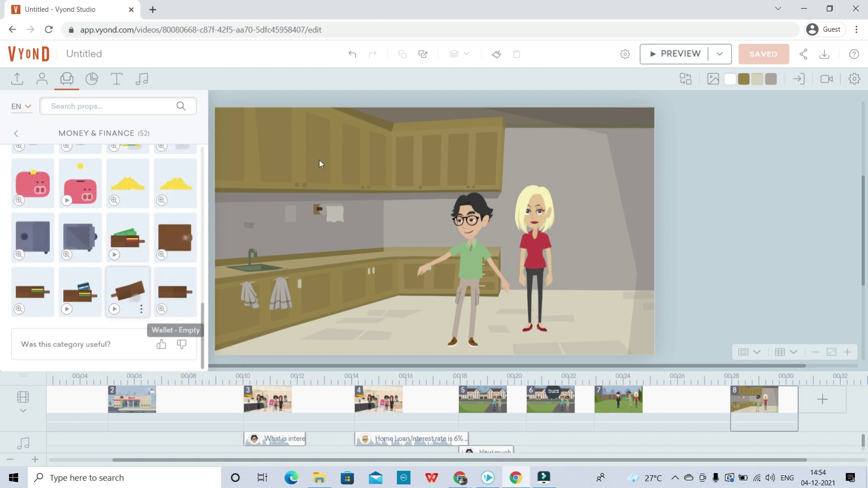
pyautogui.click(694, 240)
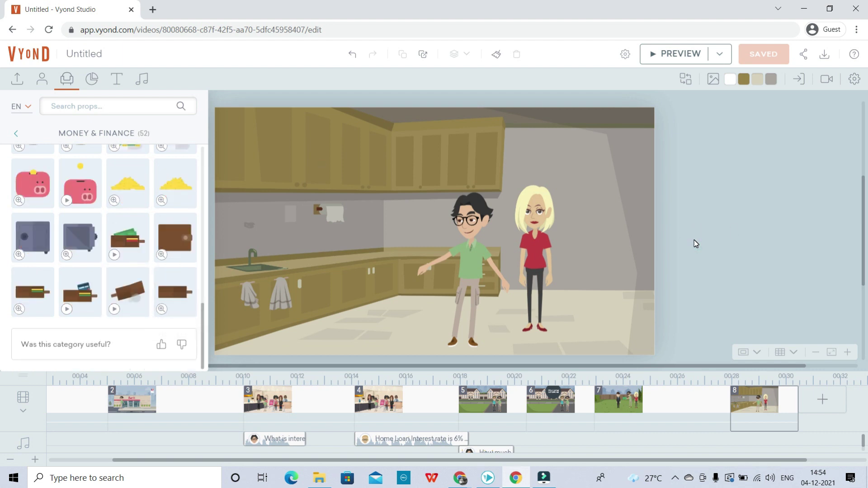
pyautogui.click(41, 80)
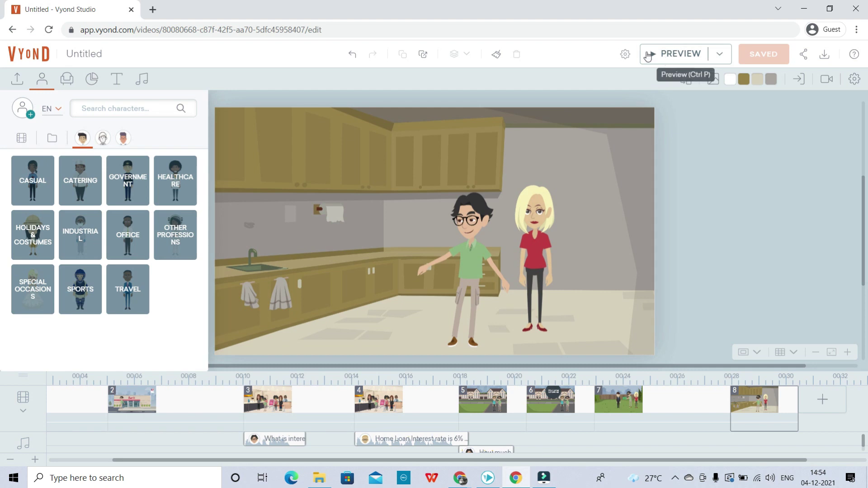
# Preview the kitchen scene with the couple through to its end
pyautogui.click(681, 53)
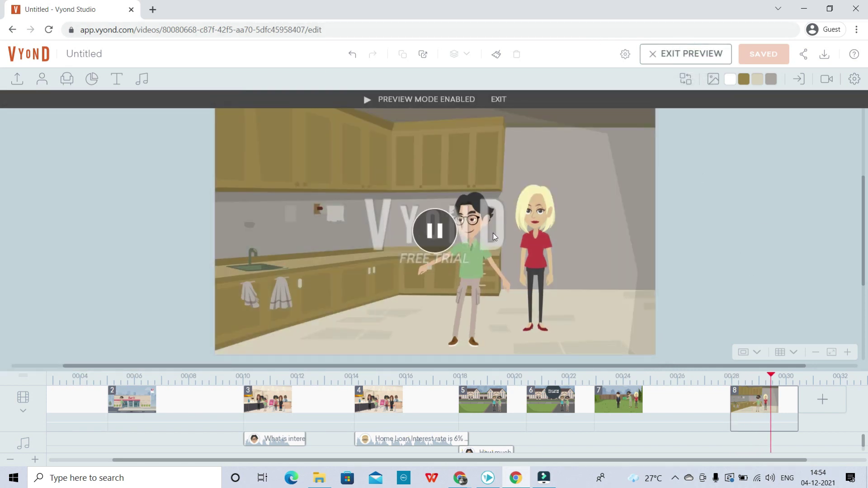
pyautogui.click(435, 231)
pyautogui.click(445, 240)
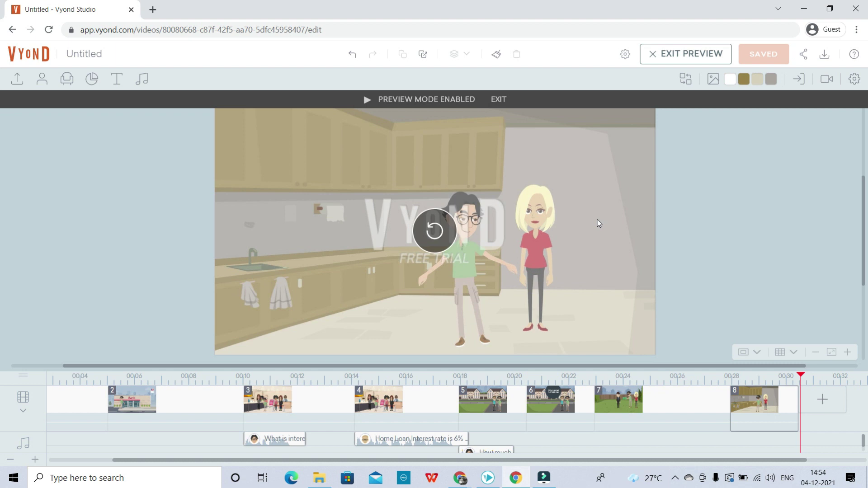
# Switch to VideoScribe, create a new blank scribe and open its image library
pyautogui.click(487, 478)
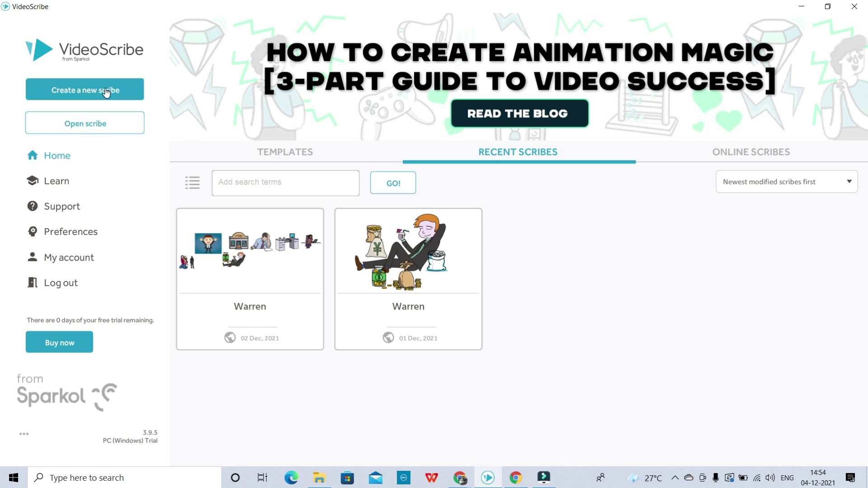
pyautogui.click(106, 92)
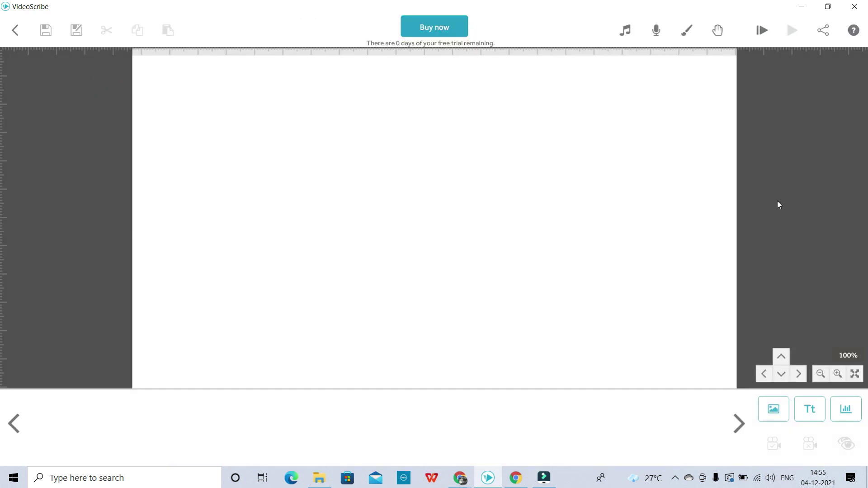
pyautogui.click(776, 412)
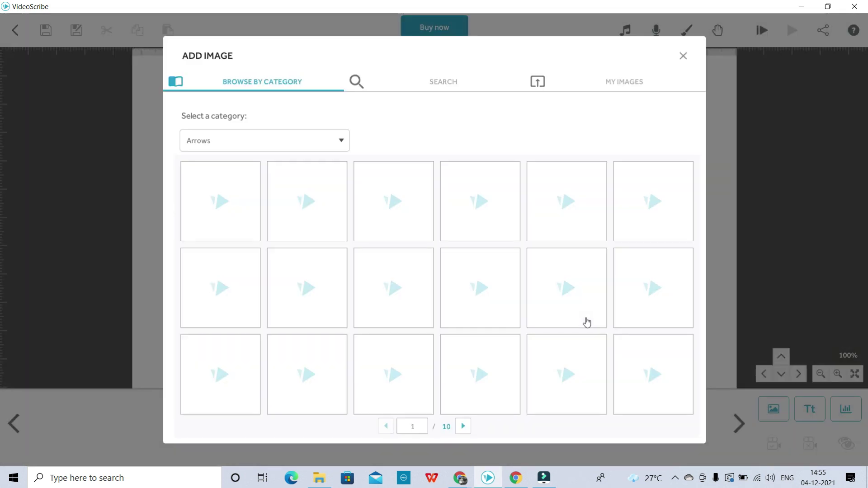
# Look through the full list of image categories, including the online ones
pyautogui.click(286, 141)
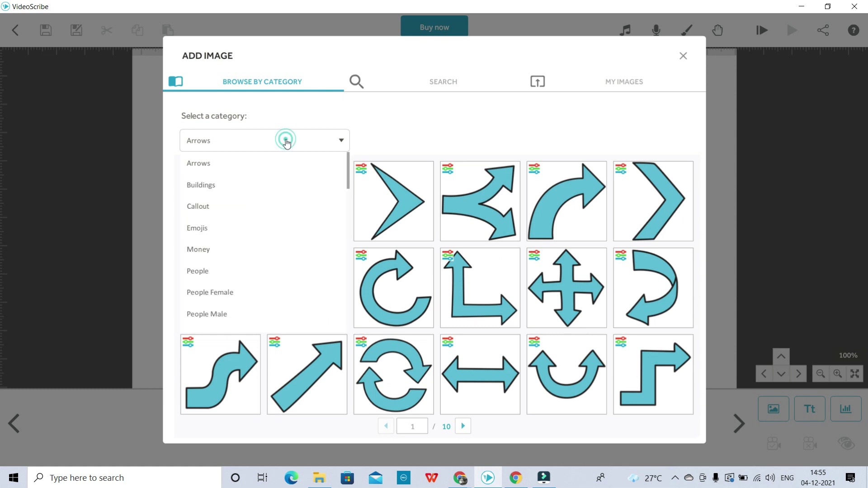
pyautogui.scroll(-5, 244, 259)
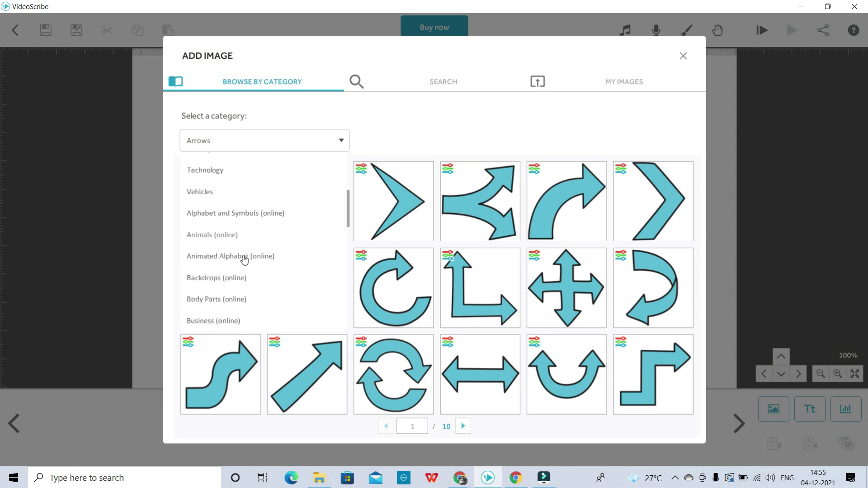
pyautogui.scroll(-3, 247, 265)
pyautogui.scroll(-4, 252, 270)
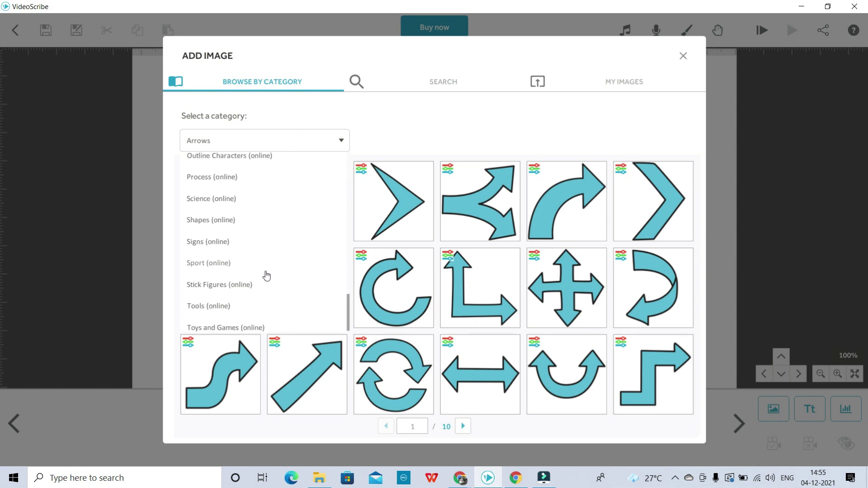
pyautogui.scroll(10, 269, 276)
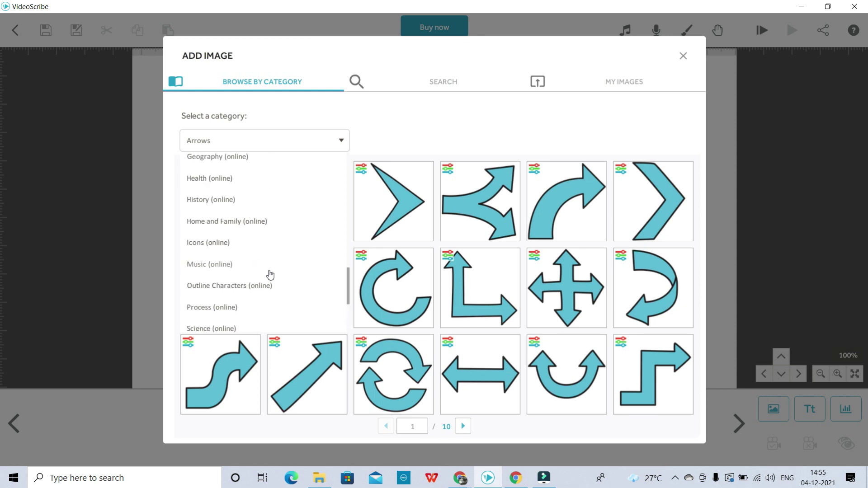
pyautogui.scroll(2, 269, 271)
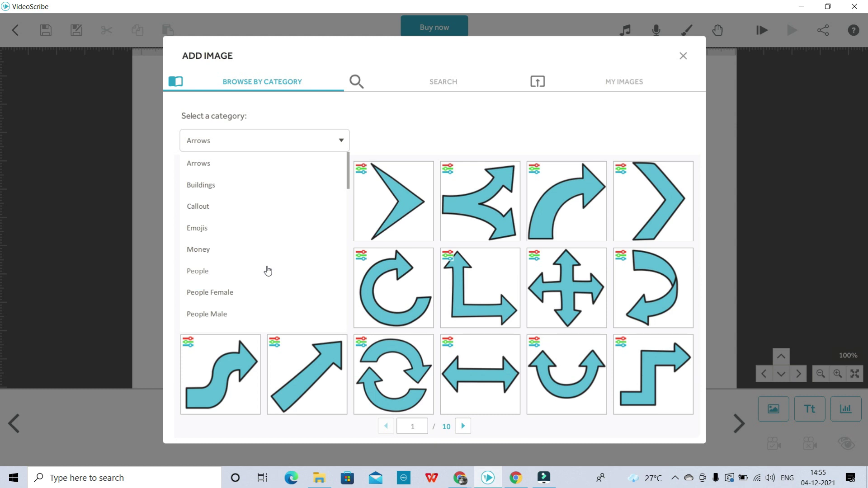
# Search the image library for "house" and add the living-room drawing with armchair, fireplace and TV from page 9 to the canvas
pyautogui.click(457, 87)
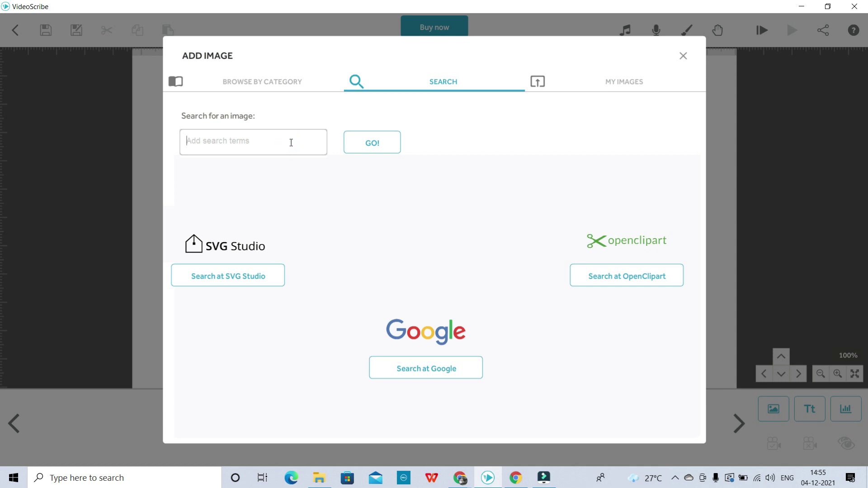
pyautogui.write('house')
pyautogui.press('Return')
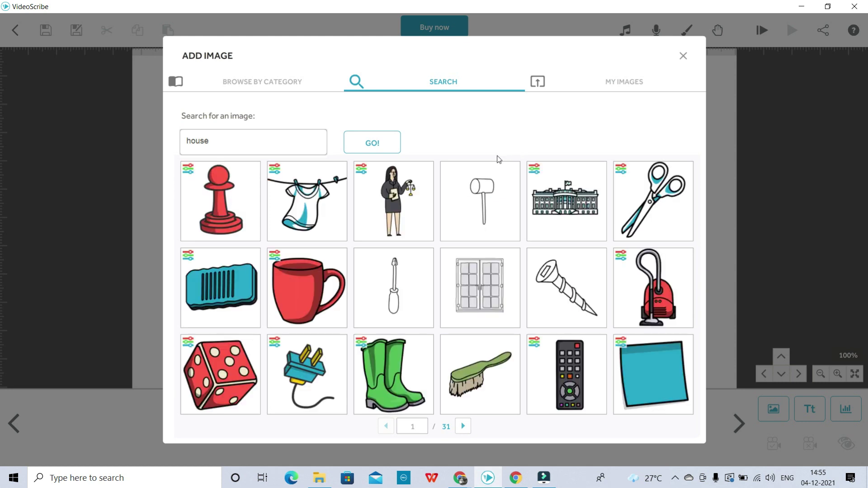
pyautogui.click(463, 427)
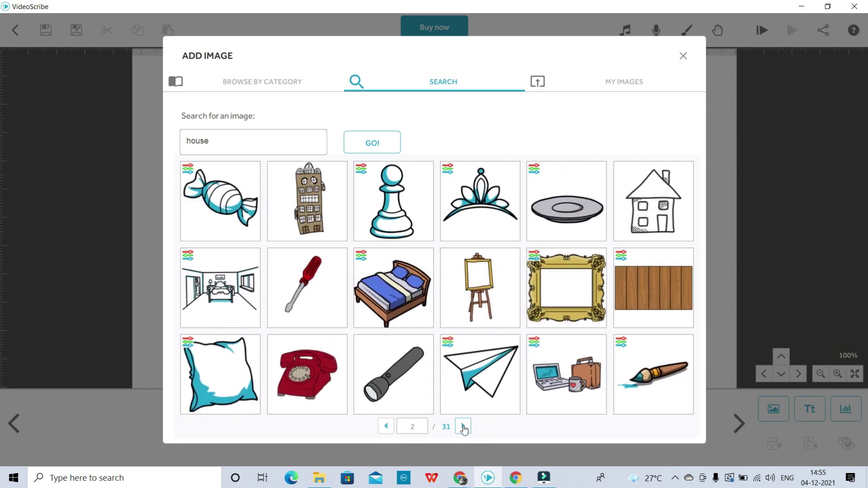
pyautogui.click(463, 426)
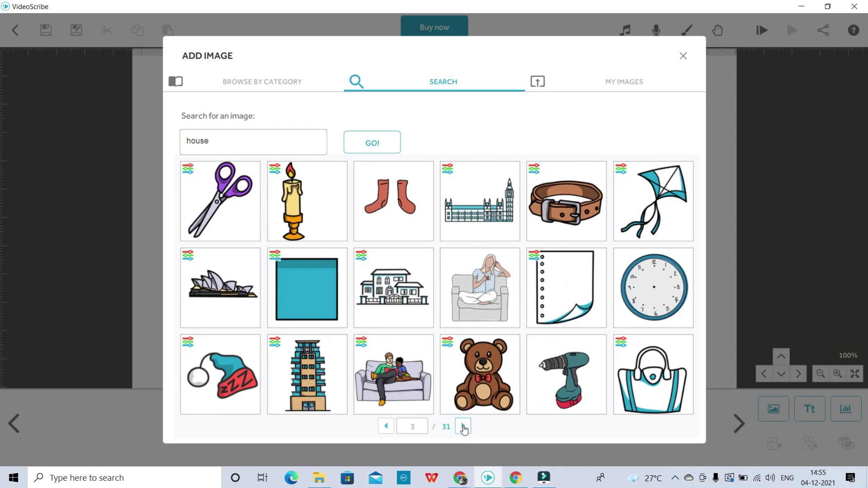
pyautogui.click(464, 426)
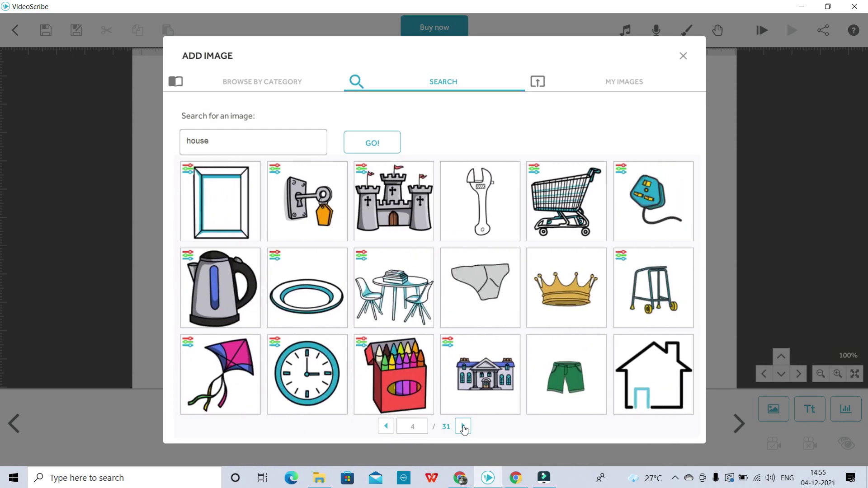
pyautogui.click(463, 427)
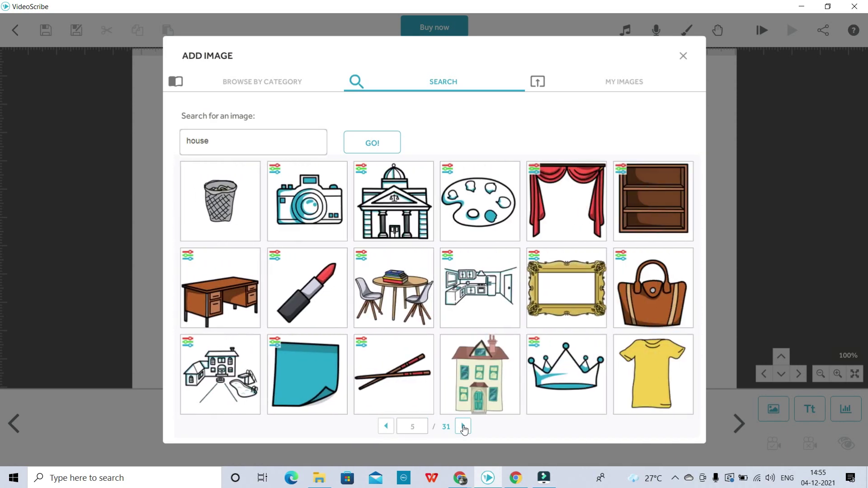
pyautogui.click(464, 426)
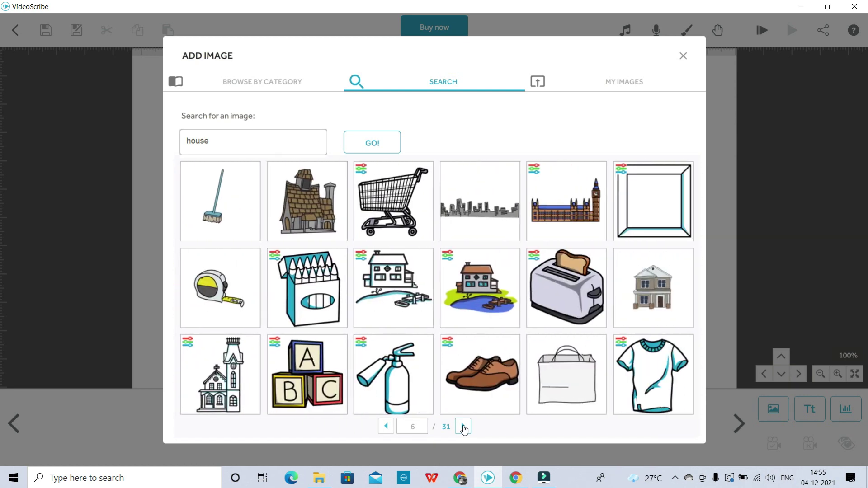
pyautogui.click(463, 426)
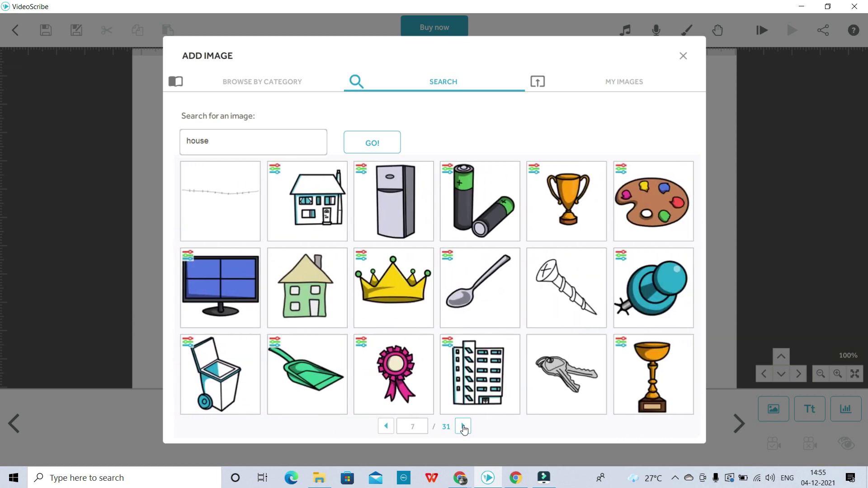
pyautogui.click(463, 426)
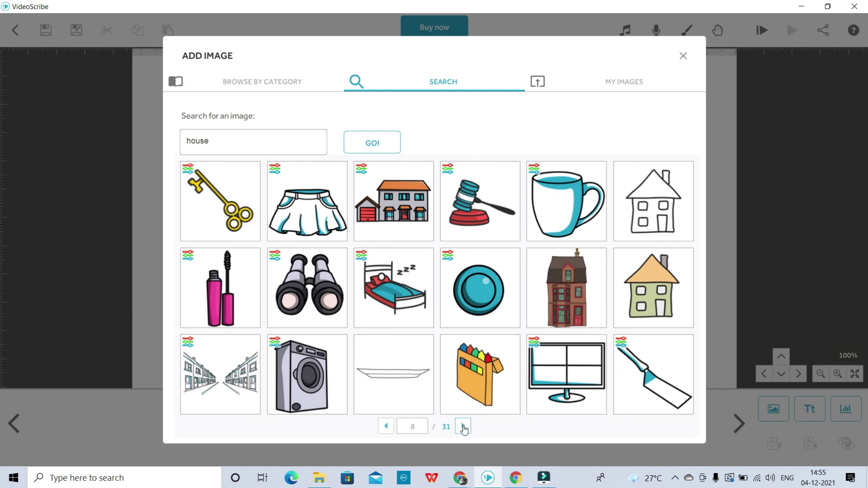
pyautogui.click(463, 426)
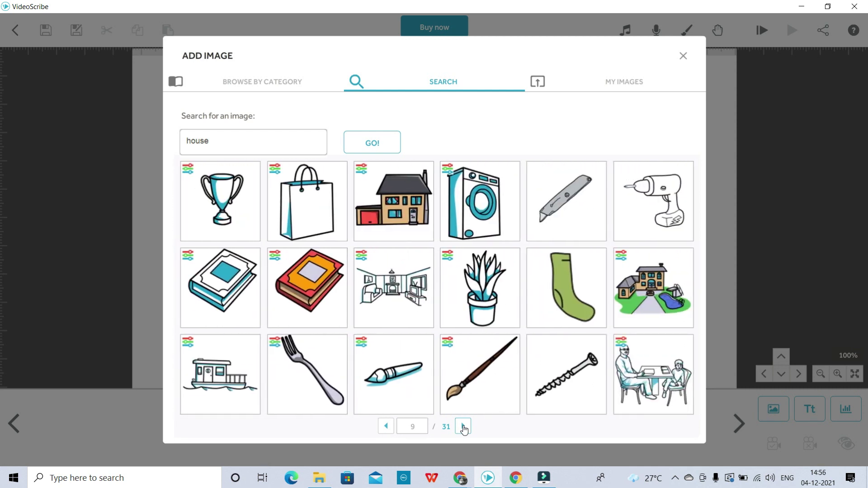
pyautogui.click(408, 308)
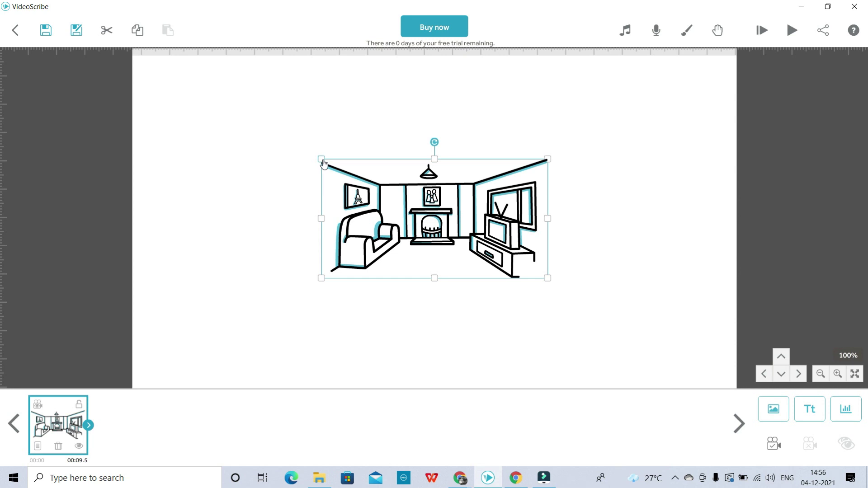
# Move the living-room drawing to the upper part of the canvas and enlarge it
pyautogui.moveTo(404, 203); pyautogui.dragTo(368, 119)
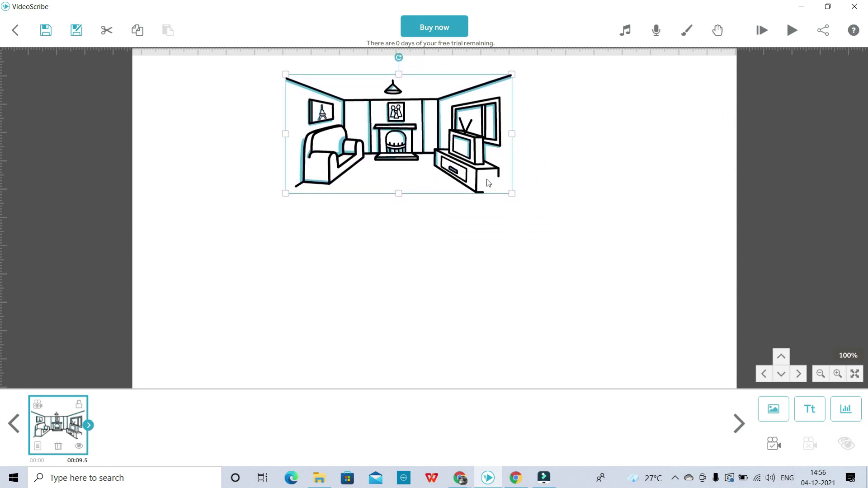
pyautogui.moveTo(514, 198); pyautogui.dragTo(554, 231)
pyautogui.click(627, 197)
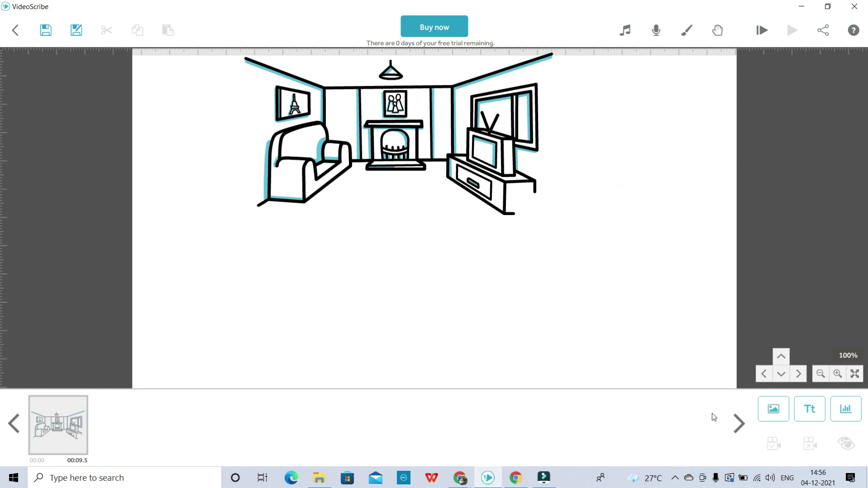
# Open the image library and look through the pages of the People category for a suitable figure
pyautogui.click(771, 408)
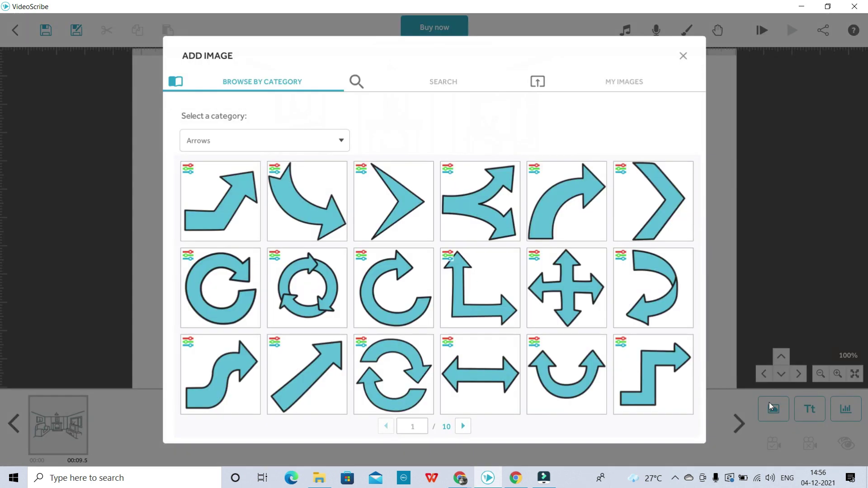
pyautogui.click(315, 148)
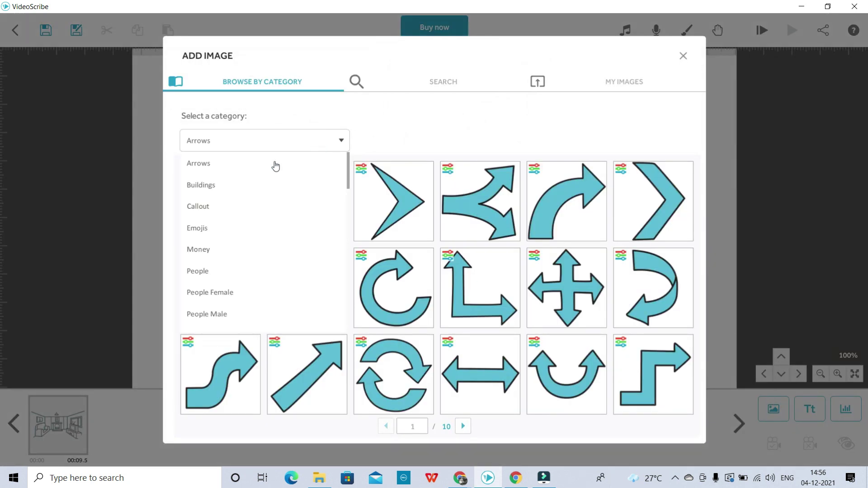
pyautogui.click(199, 272)
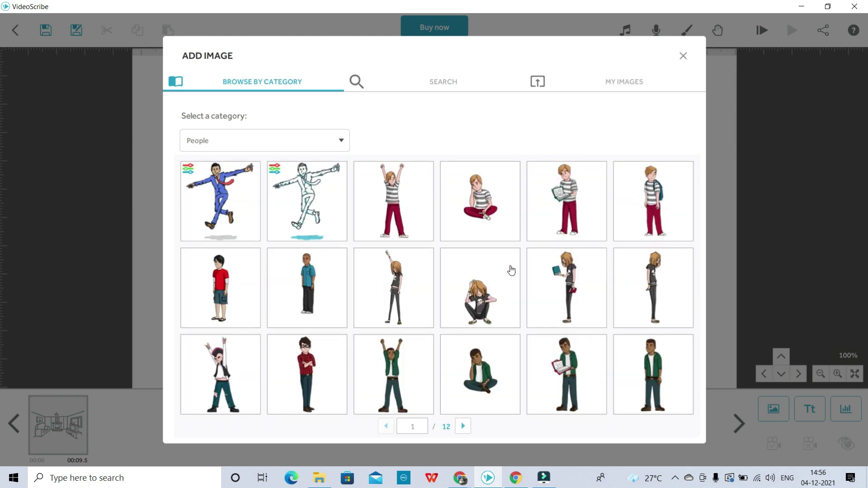
pyautogui.scroll(-1, 514, 273)
pyautogui.scroll(-2, 514, 272)
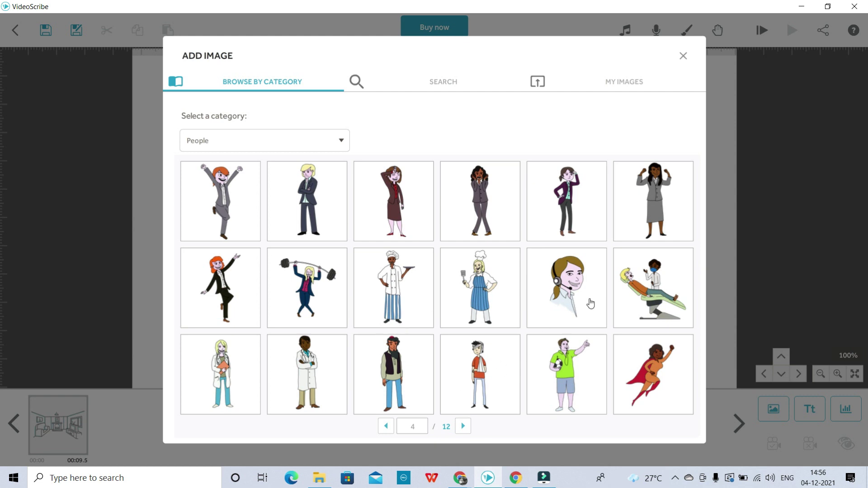
pyautogui.scroll(3, 590, 303)
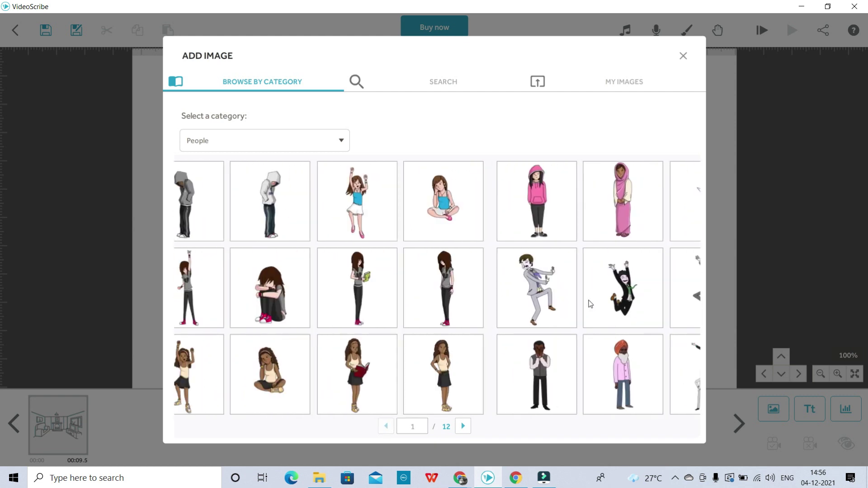
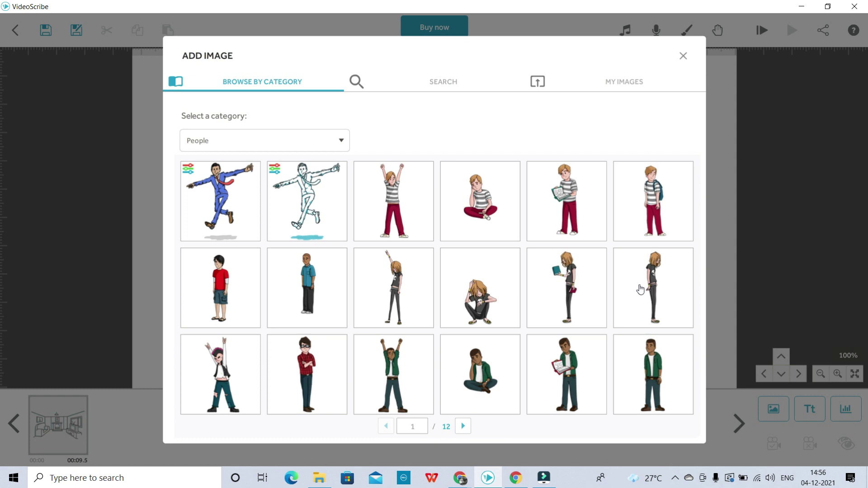
pyautogui.click(463, 426)
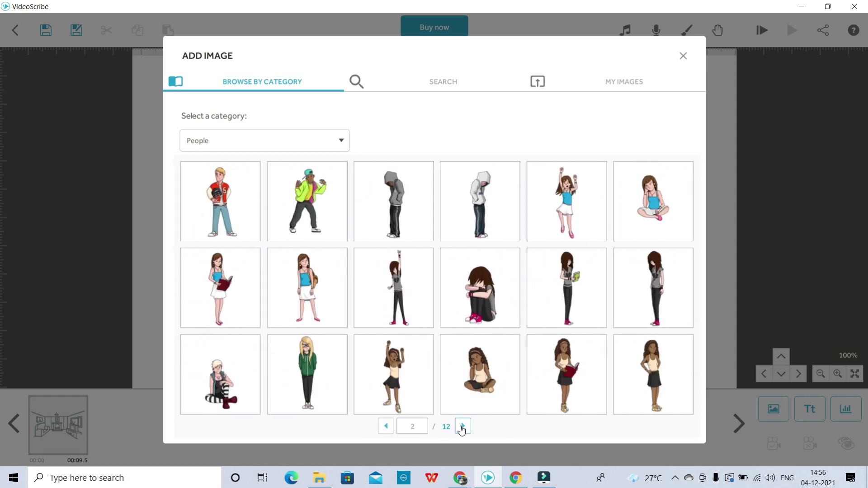
pyautogui.click(463, 426)
pyautogui.click(463, 426)
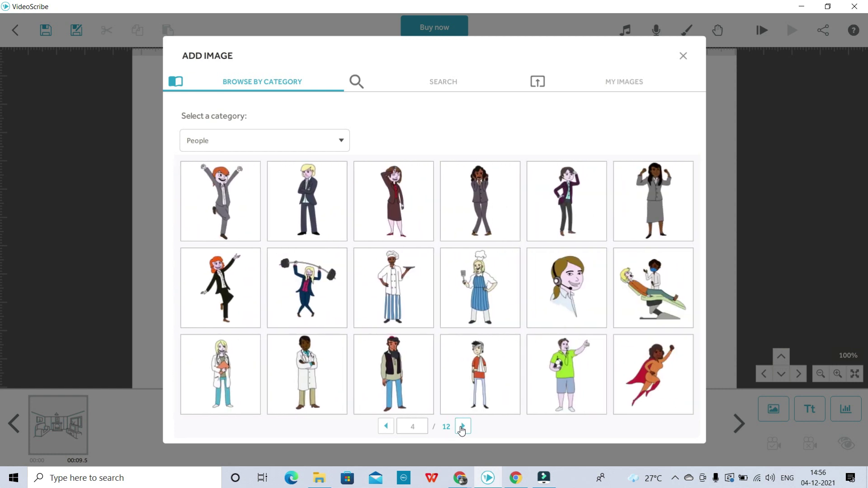
pyautogui.click(462, 426)
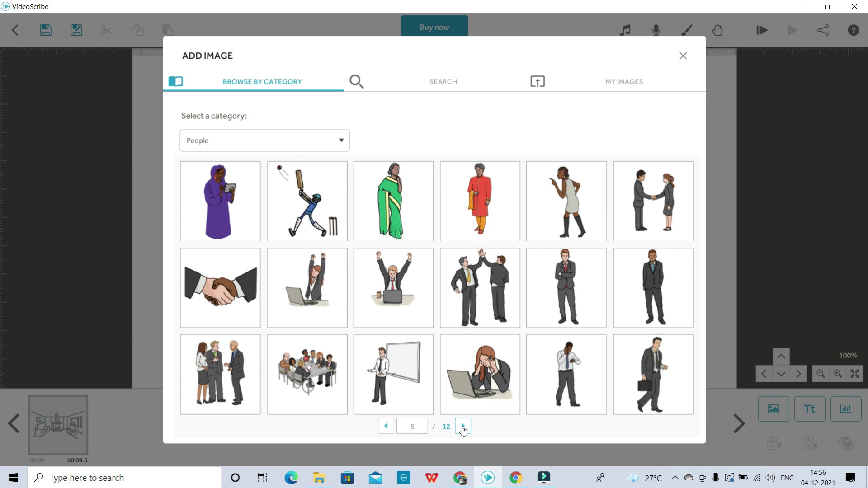
pyautogui.click(463, 426)
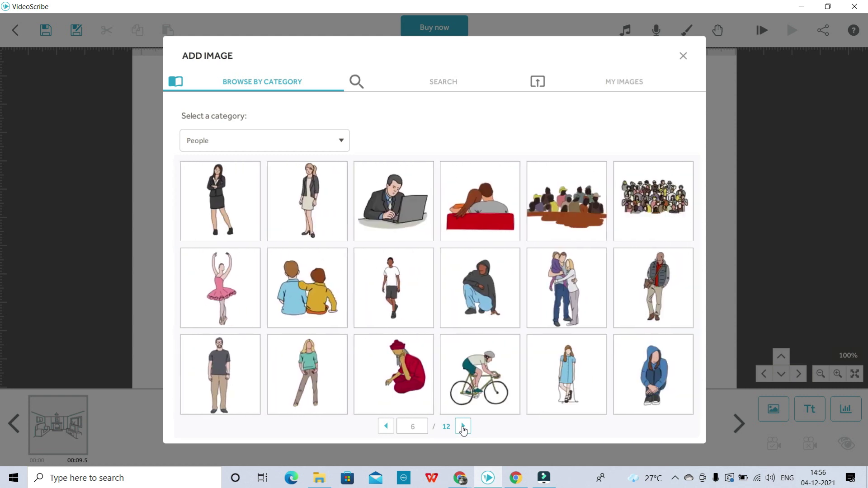
pyautogui.click(463, 427)
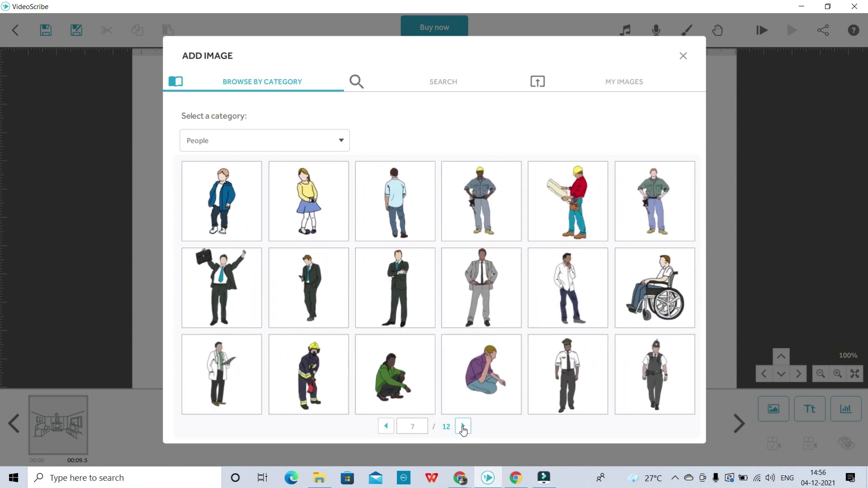
pyautogui.click(463, 428)
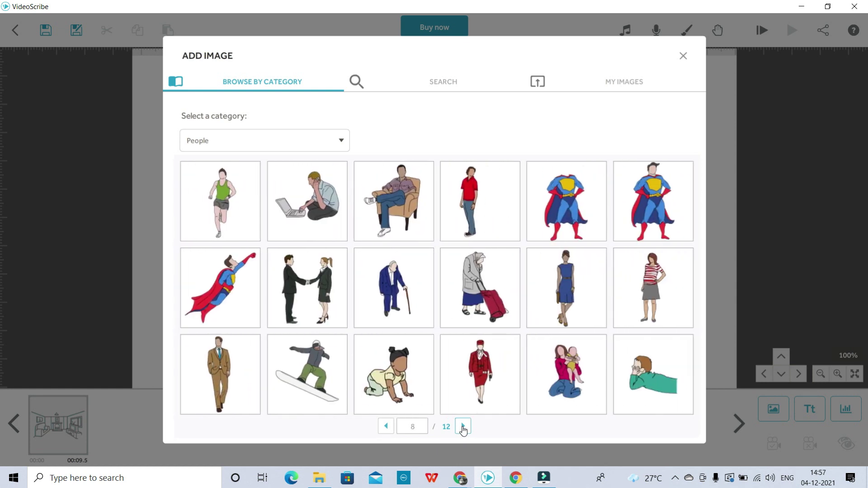
pyautogui.click(463, 427)
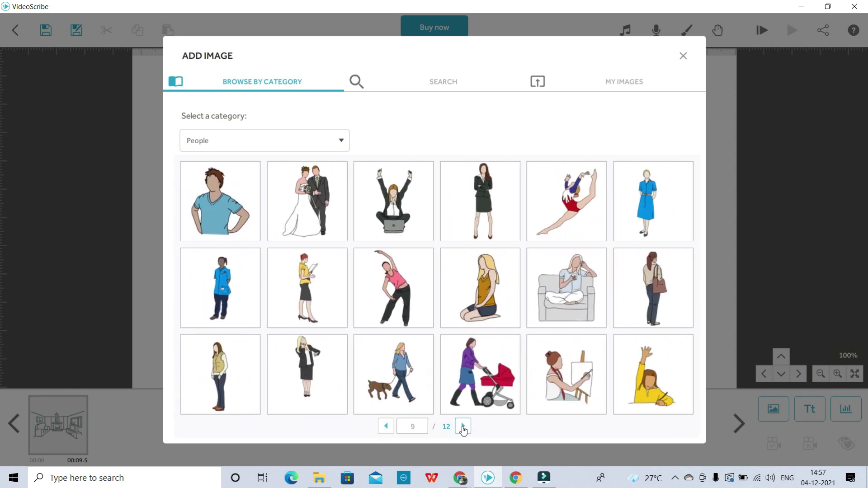
pyautogui.click(463, 427)
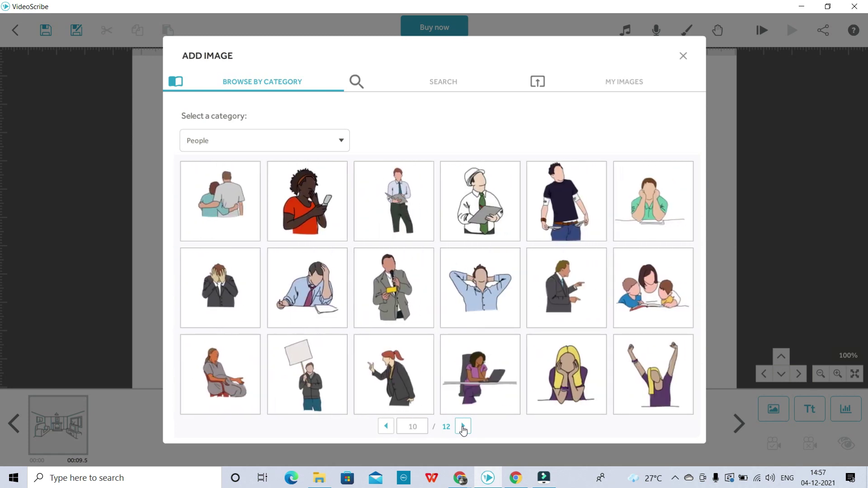
pyautogui.click(463, 427)
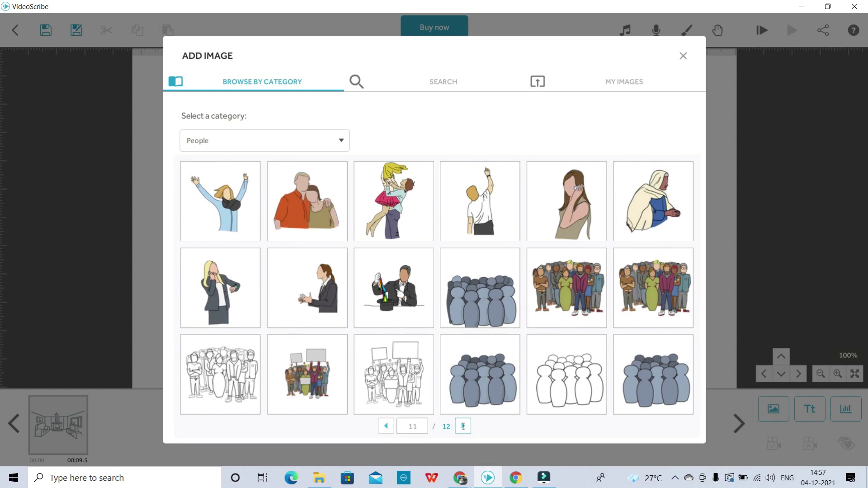
pyautogui.click(463, 428)
# Search the image library for "man on chair" and add the coloured man in a red shirt leaning back on a chair
pyautogui.click(450, 85)
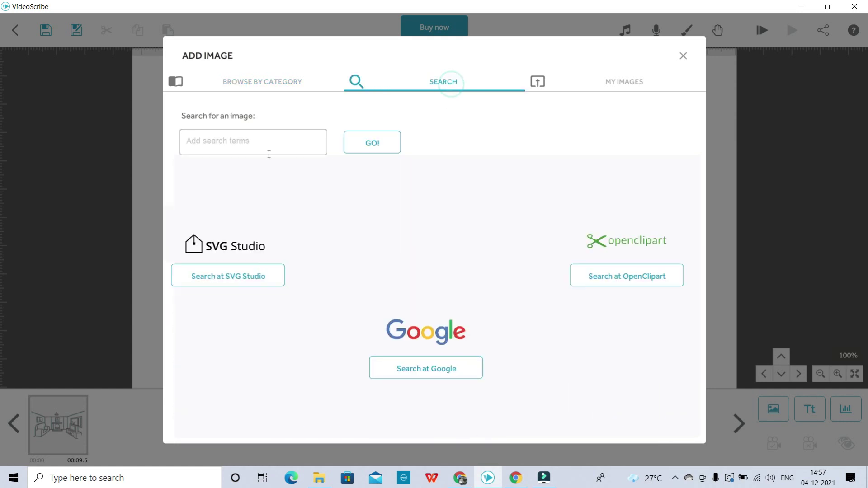
pyautogui.write('man o')
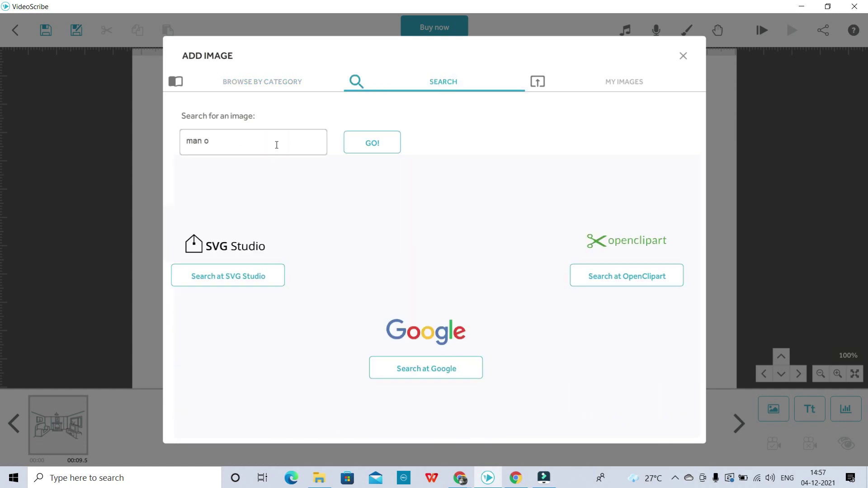
pyautogui.write('n chair')
pyautogui.press('Return')
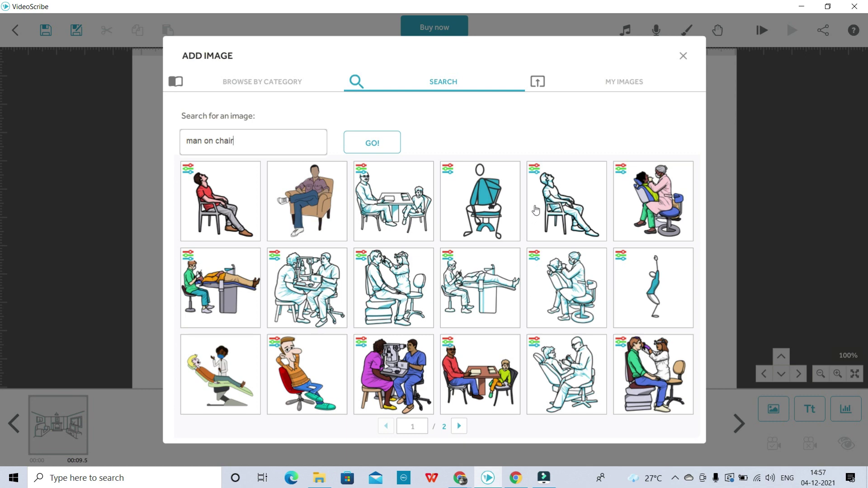
pyautogui.click(458, 427)
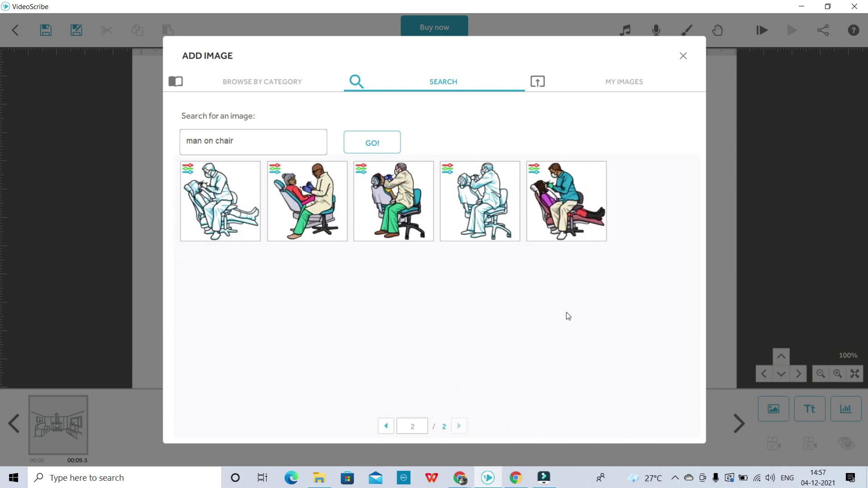
pyautogui.click(387, 428)
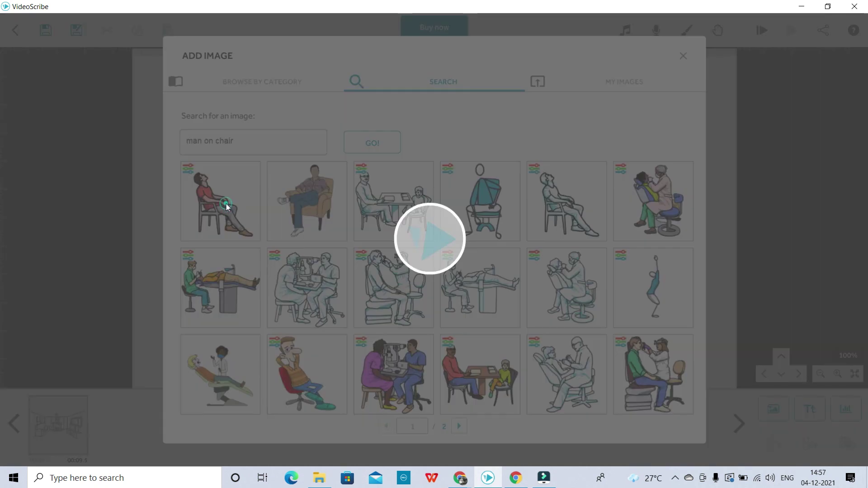
pyautogui.click(226, 203)
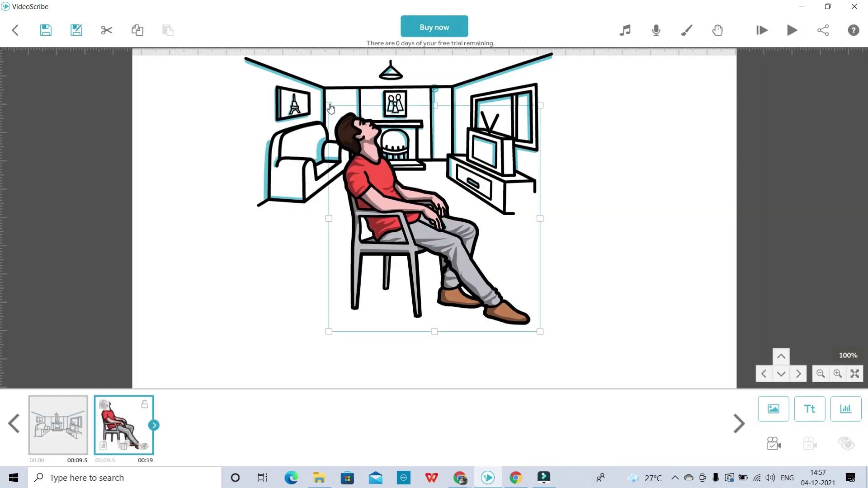
# Shrink the seated man to about half size and place him below the armchair of the living-room drawing
pyautogui.moveTo(330, 109); pyautogui.dragTo(364, 168)
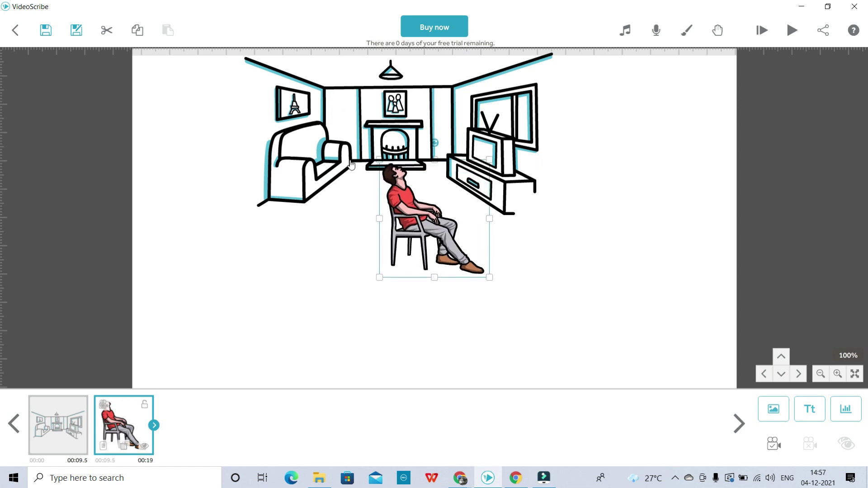
pyautogui.moveTo(425, 213); pyautogui.dragTo(298, 272)
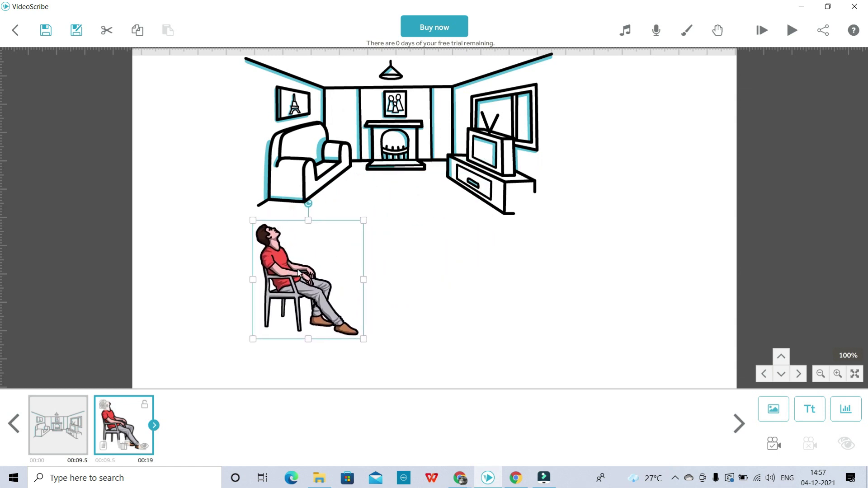
pyautogui.click(522, 272)
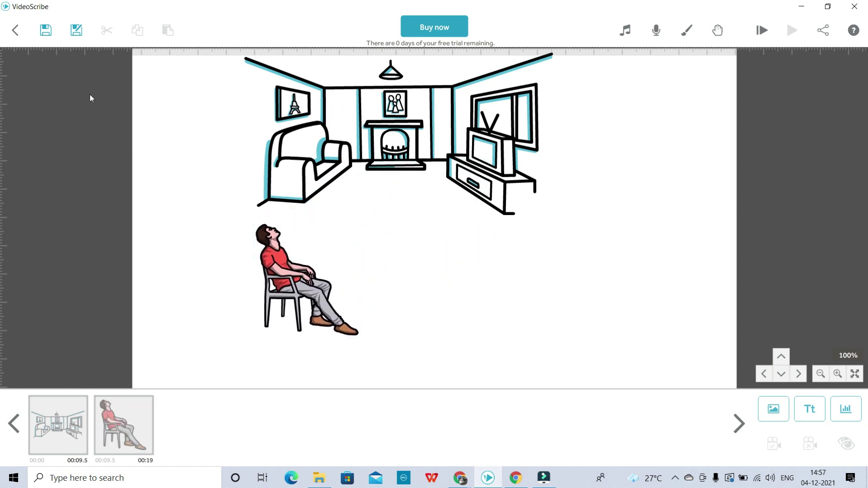
# Search the image library for "woman" and look through the first three pages of results
pyautogui.click(772, 409)
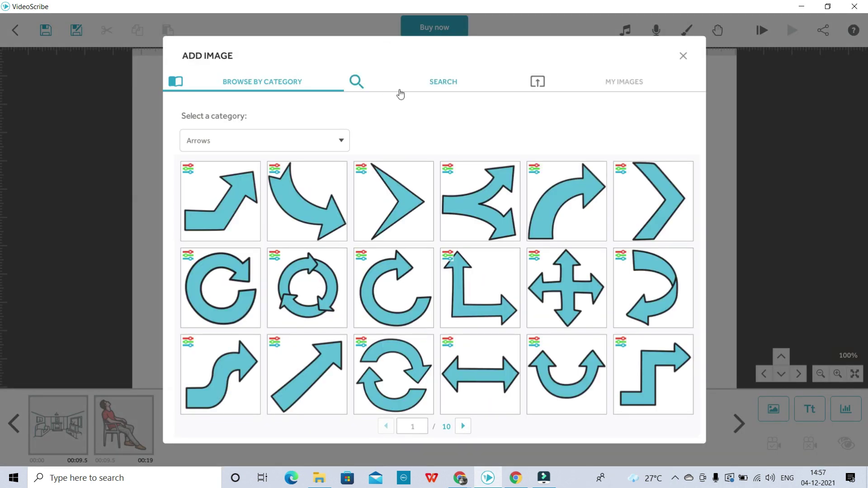
pyautogui.click(454, 87)
pyautogui.click(294, 141)
pyautogui.write('wo')
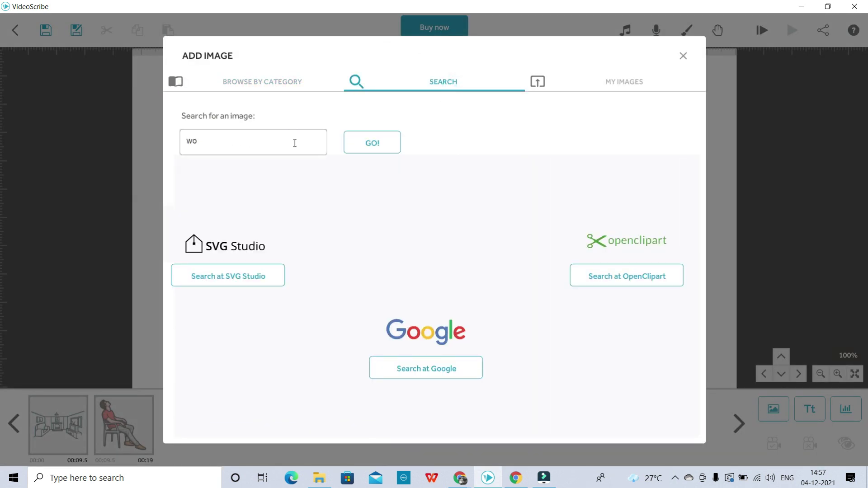
pyautogui.write('man')
pyautogui.press('Return')
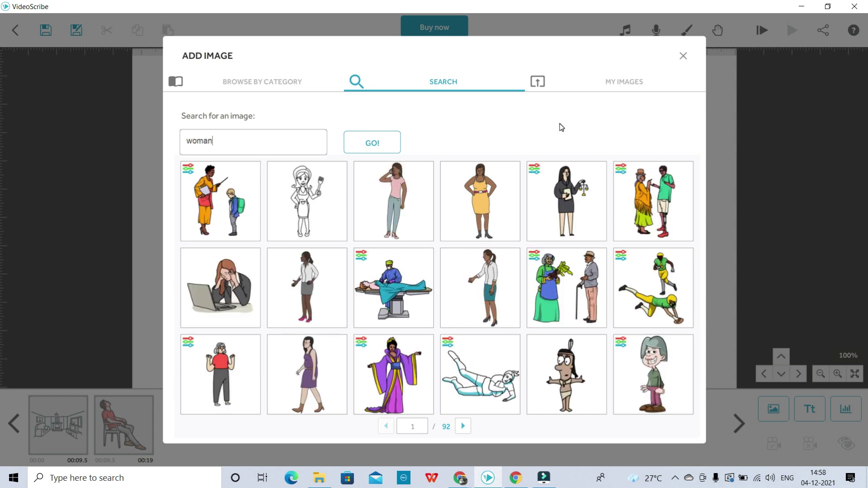
pyautogui.click(464, 427)
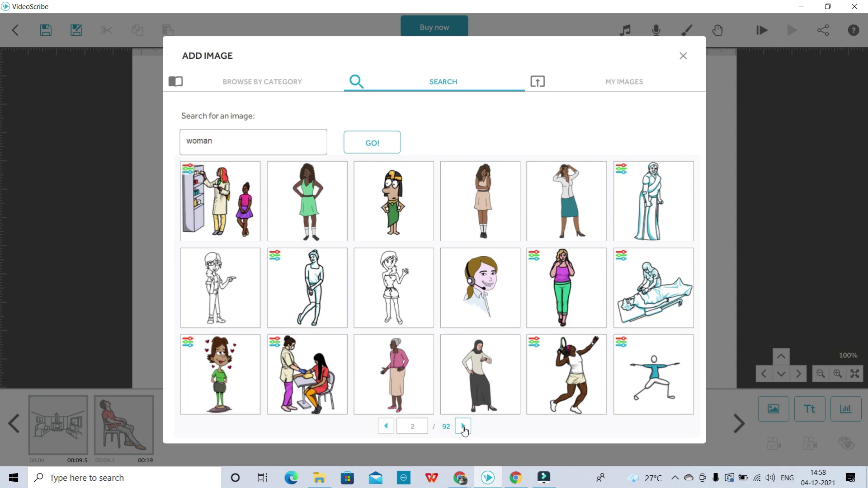
pyautogui.click(463, 427)
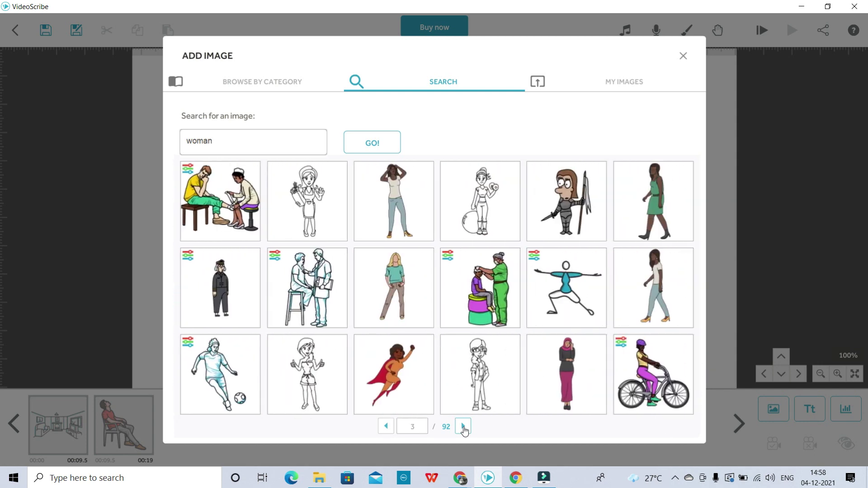
# Search the image library for "woman on chair" and add the coloured woman in a purple top and green trousers on a folding chair
pyautogui.click(280, 139)
pyautogui.write('on chair')
pyautogui.press('Return')
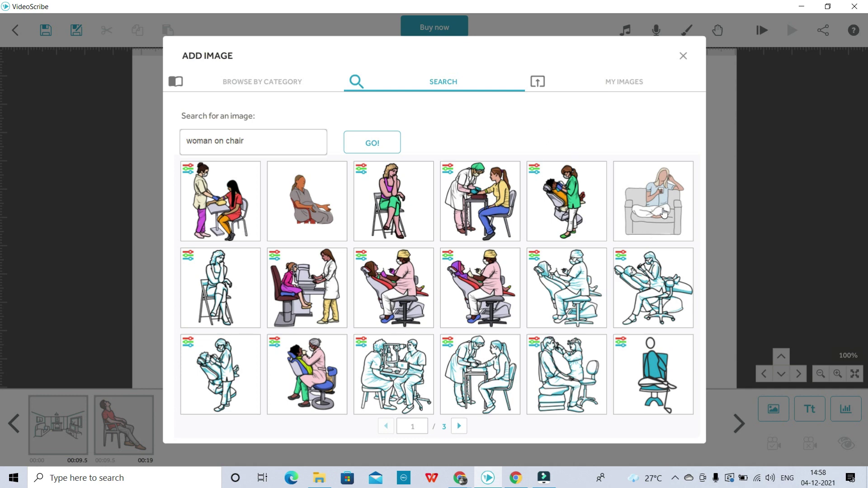
pyautogui.click(460, 426)
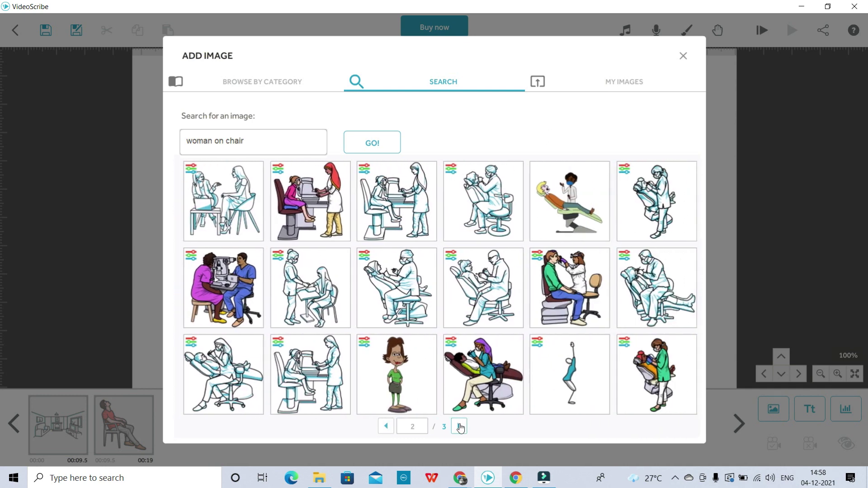
pyautogui.click(459, 426)
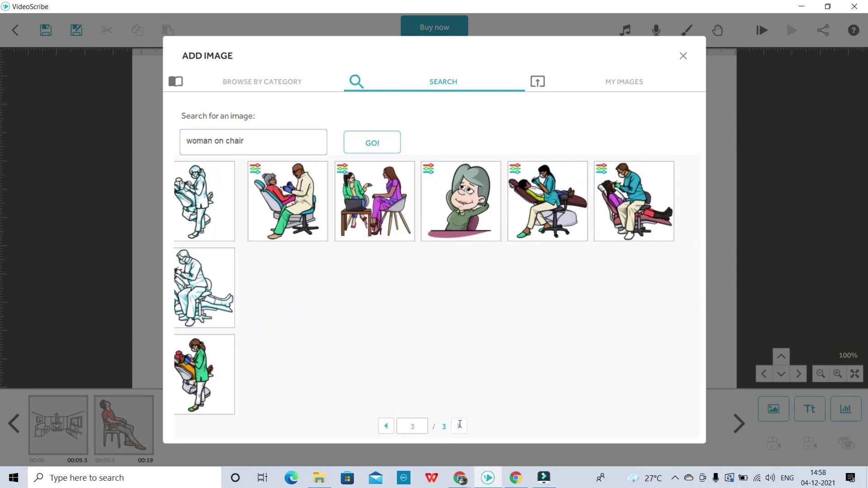
pyautogui.click(386, 427)
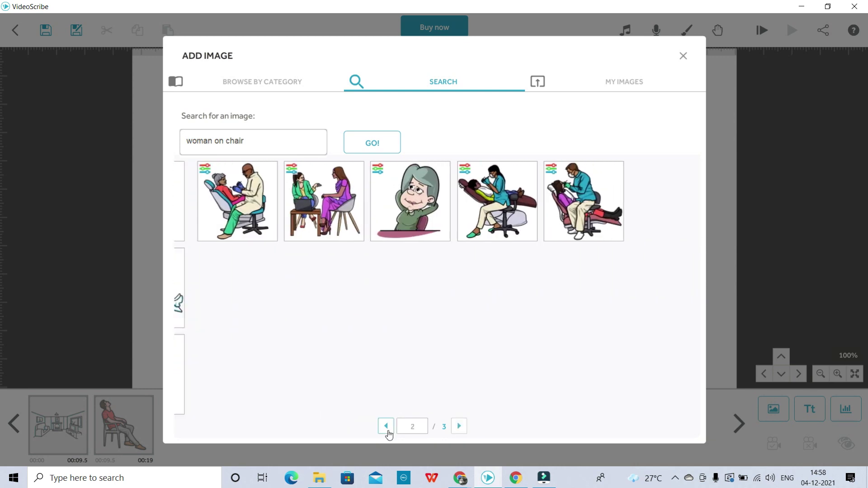
pyautogui.click(387, 429)
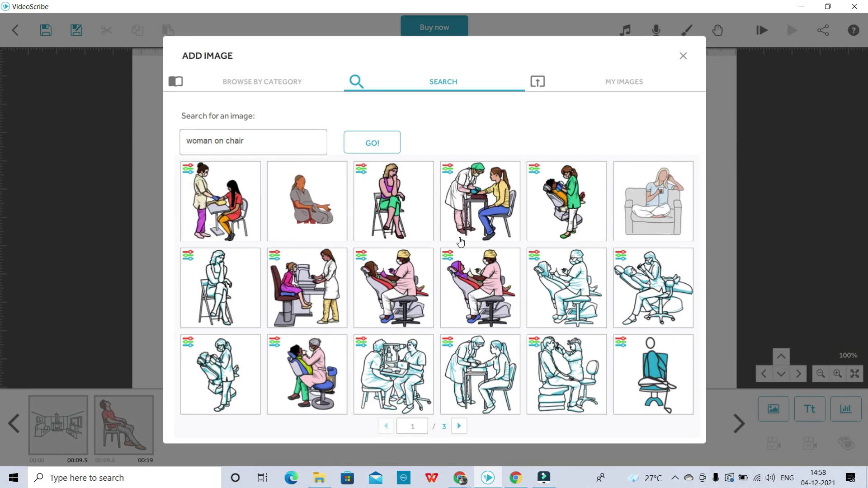
pyautogui.click(410, 198)
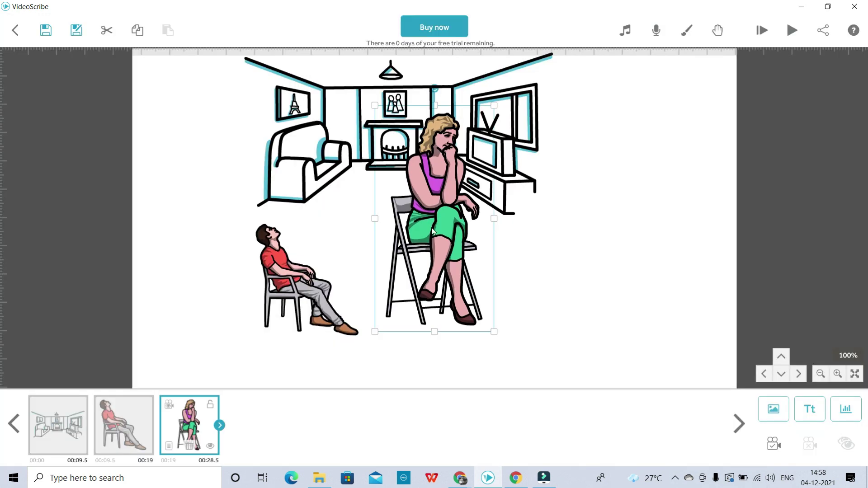
# Move the seated woman beside the armchair and the seated man below the television of the living-room drawing
pyautogui.moveTo(417, 235); pyautogui.dragTo(228, 247)
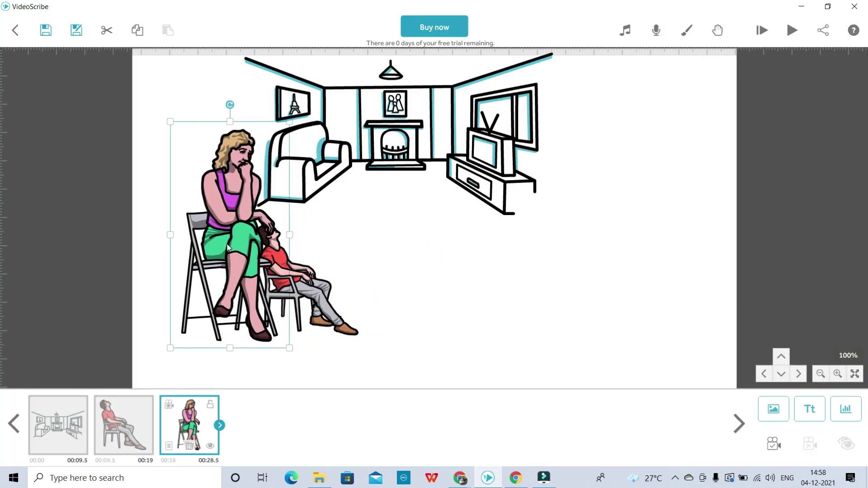
pyautogui.click(320, 279)
pyautogui.moveTo(319, 279); pyautogui.dragTo(514, 286)
pyautogui.click(263, 284)
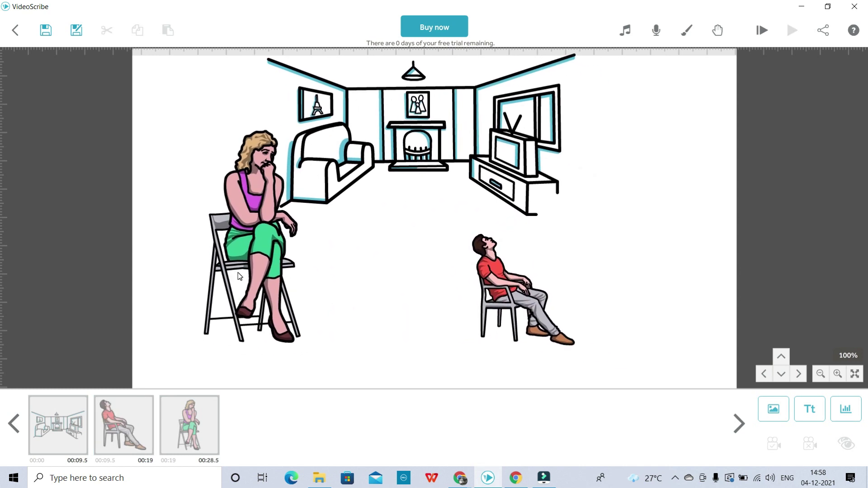
# Shrink the seated woman to about 60 % of her size and place her directly below the armchair
pyautogui.click(247, 215)
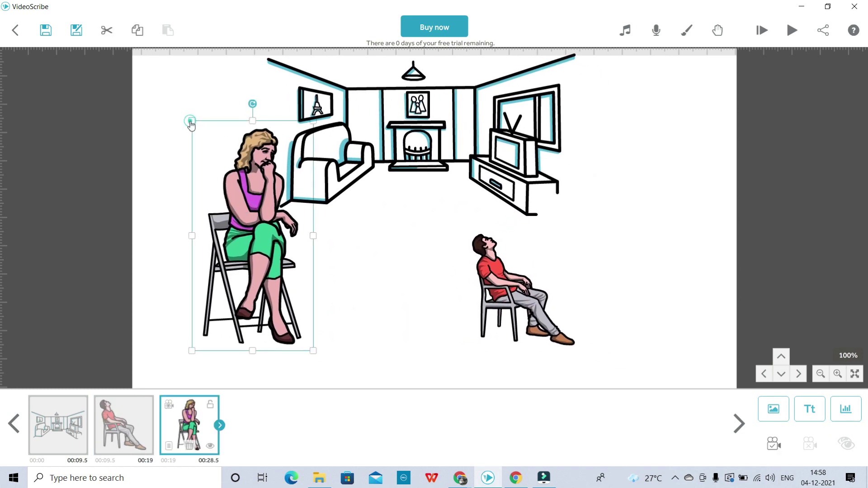
pyautogui.moveTo(190, 122); pyautogui.dragTo(193, 190)
pyautogui.moveTo(253, 235); pyautogui.dragTo(255, 293)
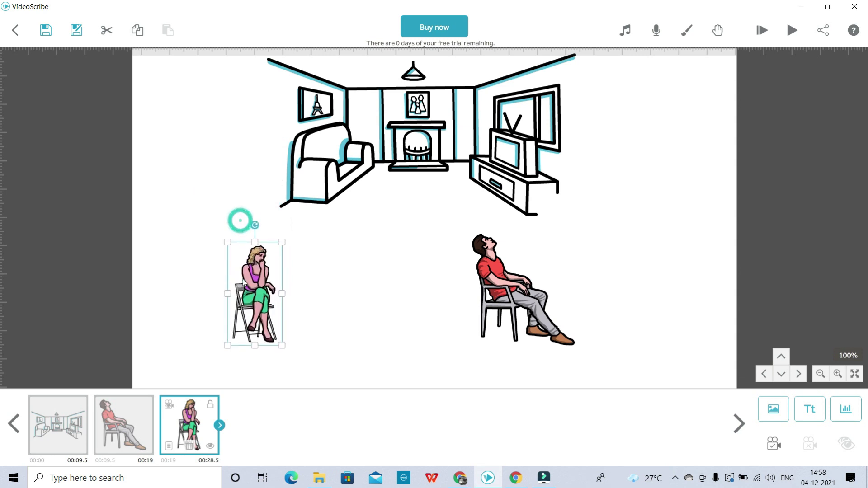
pyautogui.click(512, 294)
pyautogui.click(269, 295)
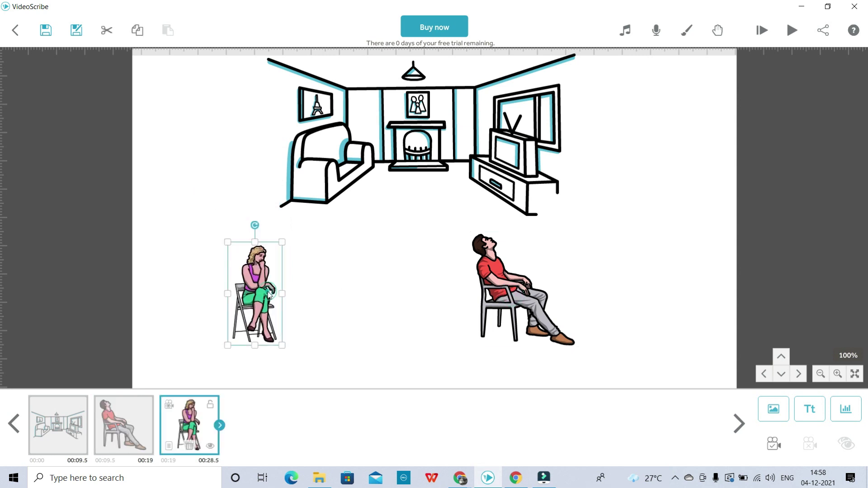
pyautogui.moveTo(229, 247); pyautogui.dragTo(219, 231)
pyautogui.moveTo(275, 279); pyautogui.dragTo(337, 276)
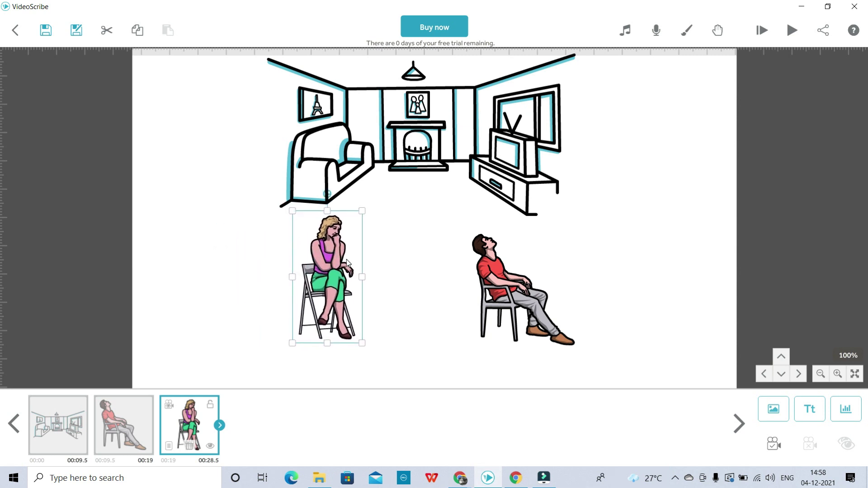
# Move the seated man next to the seated woman, below the fireplace
pyautogui.click(519, 298)
pyautogui.rightClick(520, 300)
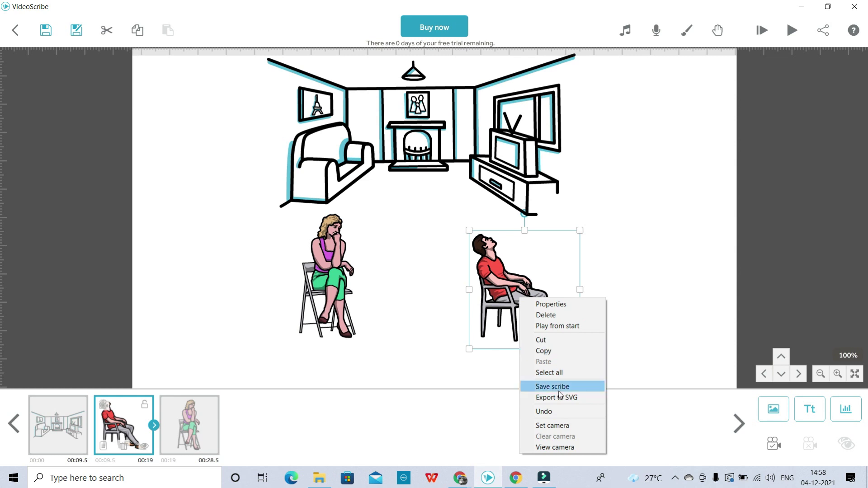
pyautogui.click(446, 330)
pyautogui.moveTo(502, 307); pyautogui.dragTo(395, 290)
pyautogui.click(498, 293)
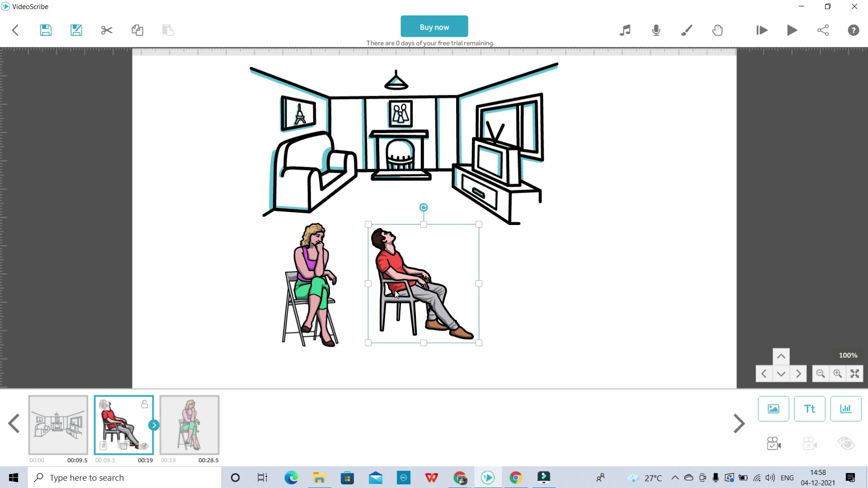
# Preview the scribe from the start and stop it while the living room is being drawn
pyautogui.click(623, 267)
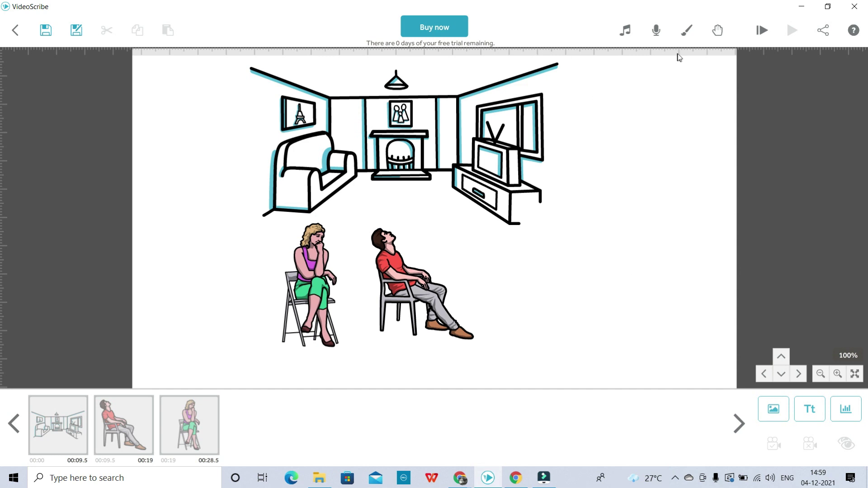
pyautogui.click(762, 30)
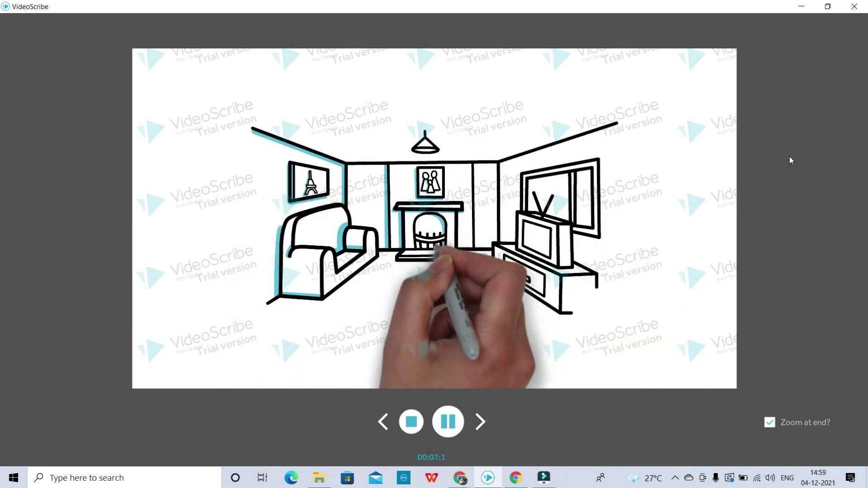
pyautogui.click(409, 421)
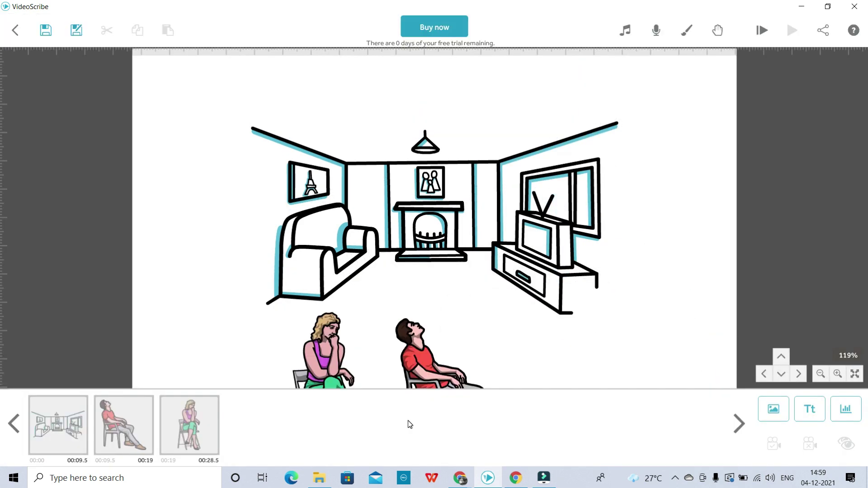
# Set the living-room drawing's animate time to 2.0 s and set its camera to the current view
pyautogui.click(375, 219)
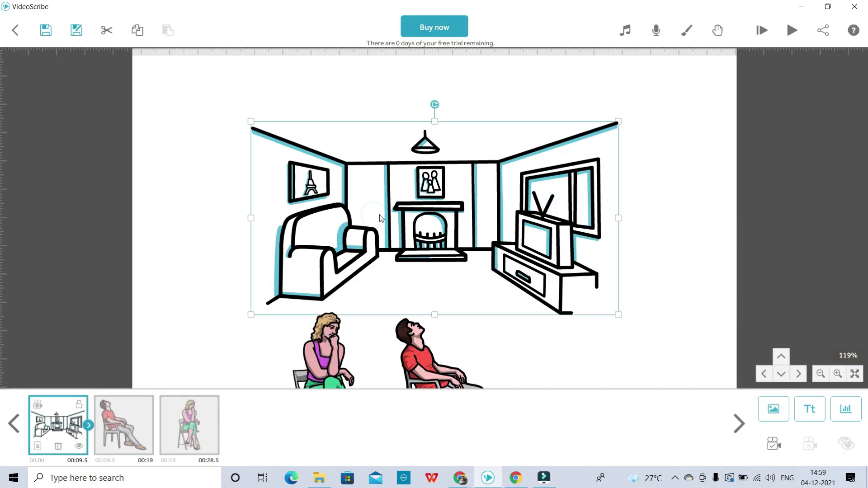
pyautogui.click(39, 453)
pyautogui.click(398, 363)
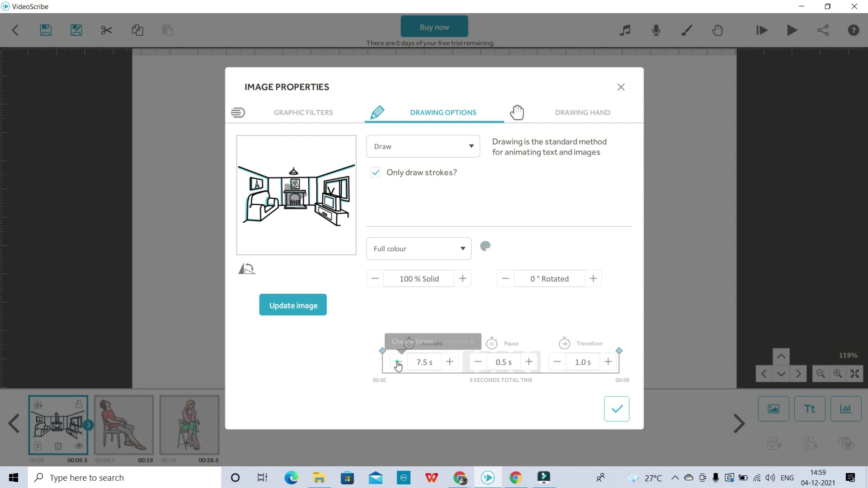
pyautogui.click(398, 364)
pyautogui.click(398, 364)
pyautogui.click(398, 364)
pyautogui.click(398, 364)
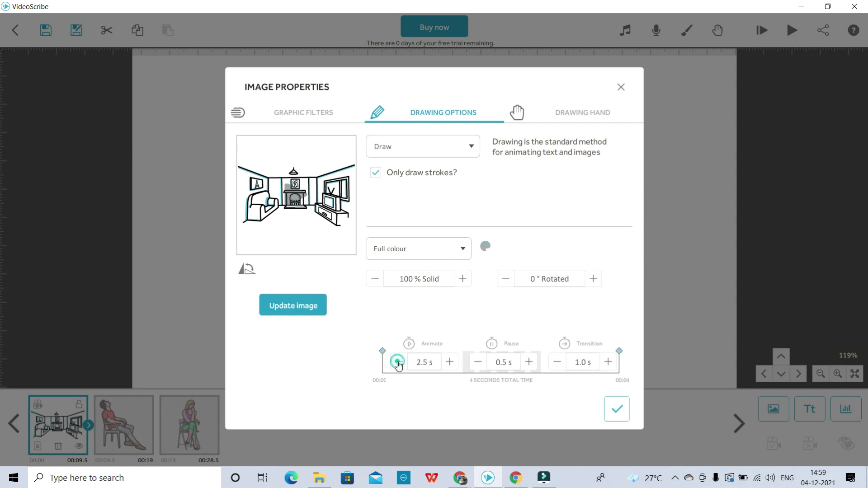
pyautogui.click(398, 364)
pyautogui.click(617, 408)
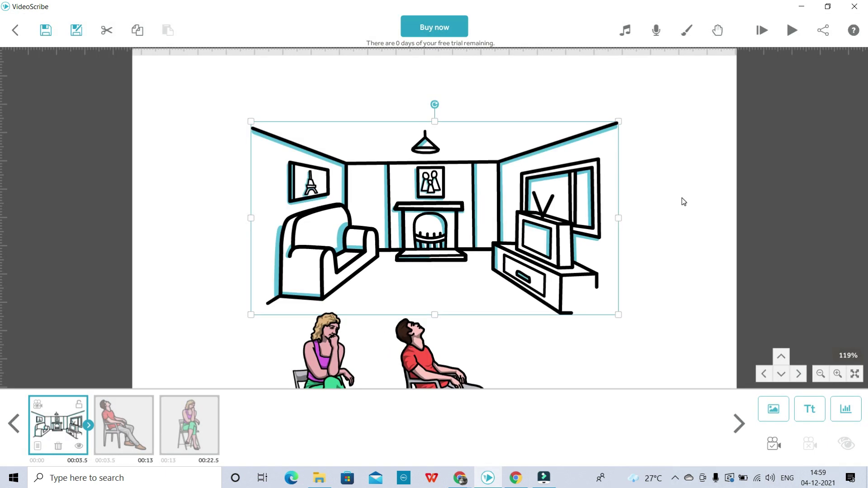
pyautogui.click(775, 448)
pyautogui.click(698, 238)
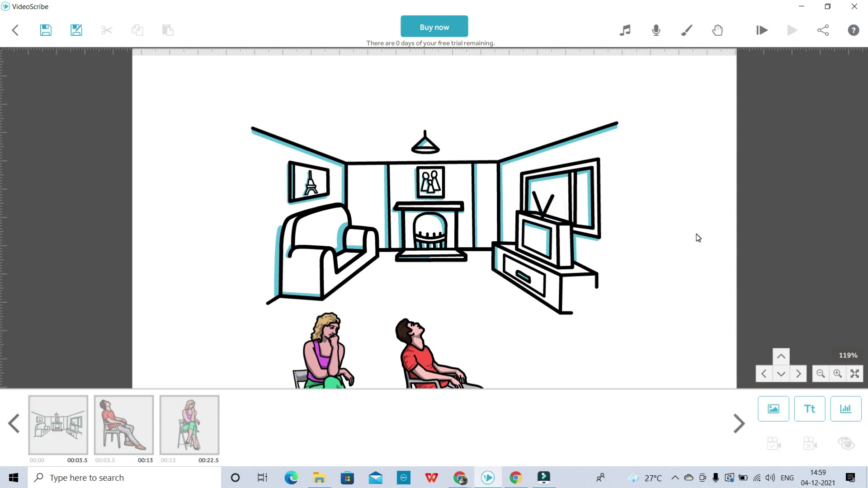
# Set the seated woman's animate time to 2.0 s
pyautogui.scroll(-1, 698, 239)
pyautogui.moveTo(632, 271); pyautogui.dragTo(626, 210)
pyautogui.click(340, 318)
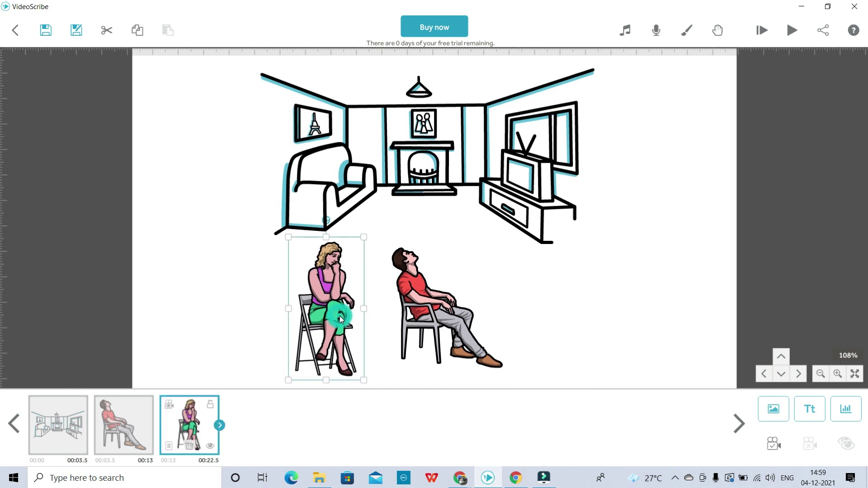
pyautogui.click(169, 447)
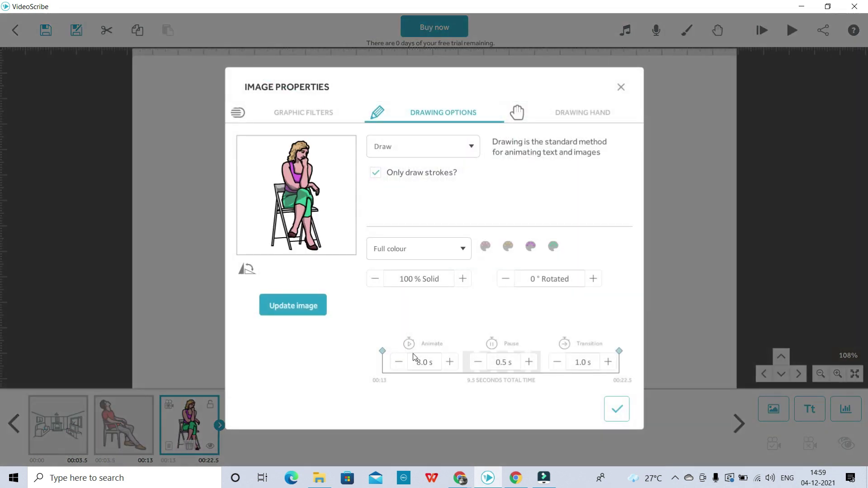
pyautogui.click(402, 362)
pyautogui.click(401, 362)
pyautogui.click(402, 362)
pyautogui.click(402, 362)
pyautogui.click(402, 362)
pyautogui.click(401, 362)
pyautogui.click(401, 362)
pyautogui.click(402, 362)
pyautogui.click(401, 362)
pyautogui.click(402, 362)
pyautogui.click(401, 362)
pyautogui.click(402, 363)
pyautogui.click(617, 410)
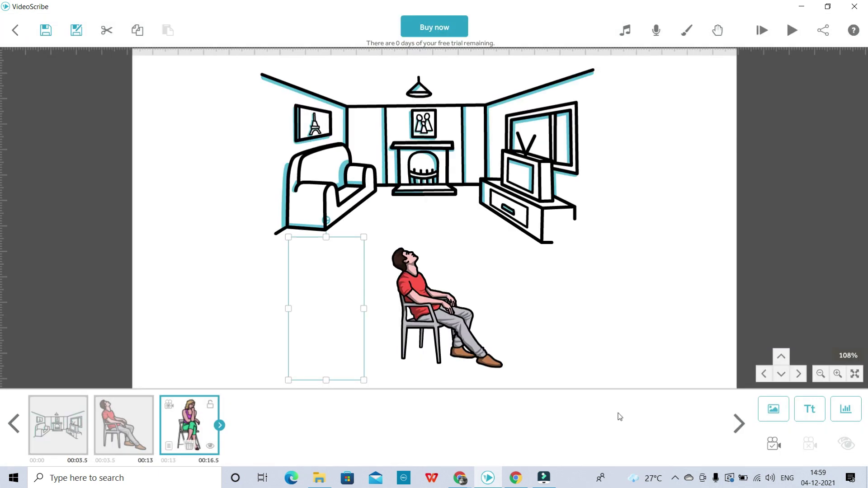
# Set the seated man's animate time to 2.5 s
pyautogui.click(114, 443)
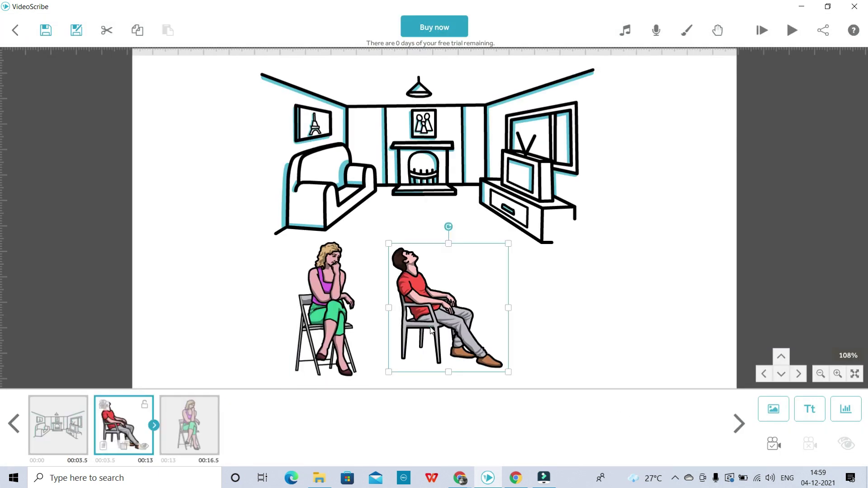
pyautogui.click(101, 446)
pyautogui.click(399, 364)
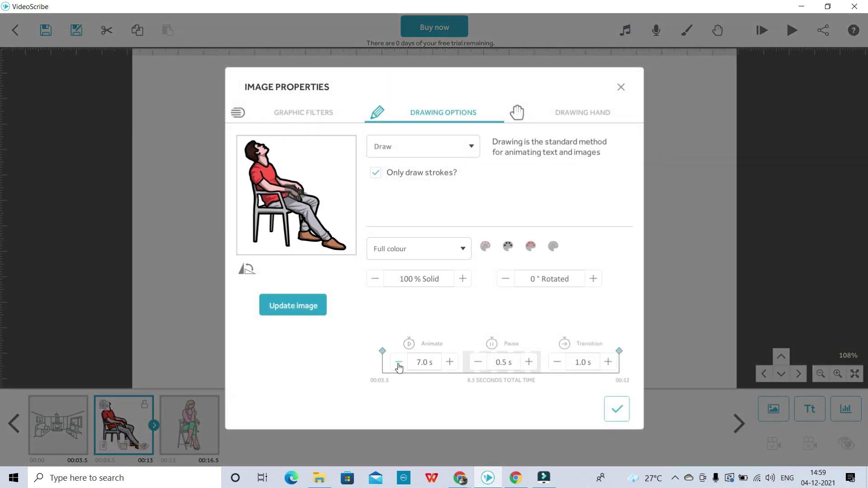
pyautogui.click(399, 364)
pyautogui.click(399, 364)
pyautogui.click(399, 364)
pyautogui.click(399, 364)
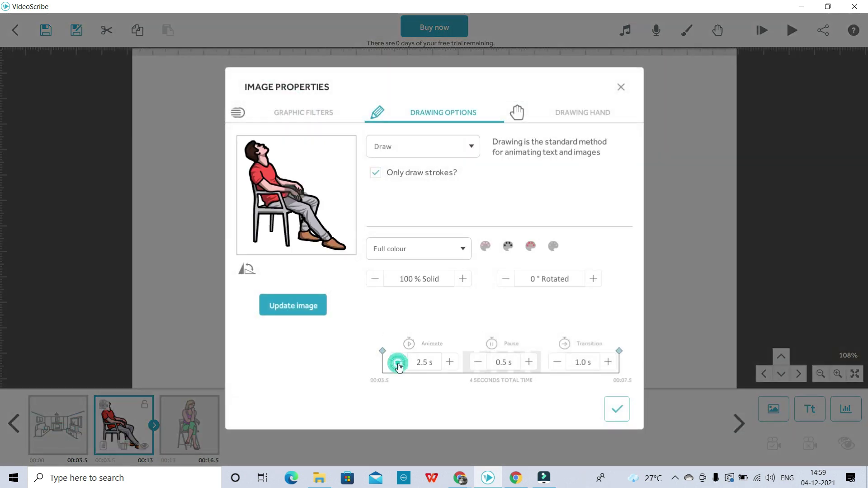
pyautogui.click(633, 411)
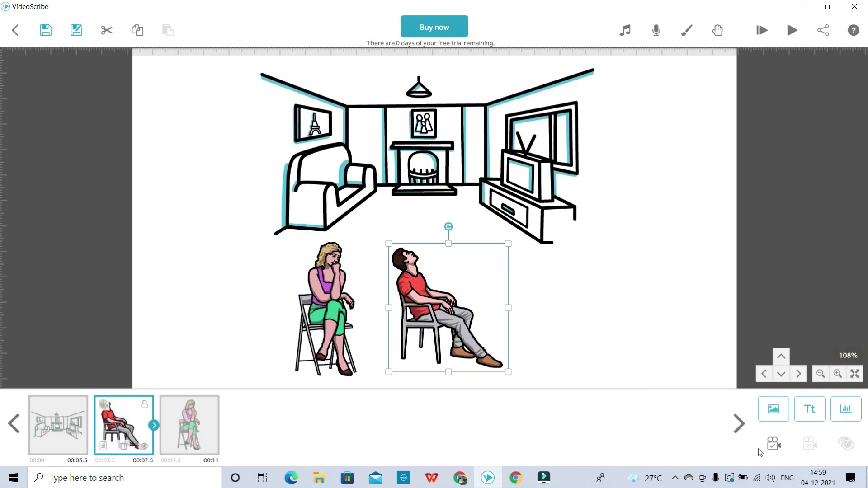
# Set the seated woman's camera to the current view of the room and both figures, and preview the scribe from the start
pyautogui.click(189, 436)
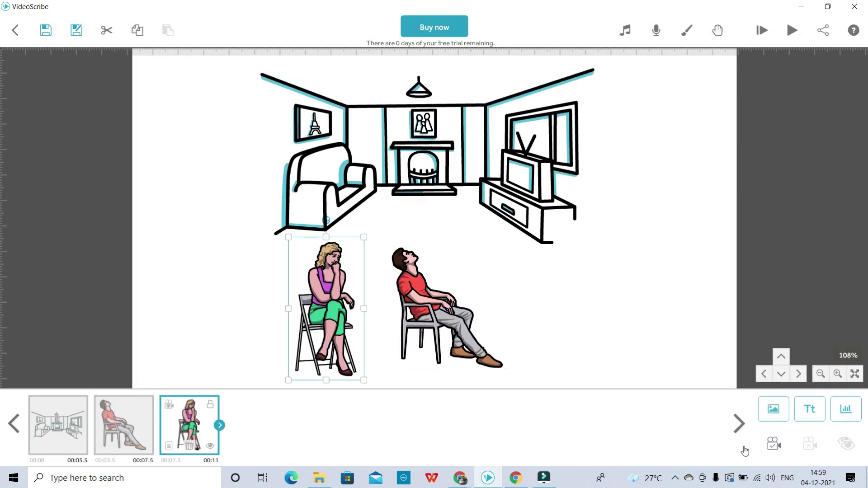
pyautogui.click(765, 447)
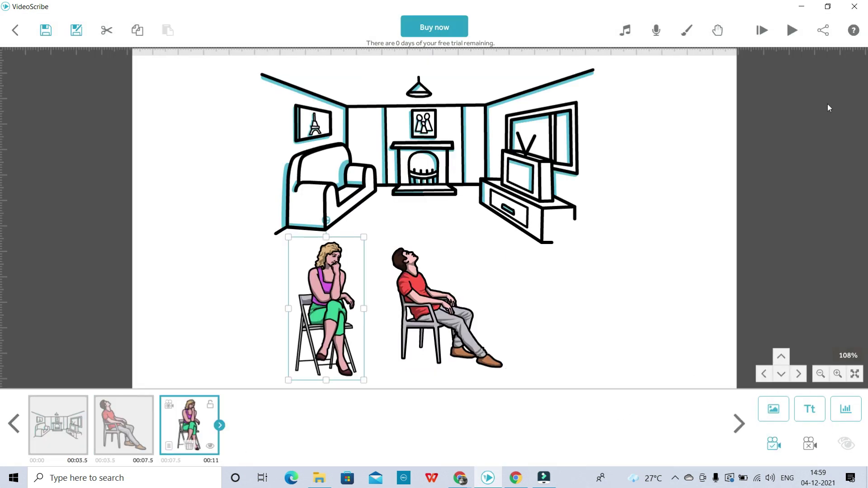
pyautogui.click(762, 30)
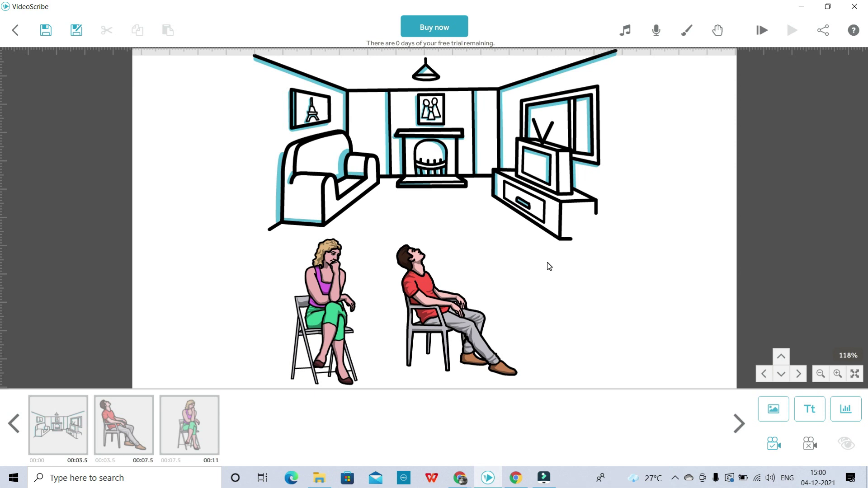
# Bring an empty area of the canvas beside the living-room scene into view for another scene
pyautogui.rightClick(271, 433)
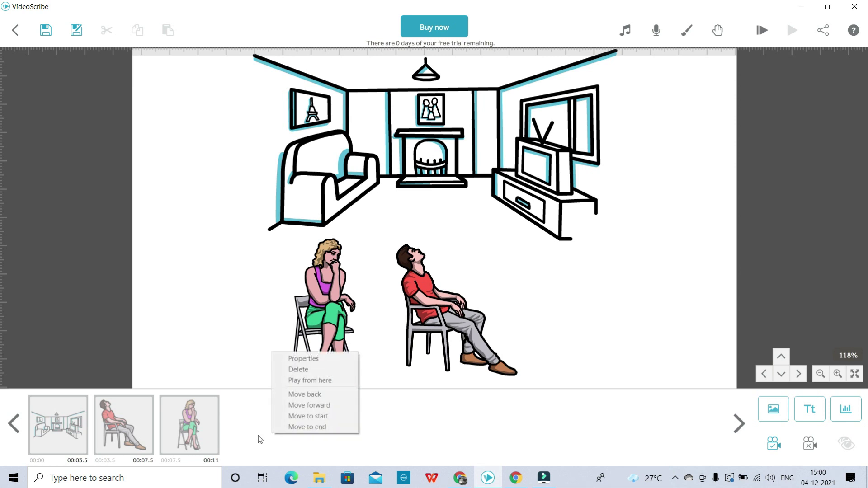
pyautogui.click(255, 438)
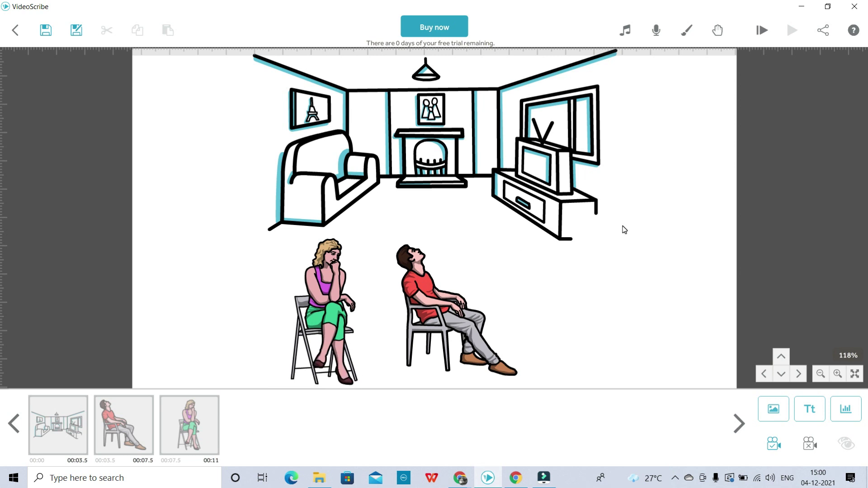
pyautogui.moveTo(659, 245)
pyautogui.mouseDown()
pyautogui.moveTo(572, 254)
pyautogui.moveTo(179, 250)
pyautogui.mouseUp()
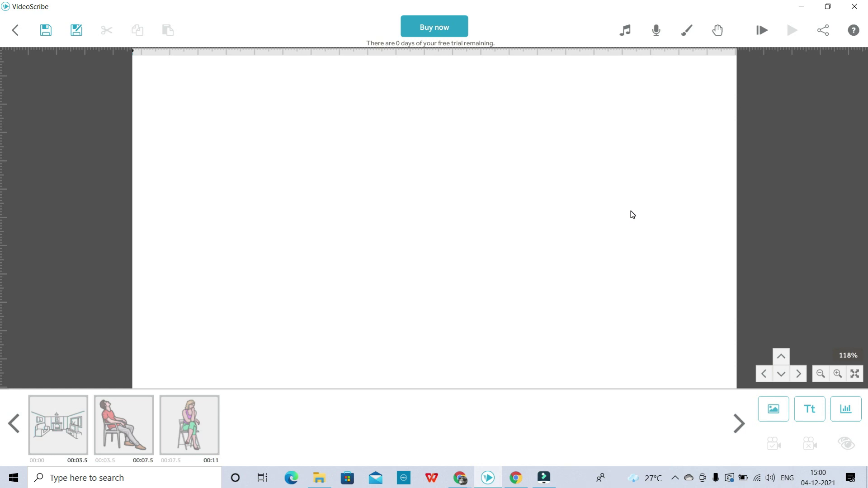
# Search the image library for "bank" and add the red-brick bank building with the blue shop sign
pyautogui.click(775, 415)
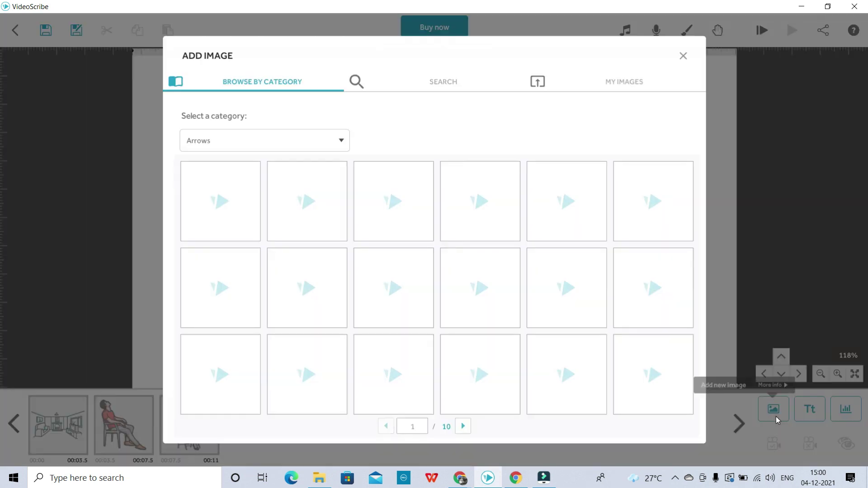
pyautogui.click(444, 88)
pyautogui.click(284, 152)
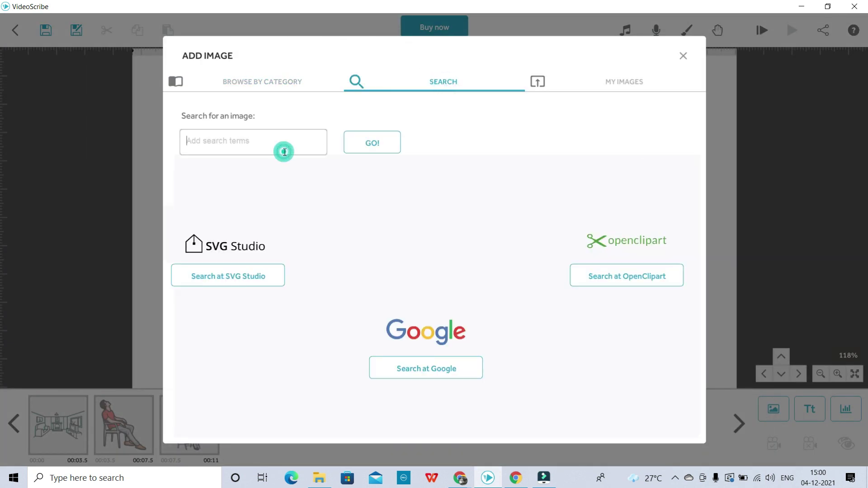
pyautogui.write('bank')
pyautogui.press('Return')
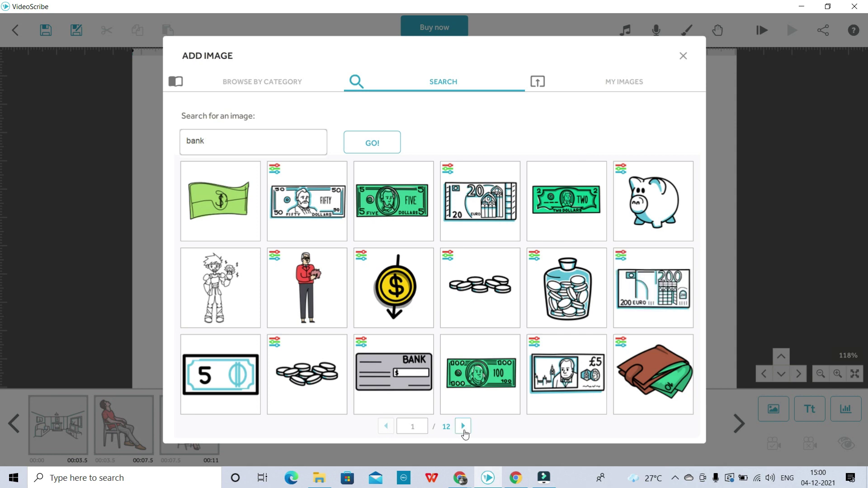
pyautogui.click(463, 427)
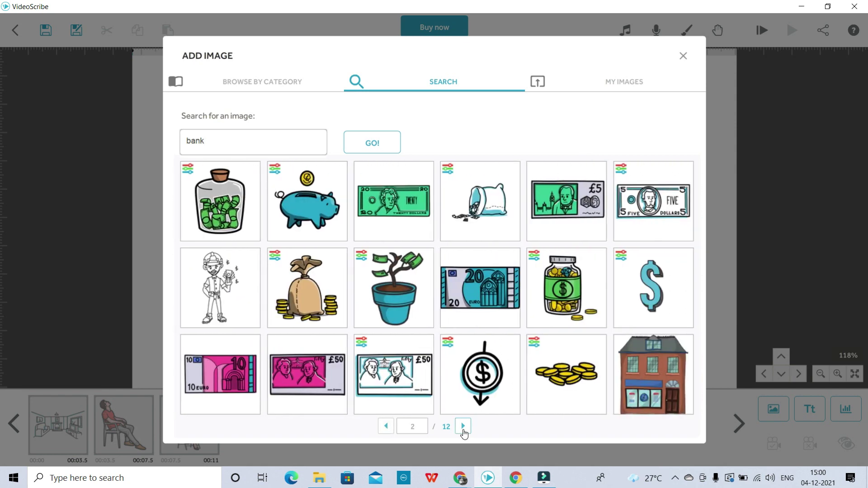
pyautogui.click(464, 432)
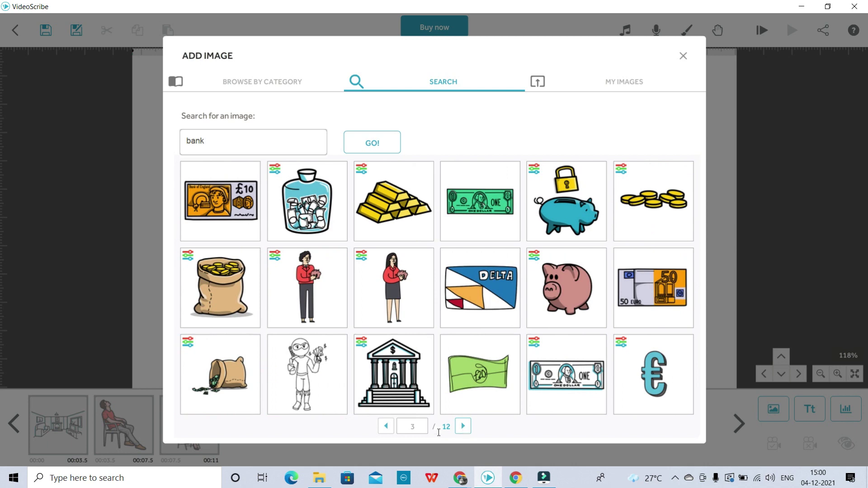
pyautogui.click(387, 428)
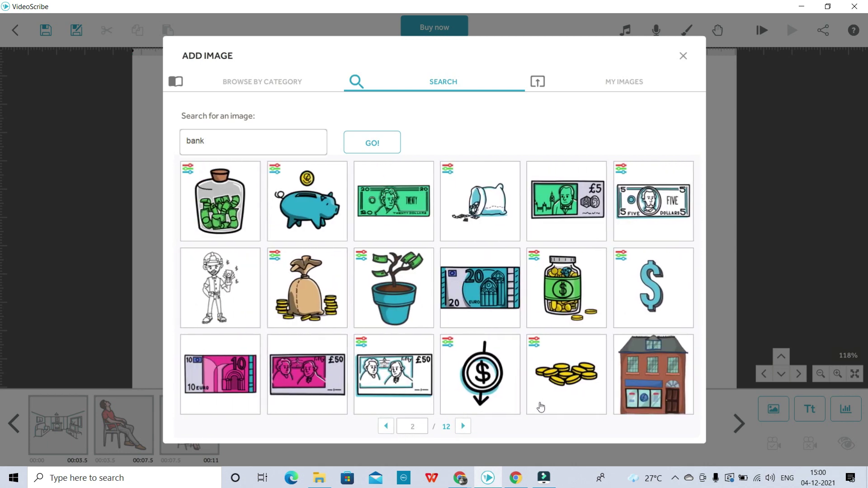
pyautogui.click(653, 384)
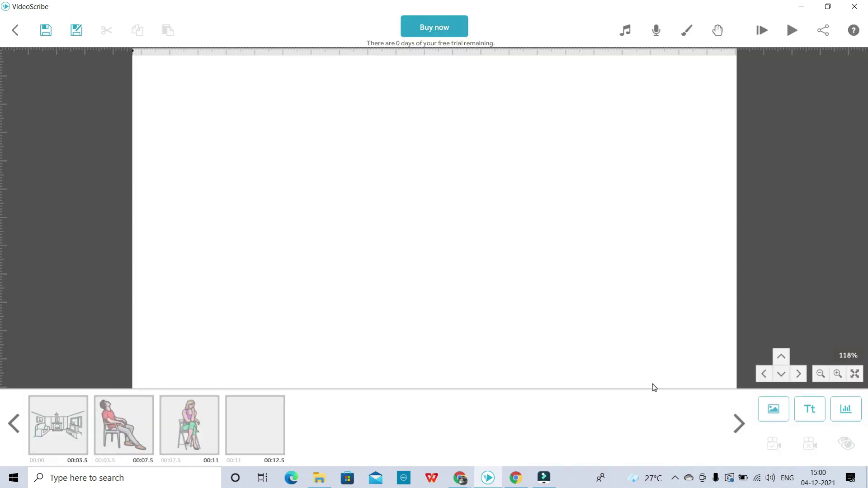
# Place the bank building at the right side of the empty canvas area and set its camera to the current view
pyautogui.moveTo(498, 248); pyautogui.dragTo(682, 211)
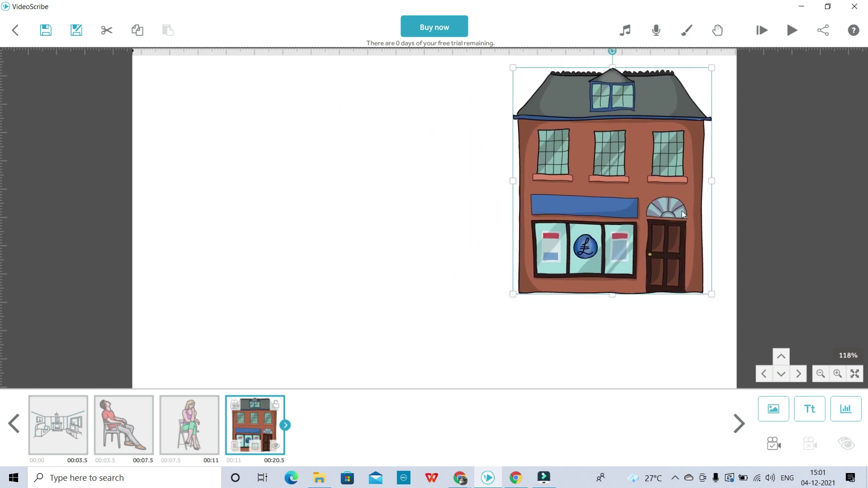
pyautogui.moveTo(525, 294); pyautogui.dragTo(500, 300)
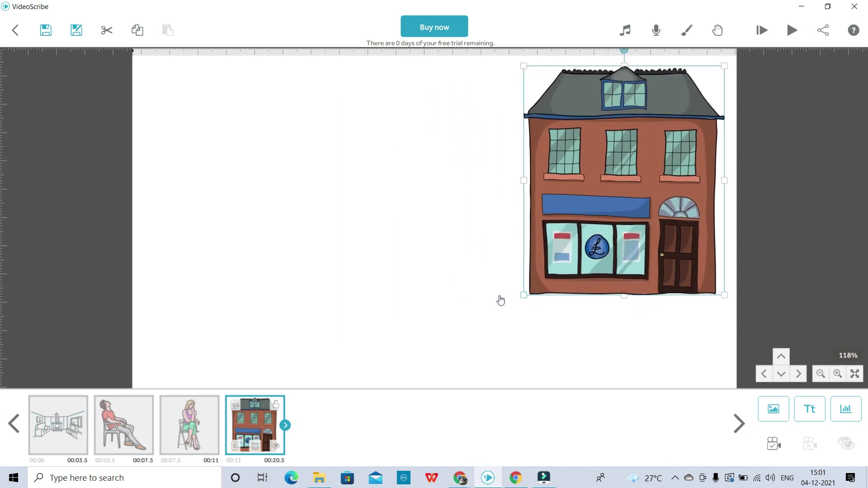
pyautogui.click(324, 223)
pyautogui.click(122, 415)
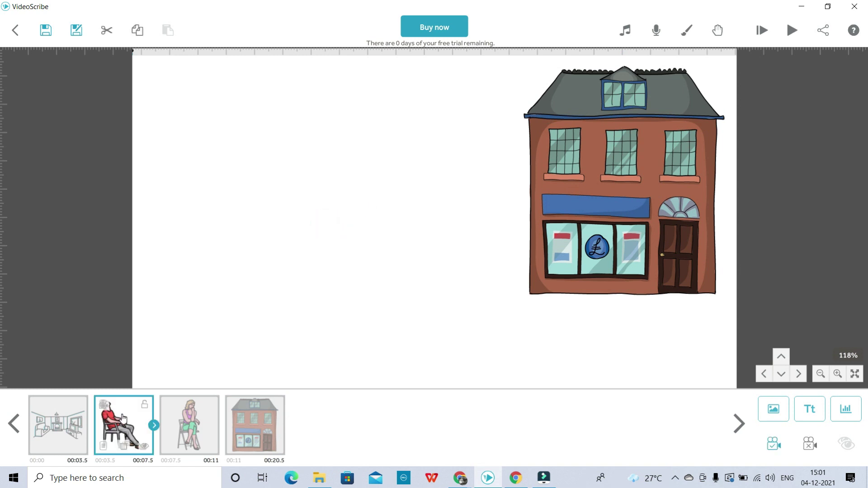
pyautogui.click(270, 422)
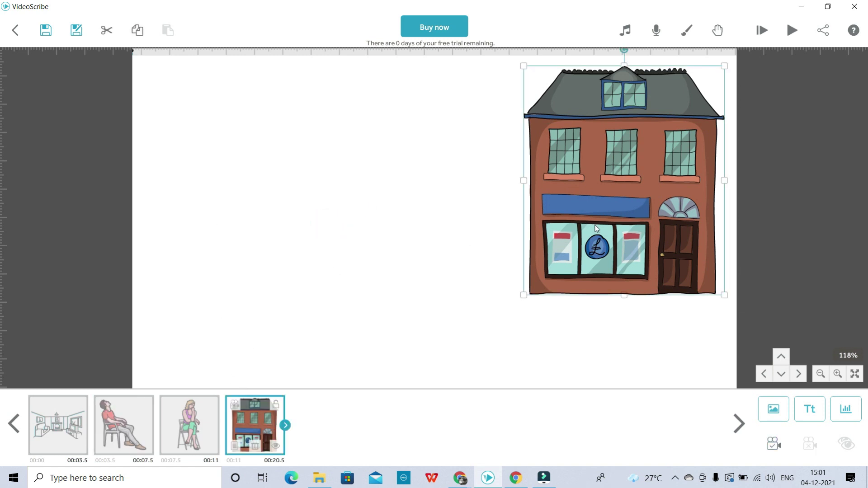
pyautogui.click(766, 449)
# Set the bank building's animate time to 1.5 s
pyautogui.click(235, 447)
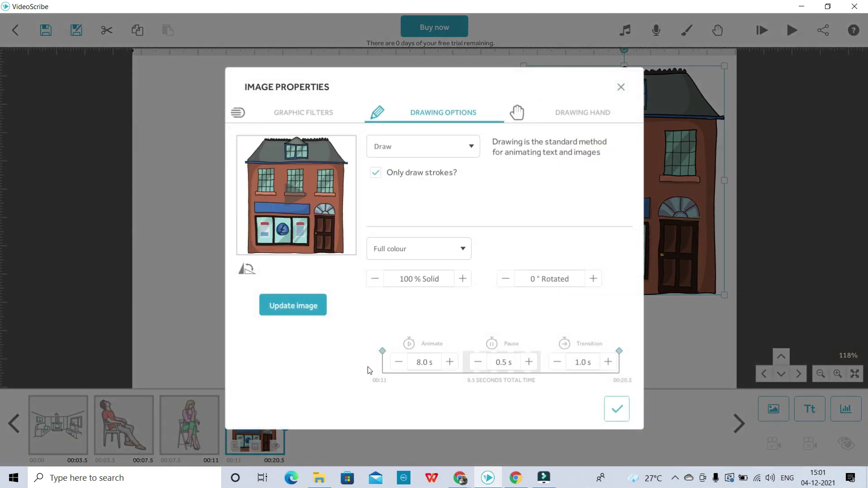
pyautogui.click(398, 362)
pyautogui.click(398, 363)
pyautogui.click(398, 363)
pyautogui.click(397, 362)
pyautogui.click(397, 362)
pyautogui.click(397, 362)
pyautogui.click(398, 362)
pyautogui.click(398, 363)
pyautogui.click(397, 363)
pyautogui.click(617, 408)
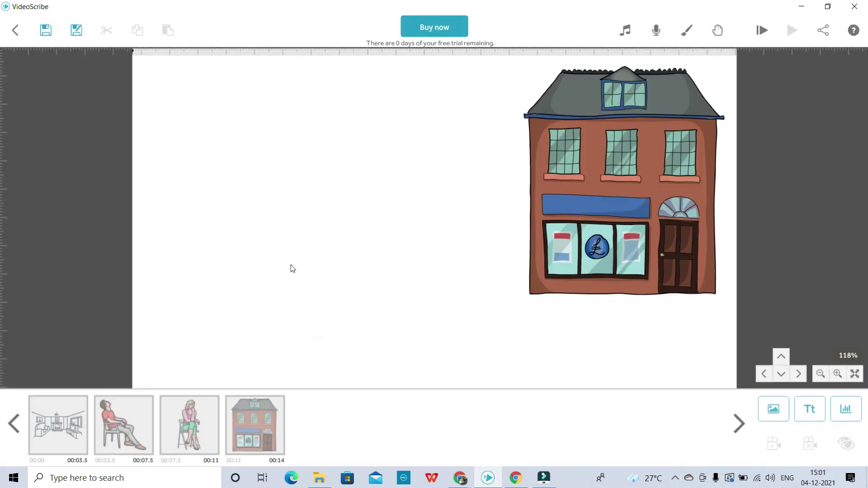
# Search the image library for "man" and look through the first three pages for a suitable standing figure
pyautogui.click(772, 409)
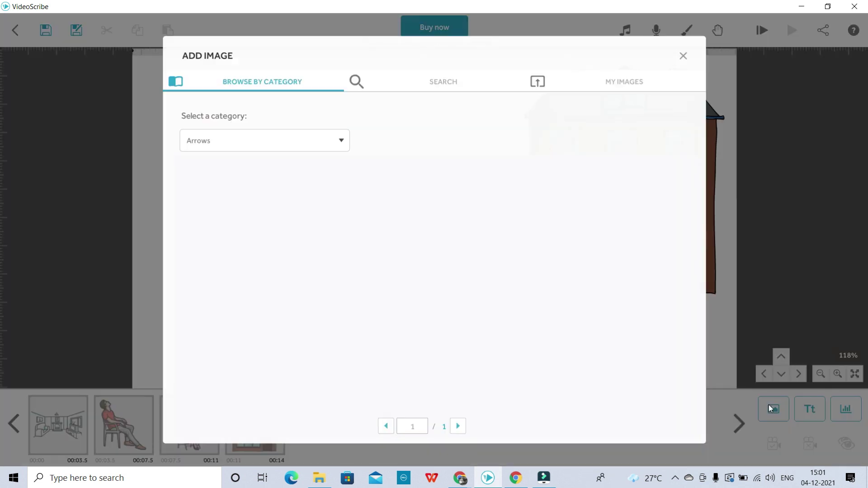
pyautogui.click(445, 83)
pyautogui.click(301, 138)
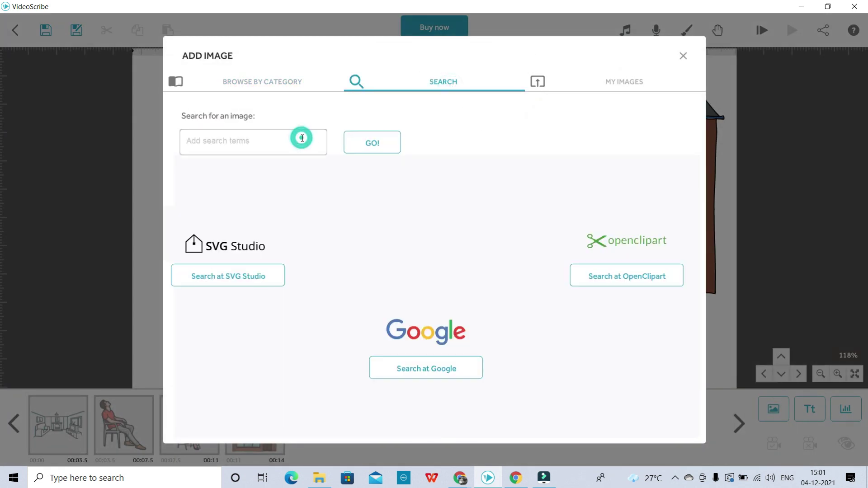
pyautogui.write('man')
pyautogui.press('Return')
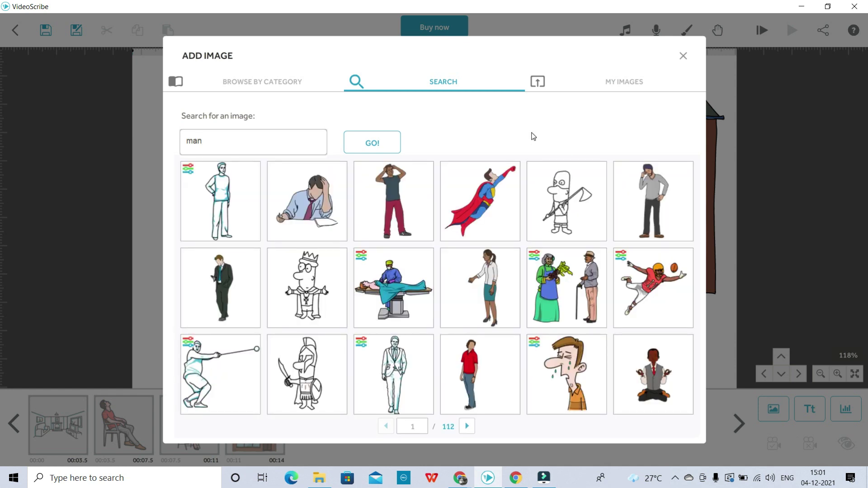
pyautogui.click(466, 427)
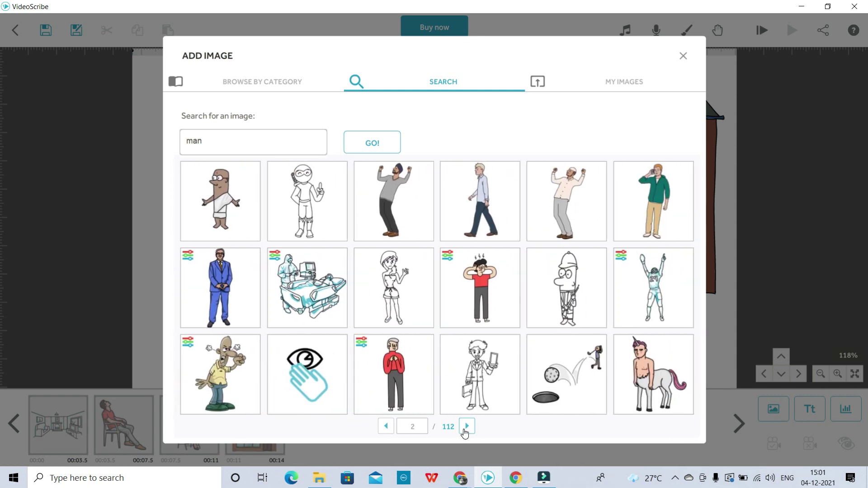
pyautogui.click(465, 427)
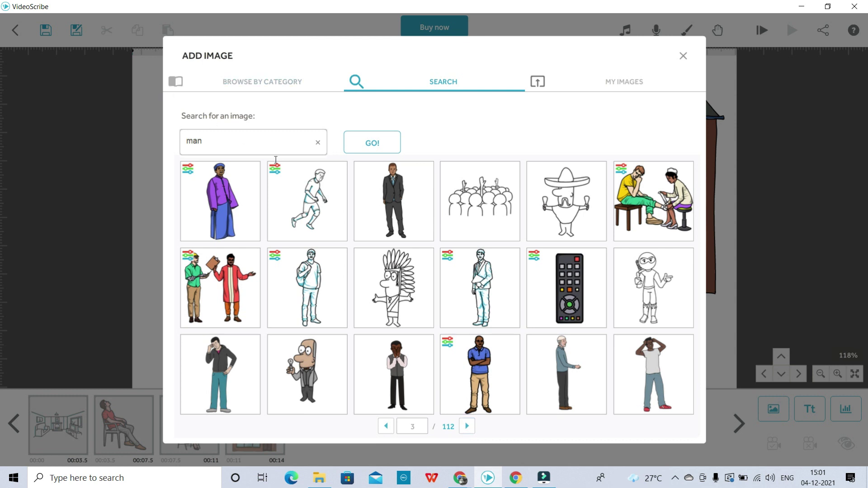
pyautogui.click(317, 142)
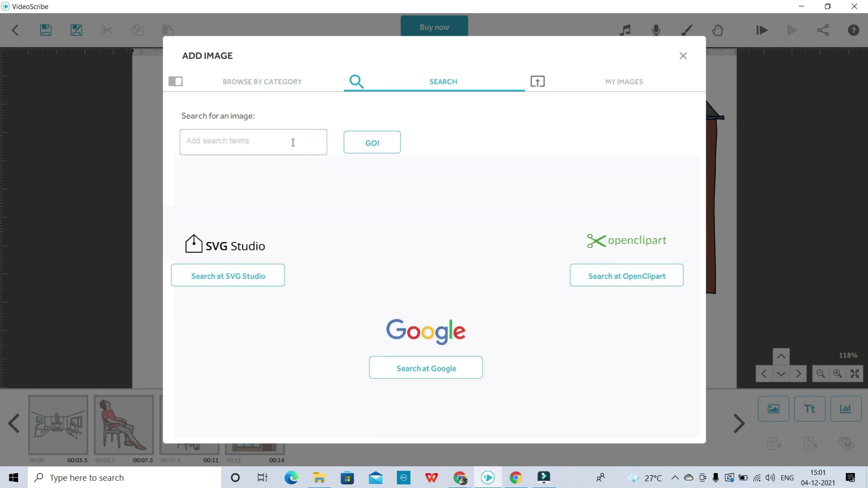
pyautogui.click(291, 142)
# Browse the People image category for a man to stand beside the bank building
pyautogui.click(286, 83)
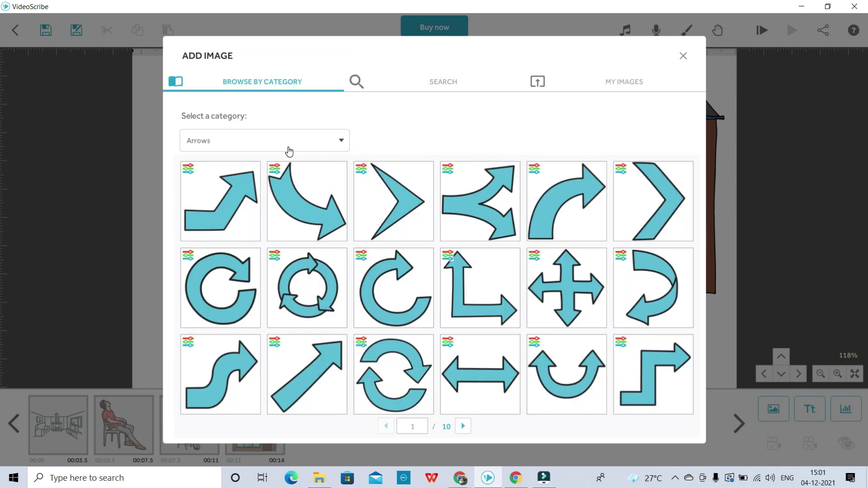
pyautogui.click(287, 145)
pyautogui.scroll(-3, 265, 273)
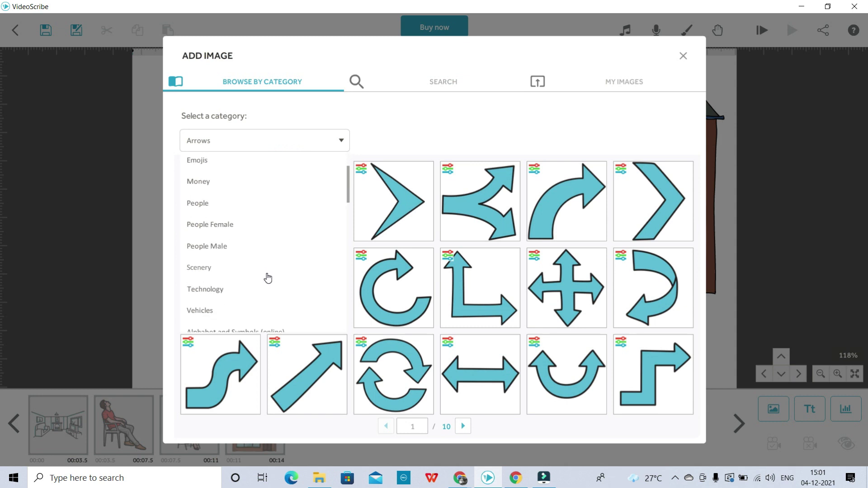
pyautogui.scroll(3, 267, 275)
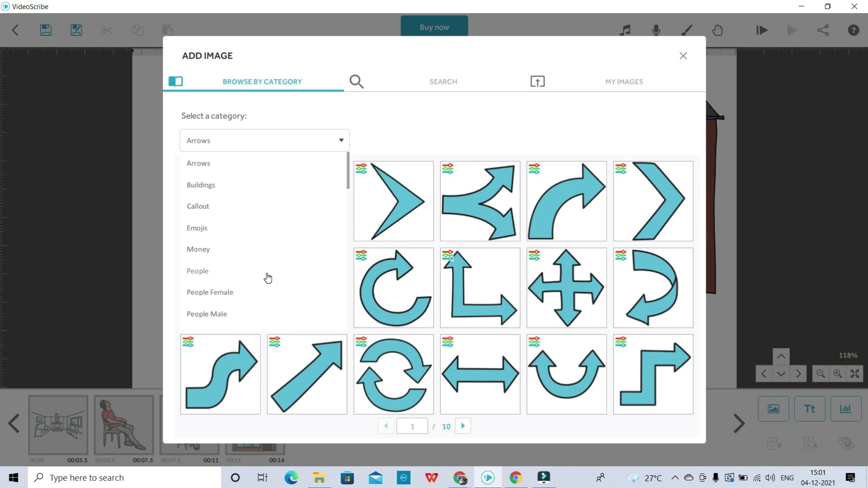
pyautogui.click(203, 272)
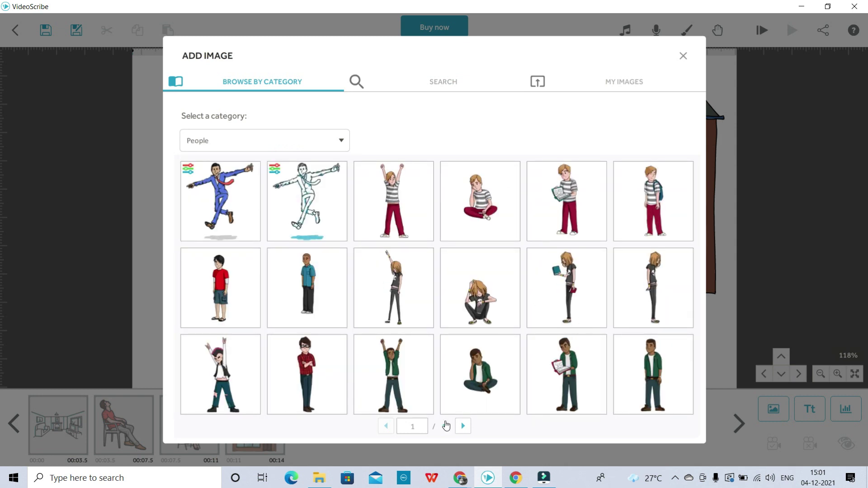
pyautogui.click(463, 426)
pyautogui.click(463, 426)
pyautogui.click(463, 426)
pyautogui.click(463, 426)
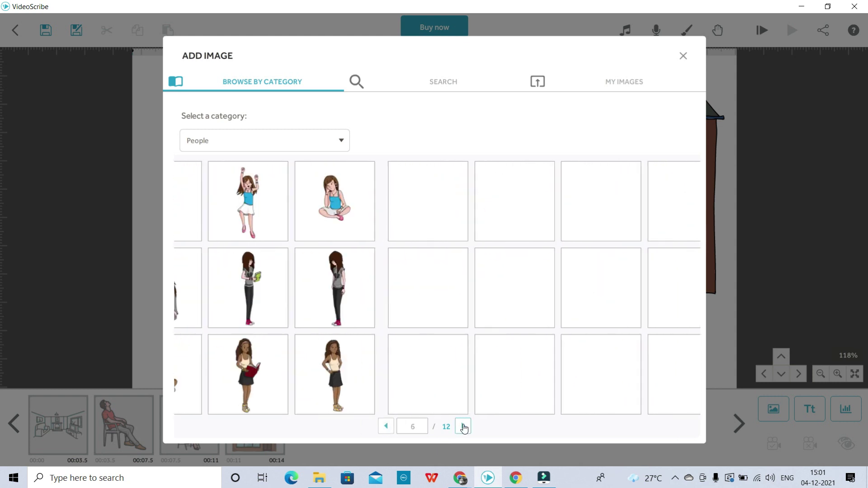
pyautogui.click(463, 426)
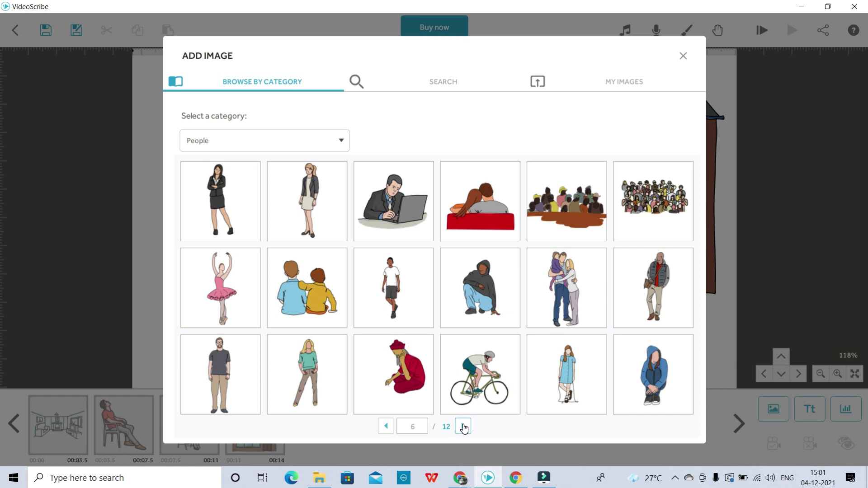
# Add the front-facing standing man in a black T-shirt from the People Male category and place him, scaled down, beside the bank building
pyautogui.click(342, 143)
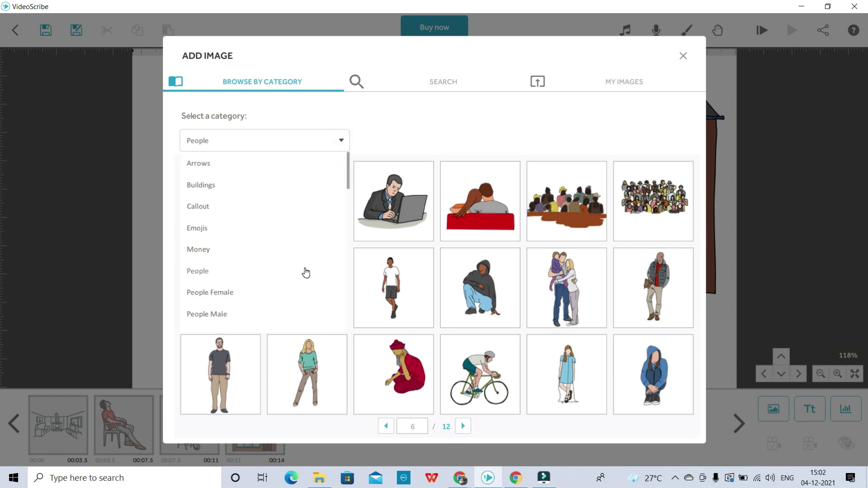
pyautogui.click(201, 319)
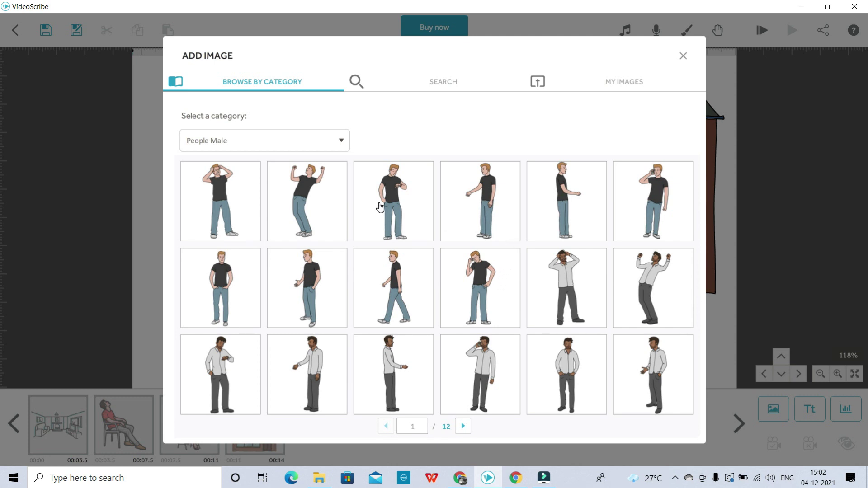
pyautogui.click(216, 295)
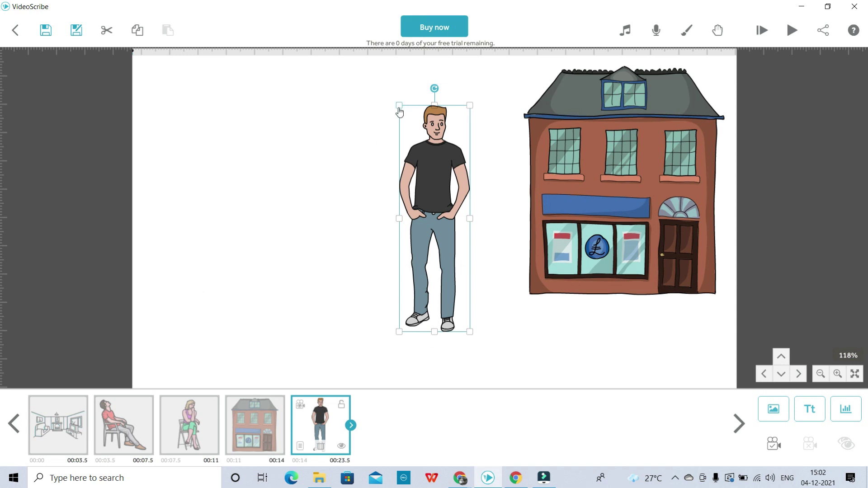
pyautogui.moveTo(399, 106); pyautogui.dragTo(412, 145)
pyautogui.moveTo(436, 226); pyautogui.dragTo(459, 231)
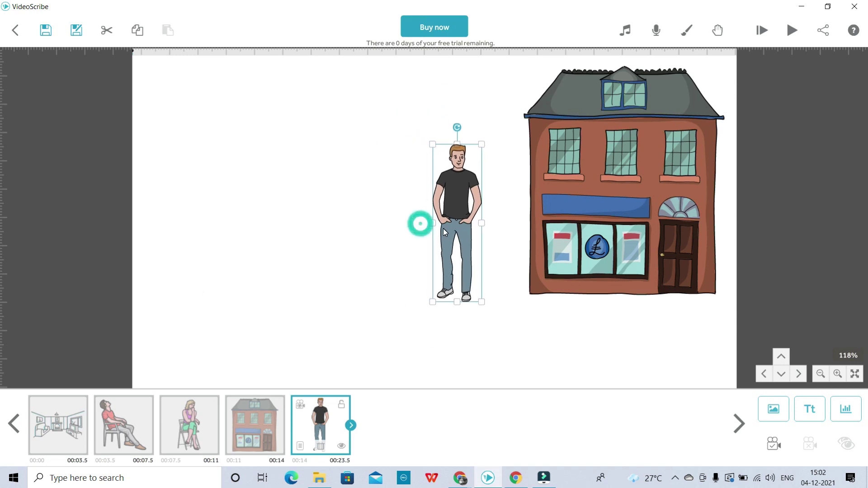
pyautogui.click(608, 324)
# Set the standing man's animate time to 2.0 s and his camera to the current view of him and the bank
pyautogui.click(442, 263)
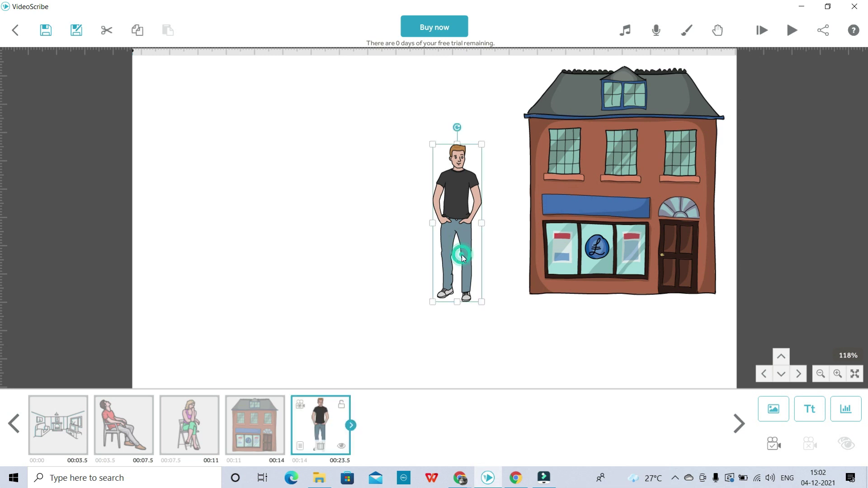
pyautogui.click(300, 447)
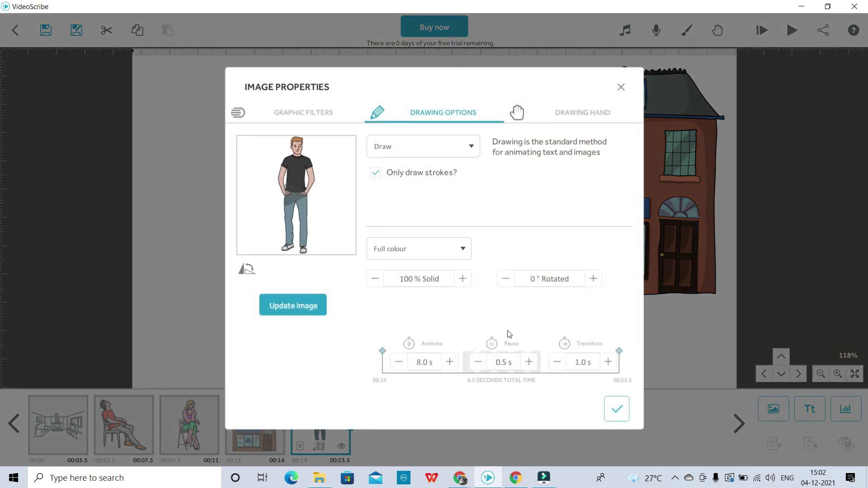
pyautogui.click(398, 363)
pyautogui.click(398, 363)
pyautogui.click(398, 363)
pyautogui.click(398, 363)
pyautogui.click(398, 363)
pyautogui.click(398, 362)
pyautogui.click(398, 363)
pyautogui.click(398, 363)
pyautogui.click(398, 362)
pyautogui.click(398, 363)
pyautogui.click(398, 363)
pyautogui.click(398, 362)
pyautogui.click(618, 410)
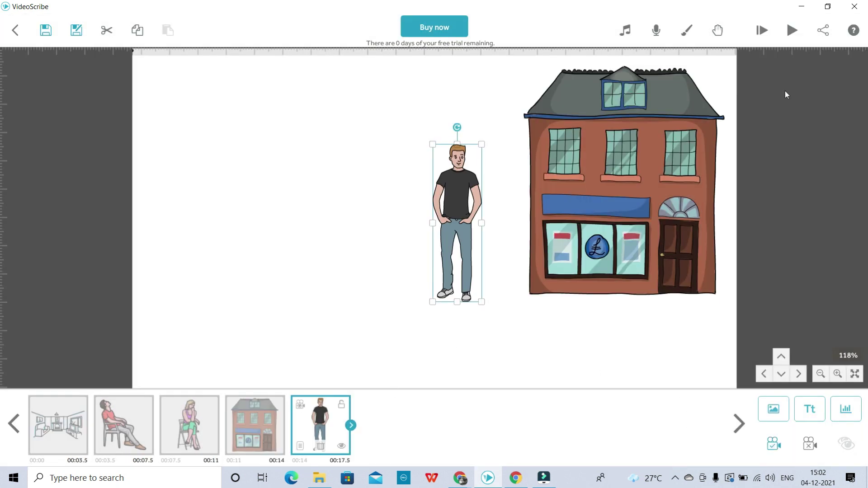
# Preview the scribe from the standing man and again from the start, turning off the zoom at the end
pyautogui.click(792, 30)
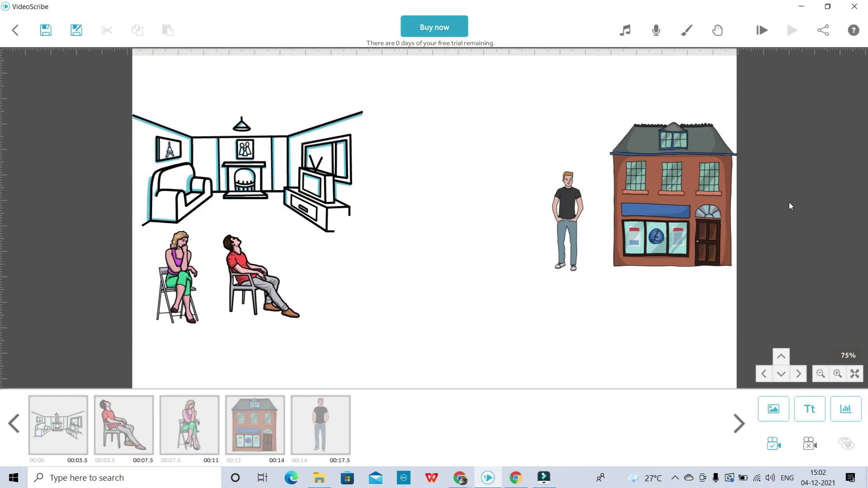
pyautogui.click(762, 30)
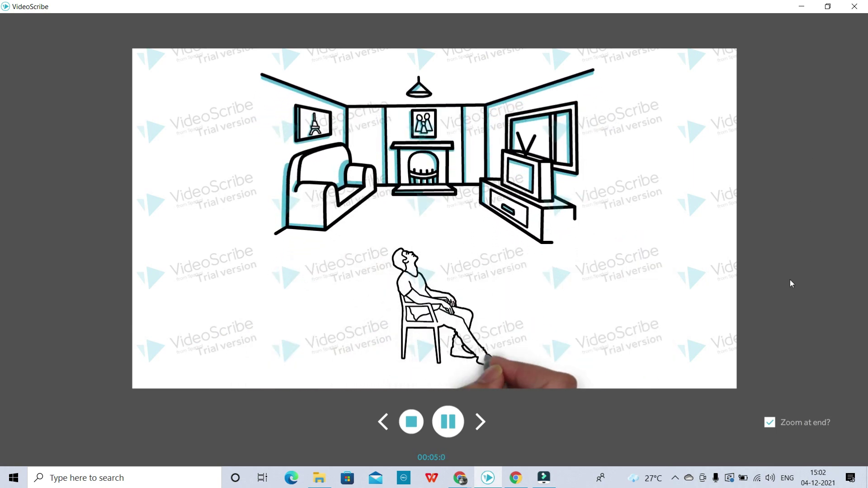
pyautogui.click(770, 423)
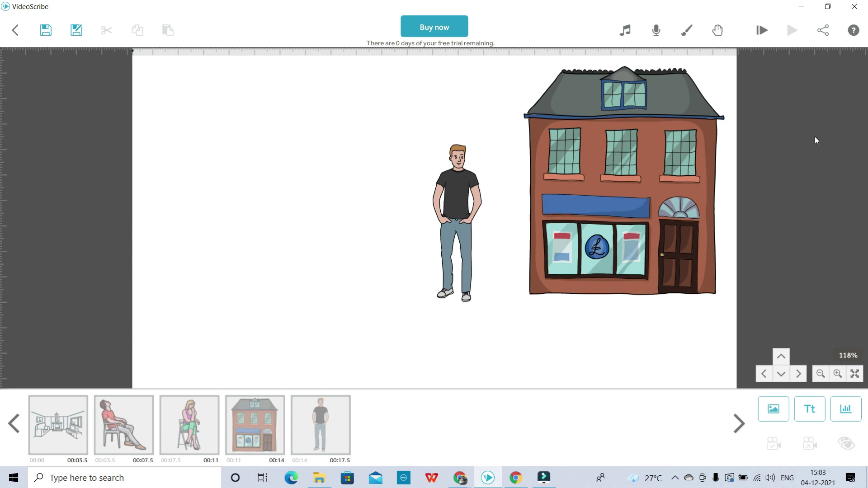
# Switch to Vyond and give the man in the green shirt in the kitchen scene the text-to-speech line "How is this kitchen looking?"
pyautogui.click(515, 478)
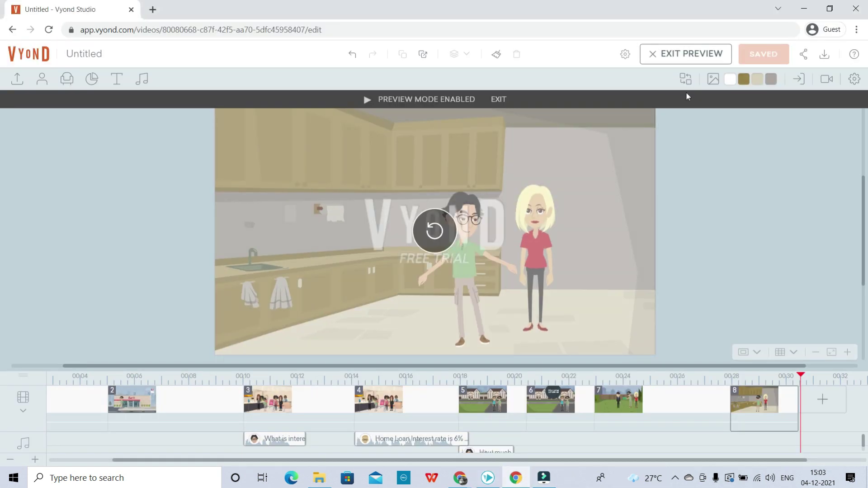
pyautogui.click(713, 224)
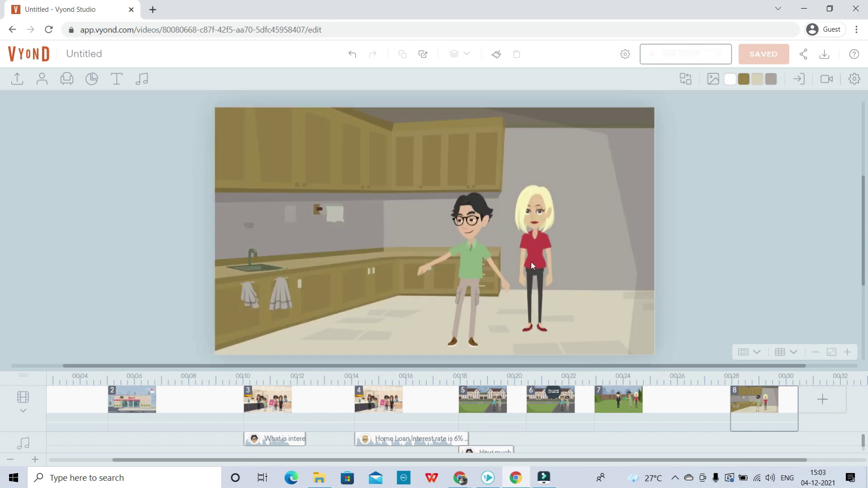
pyautogui.click(476, 250)
pyautogui.click(717, 81)
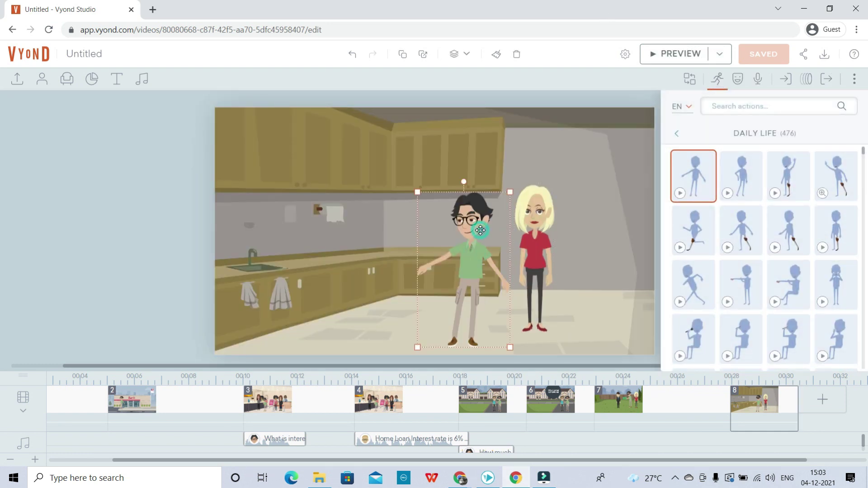
pyautogui.click(759, 82)
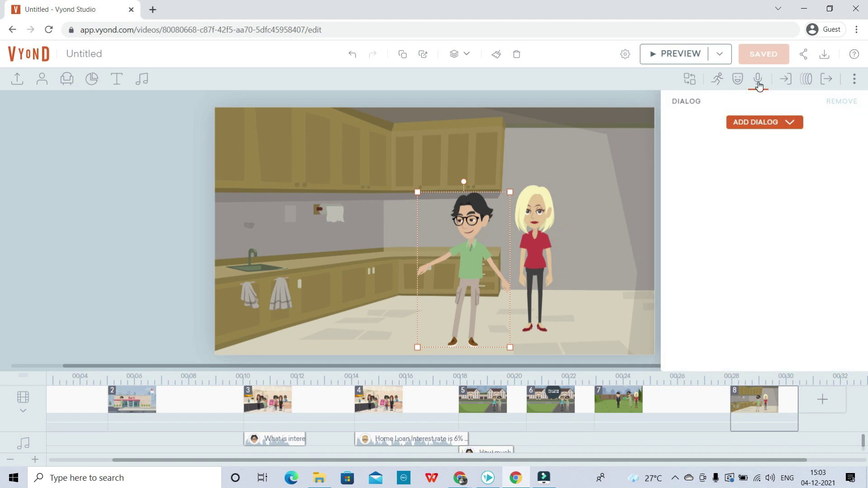
pyautogui.click(786, 124)
pyautogui.click(764, 166)
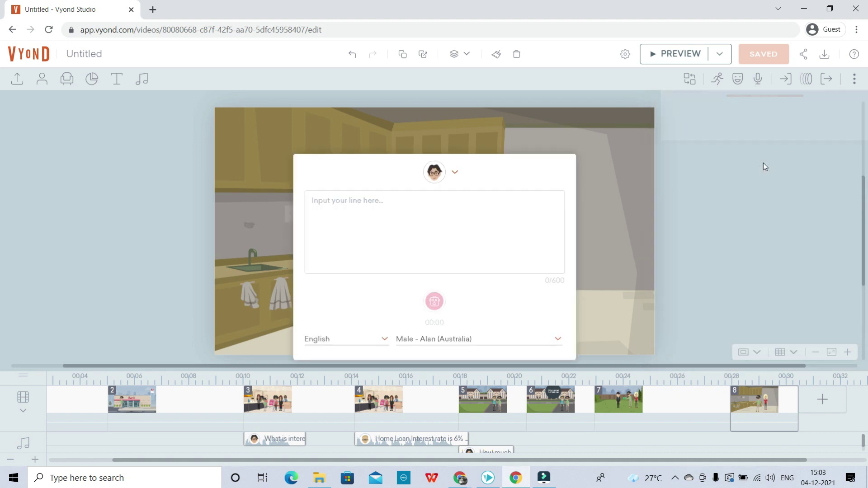
pyautogui.click(363, 215)
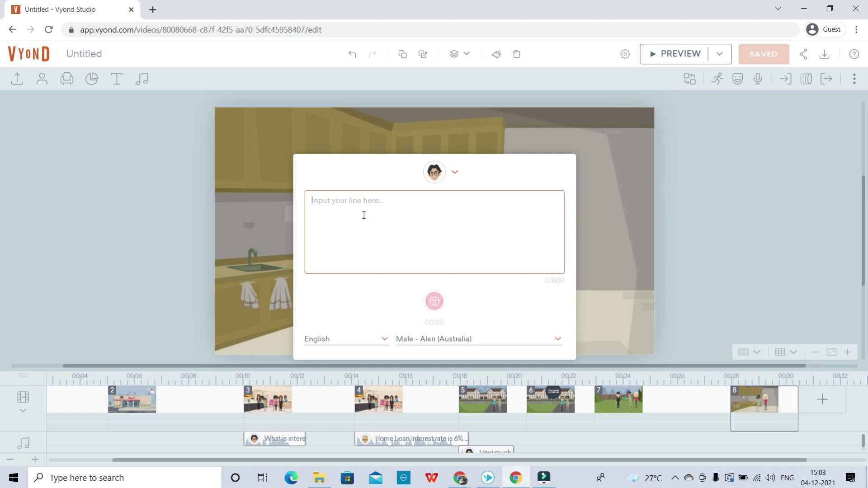
pyautogui.write('Ho')
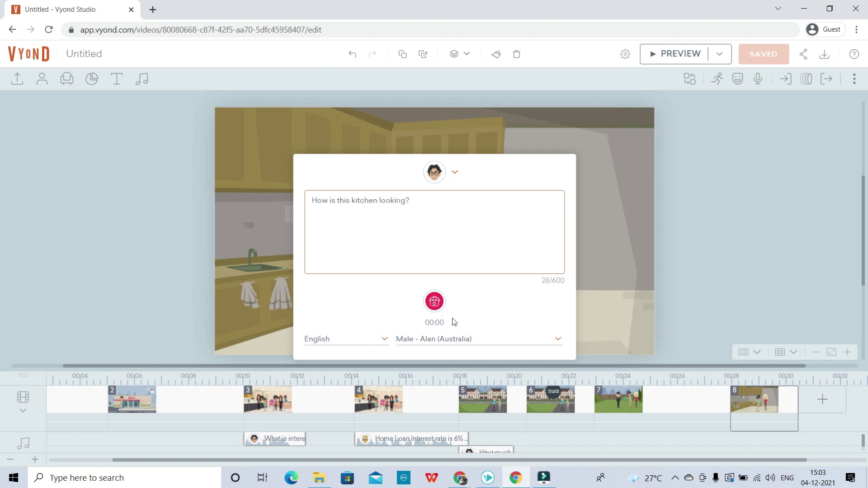
pyautogui.click(434, 301)
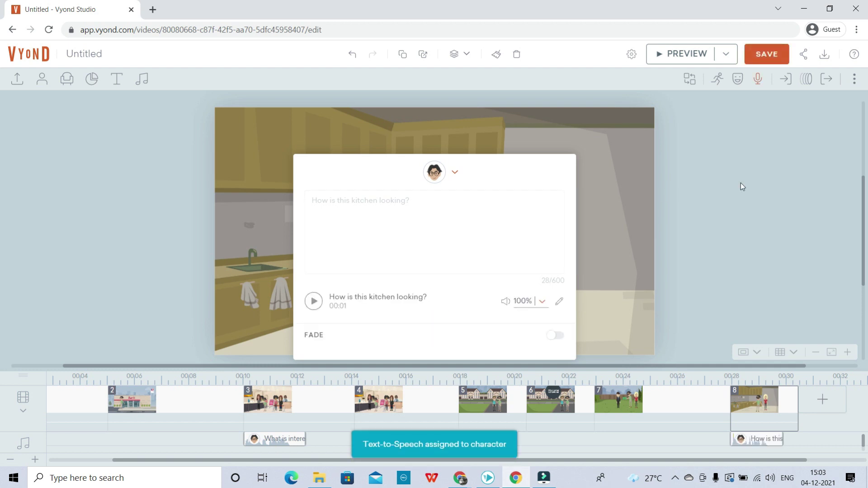
pyautogui.click(739, 171)
# Preview the Vyond kitchen scene with the man's spoken line and compare the video with the VideoScribe bank scene
pyautogui.click(685, 58)
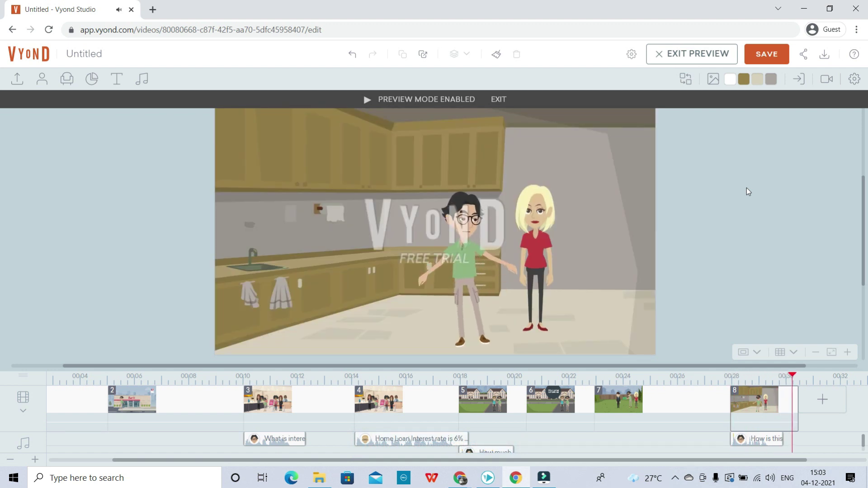
pyautogui.click(492, 483)
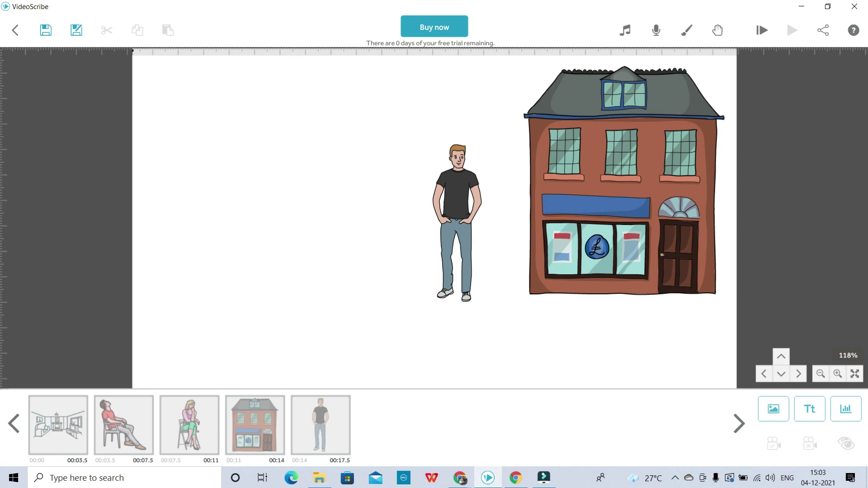
pyautogui.click(516, 478)
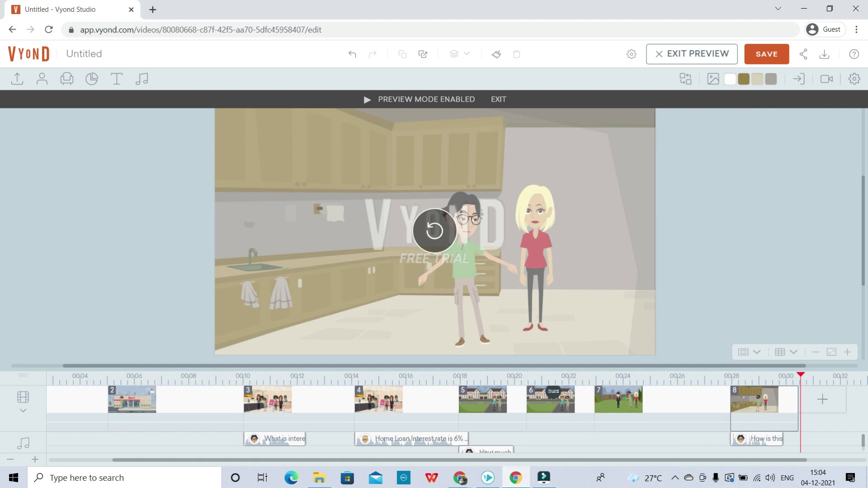
# Return to VideoScribe and open its purchase page to review the monthly, annual and one-off plan prices
pyautogui.click(492, 478)
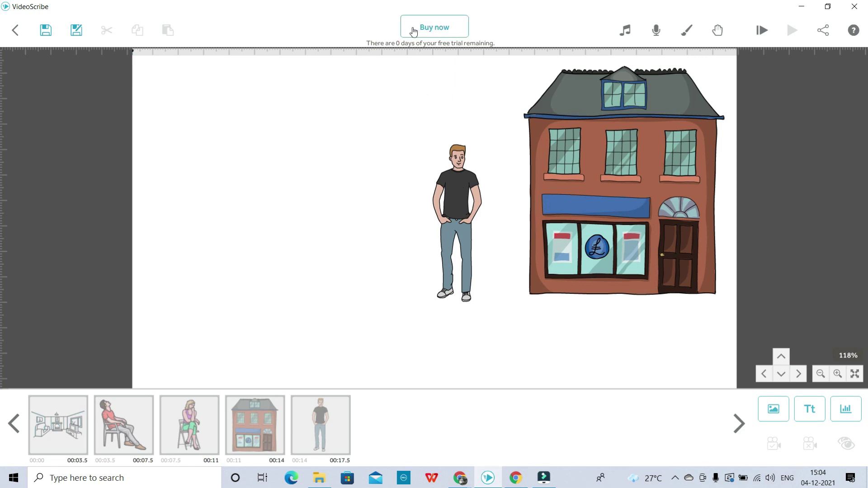
pyautogui.click(427, 32)
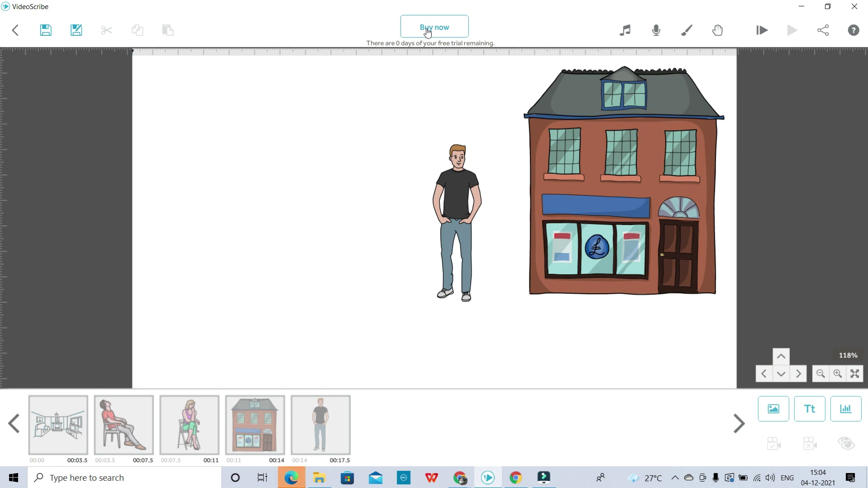
pyautogui.click(428, 32)
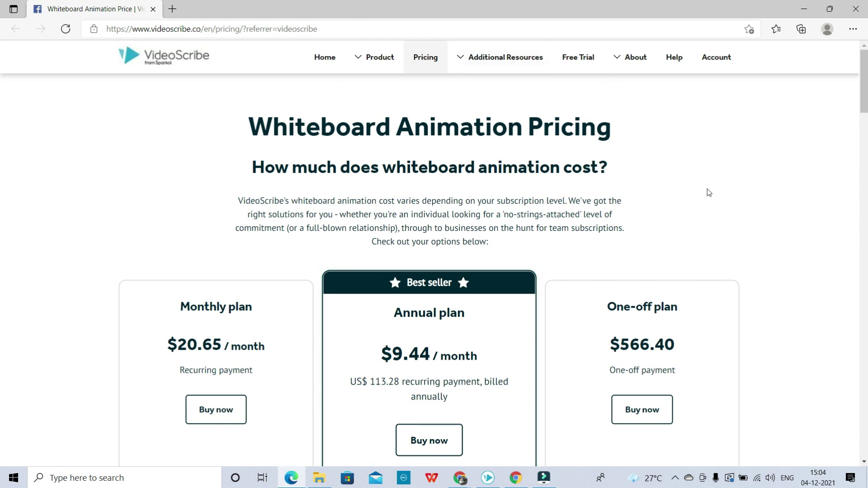
pyautogui.scroll(-2, 708, 188)
pyautogui.click(543, 478)
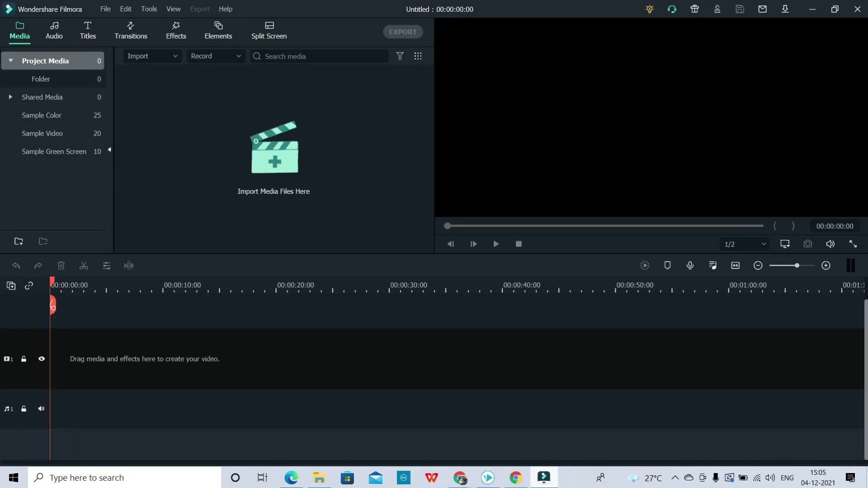
pyautogui.click(544, 478)
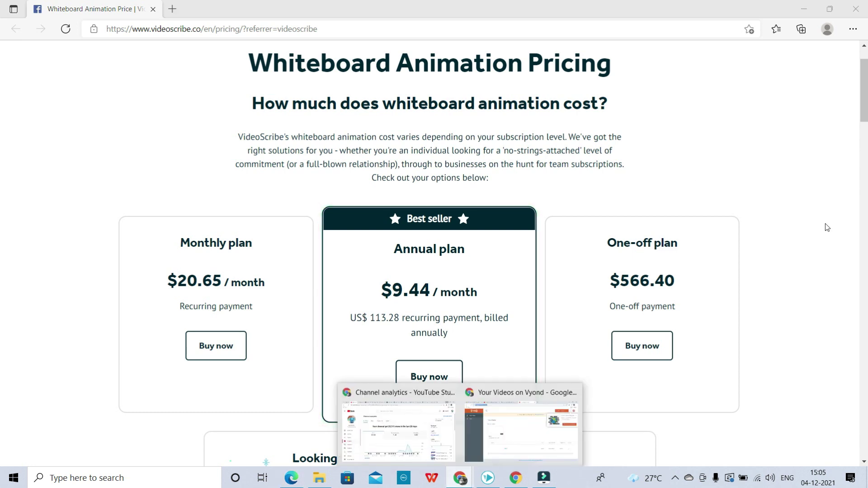
pyautogui.click(543, 479)
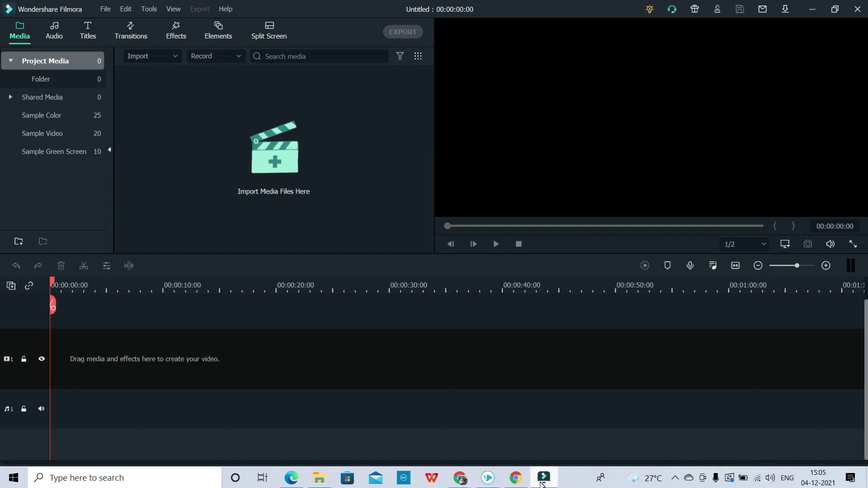
pyautogui.click(543, 481)
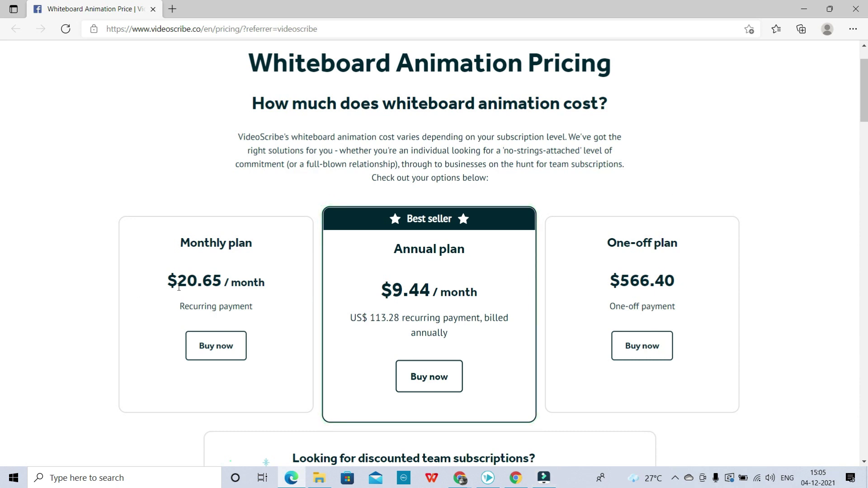
# Leave the pricing page, switch to Vyond, rename the untitled video VIDEO_LOAN and save it
pyautogui.click(804, 9)
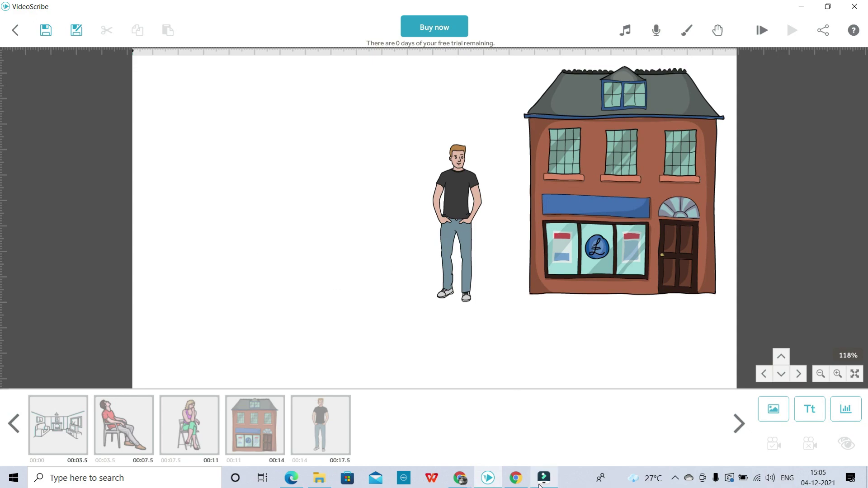
pyautogui.click(488, 478)
pyautogui.click(516, 479)
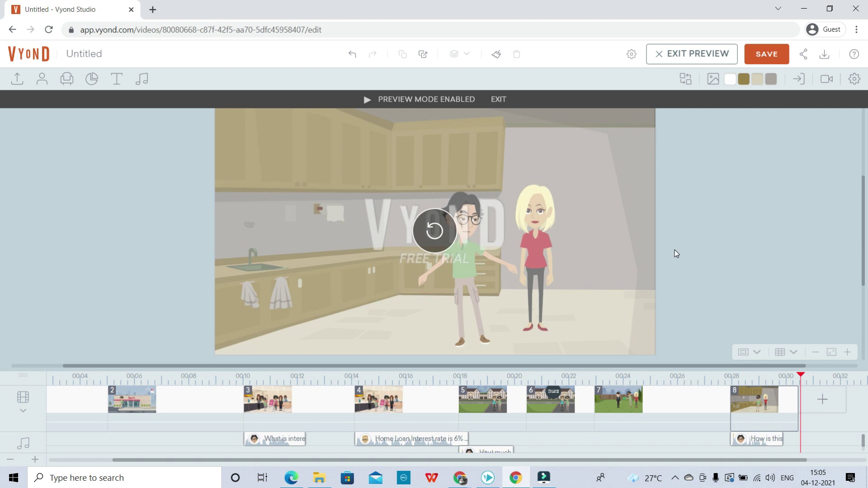
pyautogui.click(96, 56)
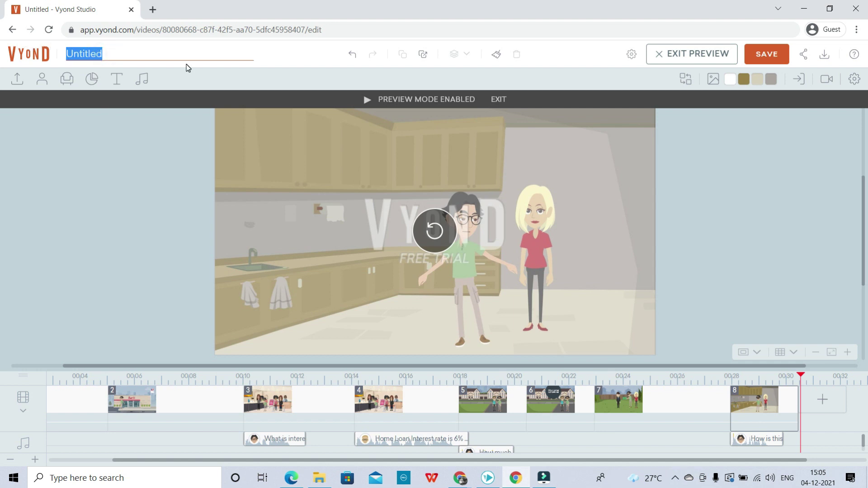
pyautogui.write('VIDEO')
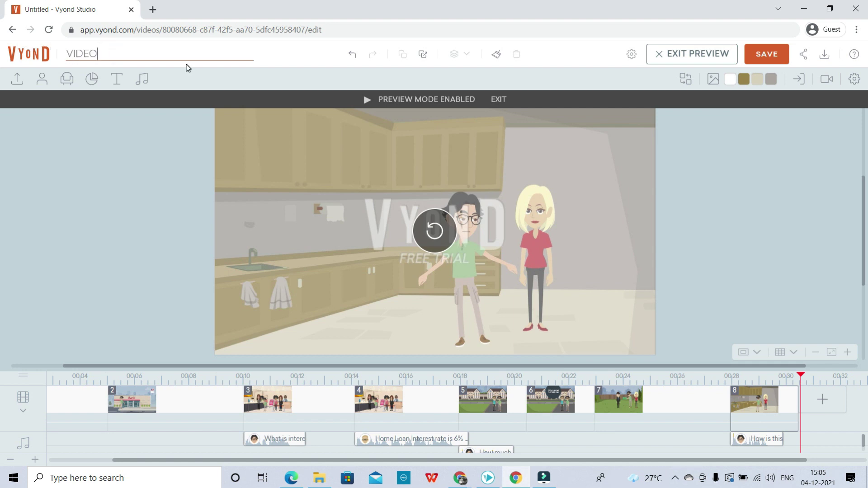
pyautogui.write('_LOAN')
pyautogui.click(767, 54)
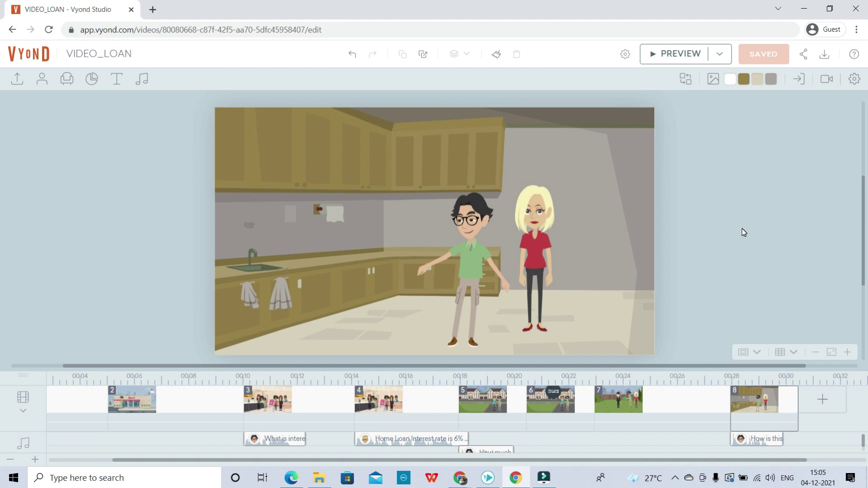
# Add the custom dark-suited man from the saved characters to the kitchen scene twice and view his character options
pyautogui.click(36, 81)
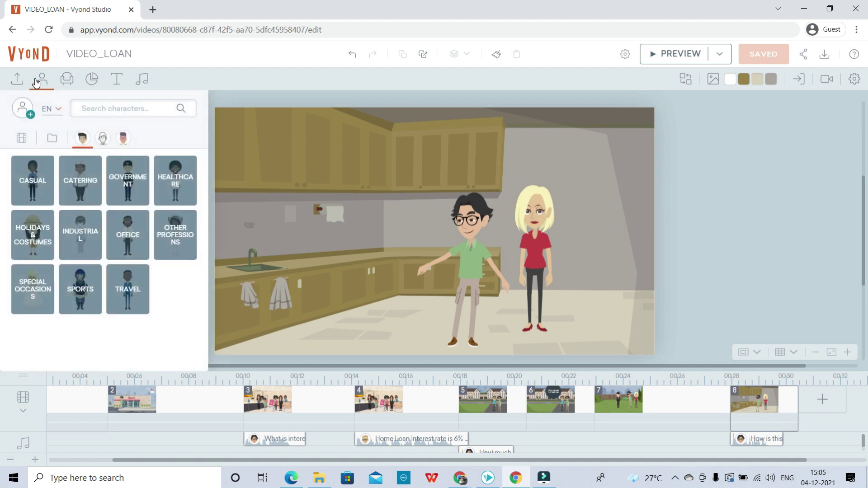
pyautogui.click(17, 79)
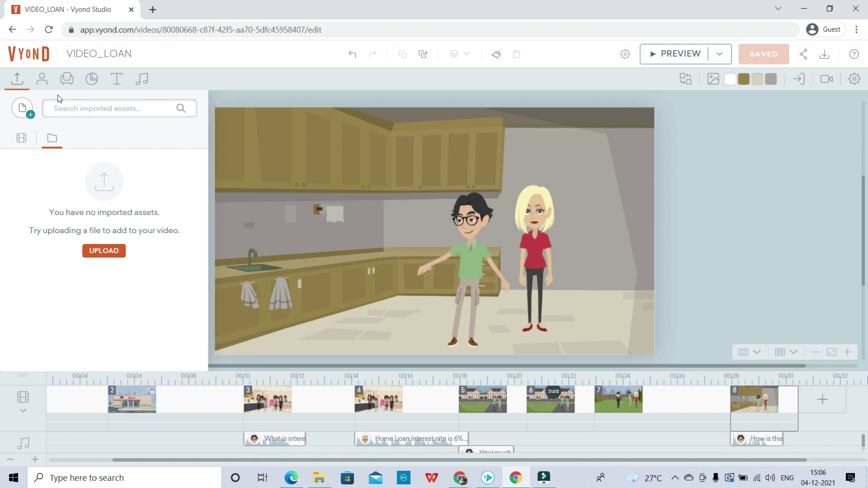
pyautogui.click(41, 80)
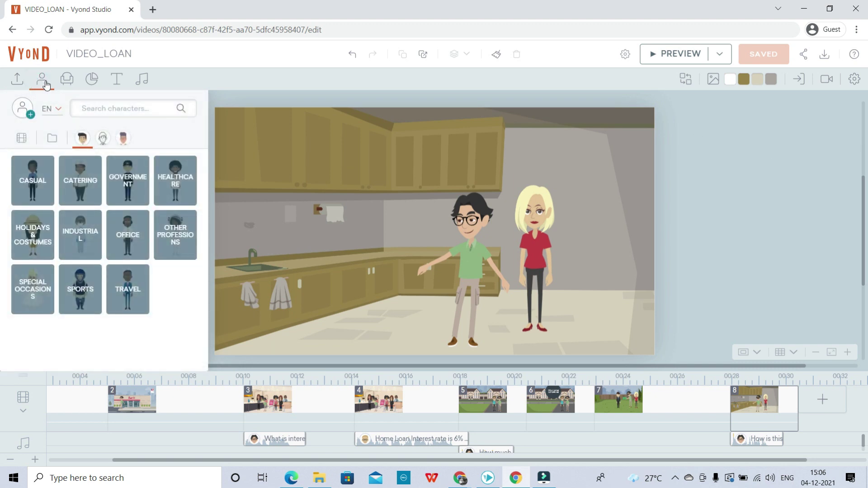
pyautogui.click(52, 138)
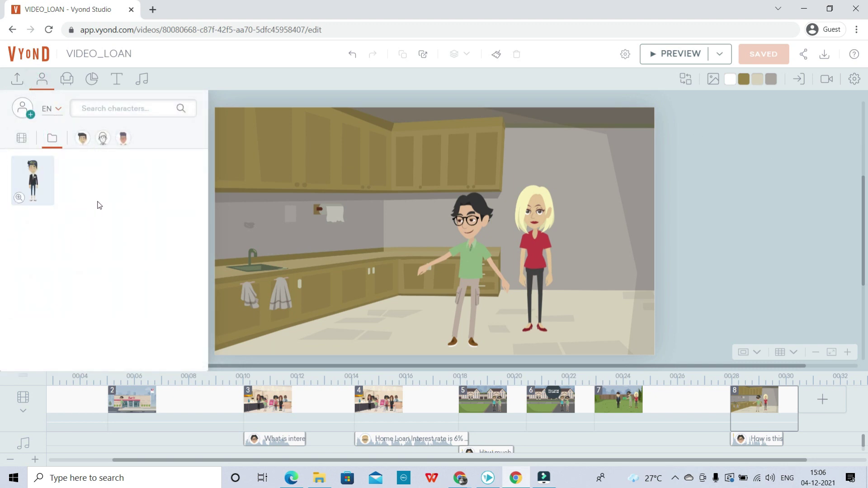
pyautogui.click(32, 181)
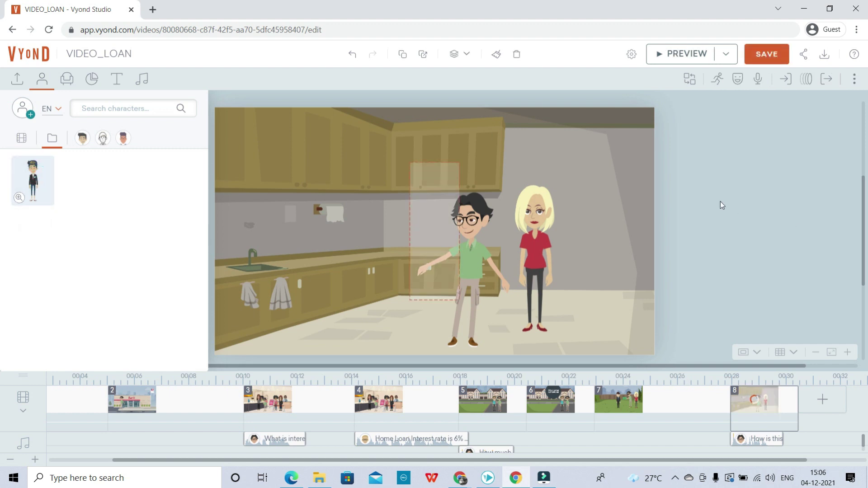
pyautogui.click(32, 183)
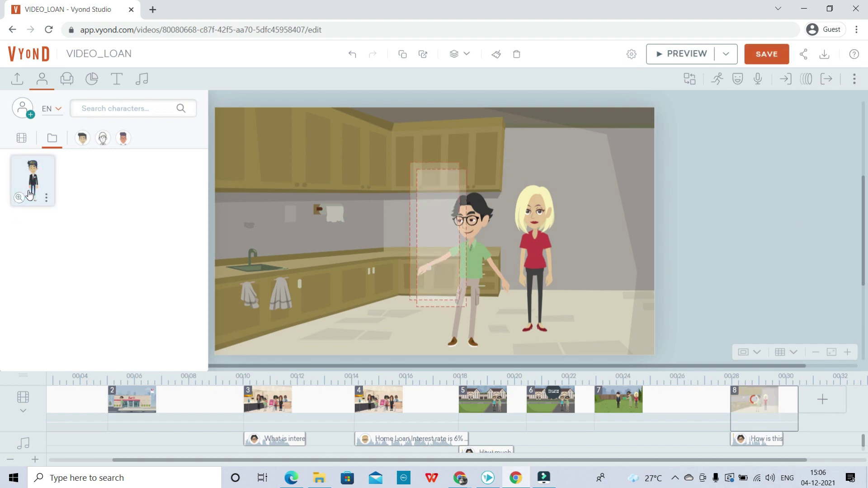
pyautogui.click(44, 197)
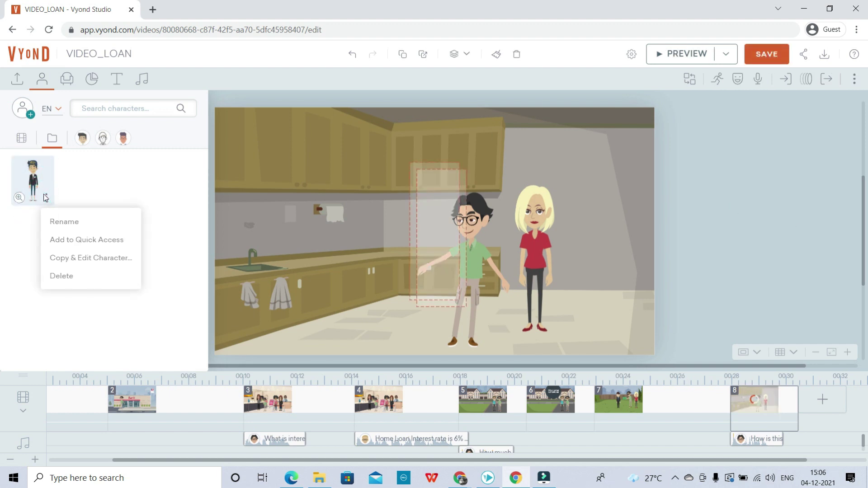
pyautogui.click(162, 181)
# Save the video while leaving it for the video list, and start creating a new character
pyautogui.click(38, 55)
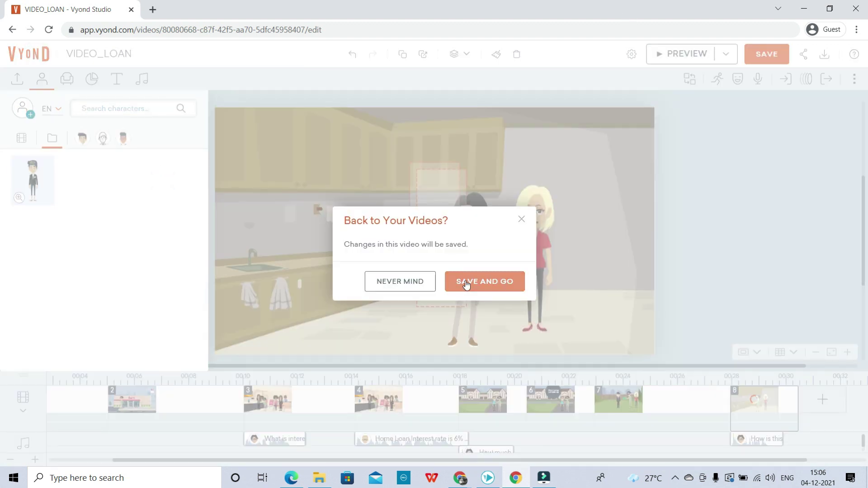
pyautogui.click(465, 282)
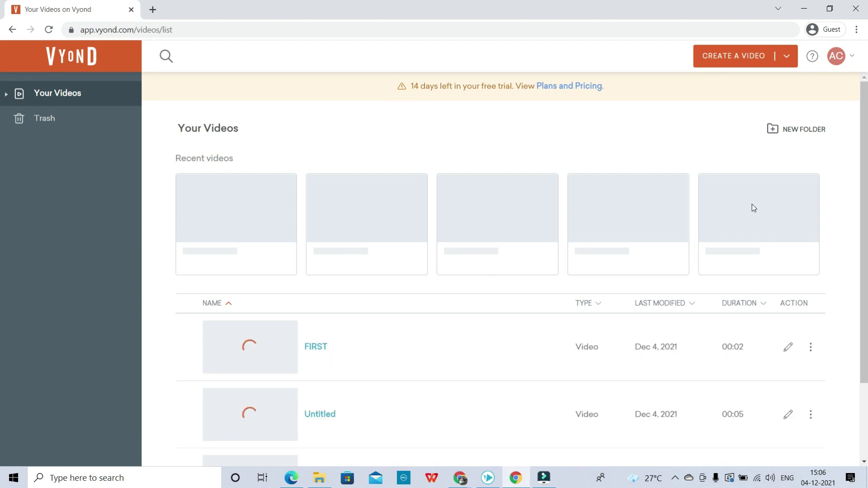
pyautogui.click(787, 59)
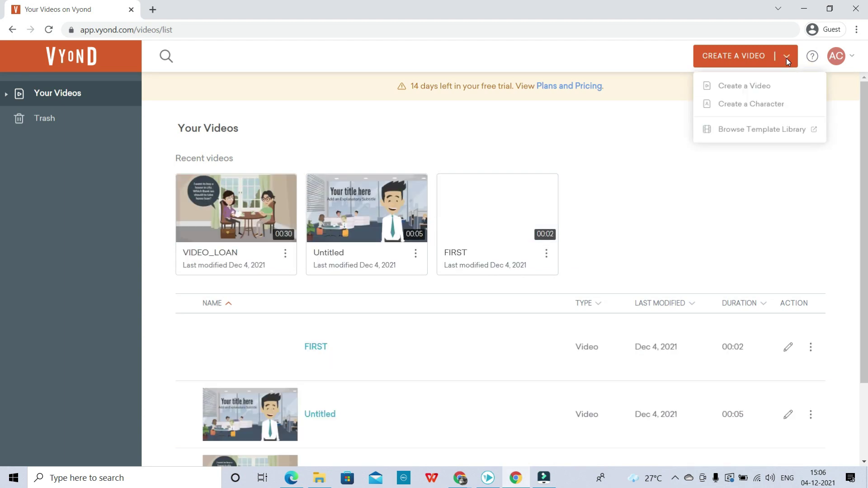
pyautogui.click(753, 104)
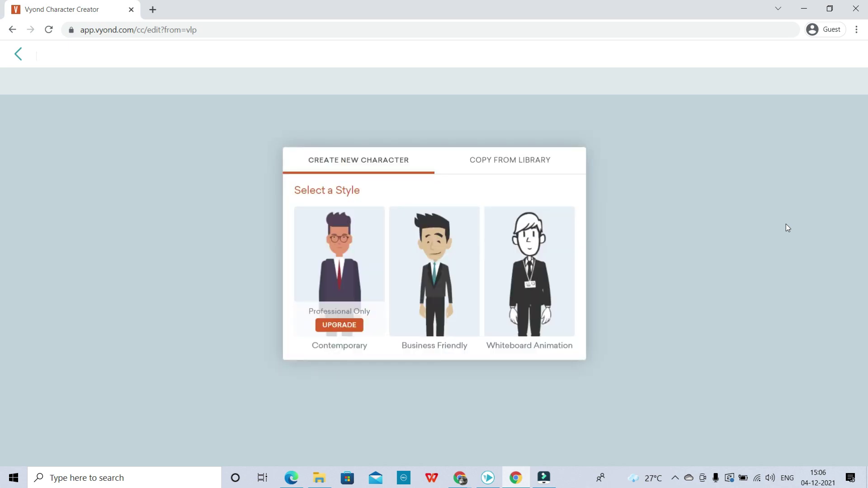
# Choose the Business Friendly style, the female body type and the slimmest adult build for the new character
pyautogui.click(459, 266)
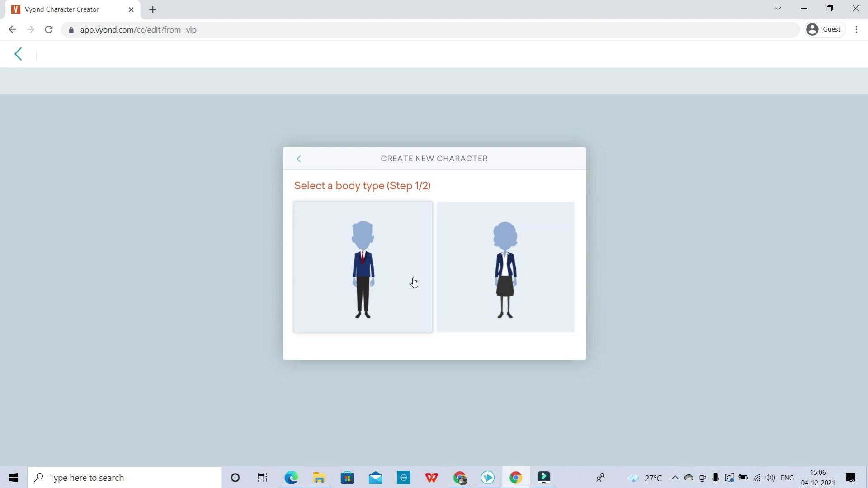
pyautogui.click(485, 283)
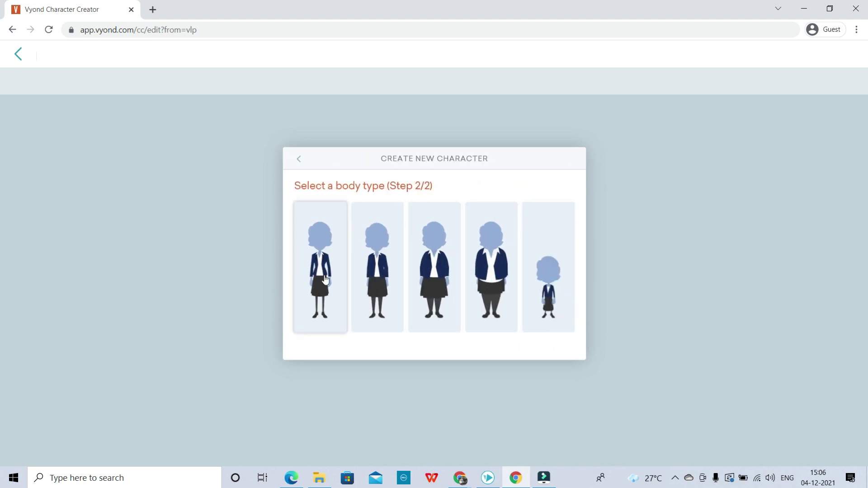
pyautogui.click(325, 278)
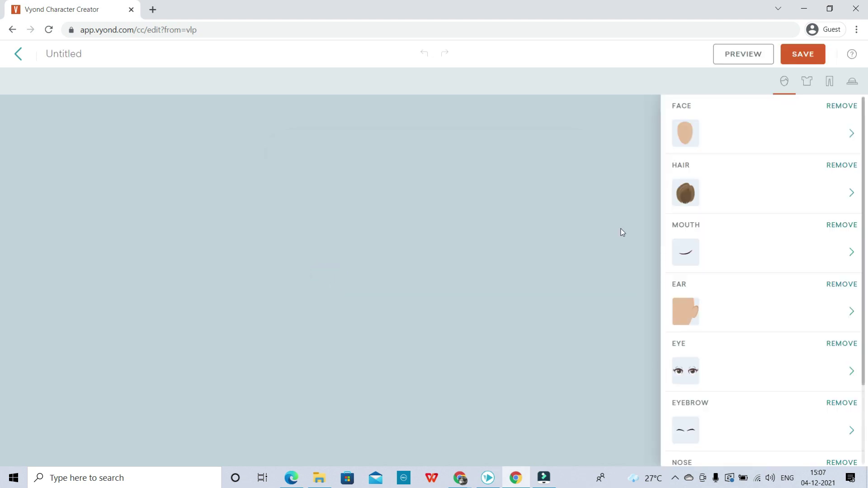
# Give the woman the first face shape and look over the clothing and accessory choices
pyautogui.click(688, 135)
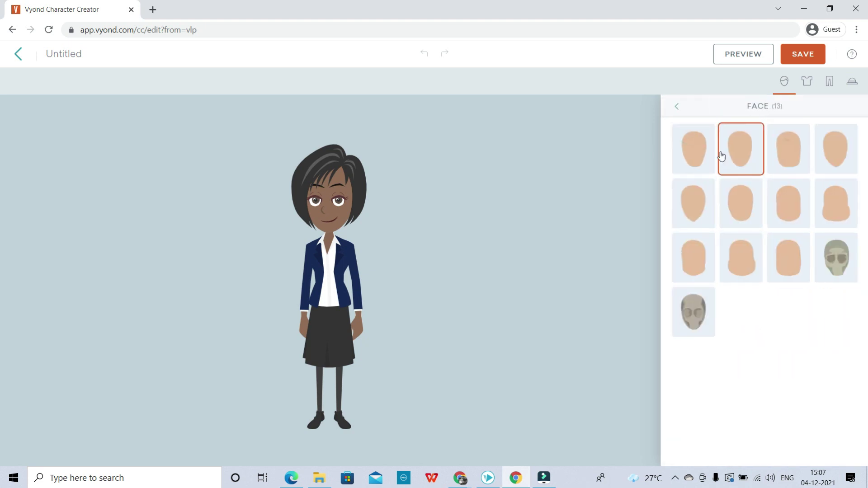
pyautogui.click(702, 152)
pyautogui.click(809, 90)
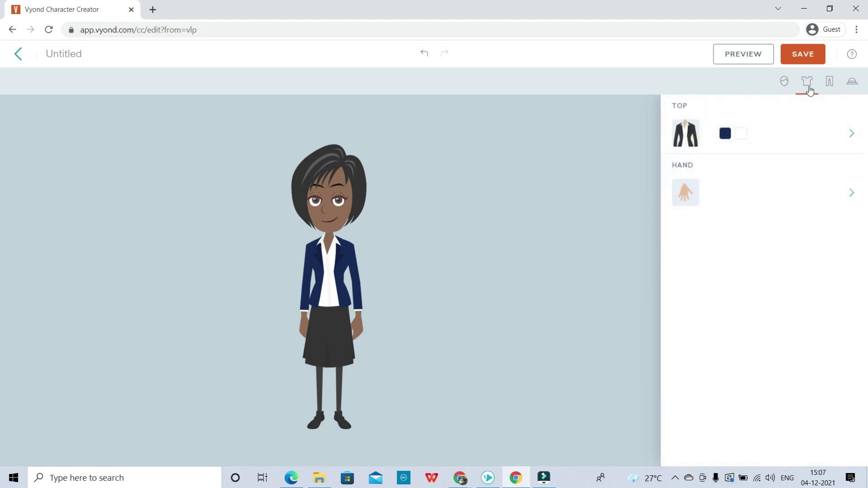
pyautogui.click(853, 84)
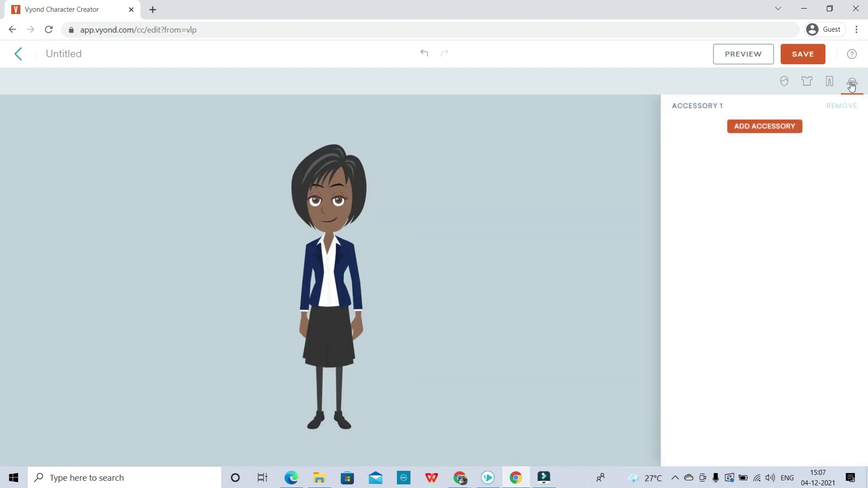
pyautogui.click(775, 127)
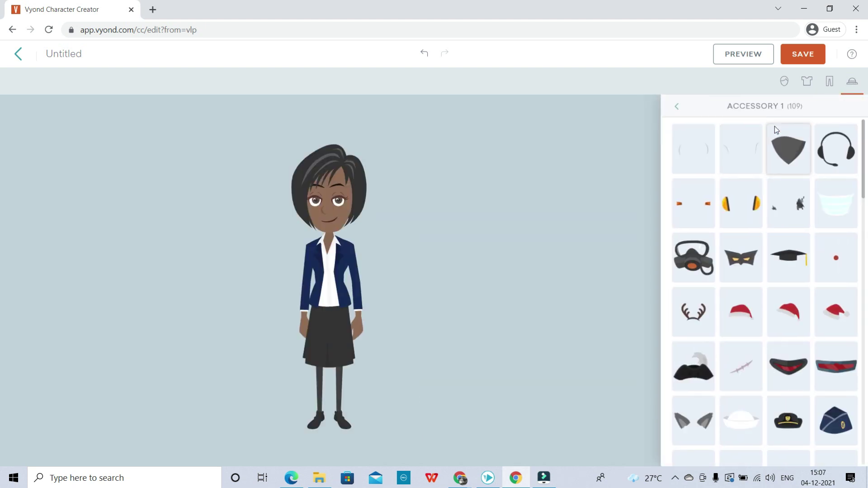
# Try several other face shapes on the woman, including the green skull, and restore the first face shape
pyautogui.click(784, 82)
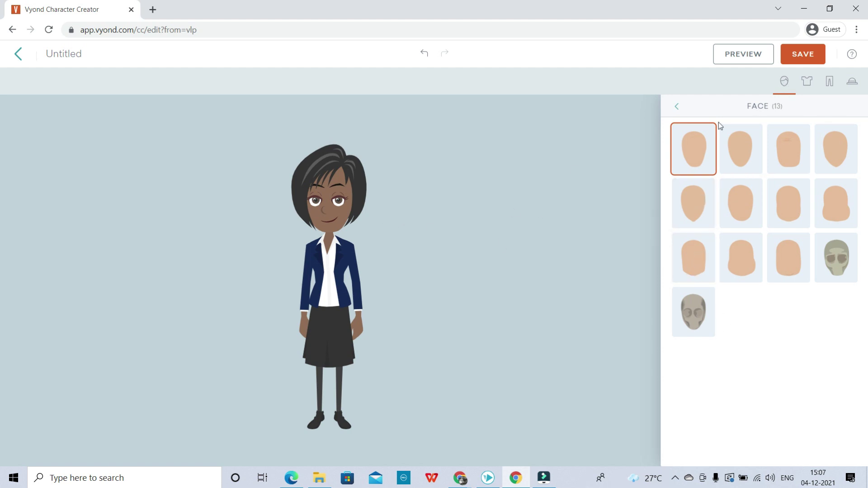
pyautogui.click(781, 150)
pyautogui.click(822, 155)
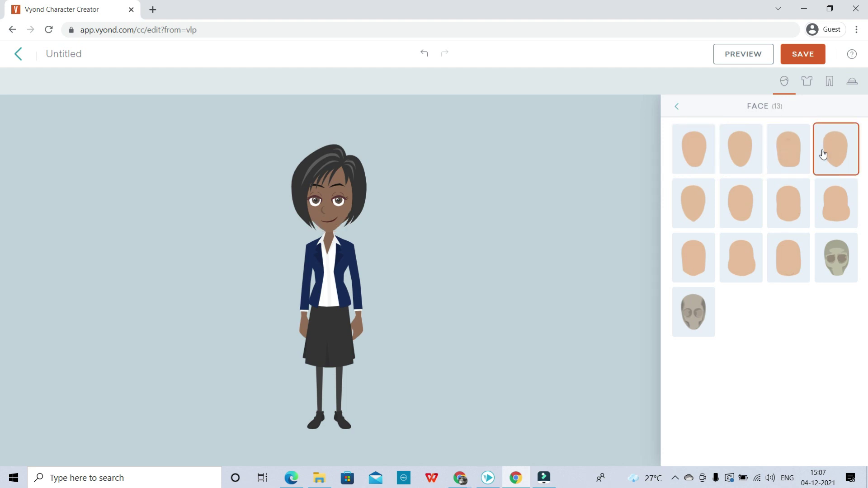
pyautogui.click(786, 258)
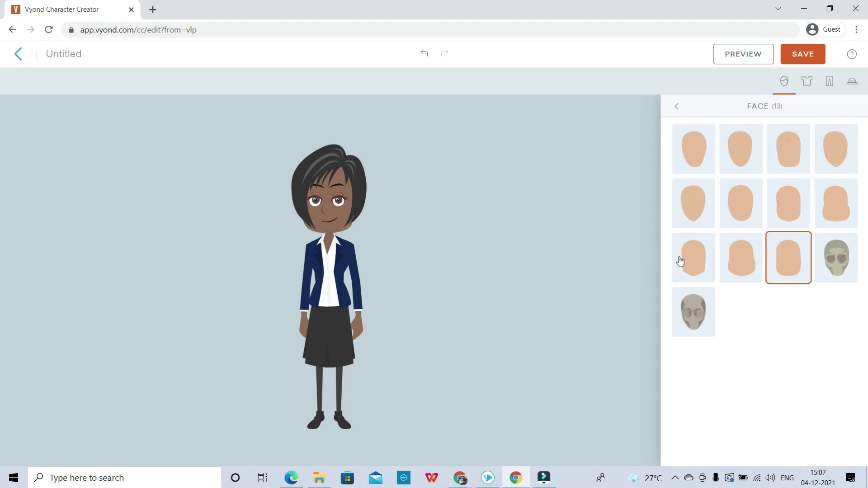
pyautogui.click(694, 261)
pyautogui.click(831, 261)
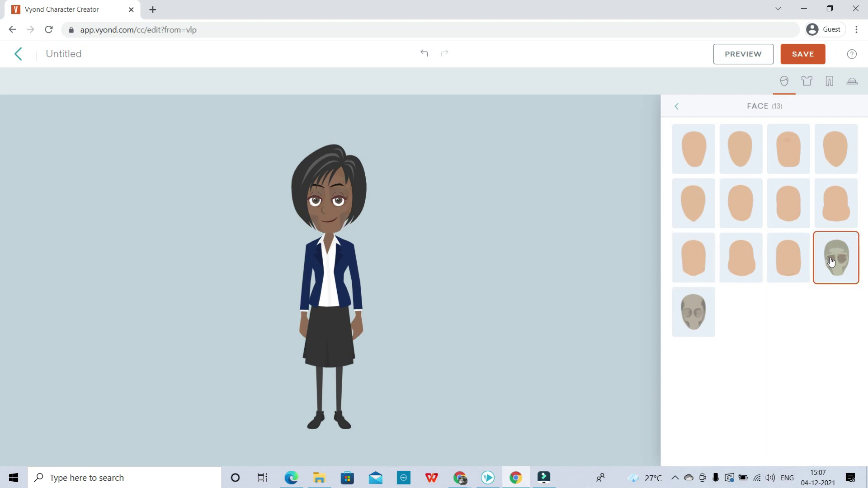
pyautogui.click(703, 164)
# Try several kinds of eyewear on the woman, including the amber and wide dark sunglasses, and settle on the black rectangular glasses
pyautogui.click(679, 108)
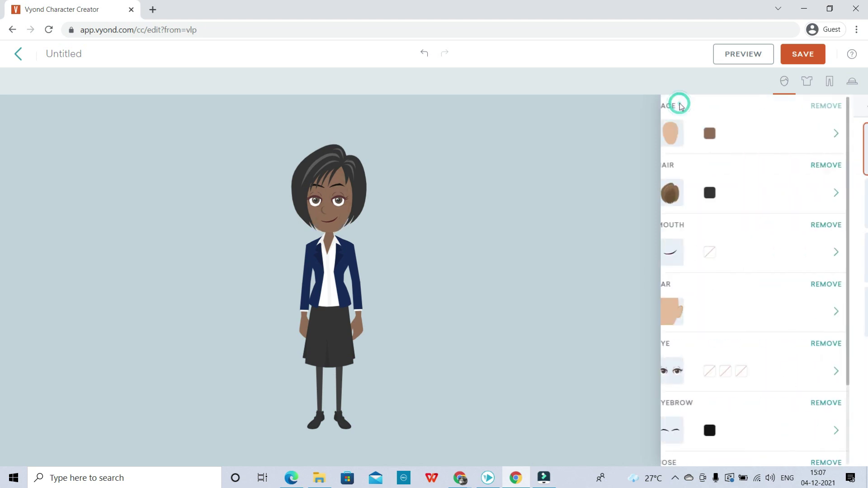
pyautogui.scroll(-2, 780, 280)
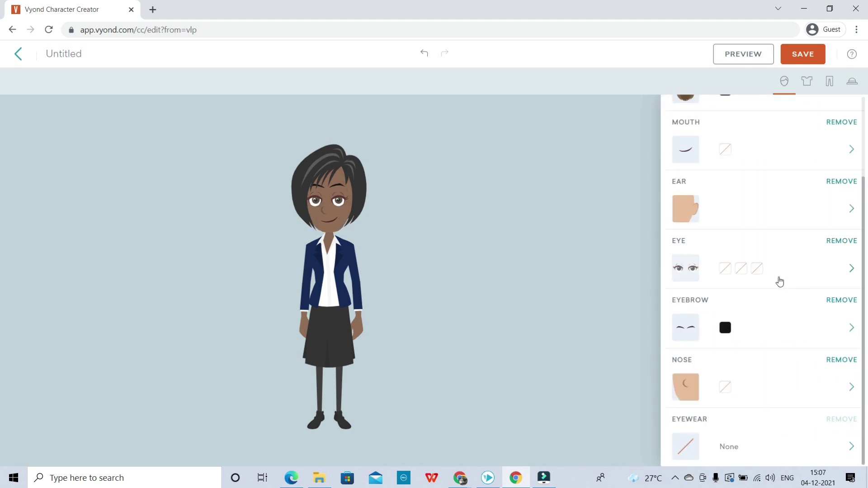
pyautogui.click(750, 446)
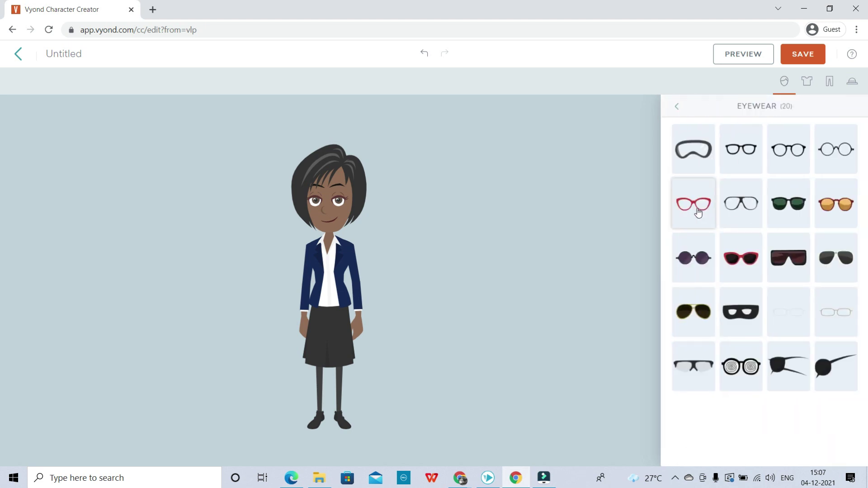
pyautogui.click(698, 213)
pyautogui.click(846, 210)
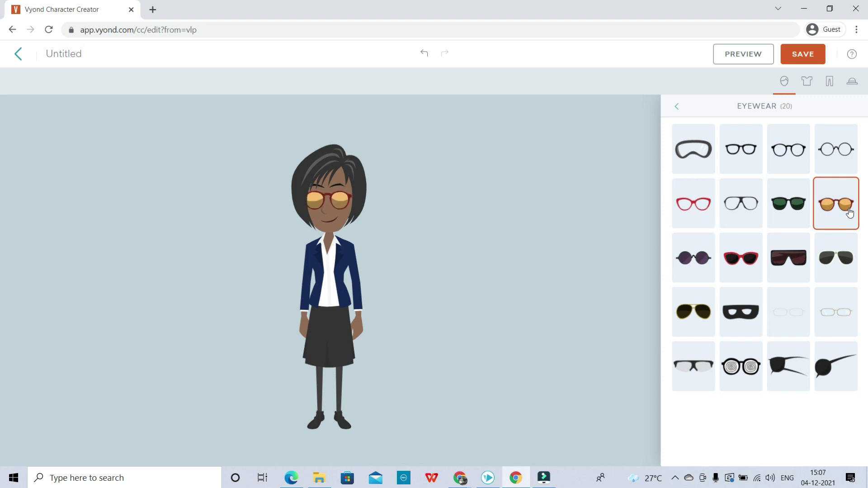
pyautogui.click(795, 259)
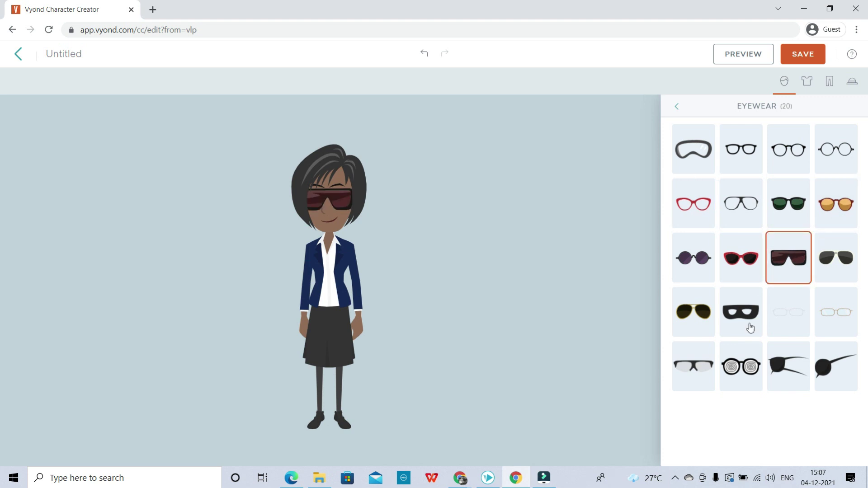
pyautogui.click(750, 355)
pyautogui.click(749, 157)
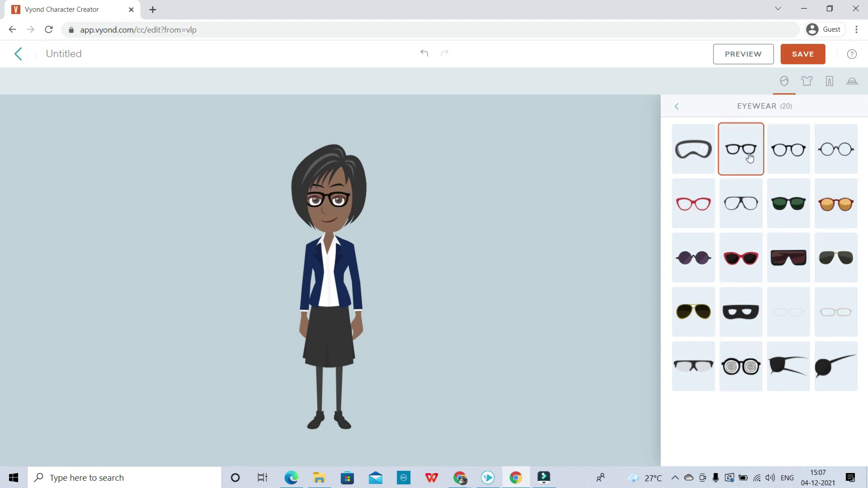
# Try the gas mask and the black eye mask on the woman, set the headset as her first accessory and browse the remaining accessories
pyautogui.click(807, 82)
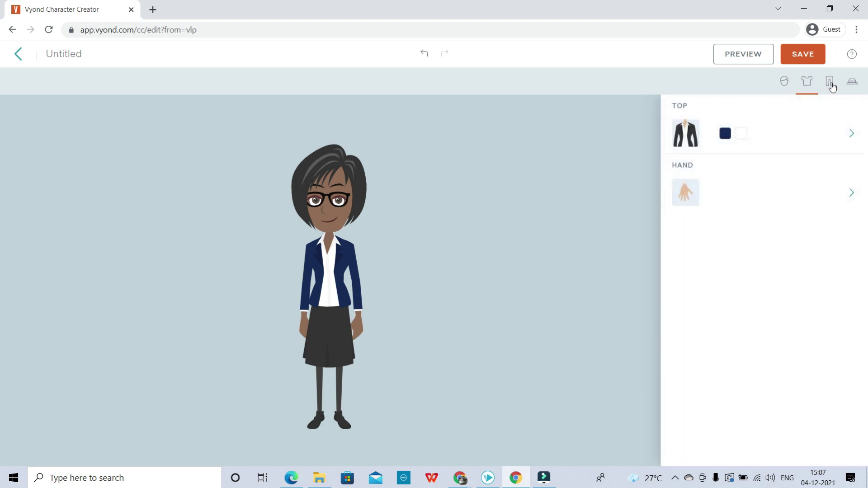
pyautogui.click(829, 82)
pyautogui.click(854, 84)
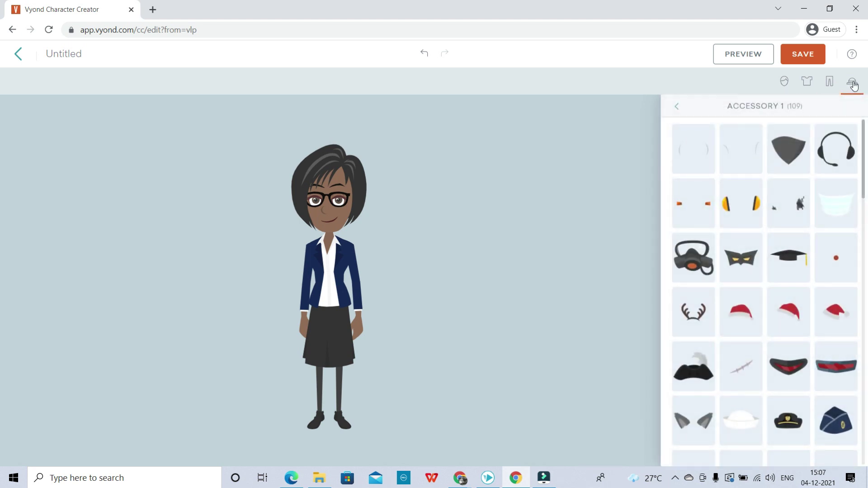
pyautogui.click(699, 253)
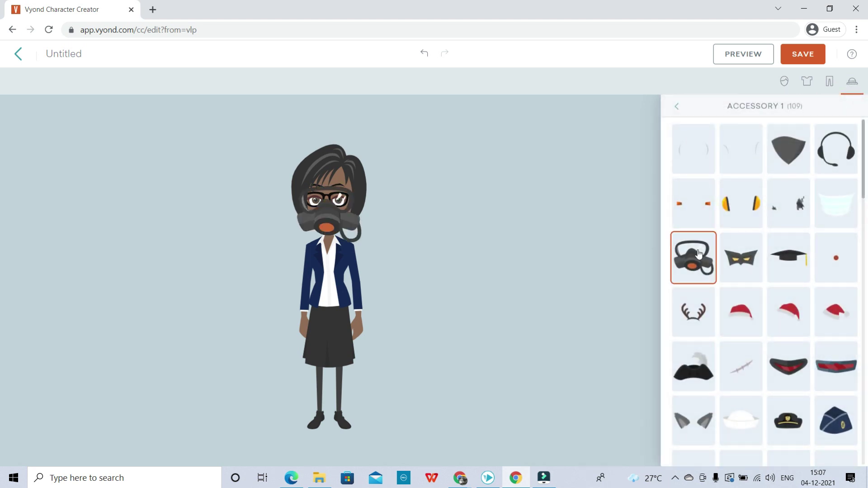
pyautogui.click(753, 254)
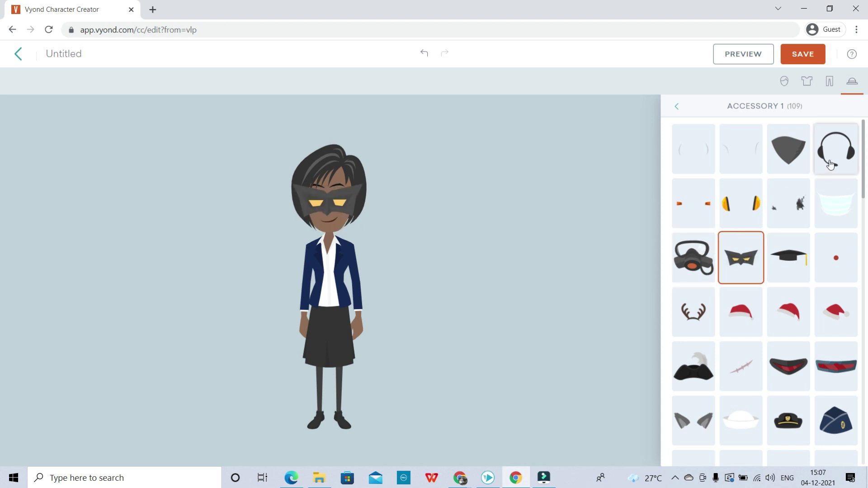
pyautogui.click(831, 164)
pyautogui.scroll(-20, 810, 281)
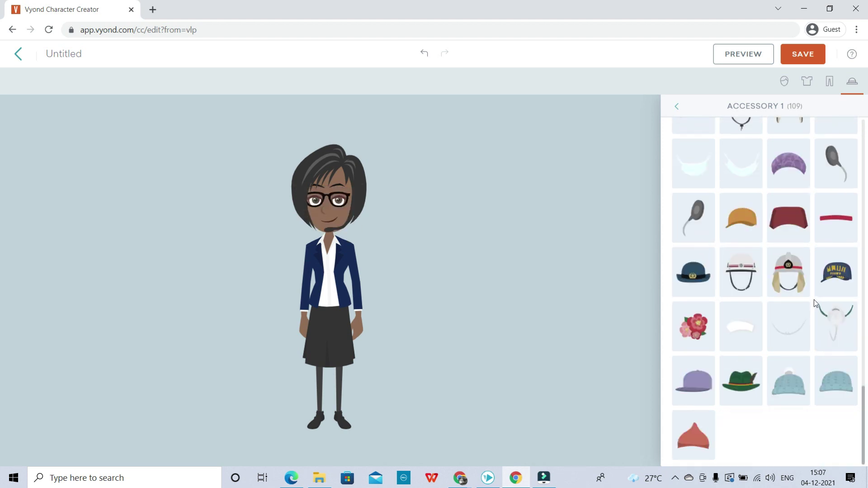
pyautogui.scroll(12, 814, 299)
pyautogui.scroll(12, 809, 301)
pyautogui.click(678, 107)
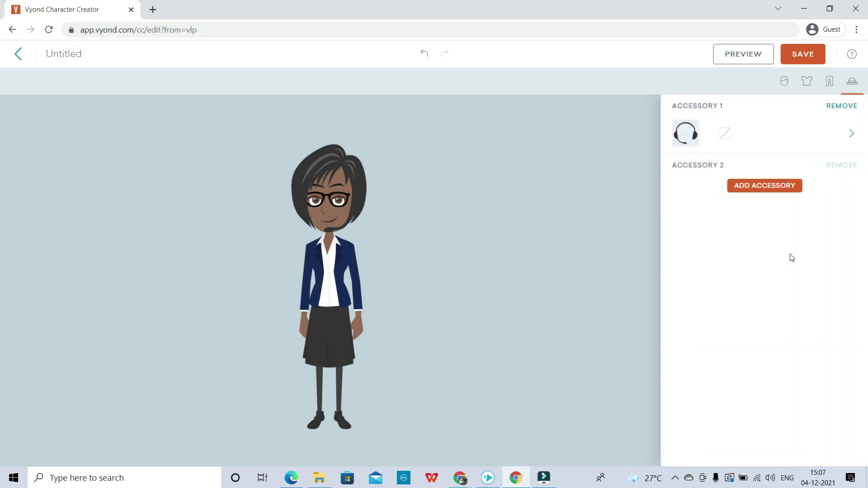
# Browse the second-accessory choices without adding one, switch to VideoScribe to view its bank scene and return to Vyond
pyautogui.click(759, 190)
pyautogui.scroll(-20, 766, 213)
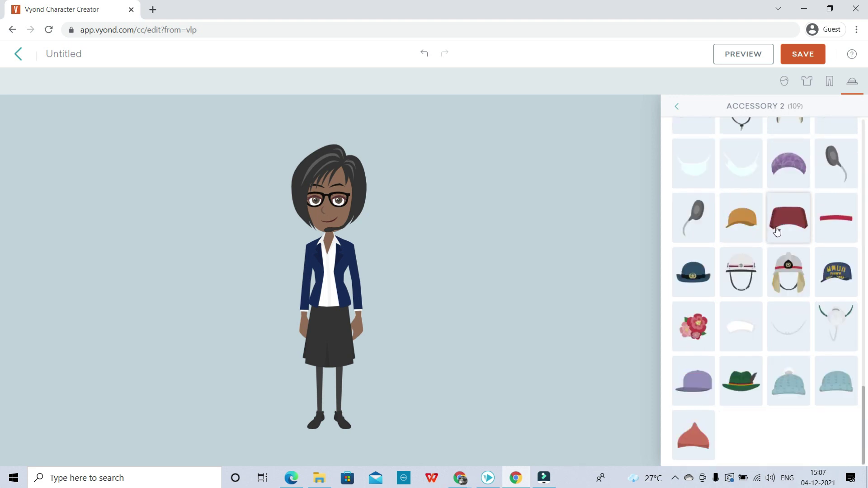
pyautogui.scroll(20, 778, 226)
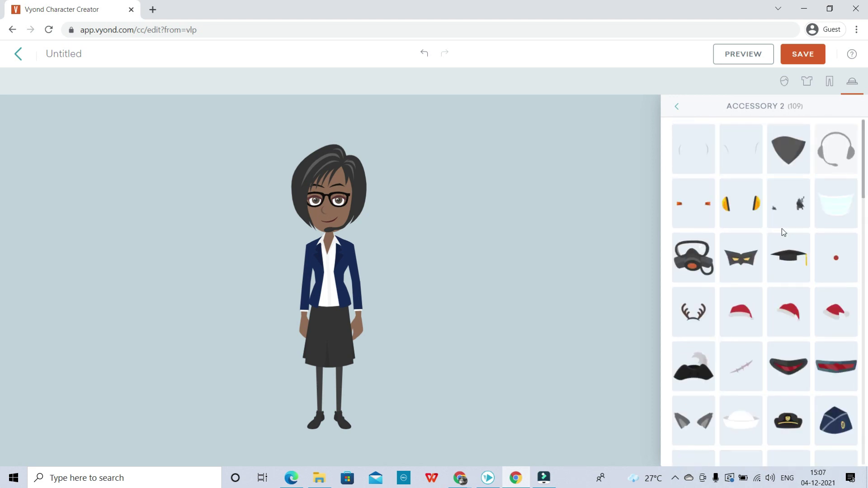
pyautogui.click(677, 106)
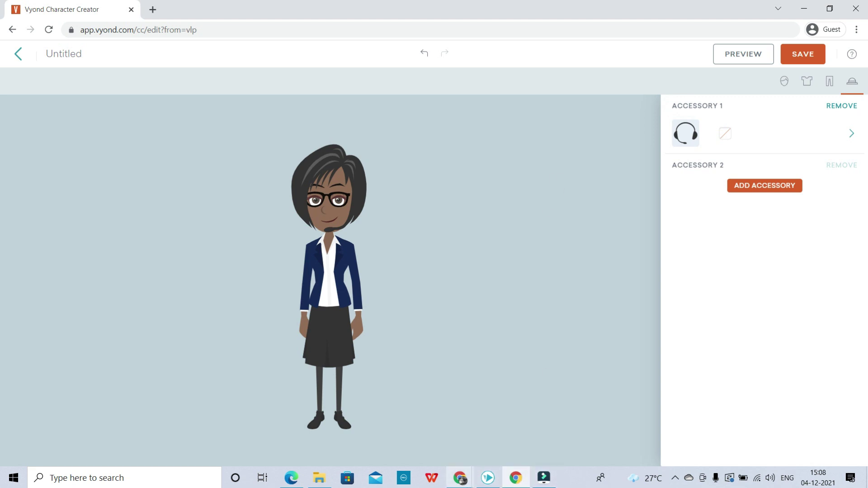
pyautogui.click(482, 482)
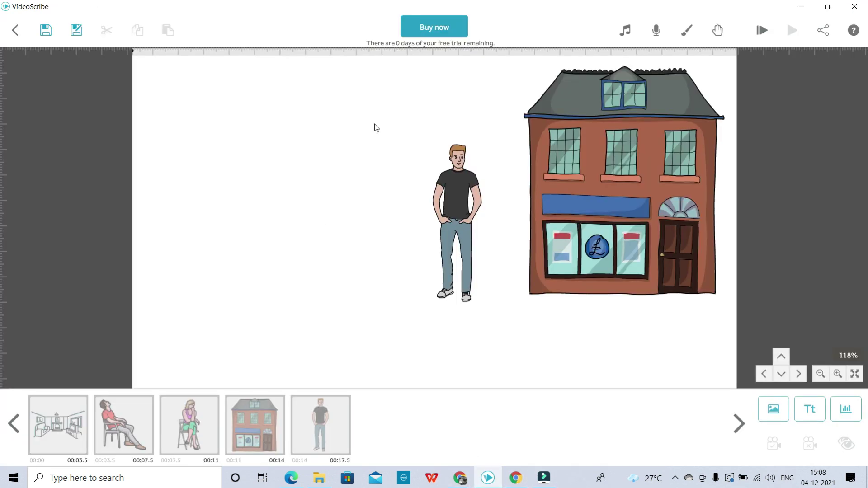
pyautogui.click(507, 483)
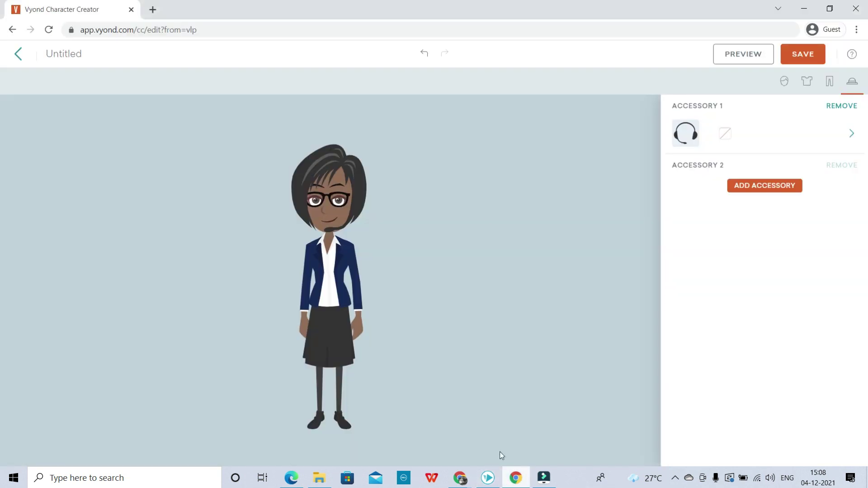